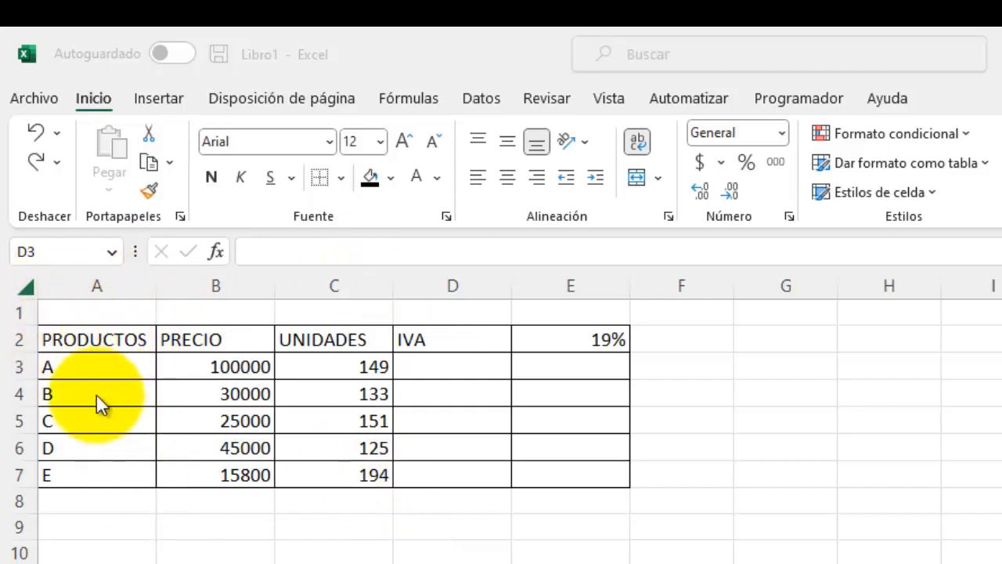
# - Apply the Accounting number format to the prices in B3:B7 and autofit the width of column B
pyautogui.moveTo(205, 368); pyautogui.dragTo(212, 471)
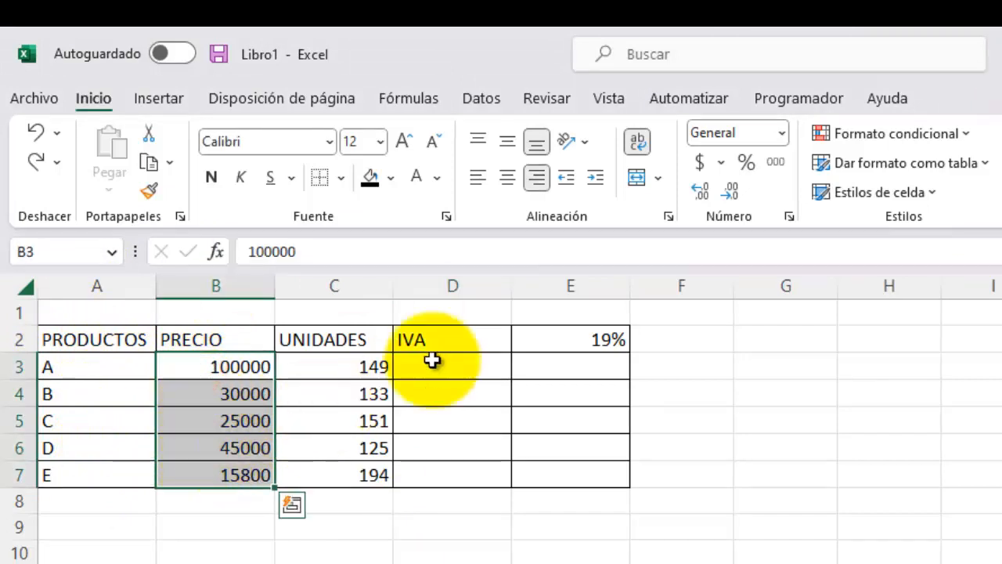
pyautogui.click(700, 161)
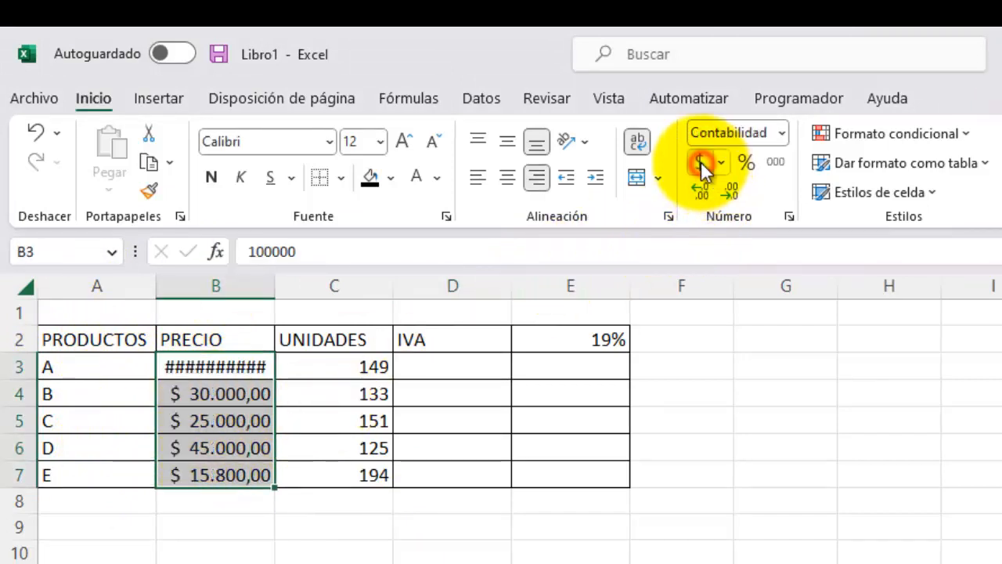
pyautogui.doubleClick(281, 291)
pyautogui.click(229, 475)
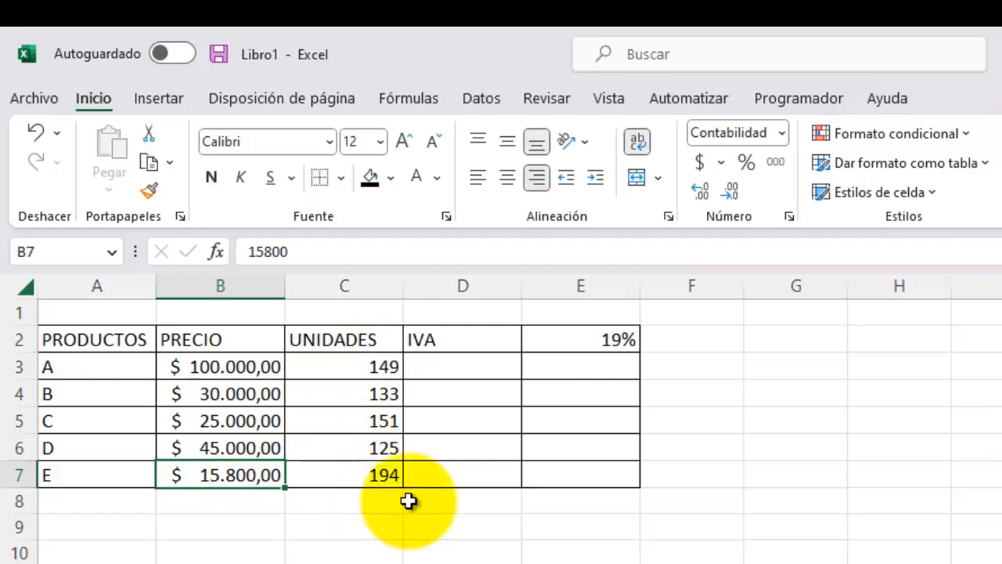
# - Enter the formula =B3*E2 in D3 to calculate the IVA of product A
pyautogui.click(200, 367)
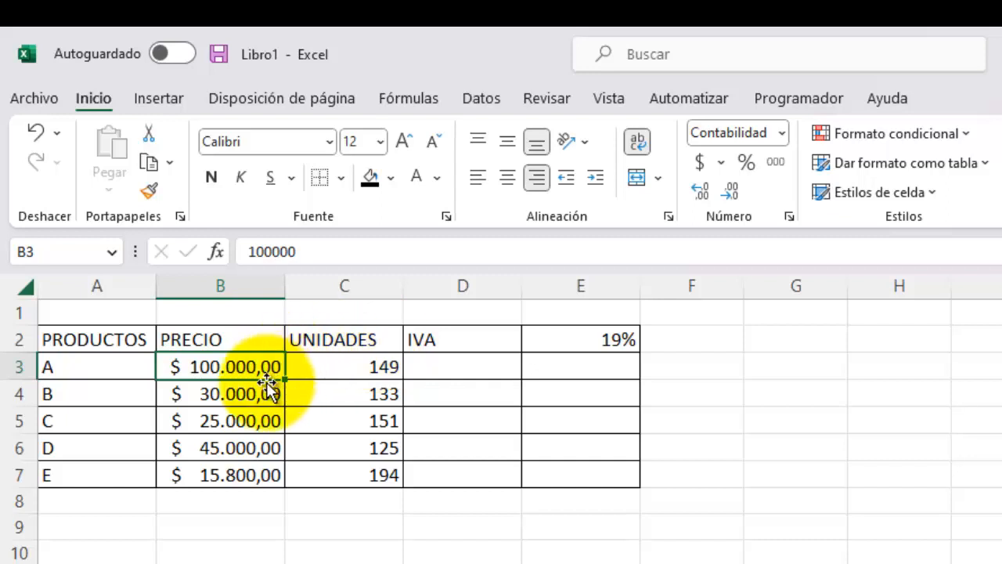
pyautogui.click(551, 340)
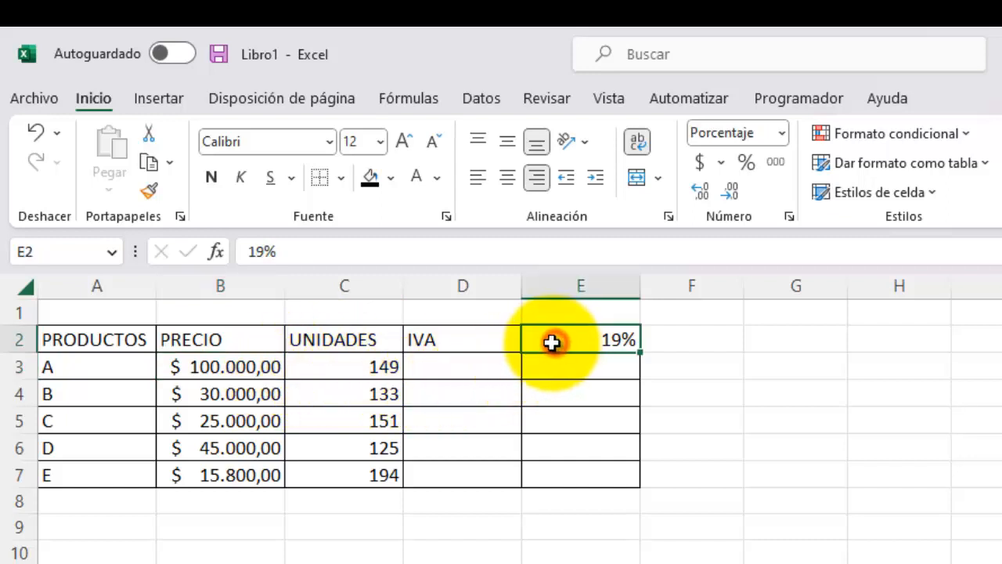
pyautogui.click(485, 369)
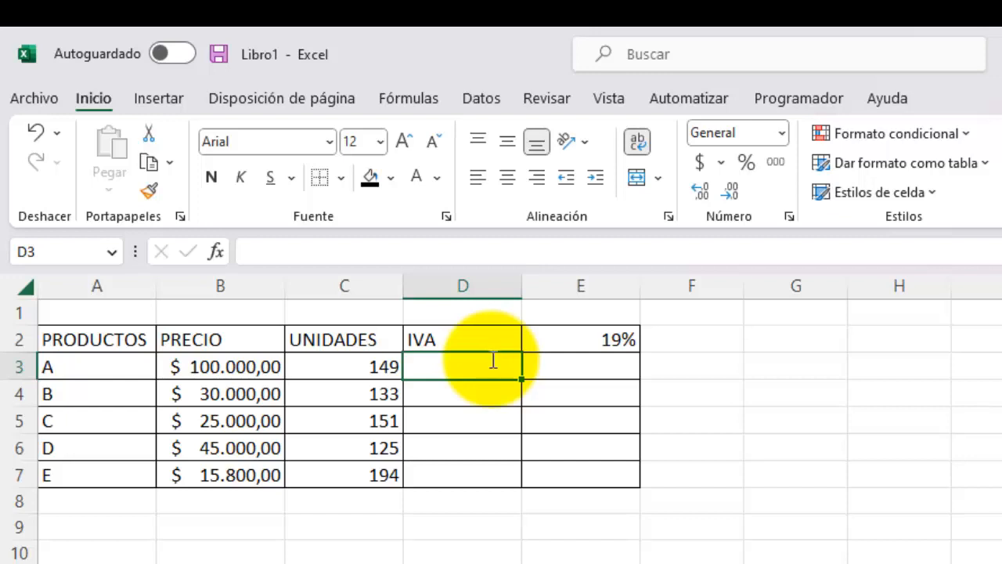
pyautogui.write('=')
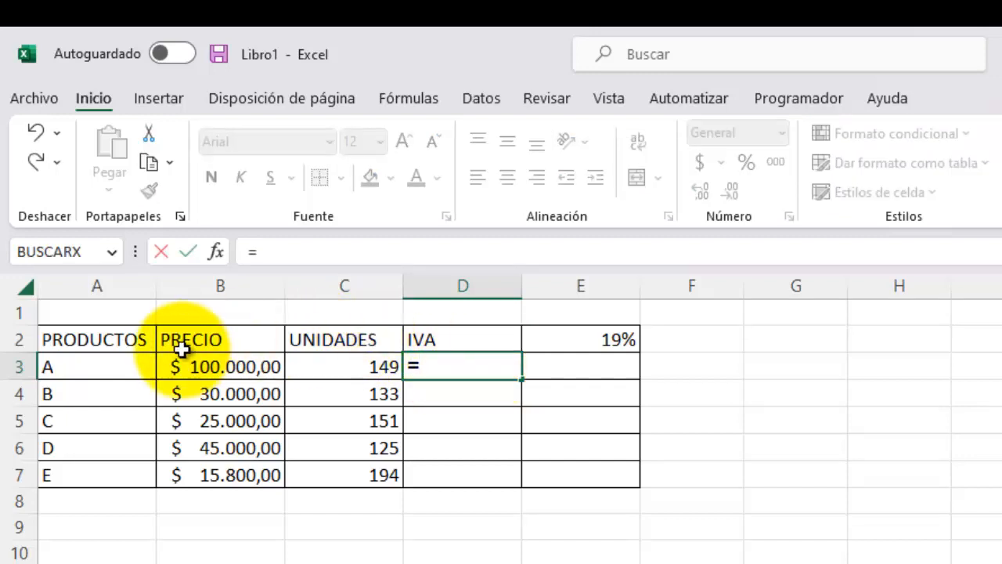
pyautogui.click(215, 364)
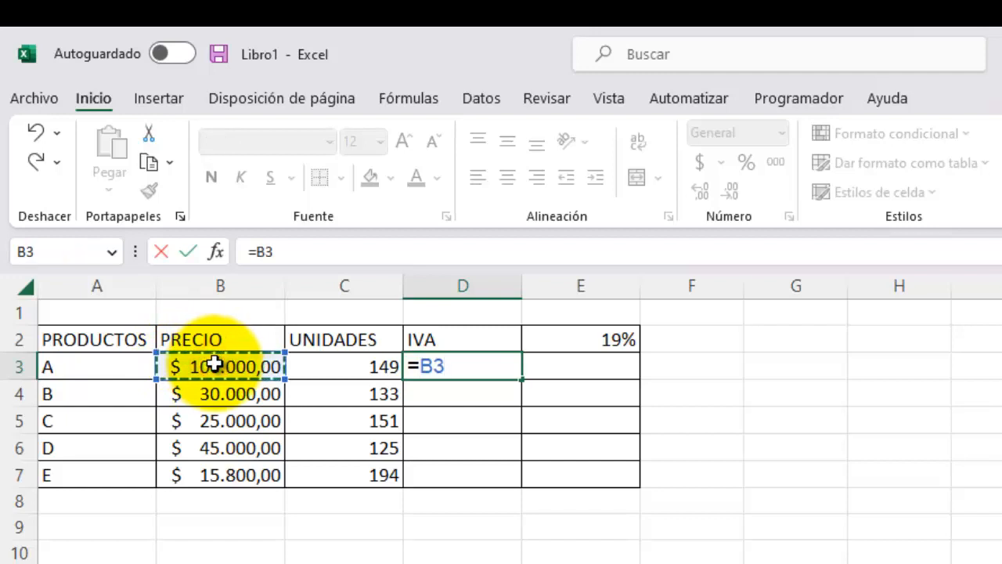
pyautogui.write('*')
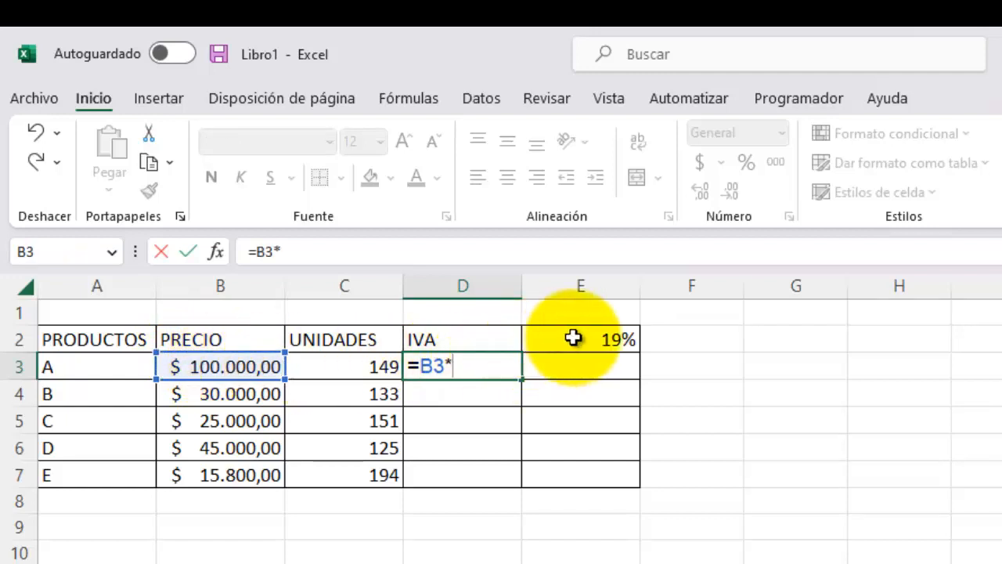
pyautogui.click(599, 338)
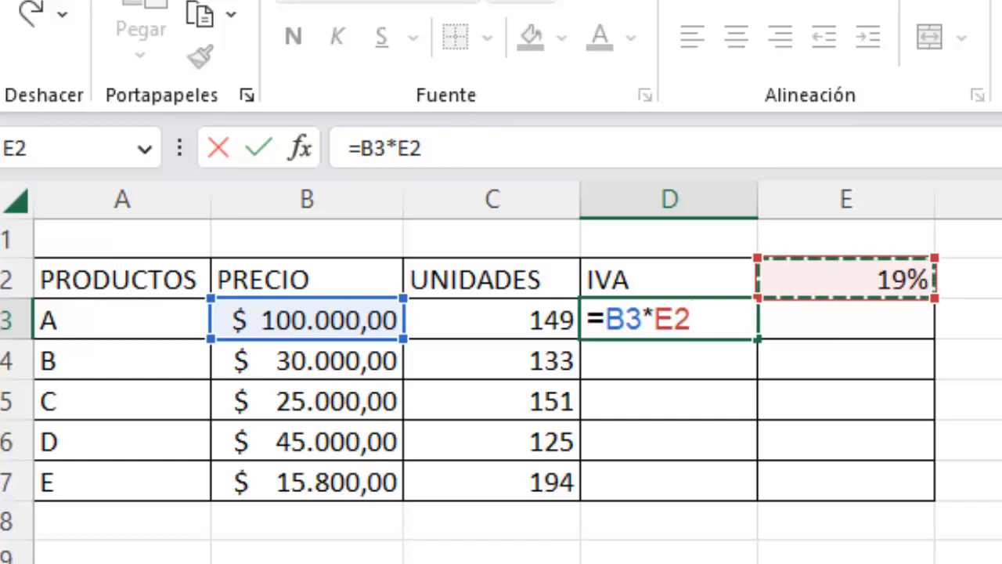
pyautogui.press('Return')
# - Autofit the width of the IVA column D to its contents
pyautogui.click(670, 318)
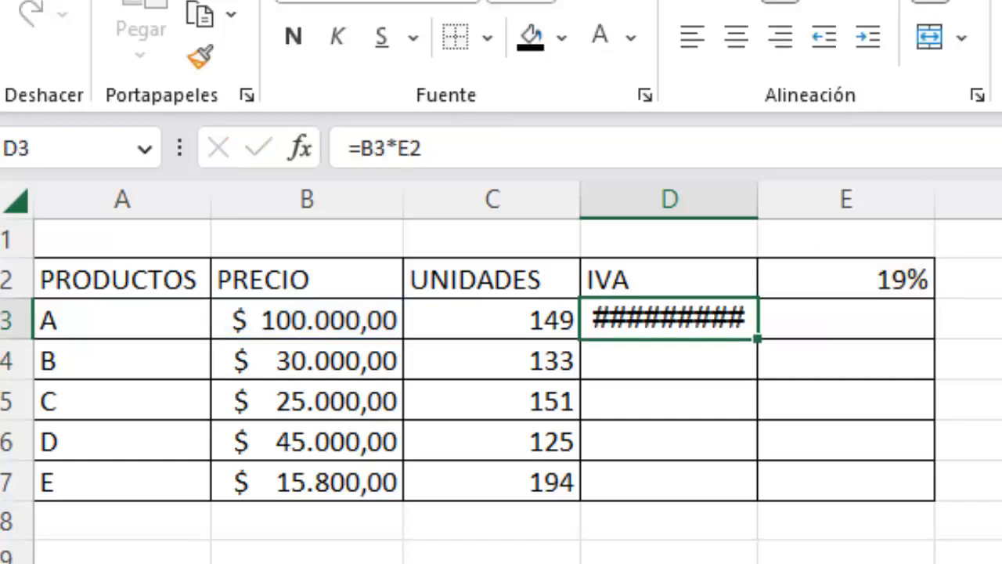
pyautogui.moveTo(756, 201); pyautogui.dragTo(756, 204)
pyautogui.doubleClick(760, 198)
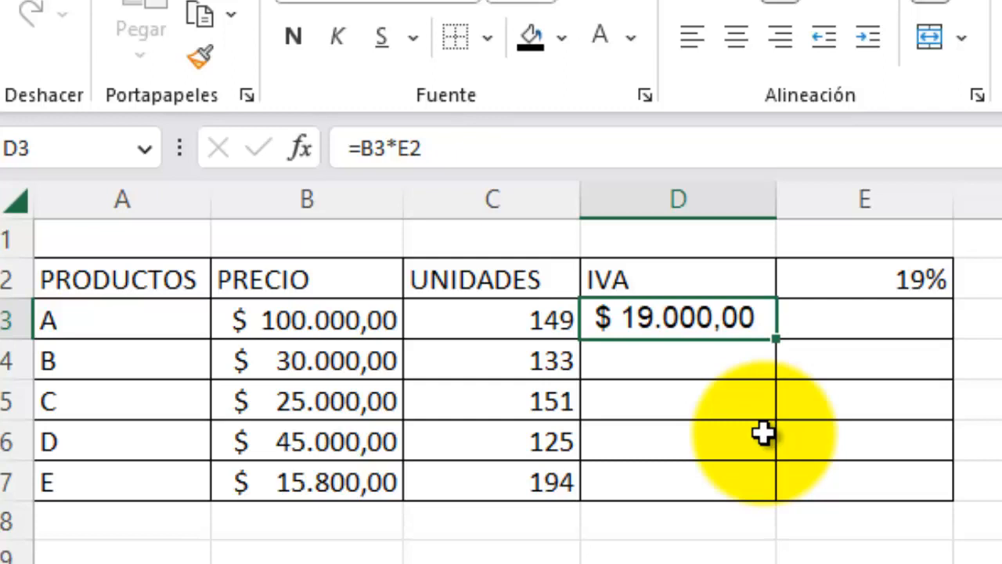
# - Enter the formula =B4*E2 in D4 to calculate the IVA of product B
pyautogui.press('Down')
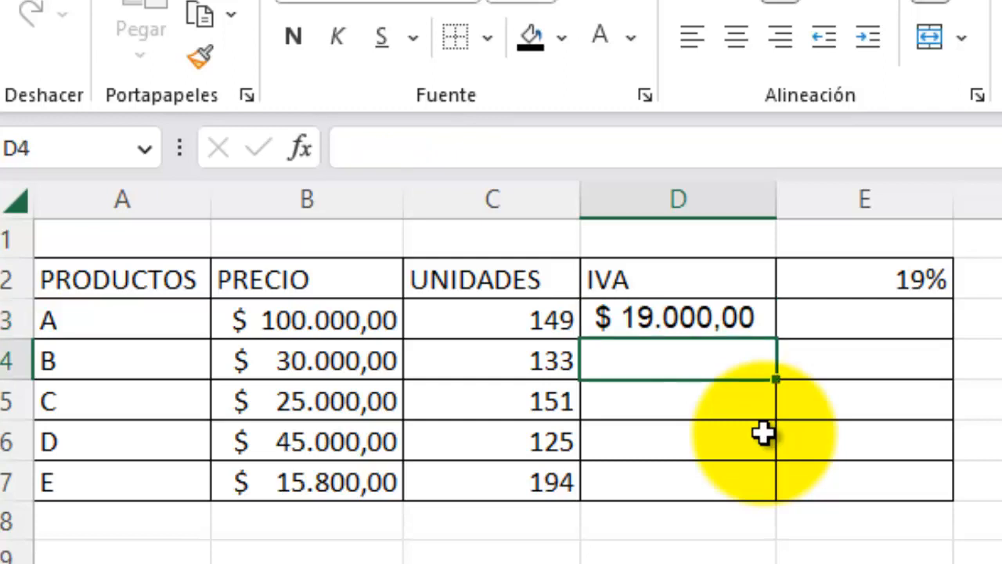
pyautogui.write('=')
pyautogui.press('Left')
pyautogui.press('Left')
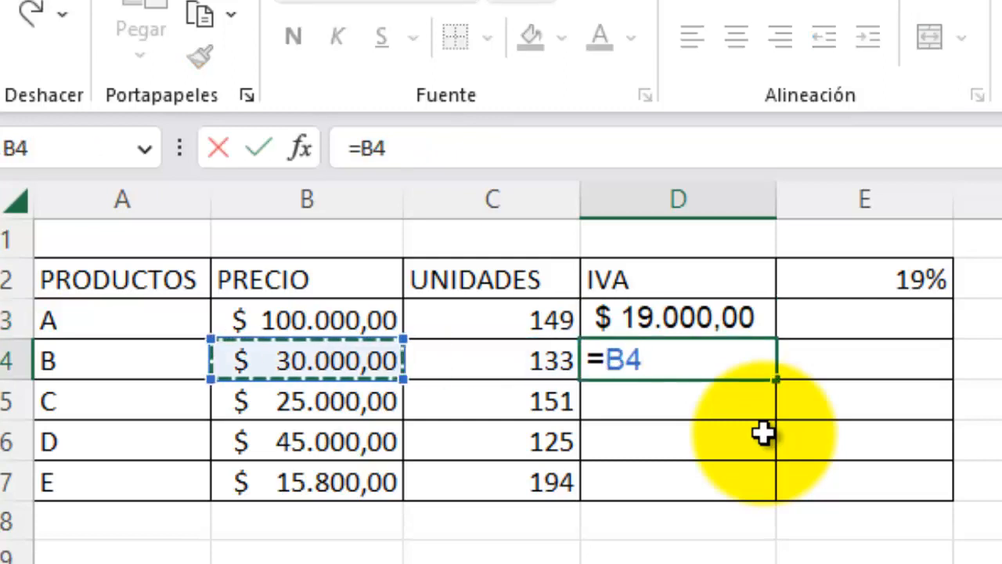
pyautogui.write('*')
pyautogui.click(923, 286)
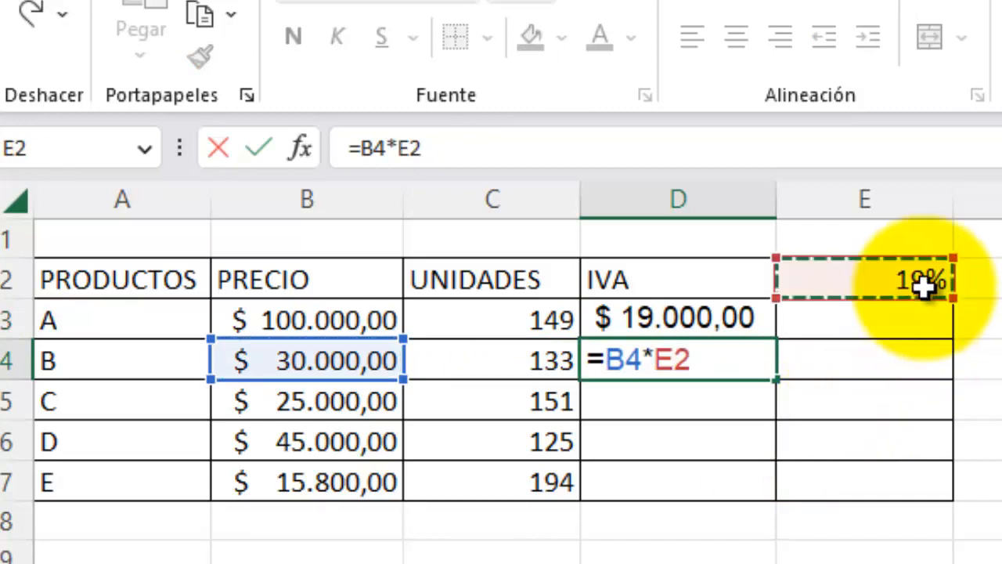
pyautogui.press('Return')
pyautogui.press('Up')
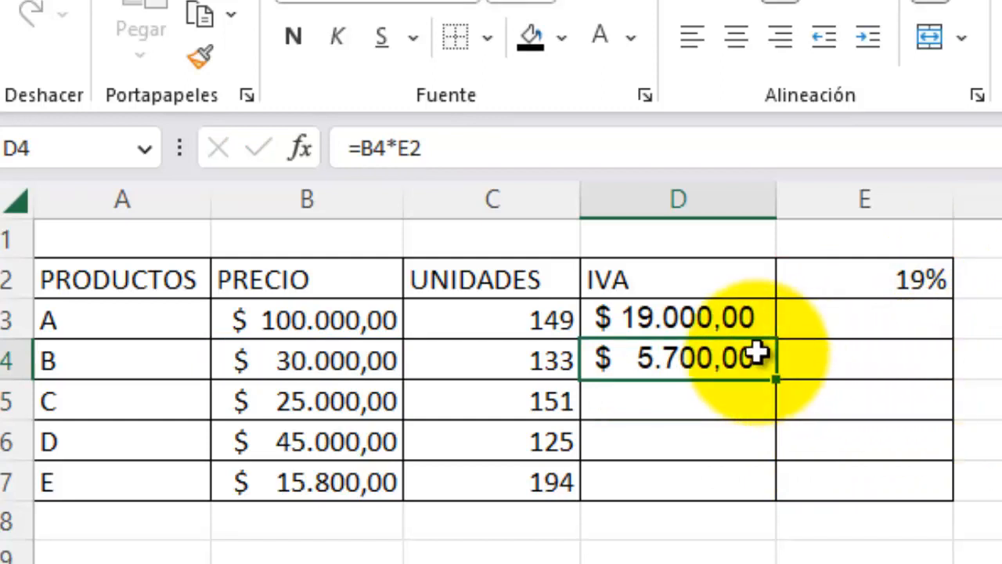
# - Clear the IVA formulas from cells D4 and D3
pyautogui.click(707, 354)
pyautogui.press('Delete')
pyautogui.press('Up')
pyautogui.press('Delete')
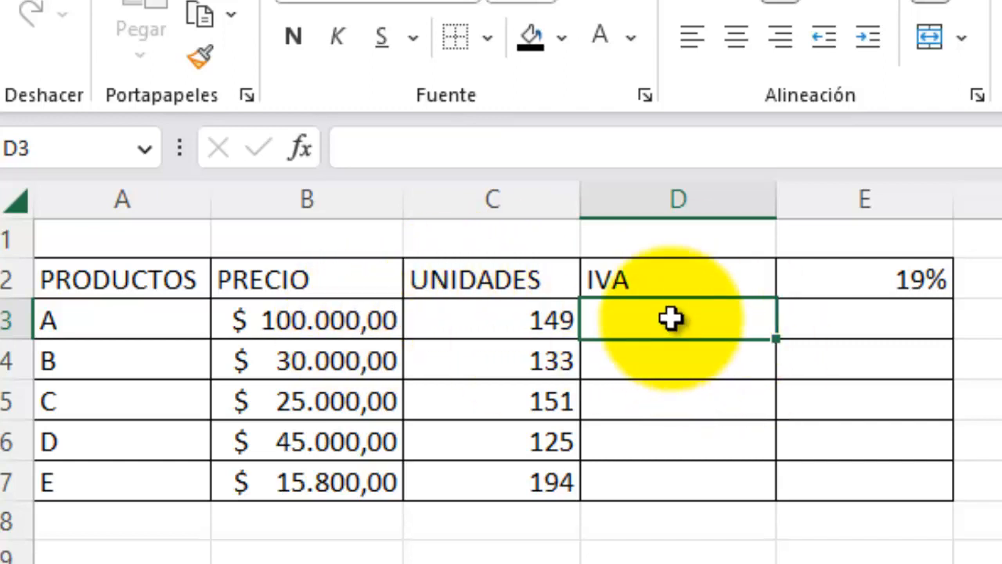
# - Examine the IVA range D3:D7 and each product's price in B3:B7
pyautogui.moveTo(671, 317); pyautogui.dragTo(671, 561)
pyautogui.click(670, 479)
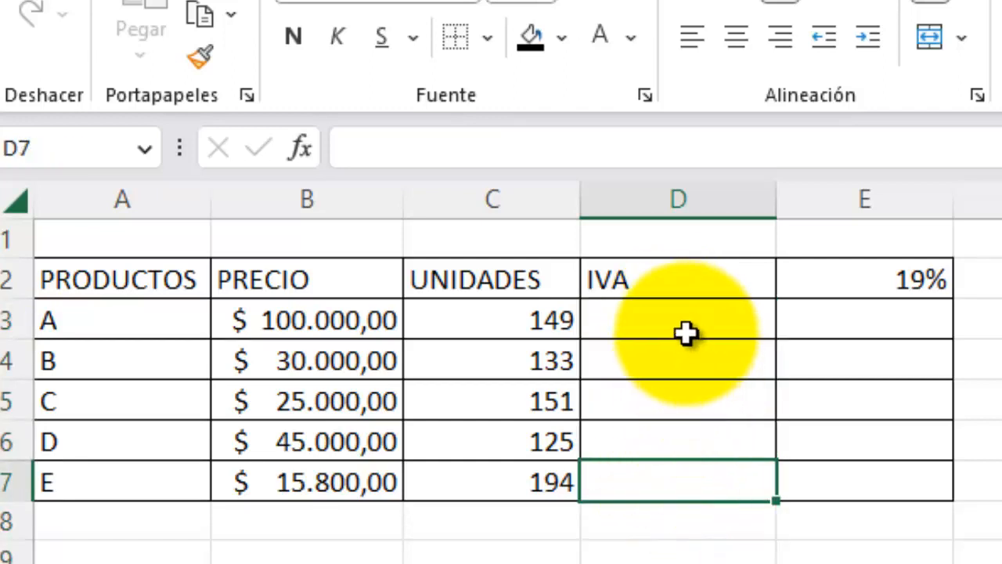
pyautogui.moveTo(678, 318); pyautogui.dragTo(671, 490)
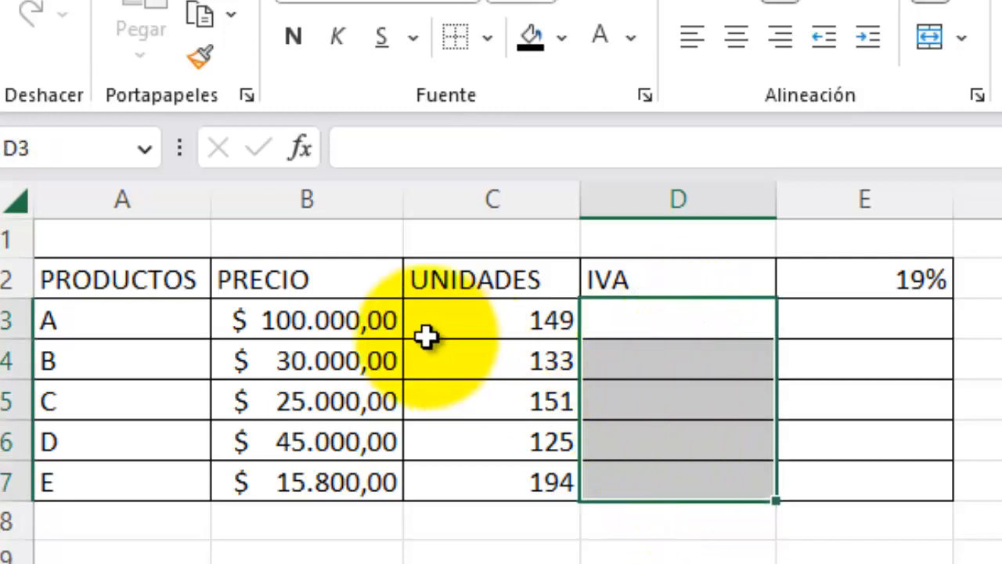
pyautogui.click(312, 320)
pyautogui.click(302, 360)
pyautogui.click(294, 402)
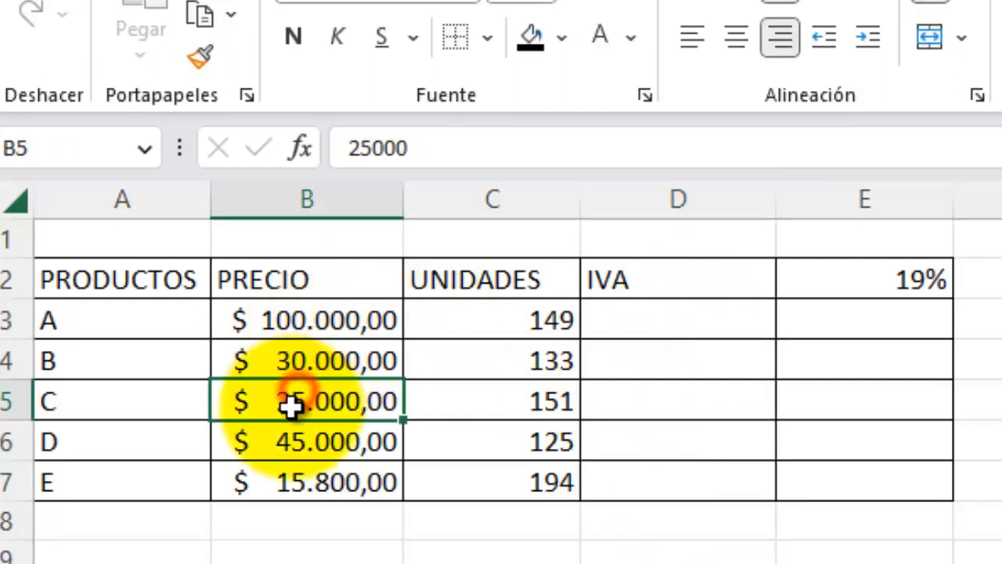
pyautogui.click(294, 442)
pyautogui.click(297, 484)
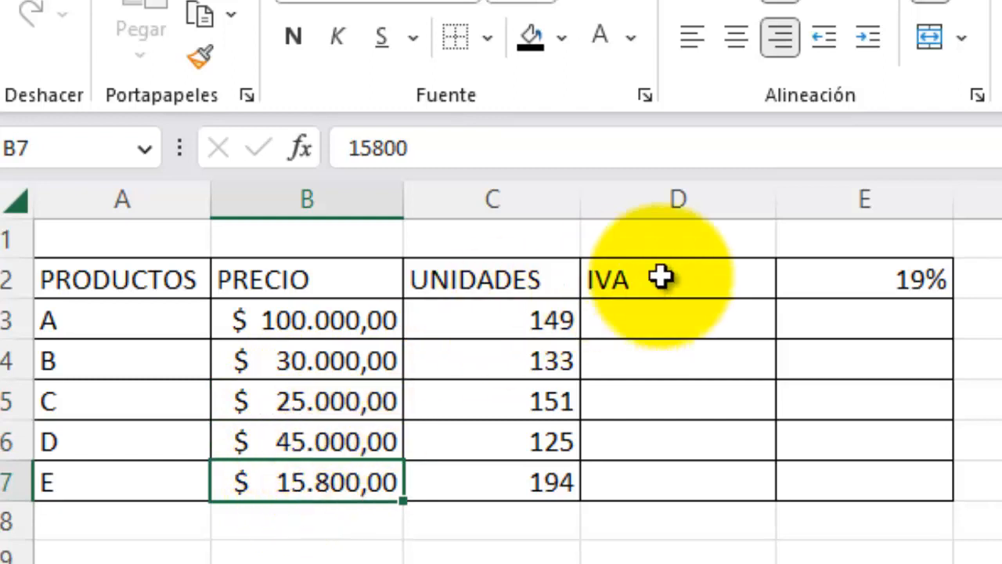
# - Highlight the 19% rate in E2 with a black fill and white font colour
pyautogui.click(871, 287)
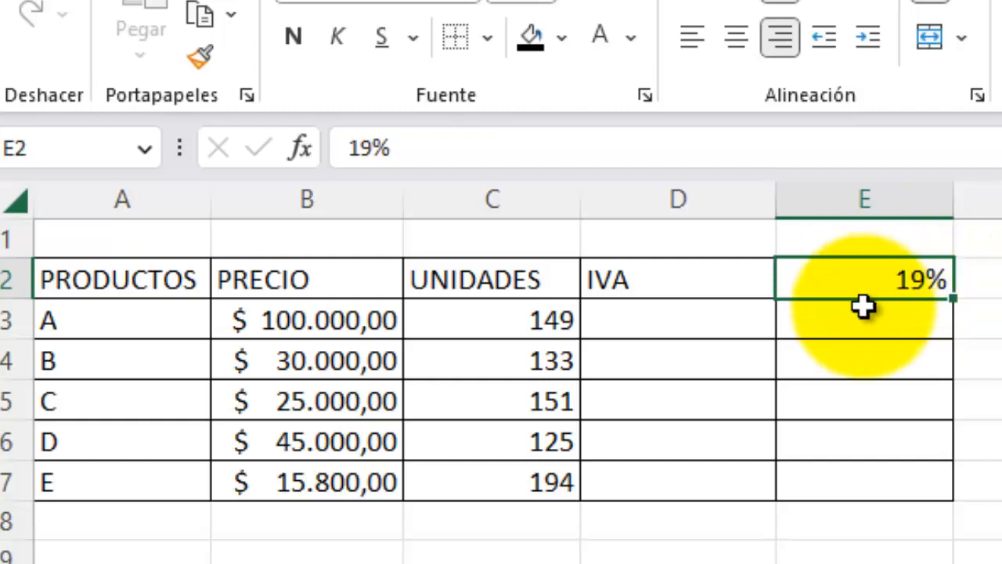
pyautogui.click(527, 34)
pyautogui.click(599, 36)
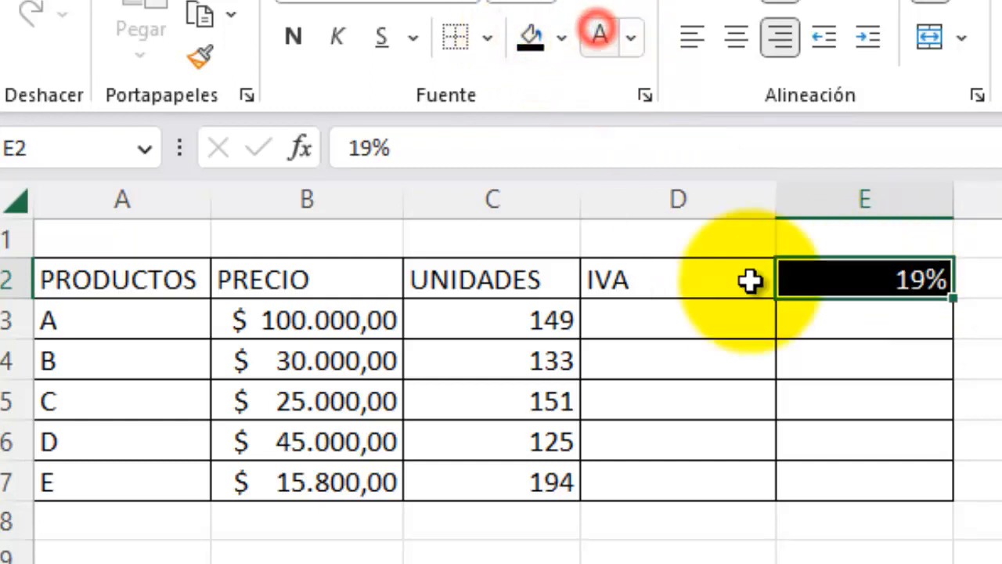
pyautogui.click(834, 394)
# - Enter the formula =B3*$E$2 in D3, with an absolute reference to the IVA rate
pyautogui.click(702, 329)
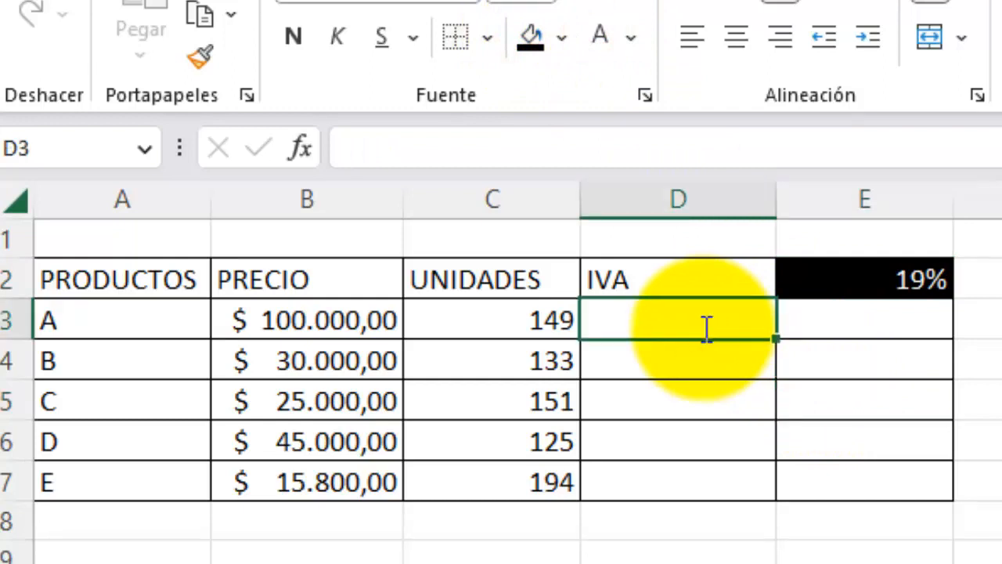
pyautogui.write('=')
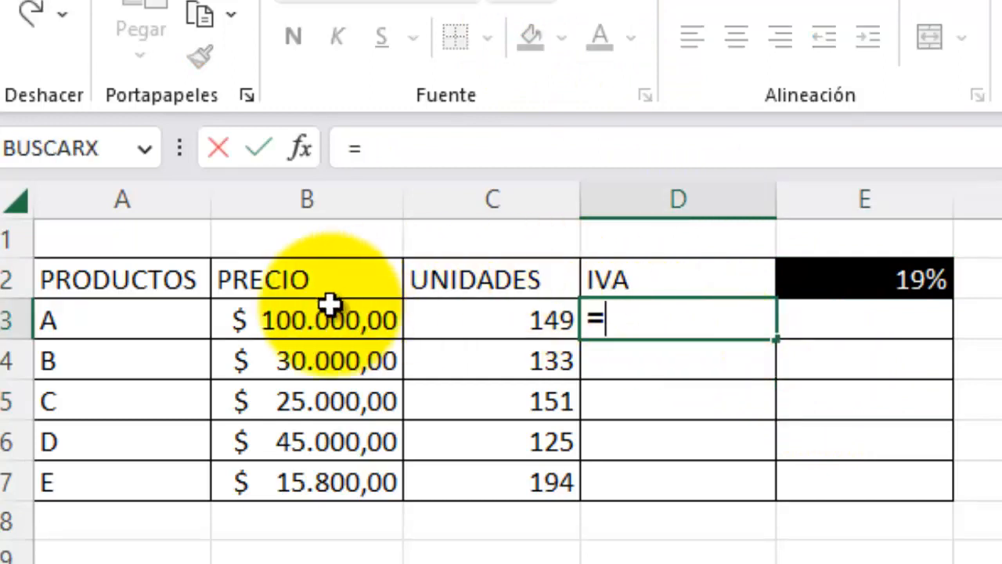
pyautogui.click(323, 327)
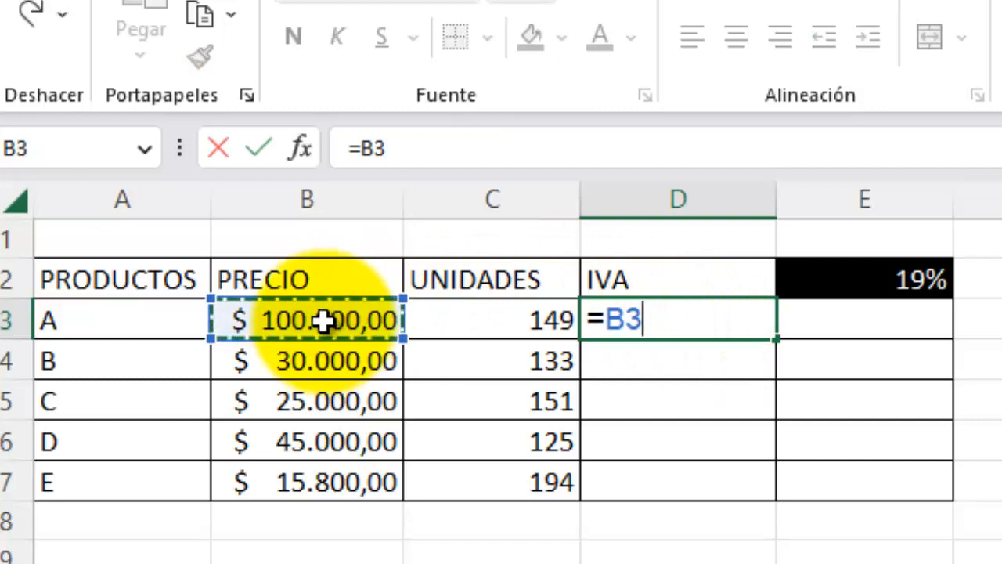
pyautogui.write('*')
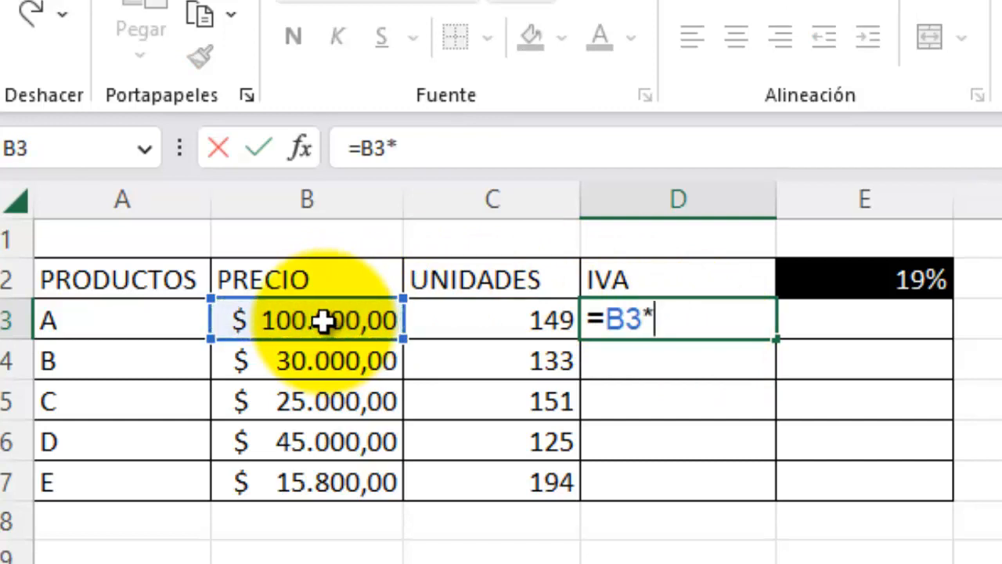
pyautogui.click(859, 280)
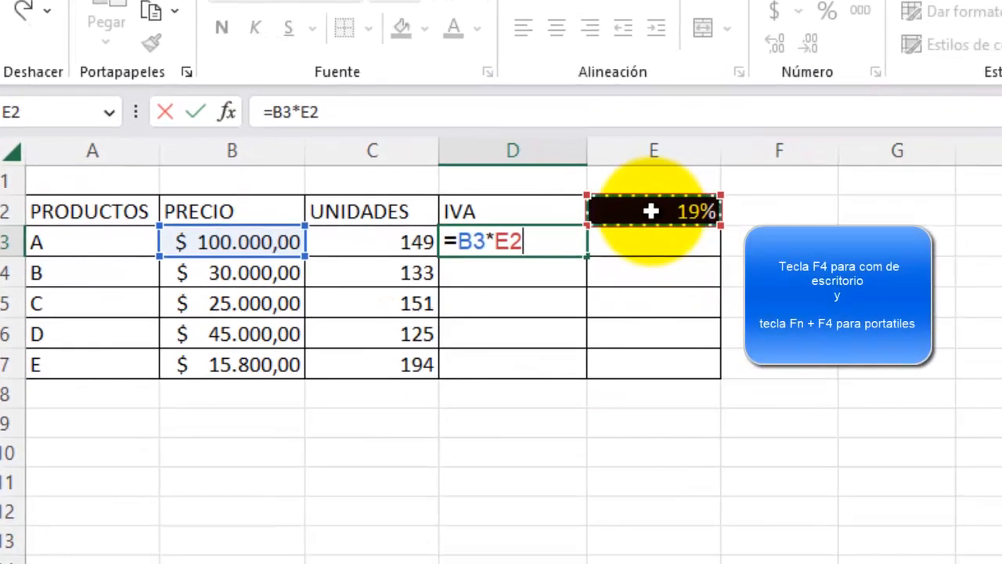
pyautogui.press('F4')
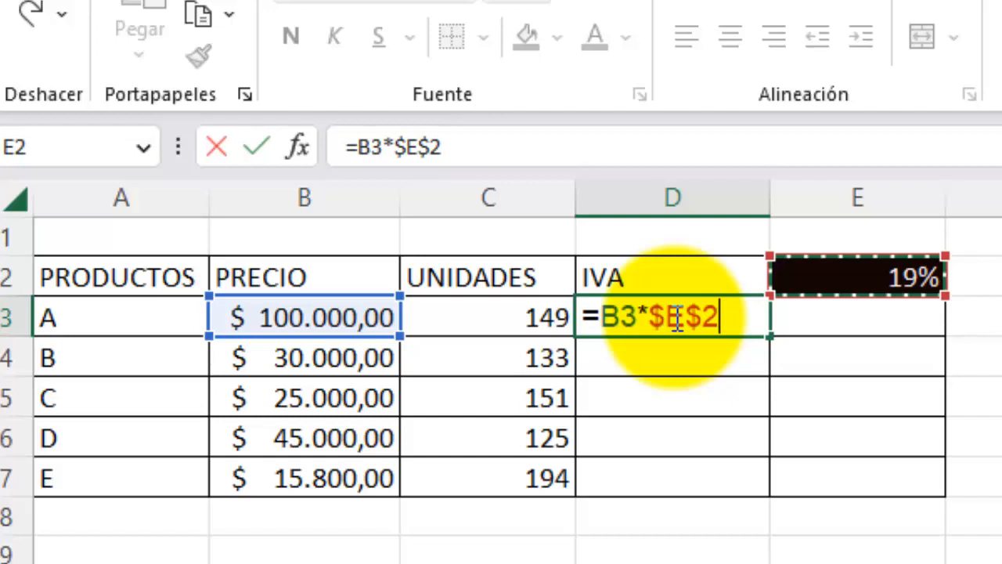
pyautogui.click(671, 339)
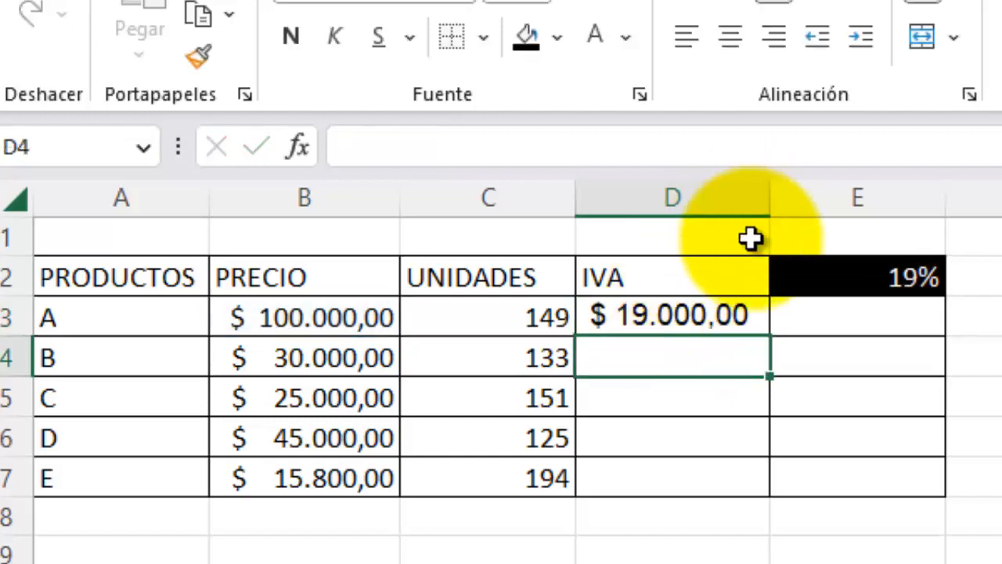
# - Fill the IVA formula from D3 down through D7
pyautogui.click(701, 304)
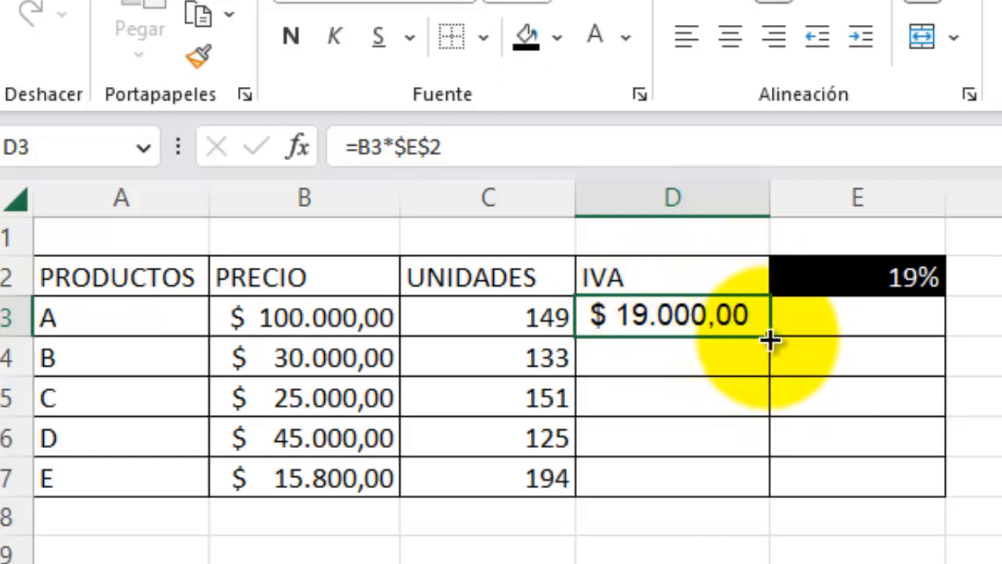
pyautogui.moveTo(773, 335); pyautogui.dragTo(748, 479)
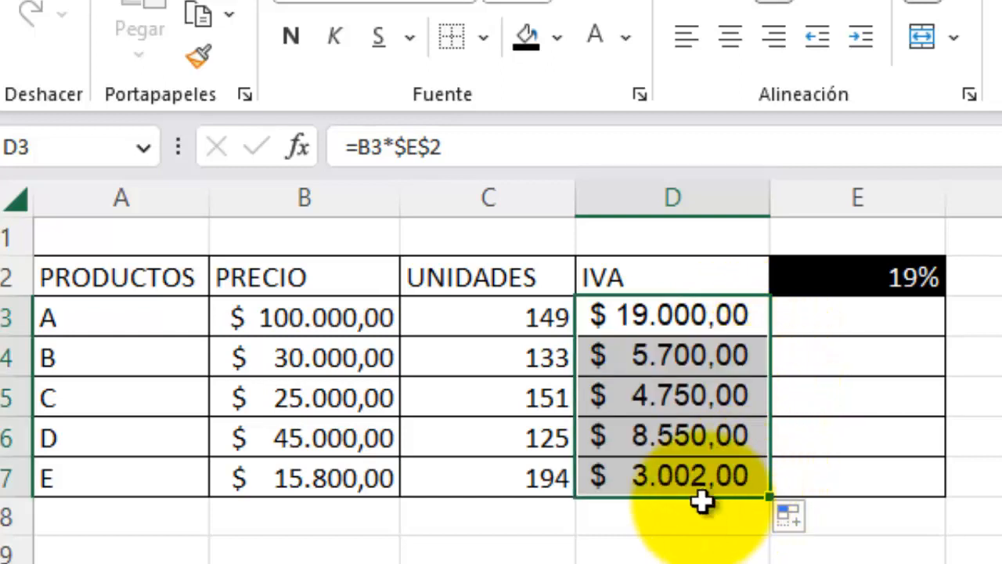
pyautogui.click(686, 560)
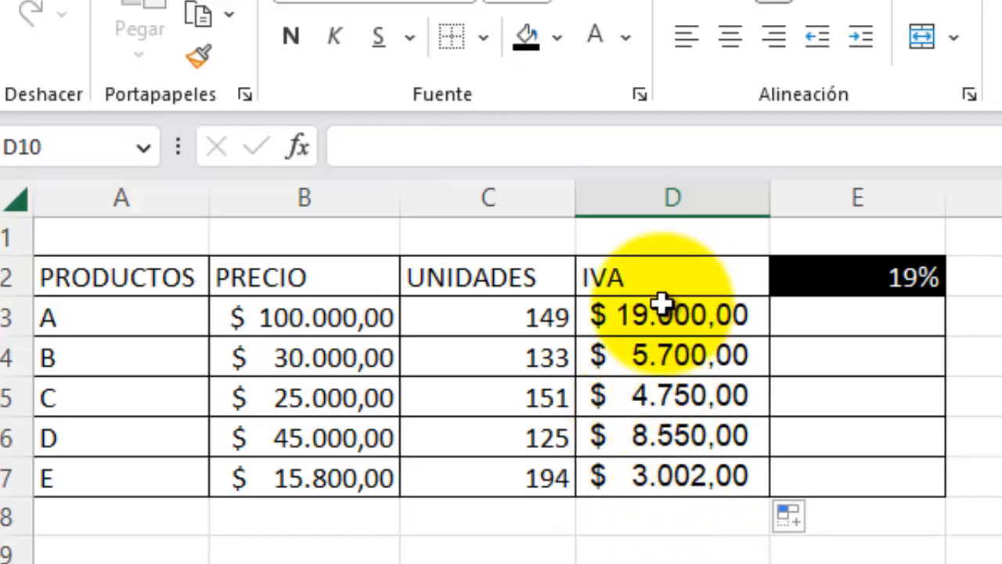
# - Inspect the cell references used by the IVA formula in D6, leaving the formula as it is
pyautogui.doubleClick(665, 436)
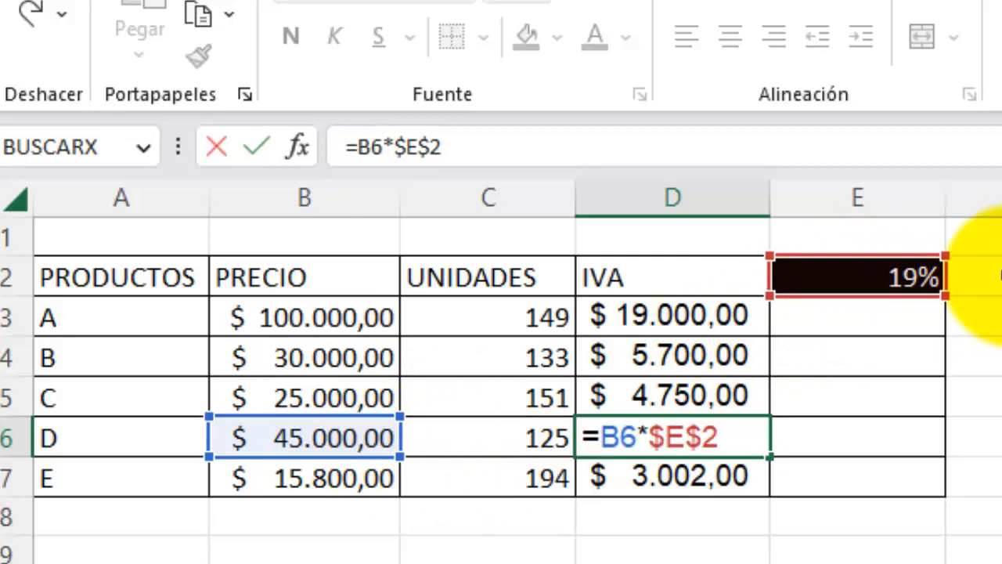
pyautogui.press('Return')
pyautogui.press('Up')
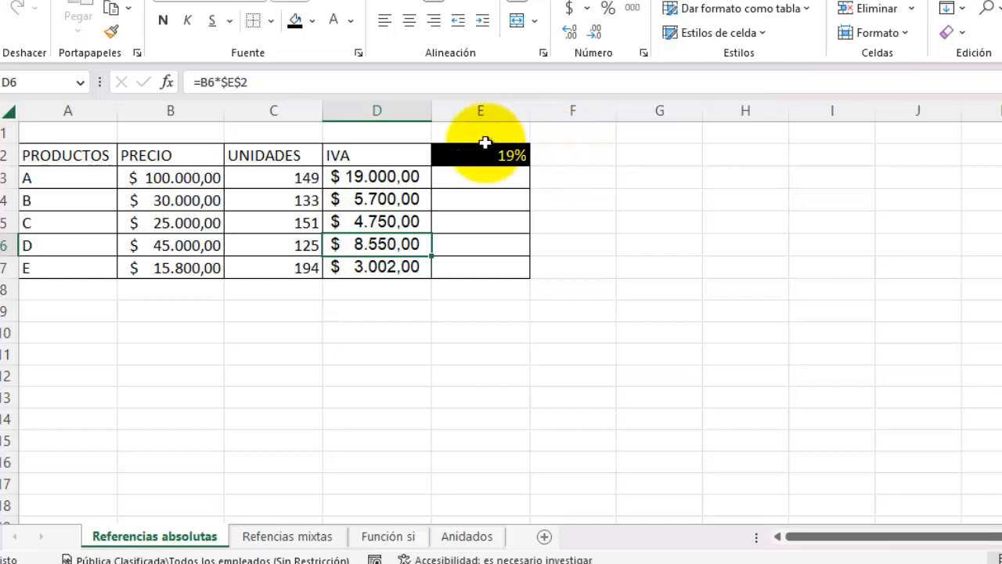
# - Open the Refencias mixtas sheet and look over the MULTIPLICACIONES table in A1:F7
pyautogui.click(288, 538)
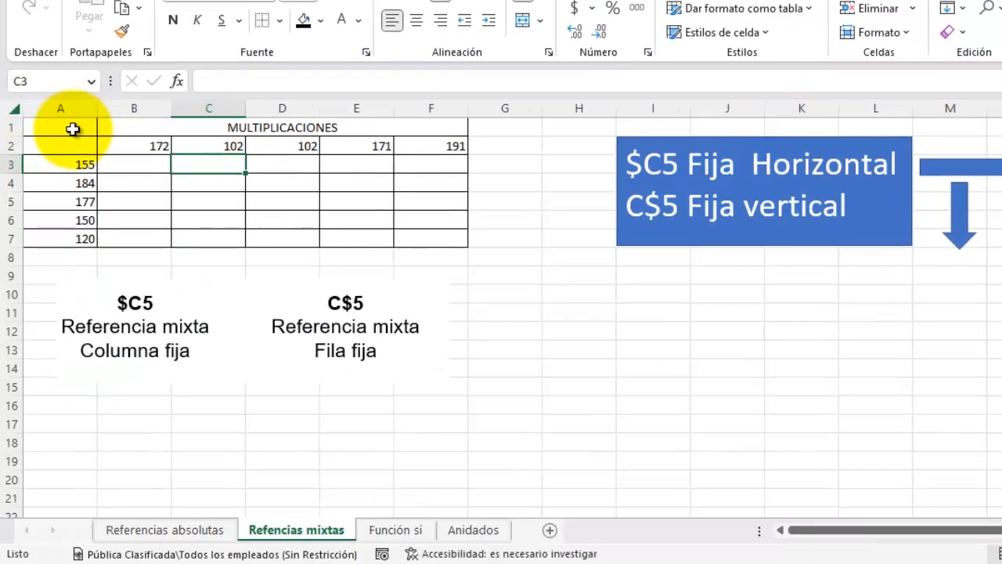
pyautogui.moveTo(73, 130); pyautogui.dragTo(368, 235)
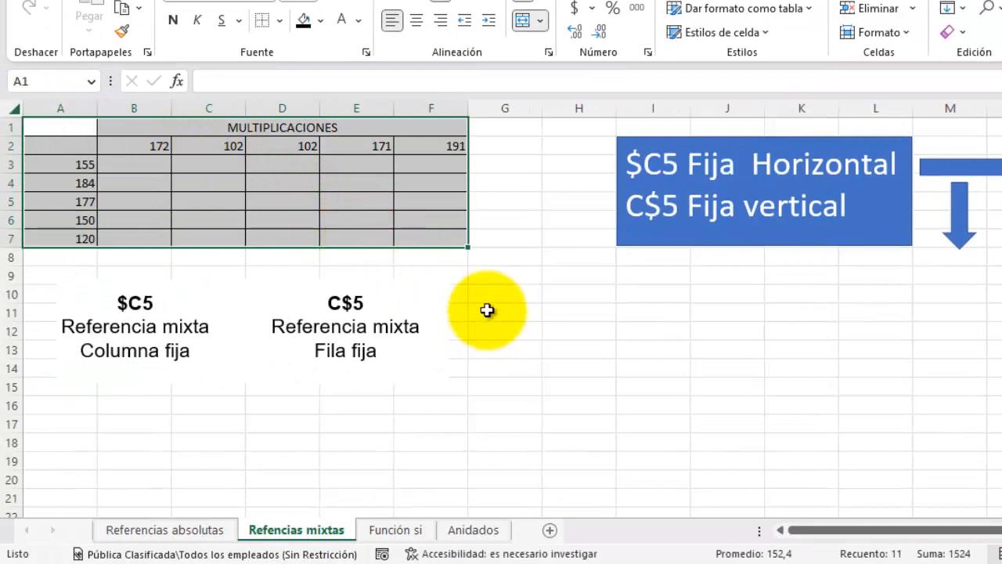
pyautogui.click(487, 310)
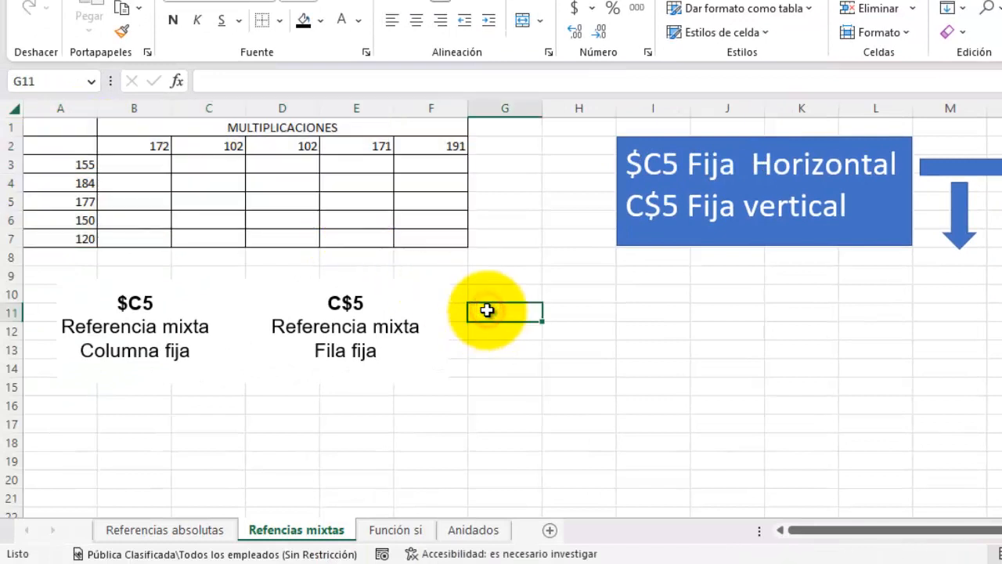
pyautogui.click(259, 126)
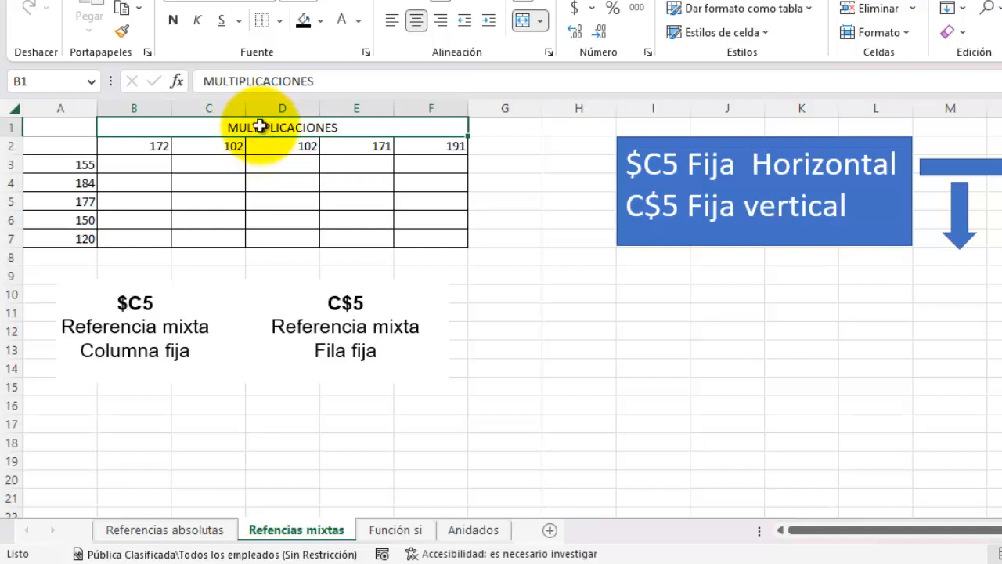
# - Enter the formula =B2*A3 in B3 with relative references to multiply the column header by the row header
pyautogui.click(134, 166)
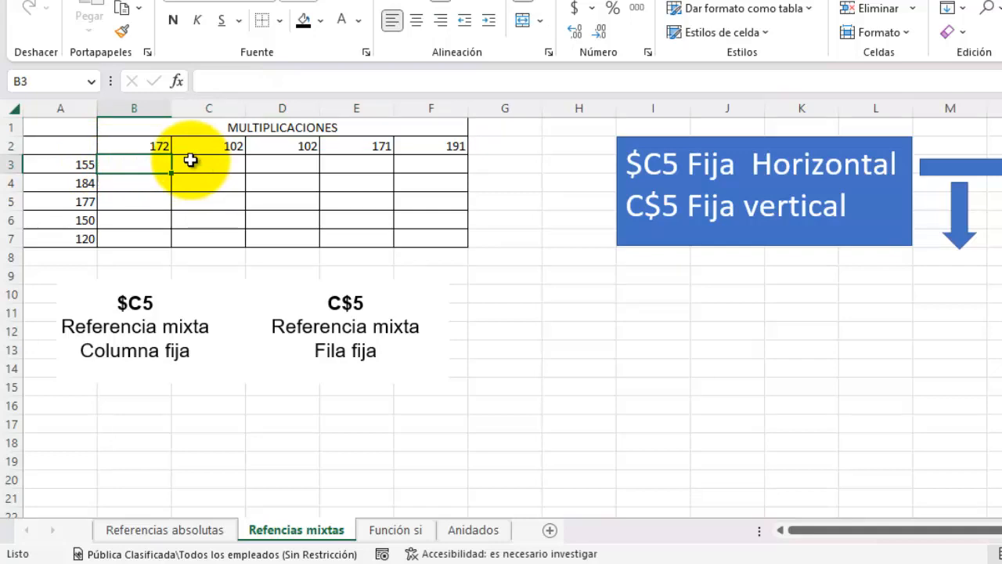
pyautogui.write('=')
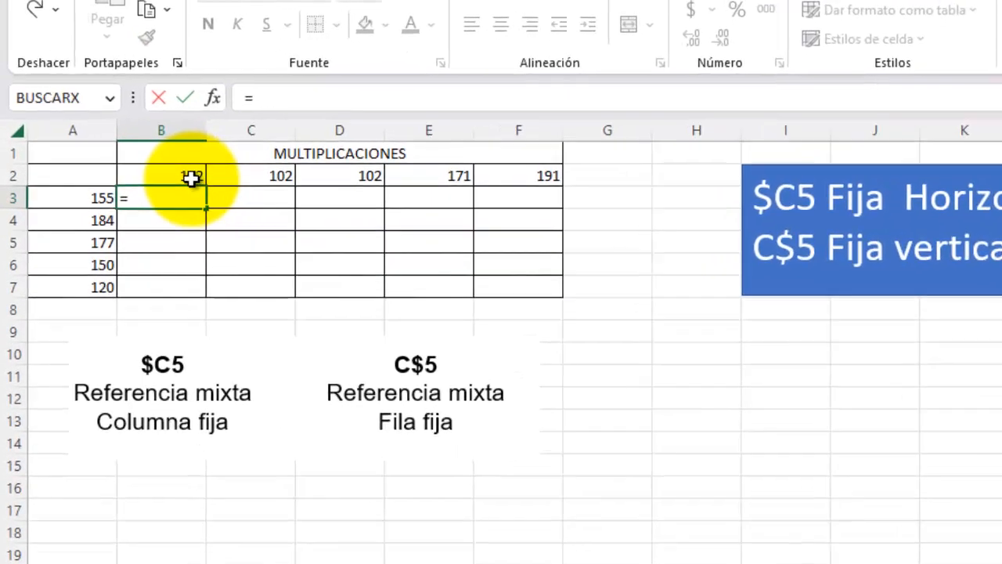
pyautogui.click(191, 178)
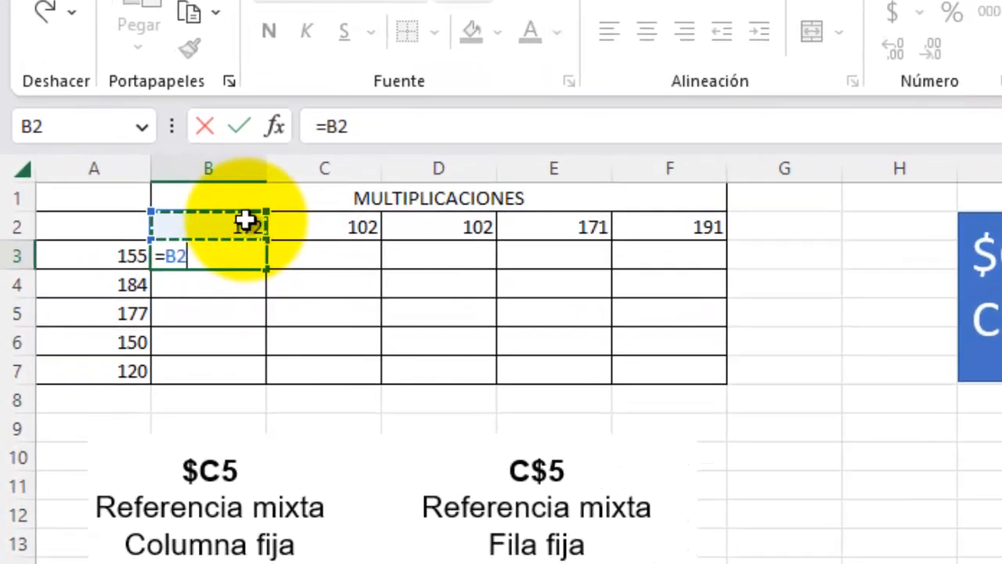
pyautogui.write('*')
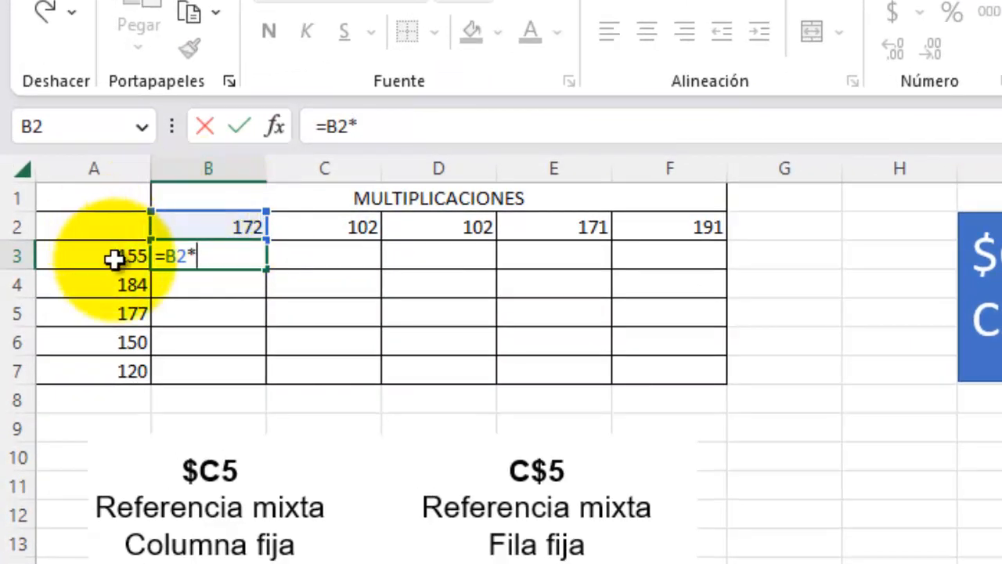
pyautogui.click(115, 255)
pyautogui.press('Return')
pyautogui.press('Up')
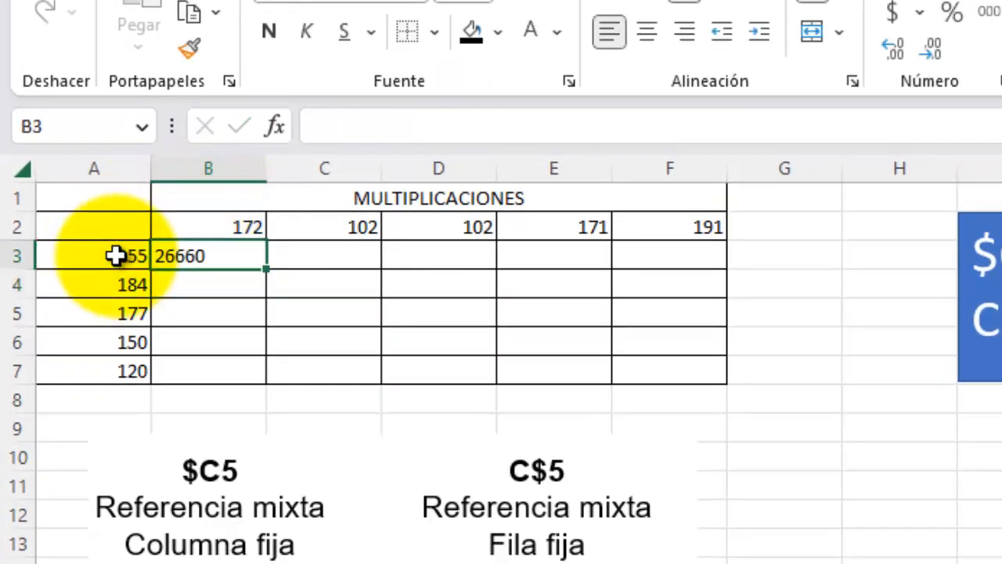
# - Apply the thousands-separator number format to the multiplication cells B3:F7
pyautogui.click(987, 14)
pyautogui.moveTo(265, 255)
pyautogui.mouseDown()
pyautogui.moveTo(584, 358)
pyautogui.moveTo(758, 247)
pyautogui.mouseUp()
pyautogui.click(252, 315)
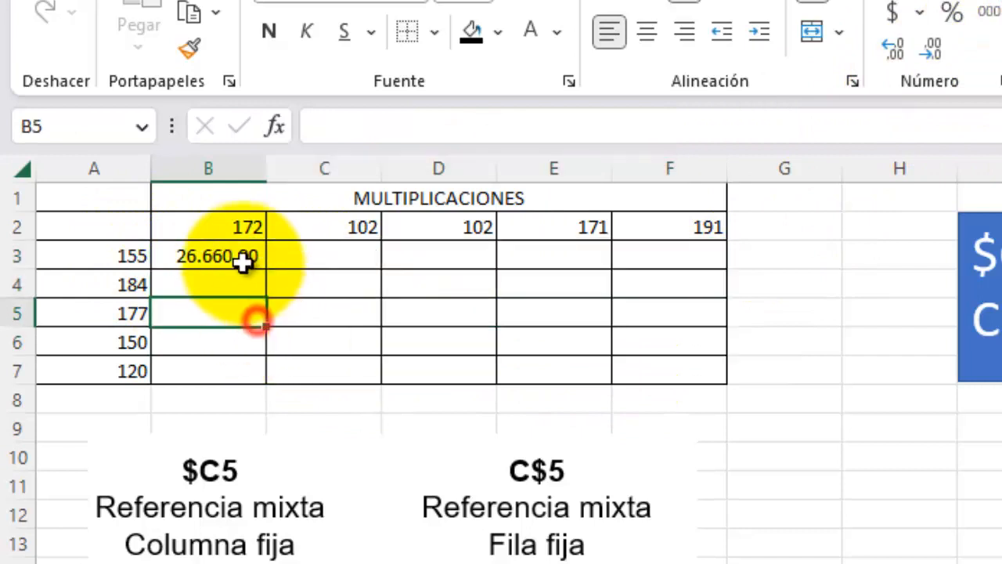
pyautogui.moveTo(243, 255); pyautogui.dragTo(632, 364)
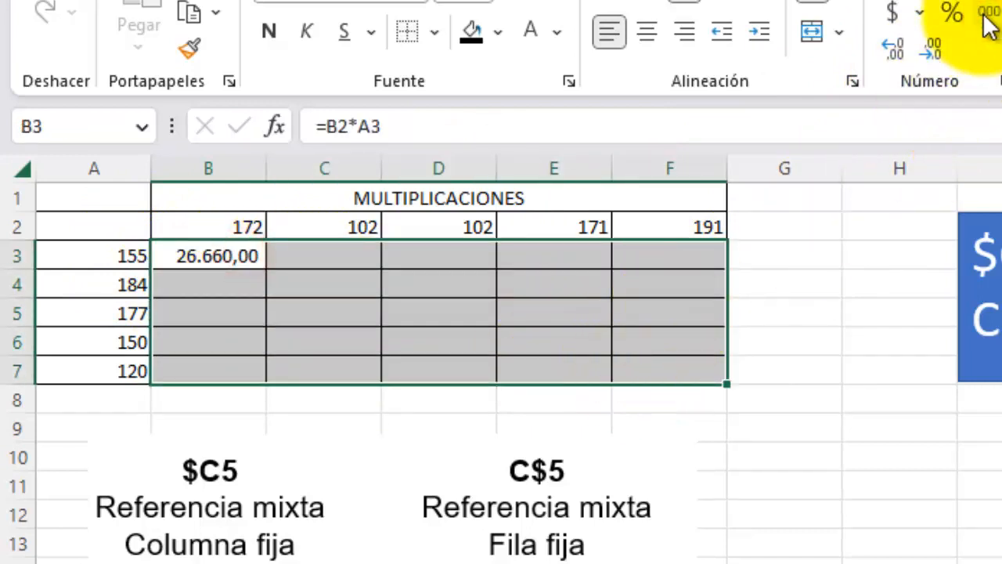
pyautogui.click(297, 313)
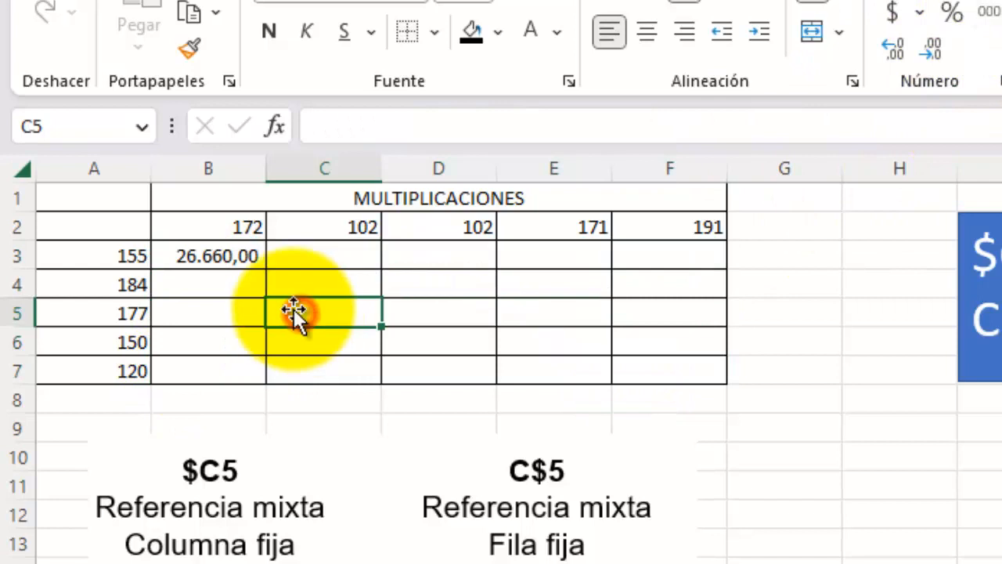
# - Enter the formula =C2*A3 in C3 with relative references
pyautogui.click(207, 254)
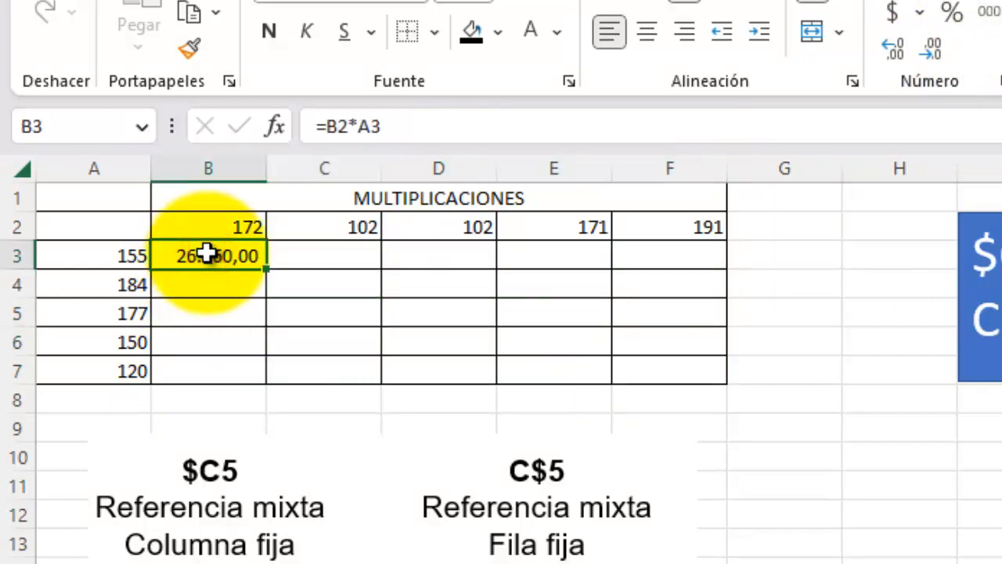
pyautogui.click(333, 256)
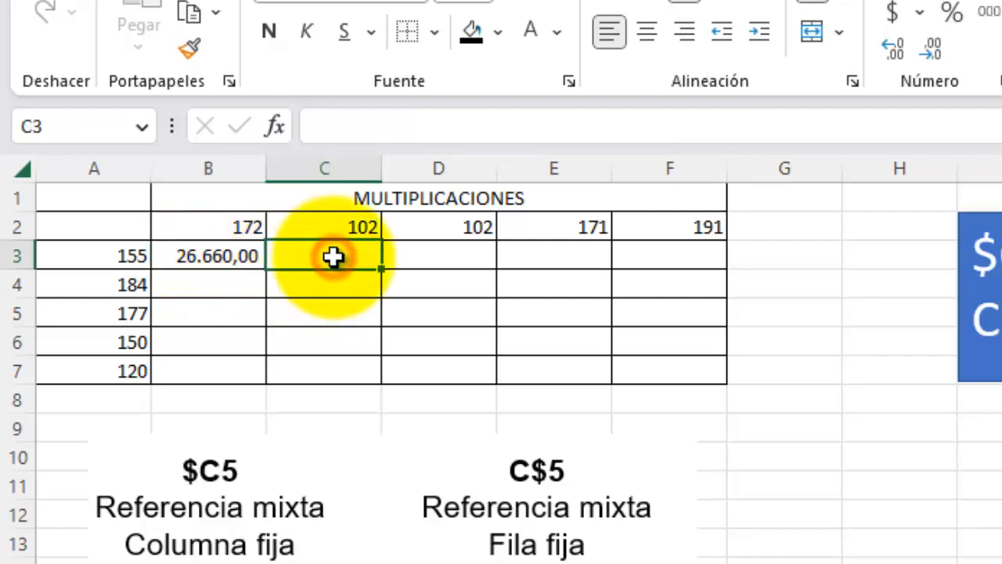
pyautogui.write('=')
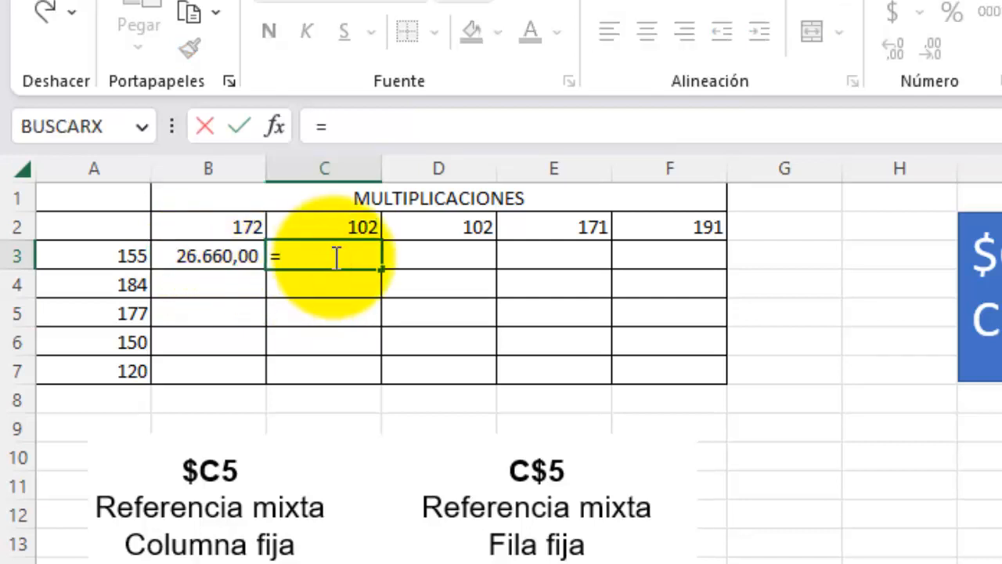
pyautogui.press('Up')
pyautogui.write('*')
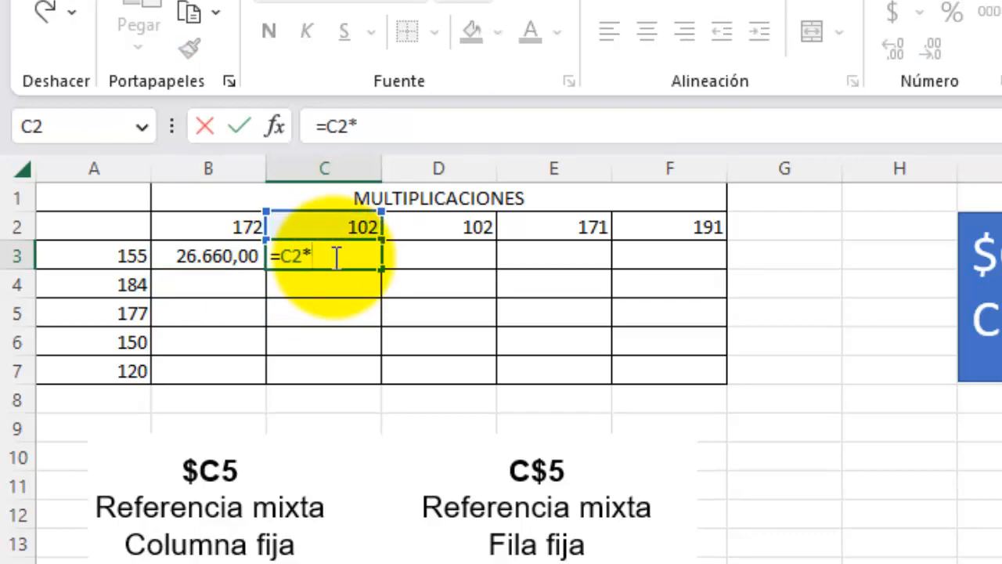
pyautogui.click(94, 255)
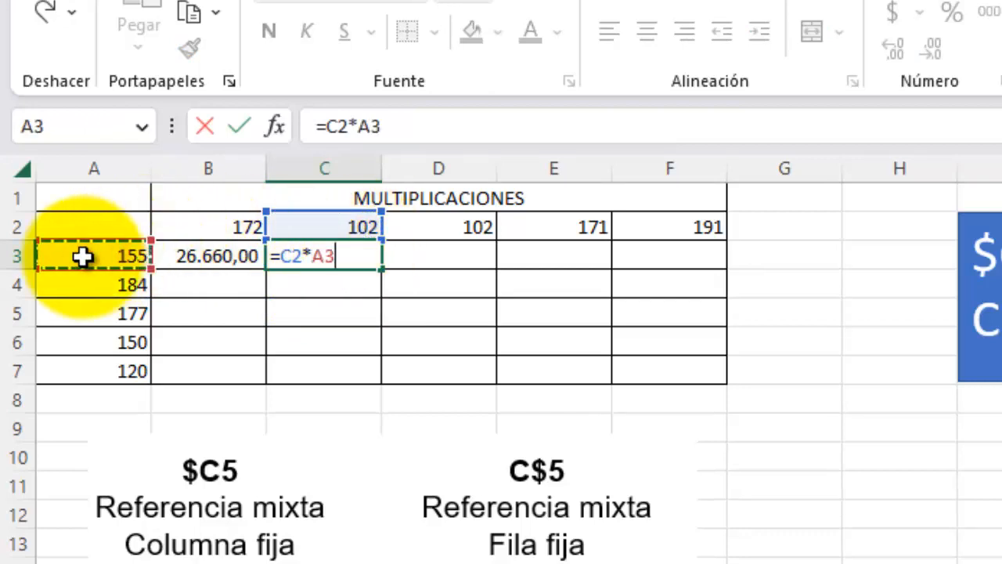
pyautogui.press('Return')
pyautogui.press('Up')
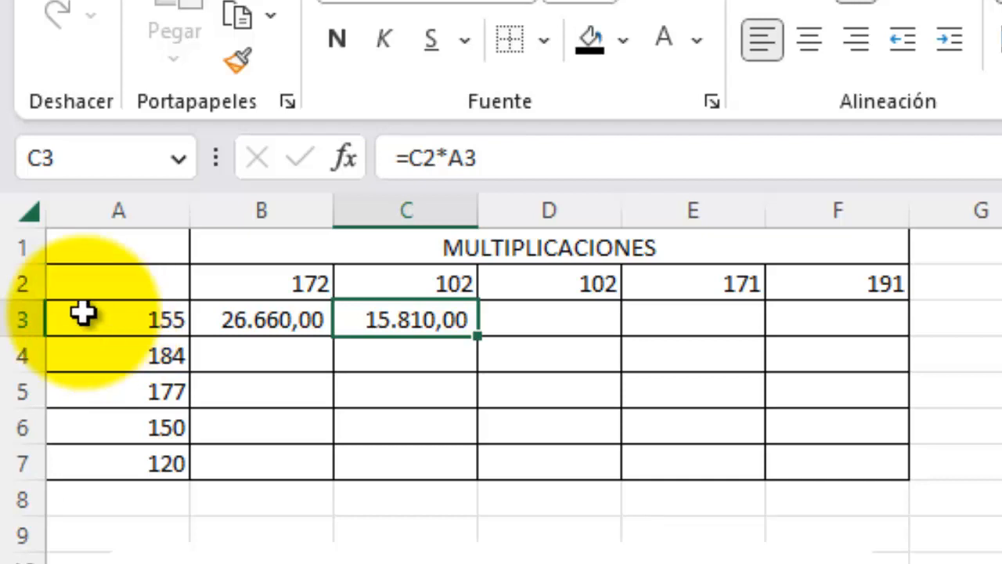
# - Enter the formula =D2*A3 in D3 with relative references
pyautogui.click(546, 315)
pyautogui.write('=')
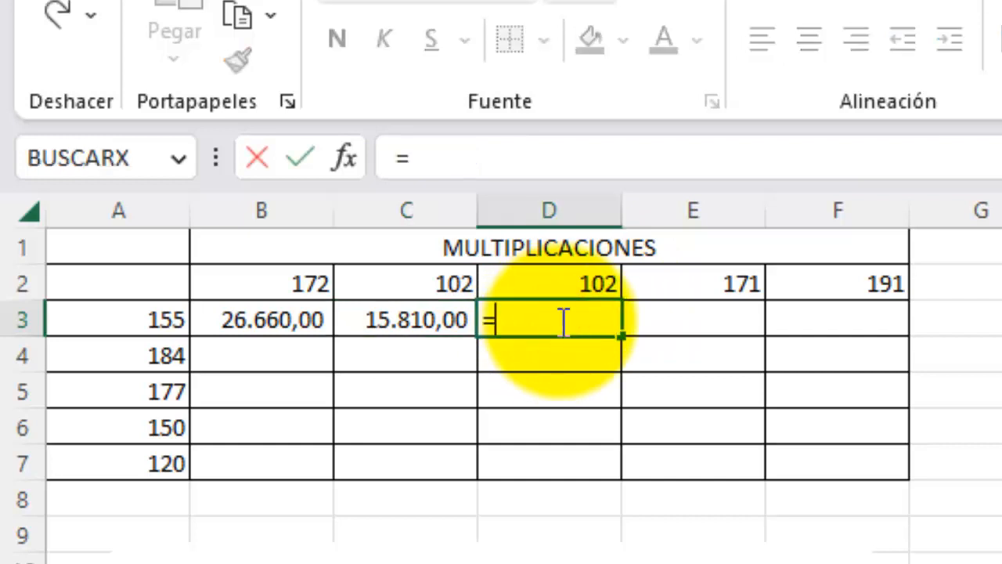
pyautogui.click(552, 278)
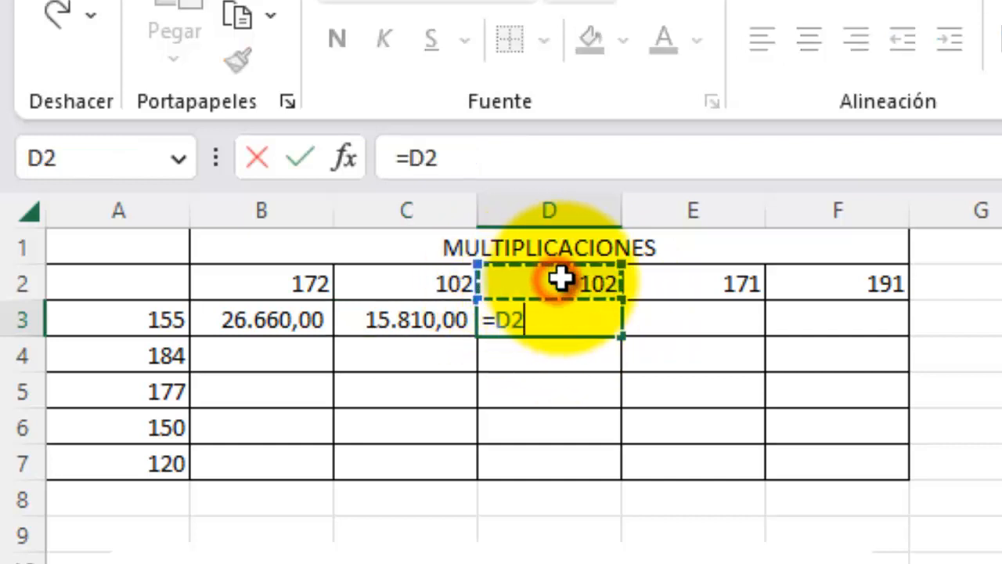
pyautogui.write('*')
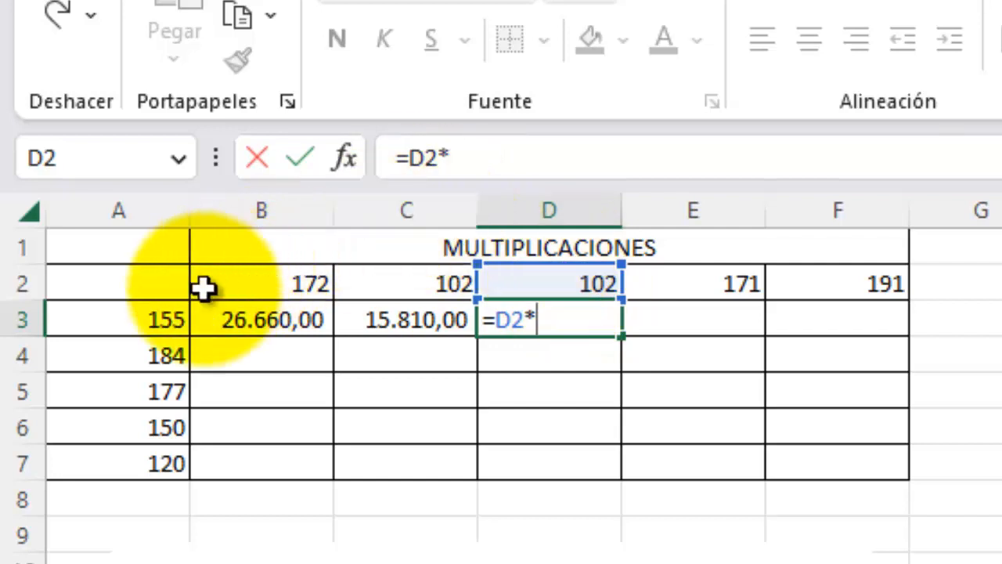
pyautogui.click(167, 316)
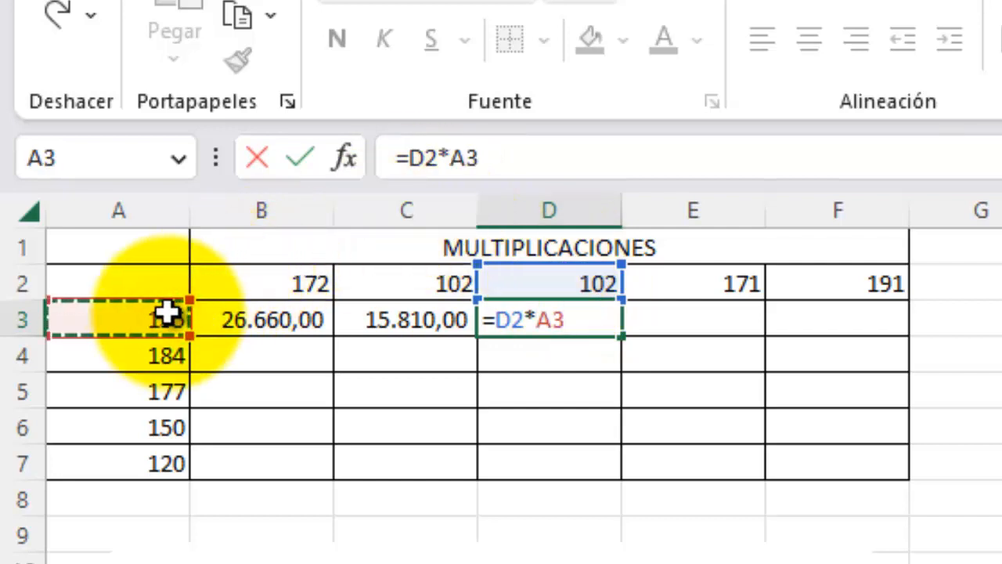
pyautogui.press('Return')
pyautogui.press('Up')
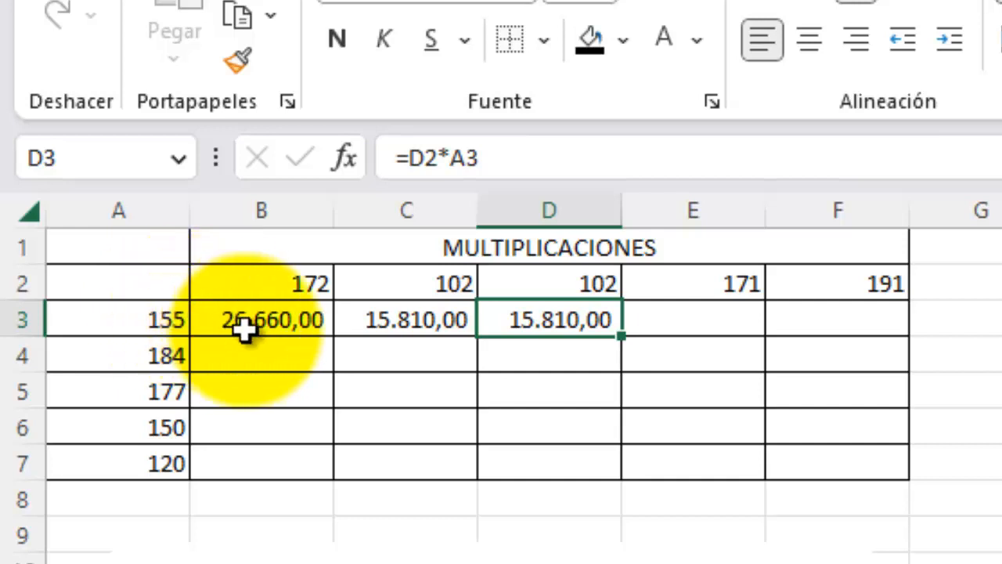
# - Clear the individually entered formulas from B3:D3
pyautogui.moveTo(247, 327); pyautogui.dragTo(836, 319)
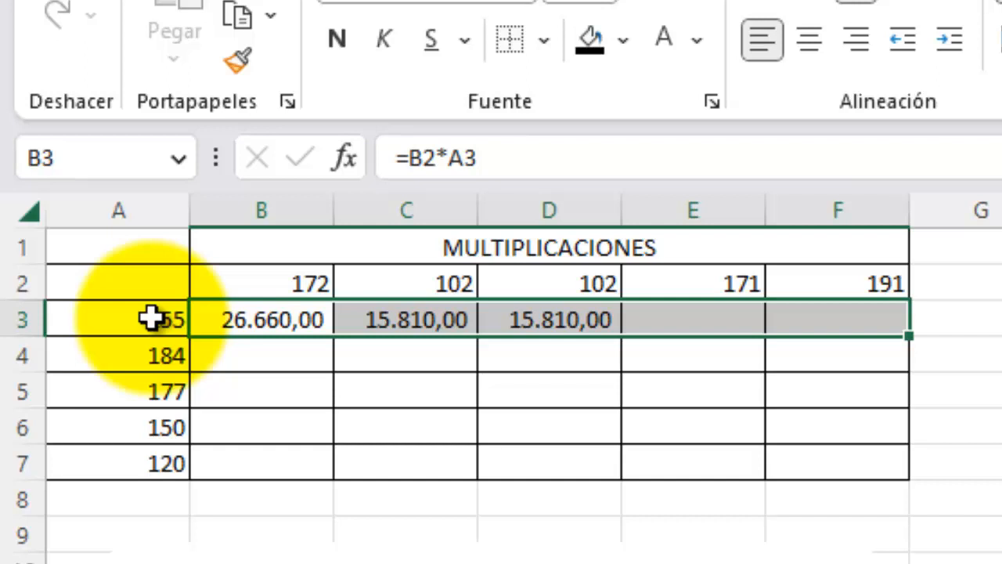
pyautogui.click(272, 383)
pyautogui.click(291, 318)
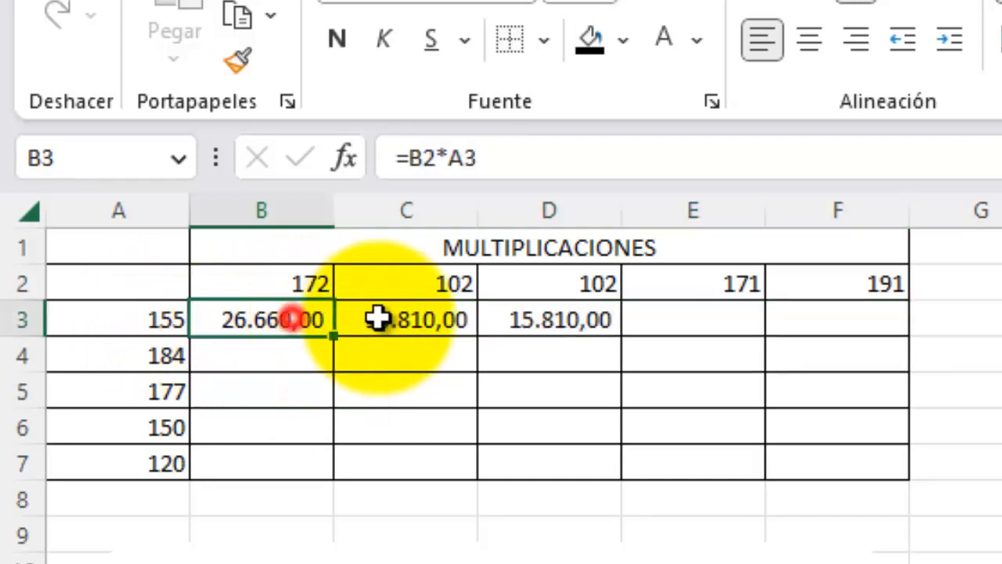
pyautogui.moveTo(378, 319); pyautogui.dragTo(622, 324)
pyautogui.press('Delete')
pyautogui.press('Left')
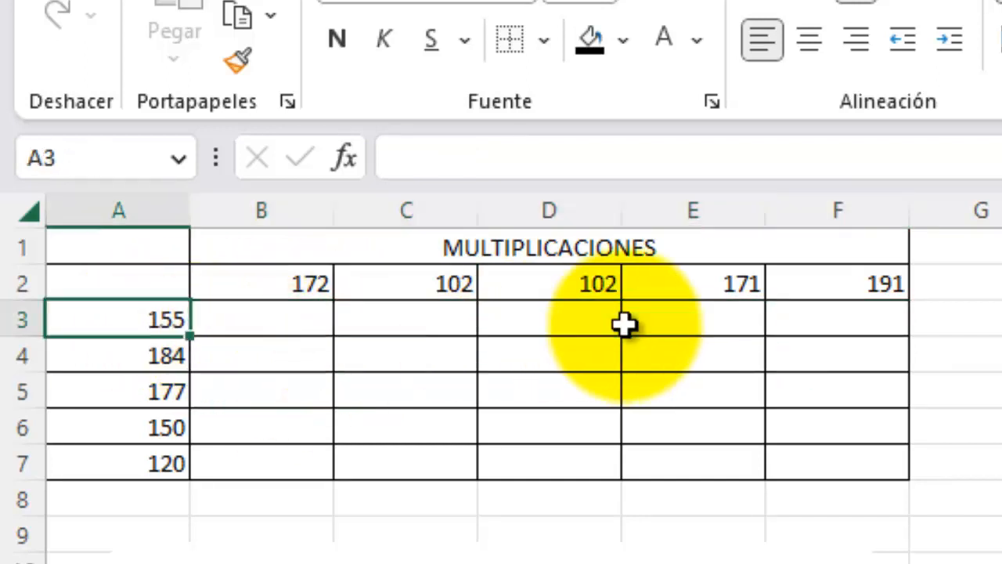
# - Enter the formula =B2*$A$3 in B3, with an absolute reference to the row value in A3
pyautogui.press('Right')
pyautogui.write('=')
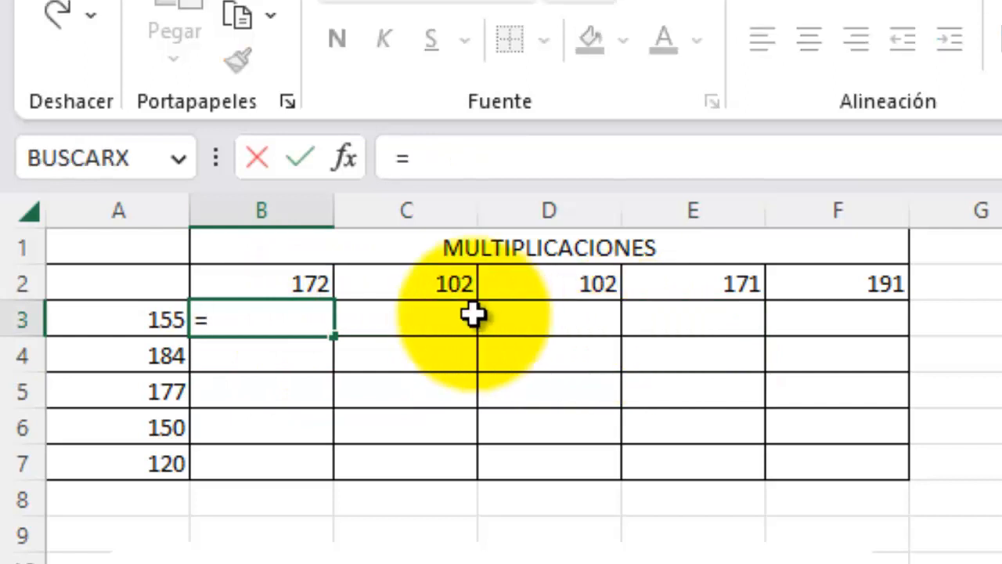
pyautogui.click(282, 282)
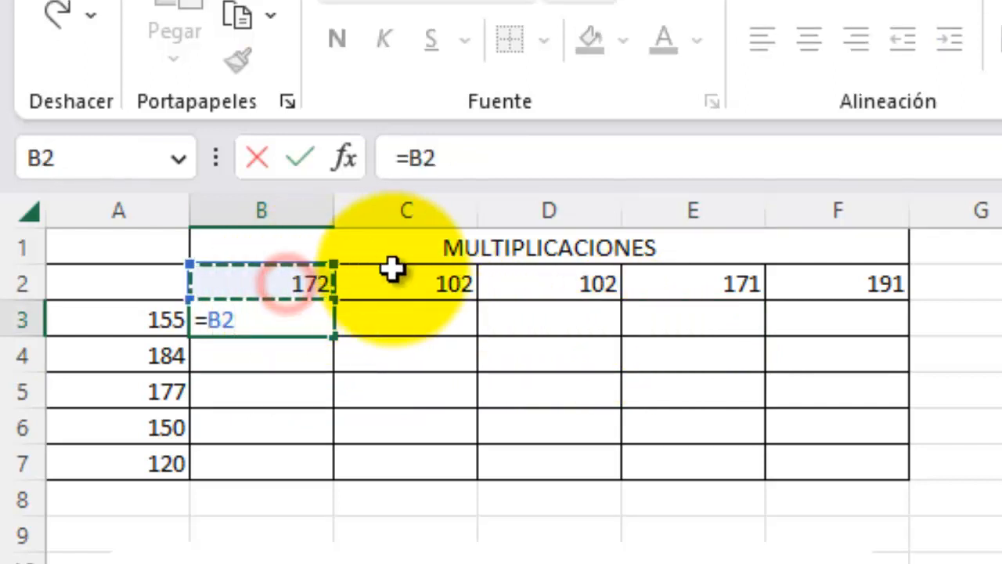
pyautogui.write('*')
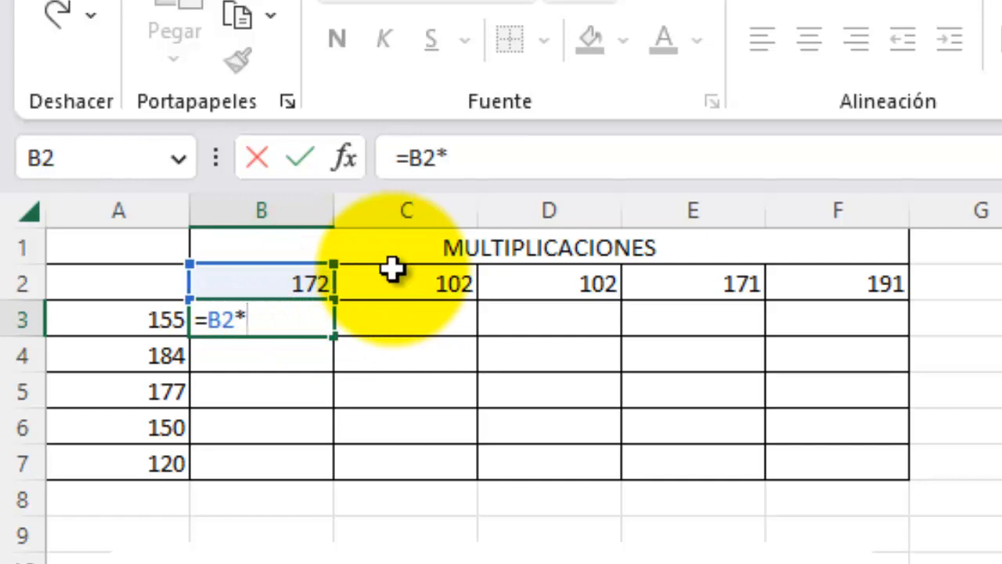
pyautogui.click(131, 323)
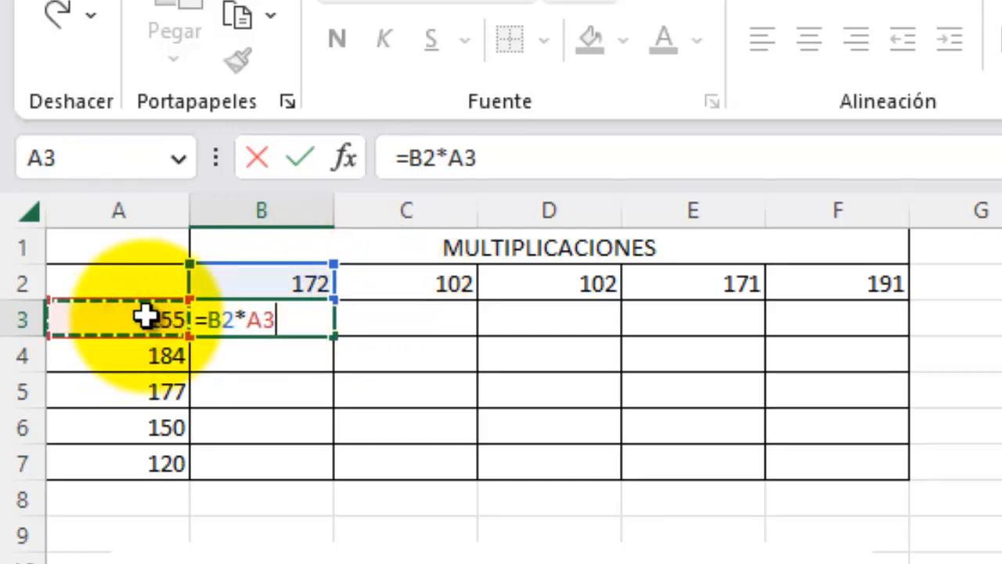
pyautogui.press('F4')
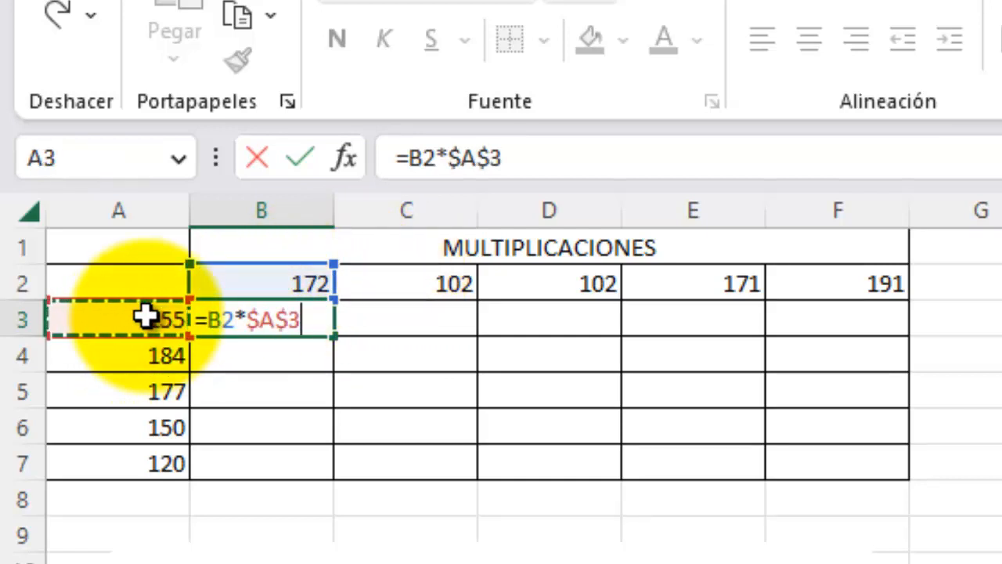
pyautogui.press('Return')
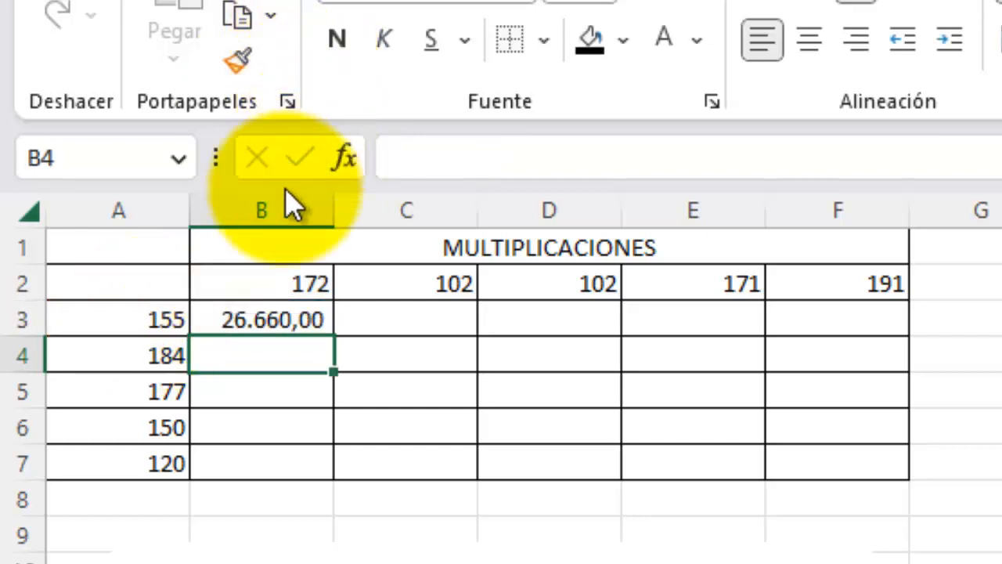
# - Fill the formula from B3 across through F3 and check the cell references it uses in D3
pyautogui.click(294, 316)
pyautogui.moveTo(334, 336); pyautogui.dragTo(868, 338)
pyautogui.click(792, 426)
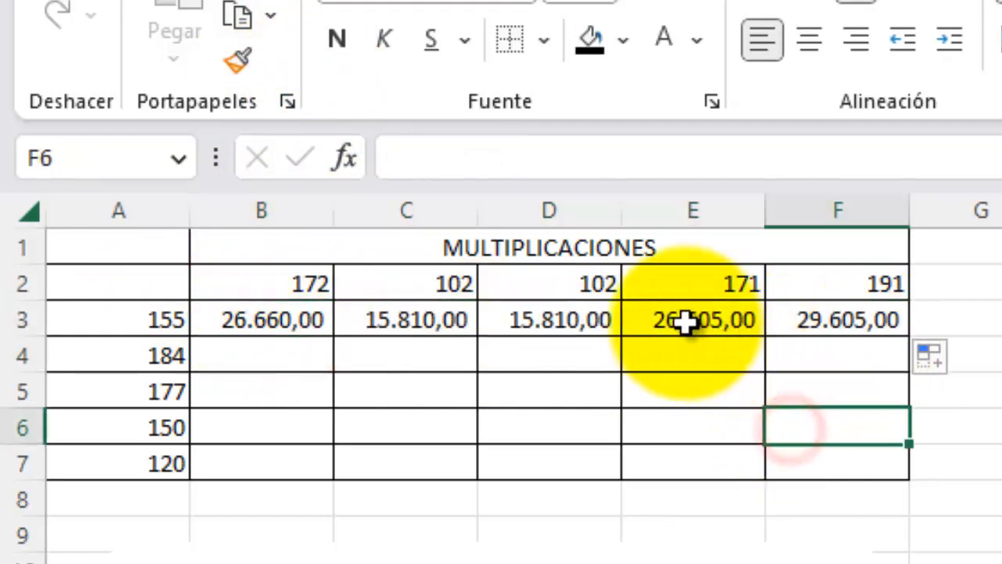
pyautogui.doubleClick(551, 320)
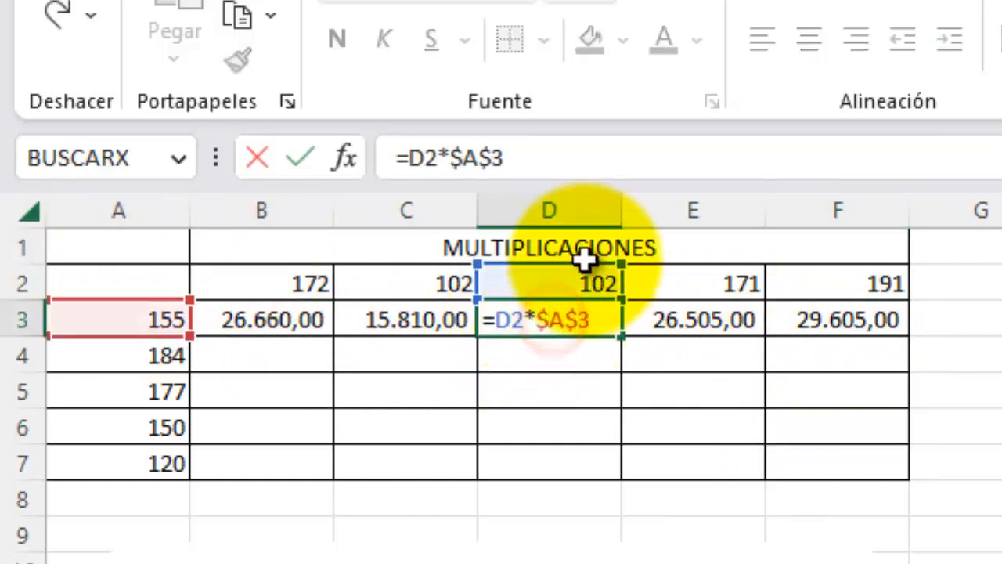
pyautogui.press('Escape')
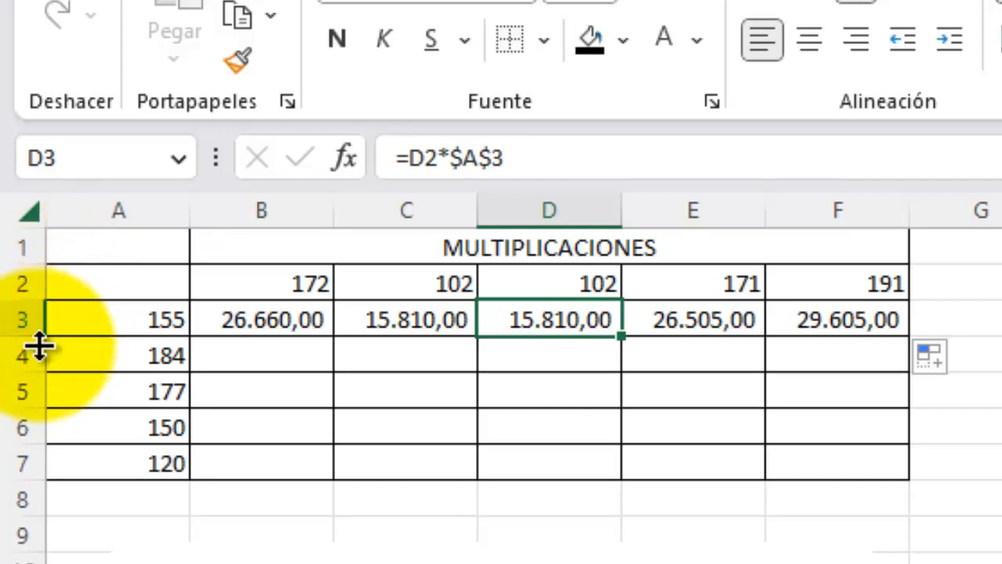
# - Fill the formula from B3 down through B7, keeping its absolute reference to A3
pyautogui.click(237, 354)
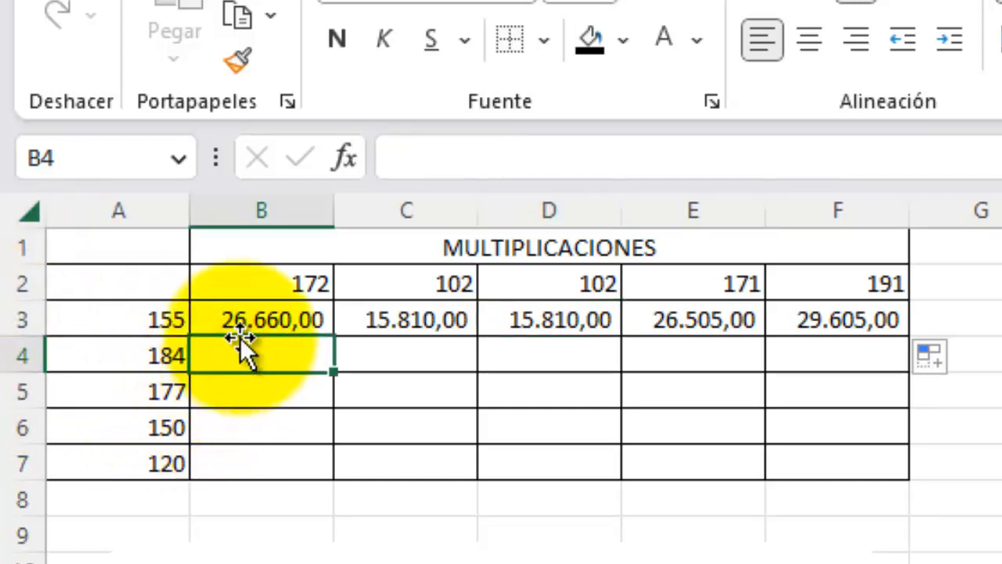
pyautogui.click(288, 280)
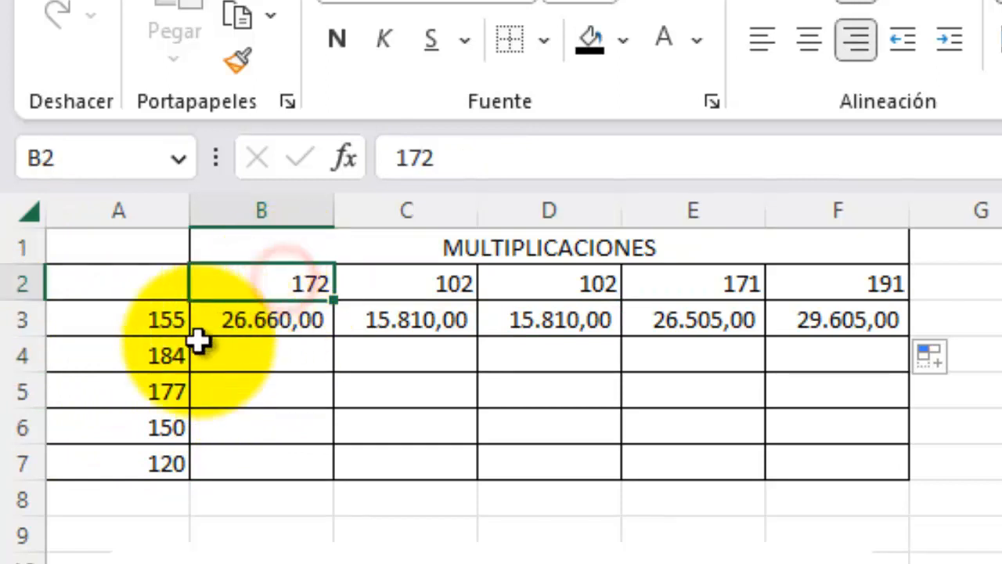
pyautogui.click(150, 359)
pyautogui.click(239, 357)
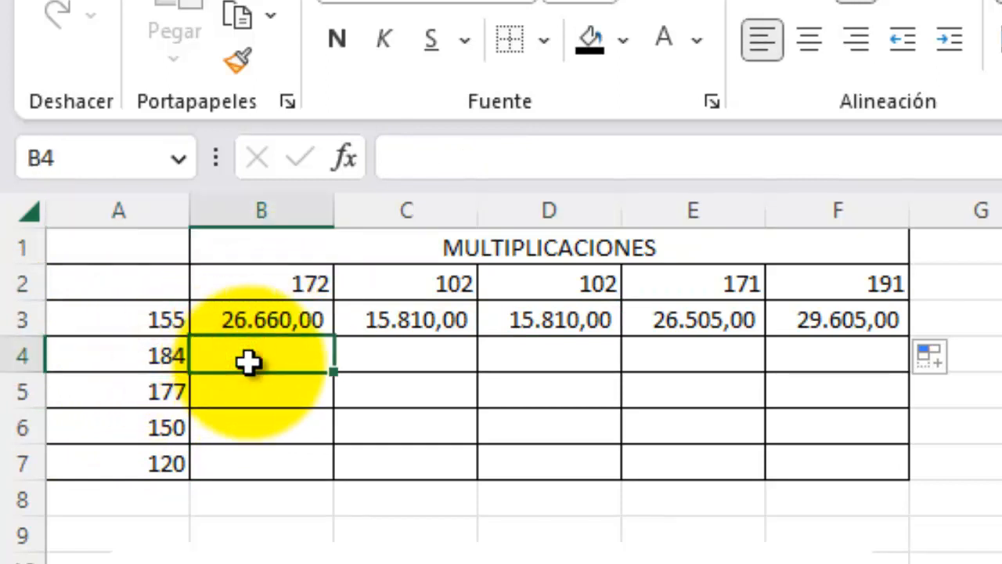
pyautogui.click(297, 319)
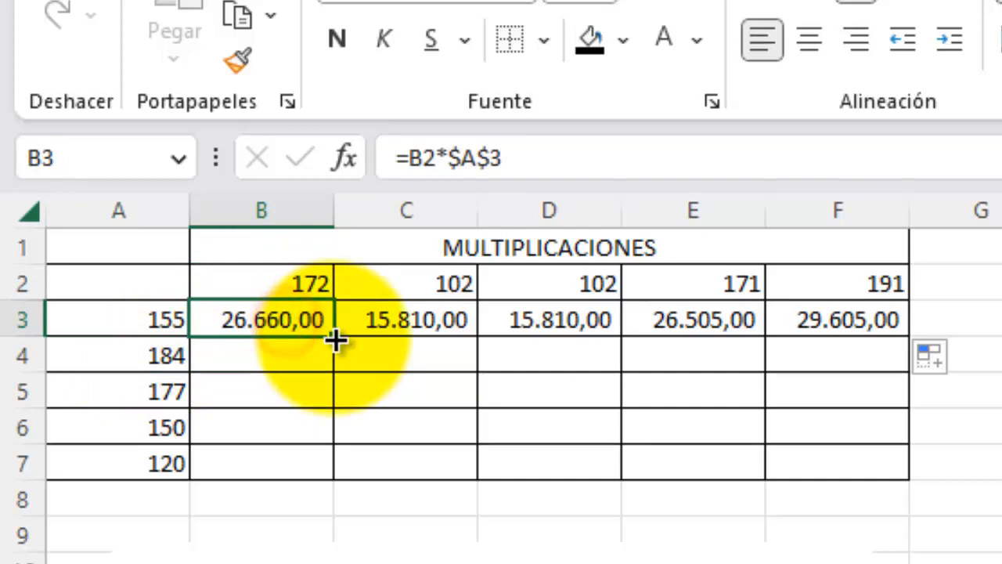
pyautogui.moveTo(336, 337); pyautogui.dragTo(336, 480)
# - Autofit the width of column B and check the cell references used by the filled formulas in B4 and B6
pyautogui.click(297, 352)
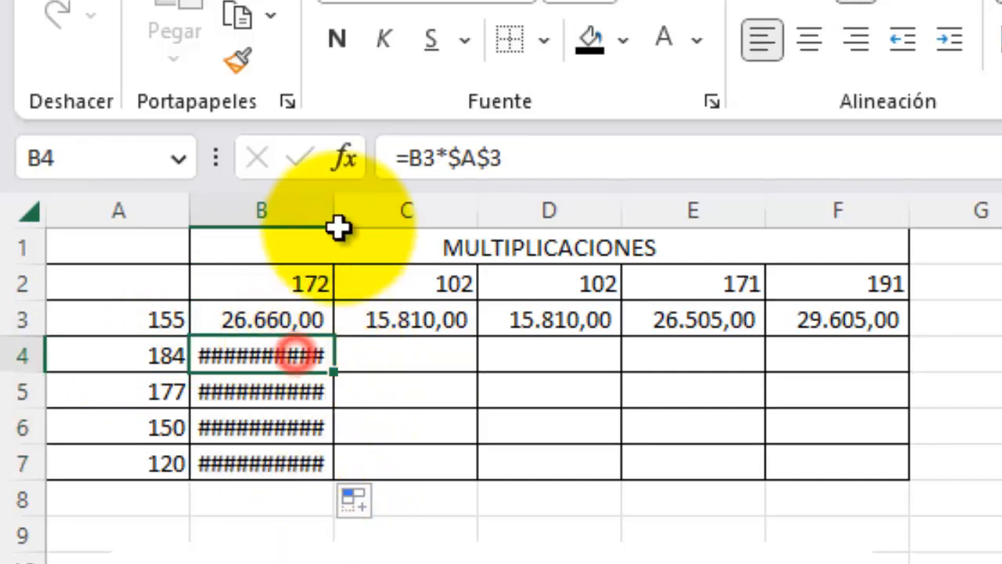
pyautogui.doubleClick(341, 217)
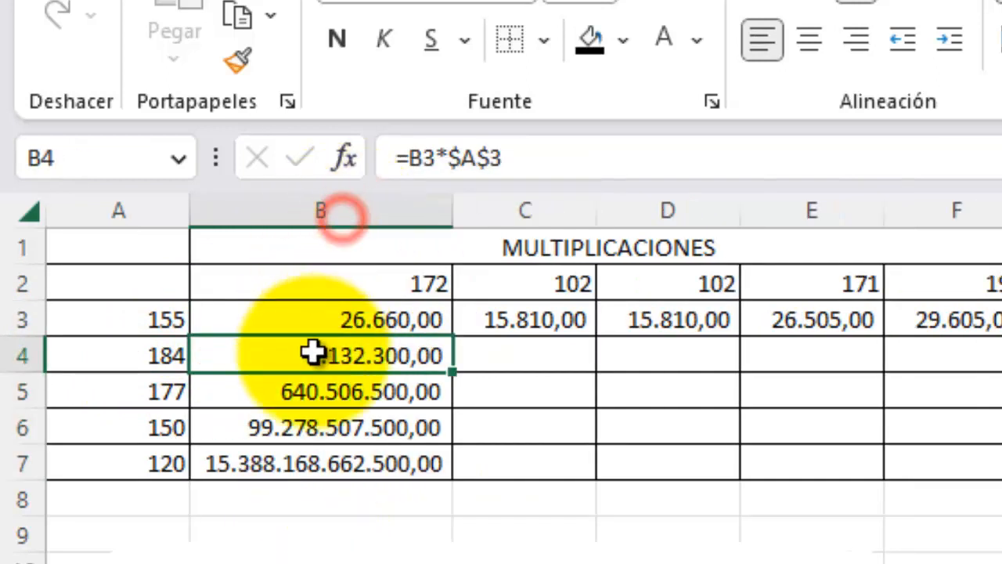
pyautogui.click(435, 159)
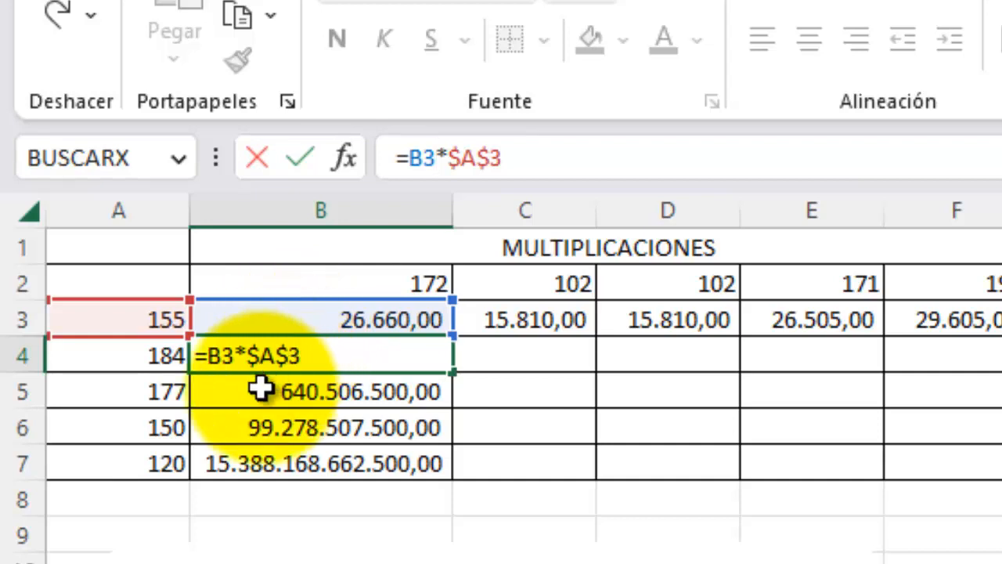
pyautogui.hotkey('ctrl', 'Return')
pyautogui.click(329, 422)
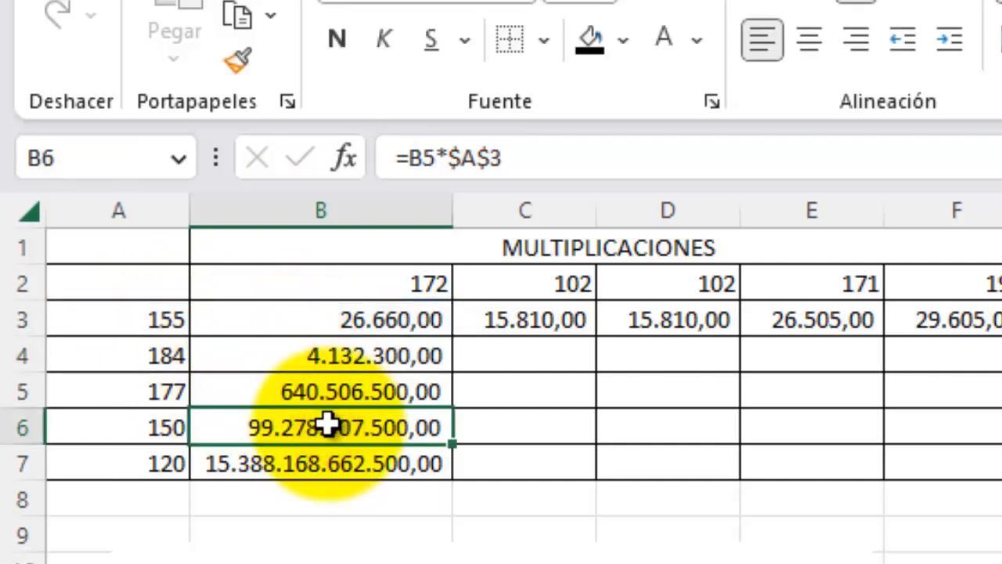
pyautogui.doubleClick(331, 425)
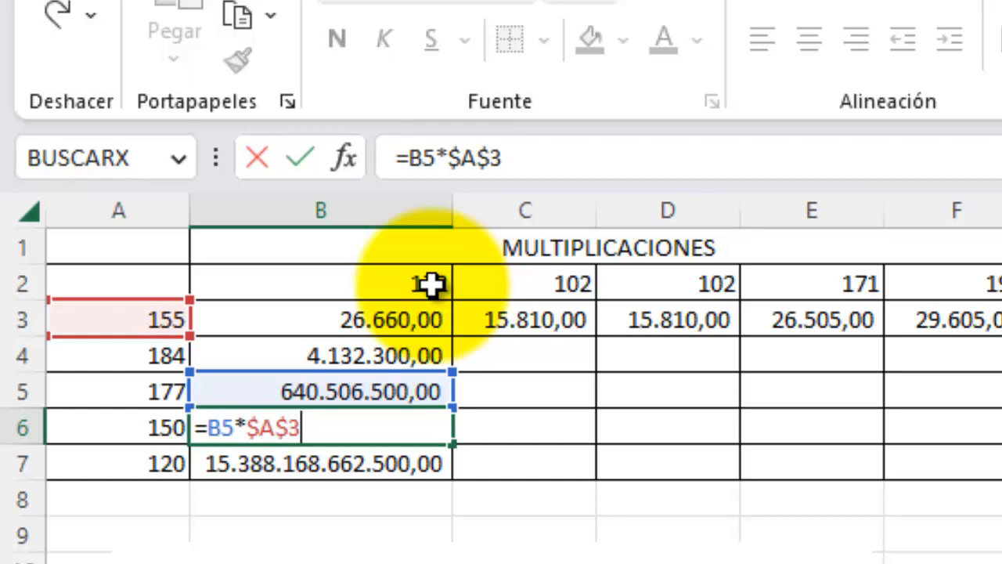
pyautogui.hotkey('ctrl', 'Return')
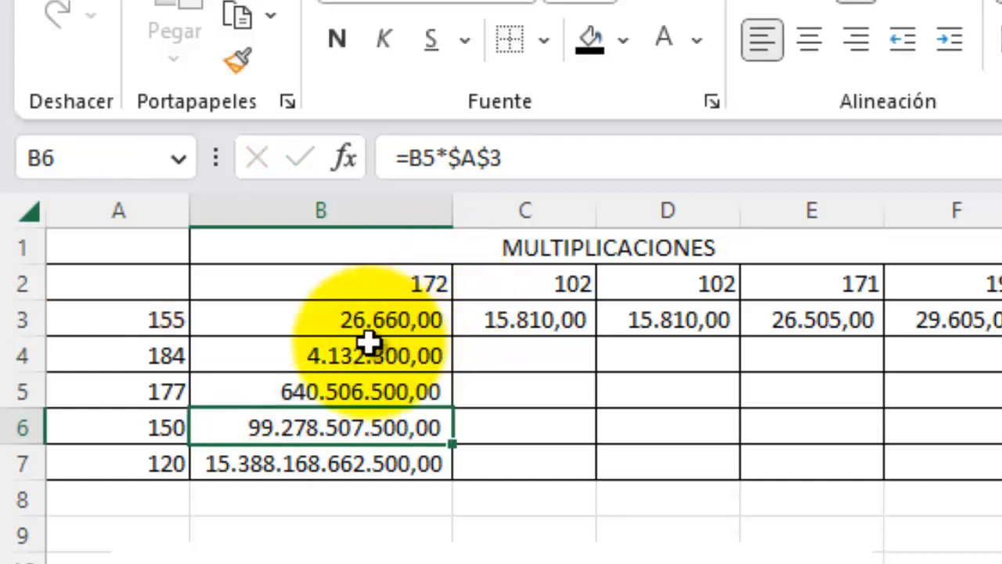
# - Clear all formulas from the multiplication table's body, B3:F7
pyautogui.moveTo(353, 320); pyautogui.dragTo(906, 447)
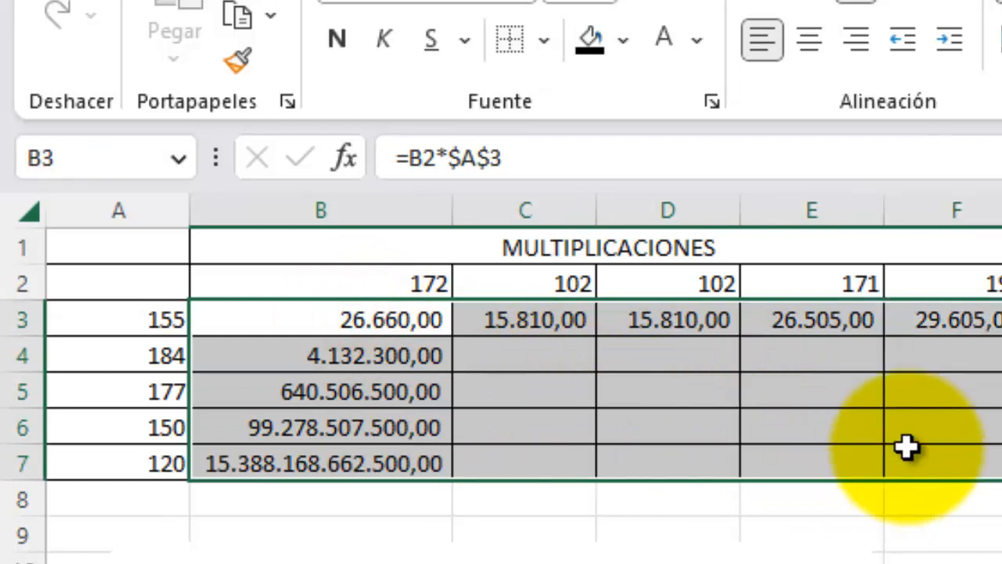
pyautogui.press('Delete')
pyautogui.press('Down')
pyautogui.press('Up')
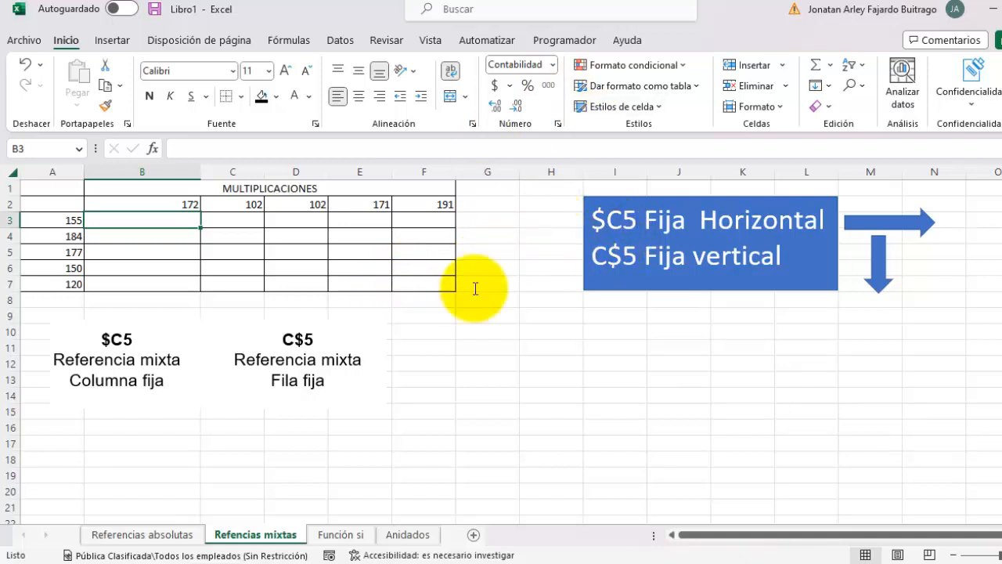
# - Switch to the Referencias absolutas sheet and examine the absolute reference in the IVA formula in D3
pyautogui.click(166, 534)
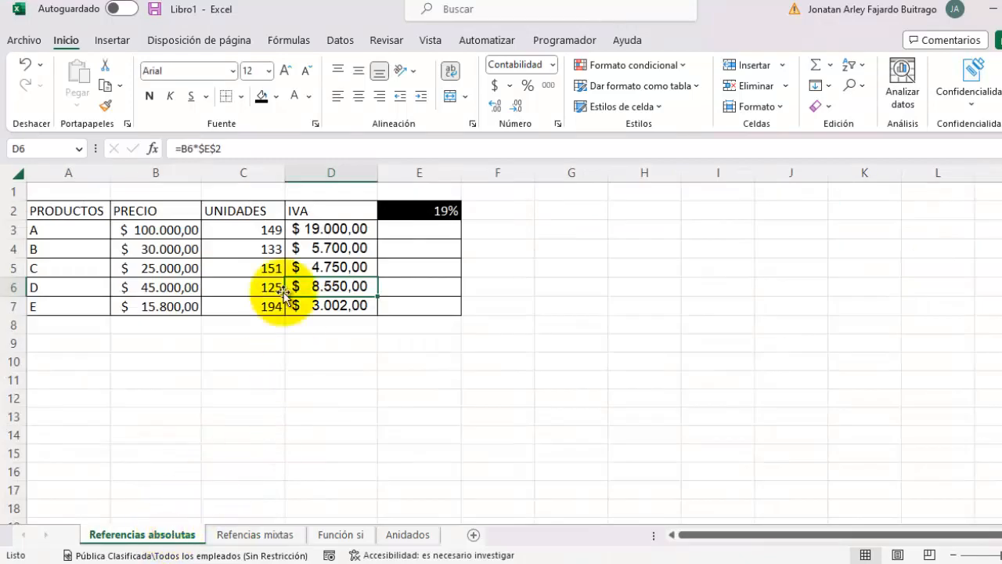
pyautogui.click(302, 227)
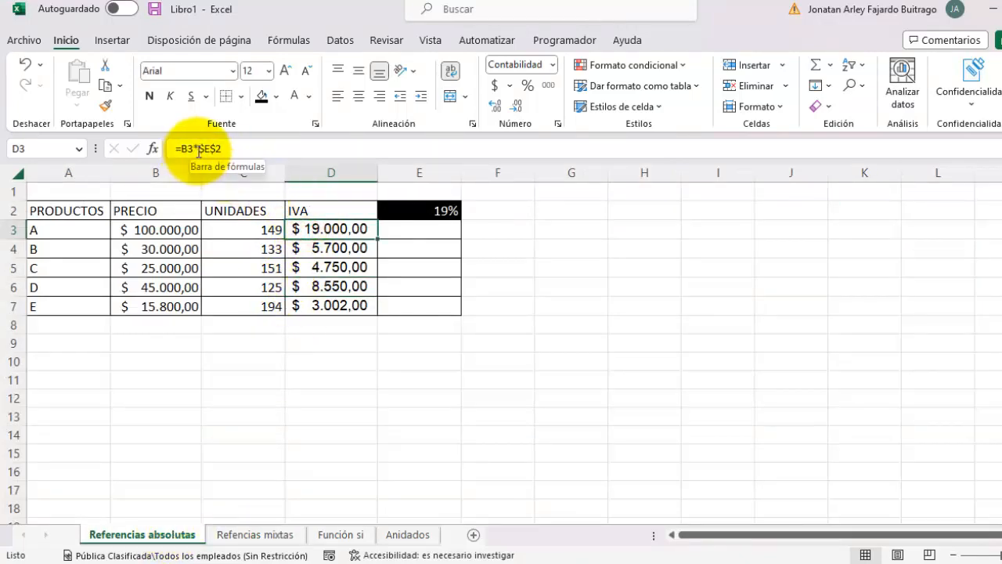
pyautogui.moveTo(198, 149); pyautogui.dragTo(222, 148)
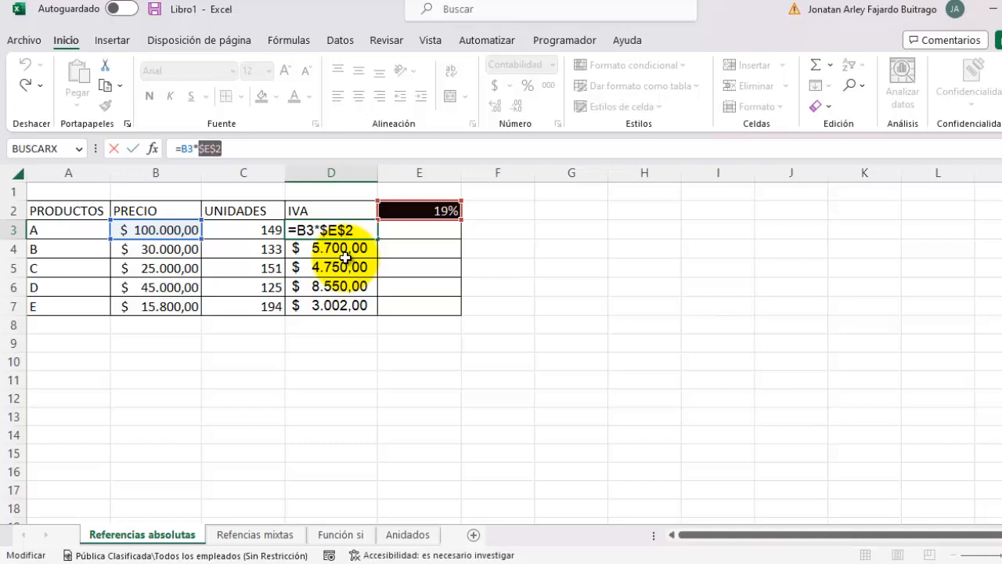
pyautogui.hotkey('ctrl', 'Return')
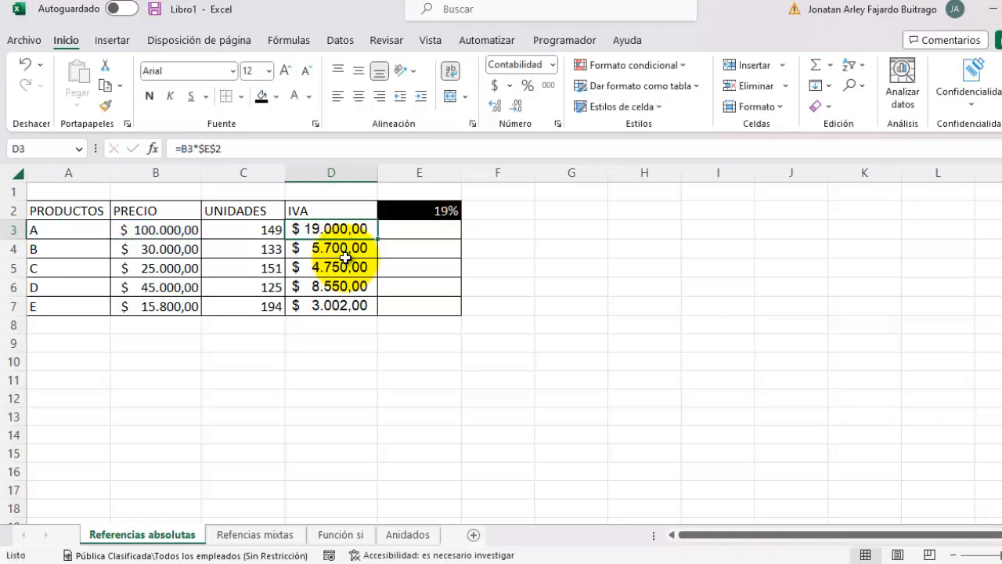
# - Return to the Refencias mixtas sheet and examine which row and column headers the cells B3, B4 and C3 must multiply
pyautogui.click(247, 535)
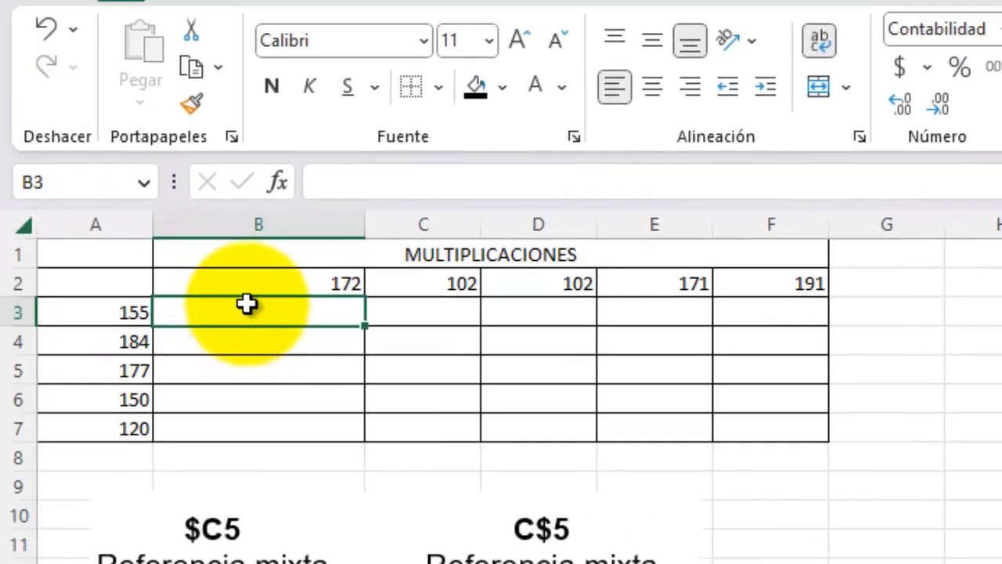
pyautogui.click(309, 284)
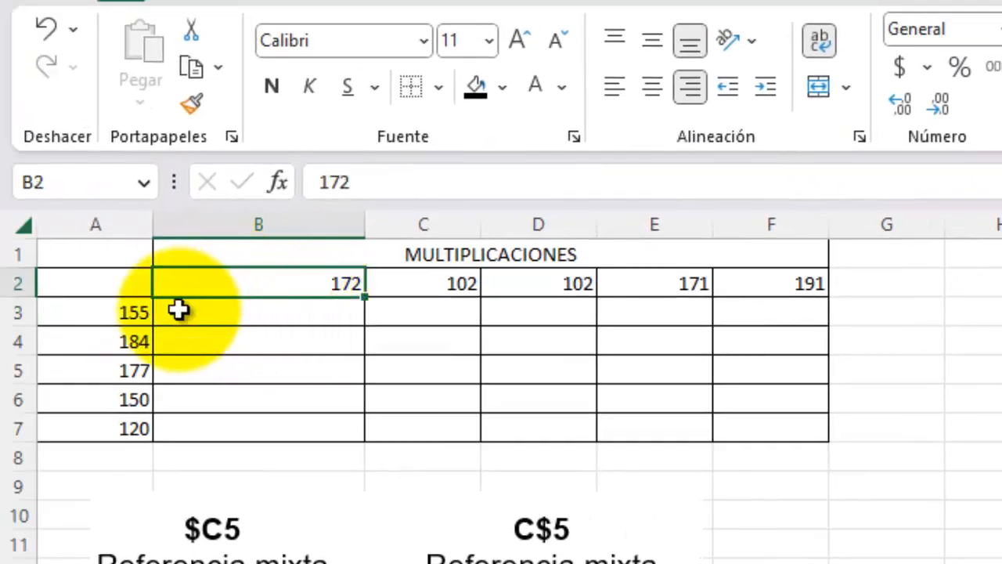
pyautogui.click(116, 316)
pyautogui.click(225, 311)
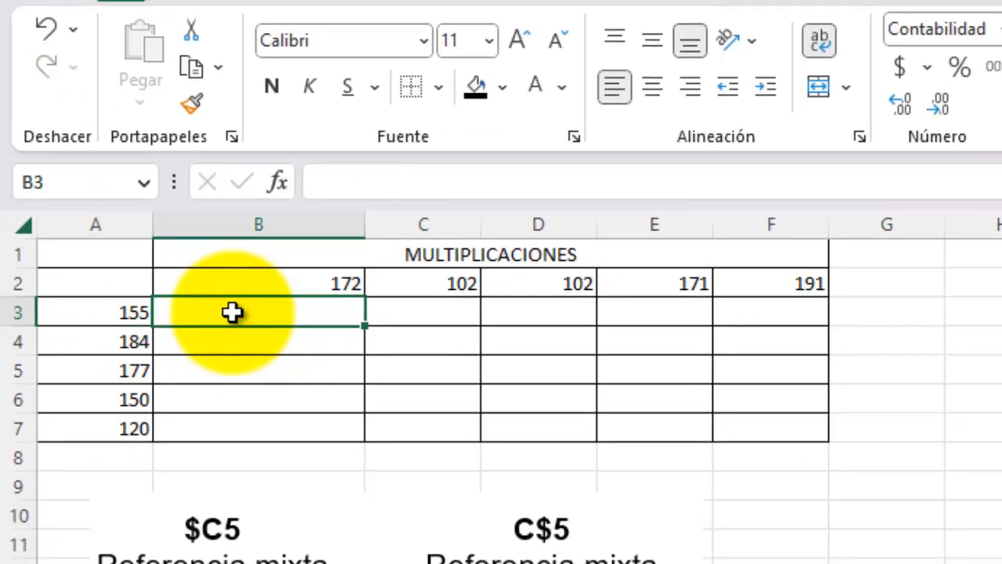
pyautogui.press('Down')
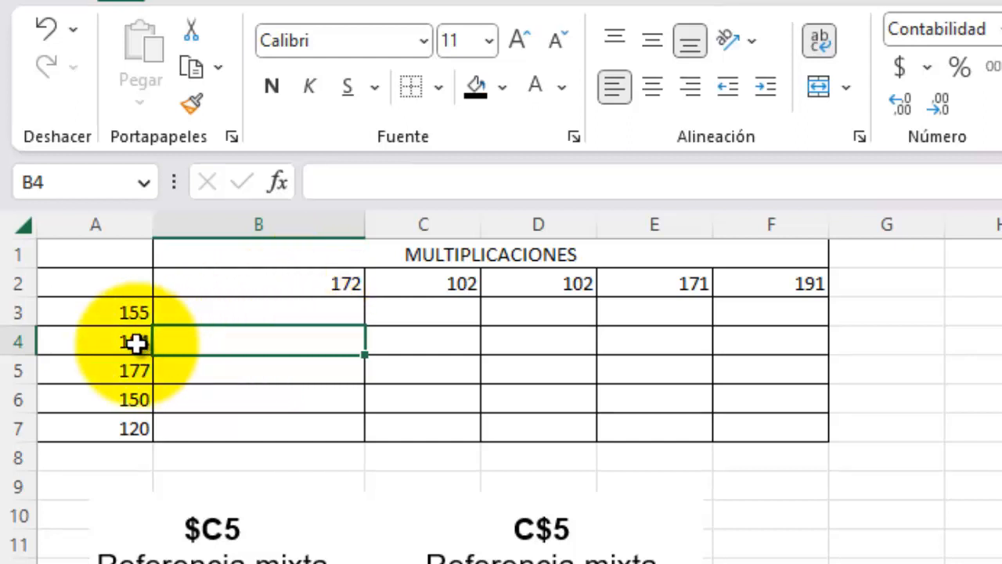
pyautogui.click(320, 312)
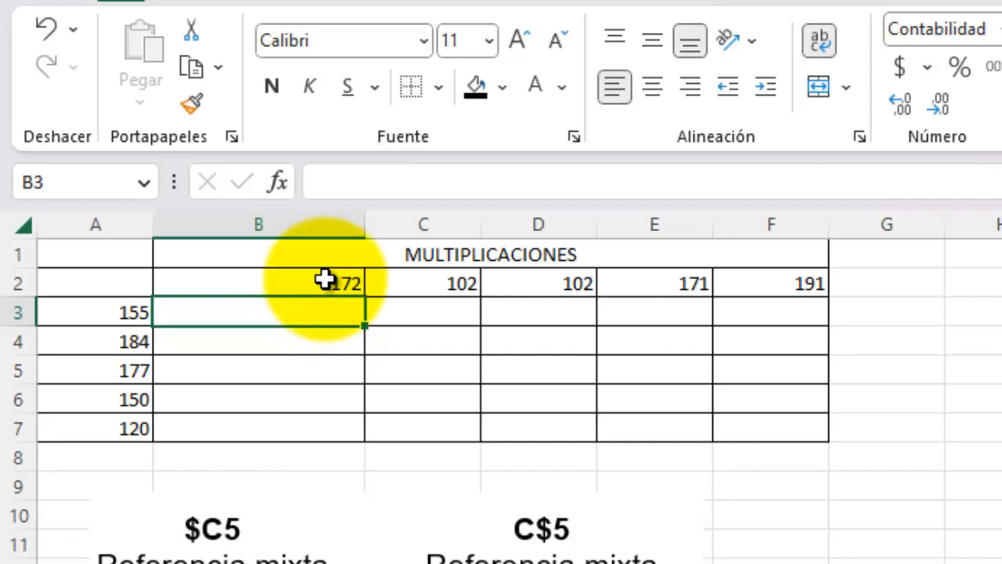
pyautogui.click(325, 280)
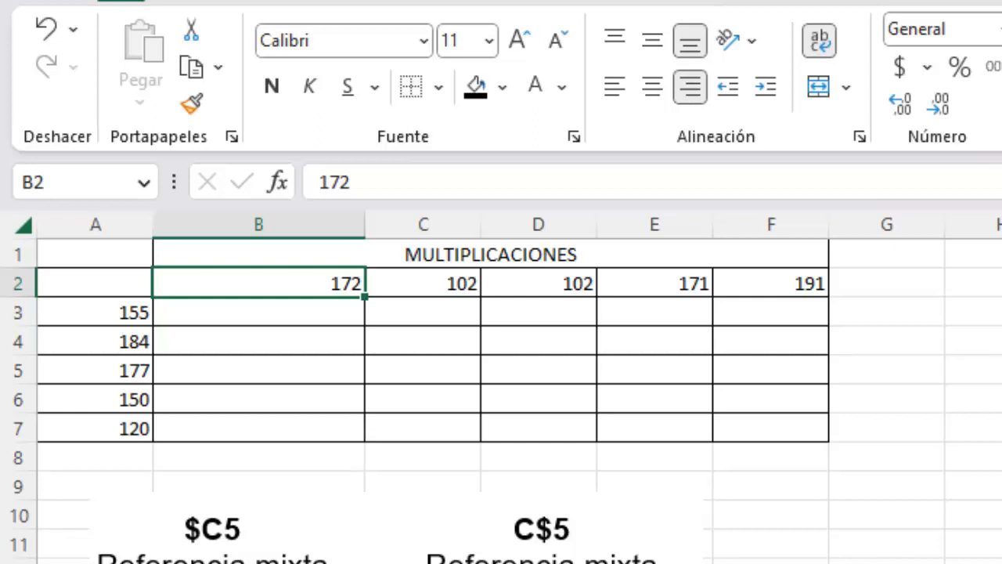
pyautogui.click(324, 310)
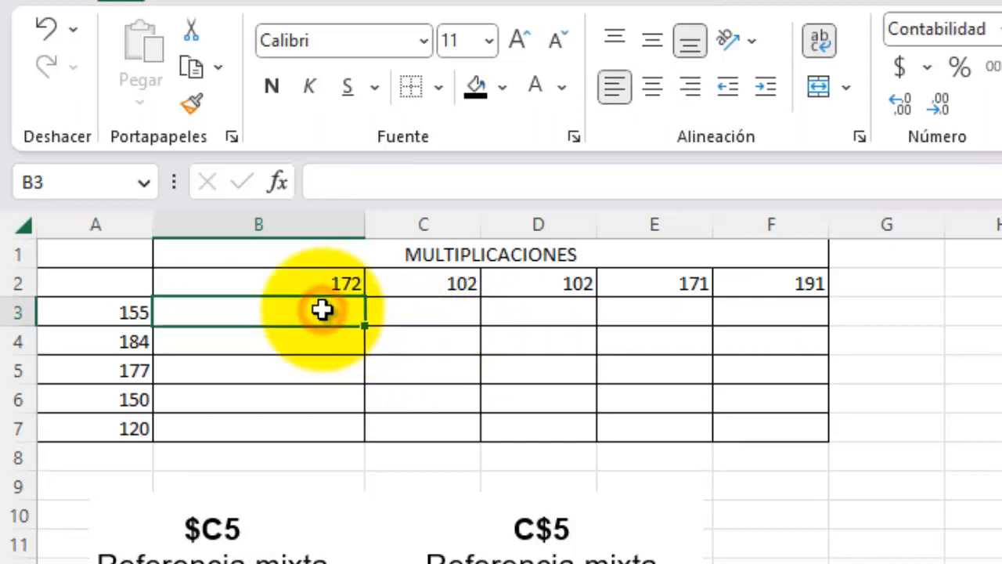
pyautogui.press('Right')
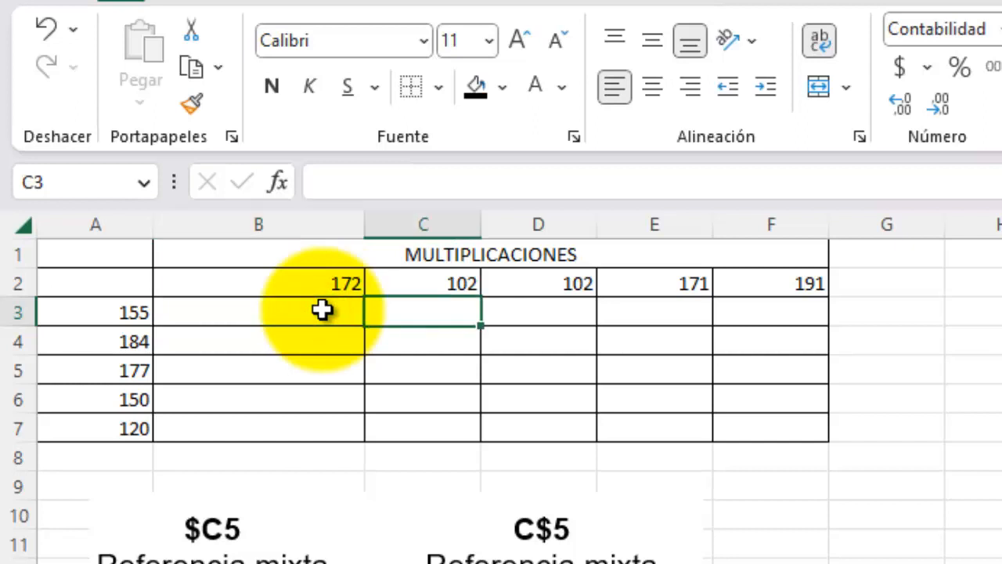
pyautogui.press('Left')
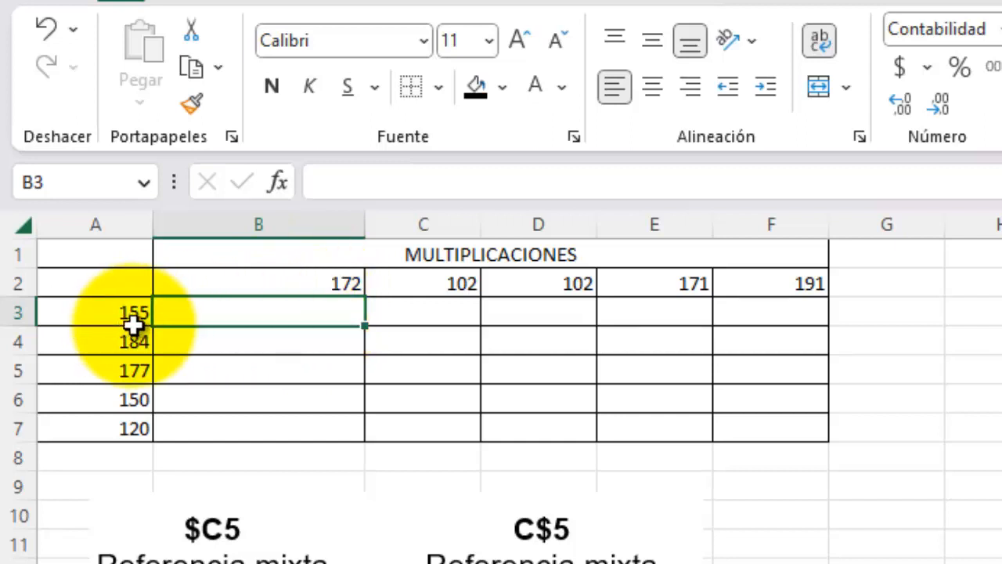
pyautogui.click(406, 311)
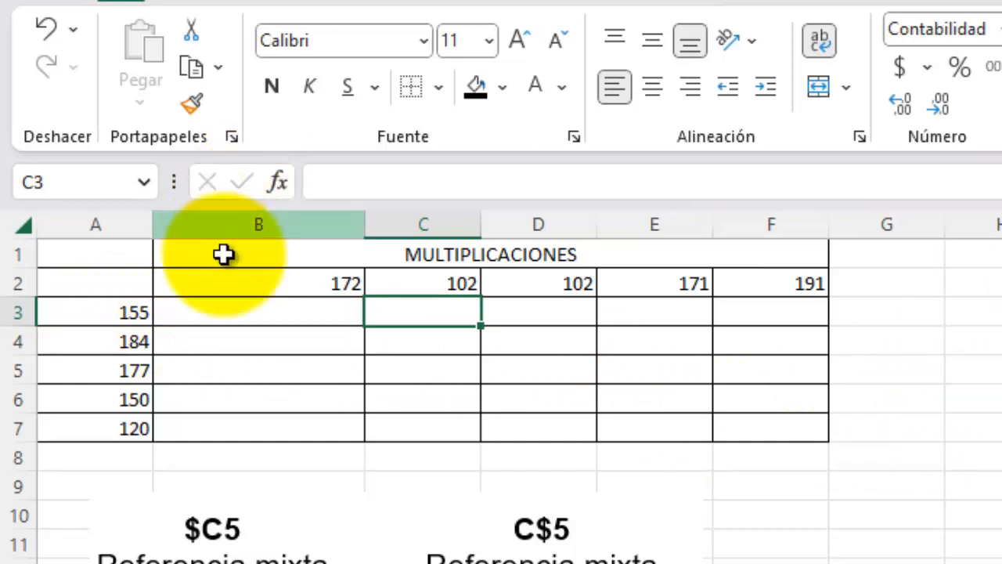
# - Start a formula in B3 with a mixed reference to column header B2 that fixes only the row, =B$2
pyautogui.click(268, 313)
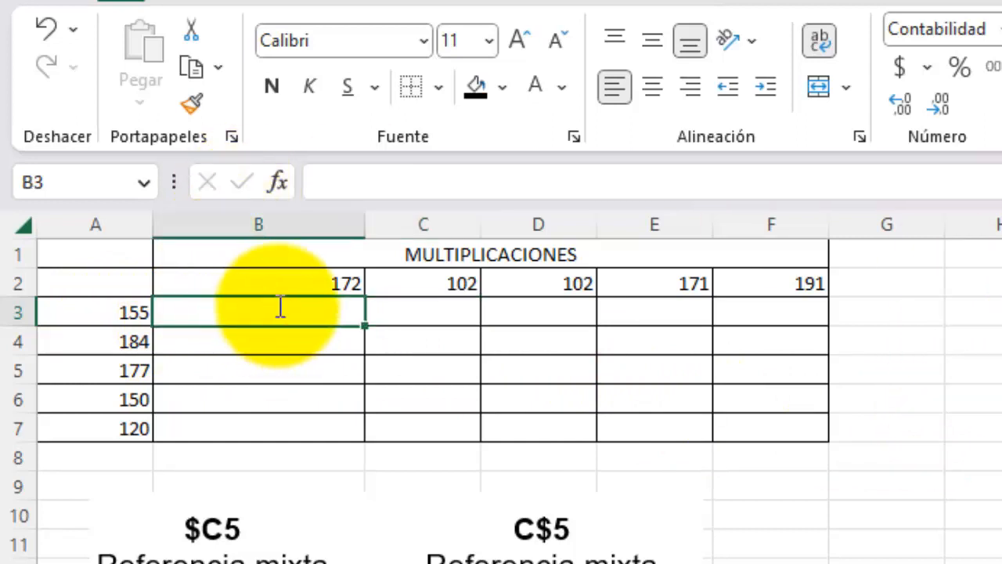
pyautogui.write('=')
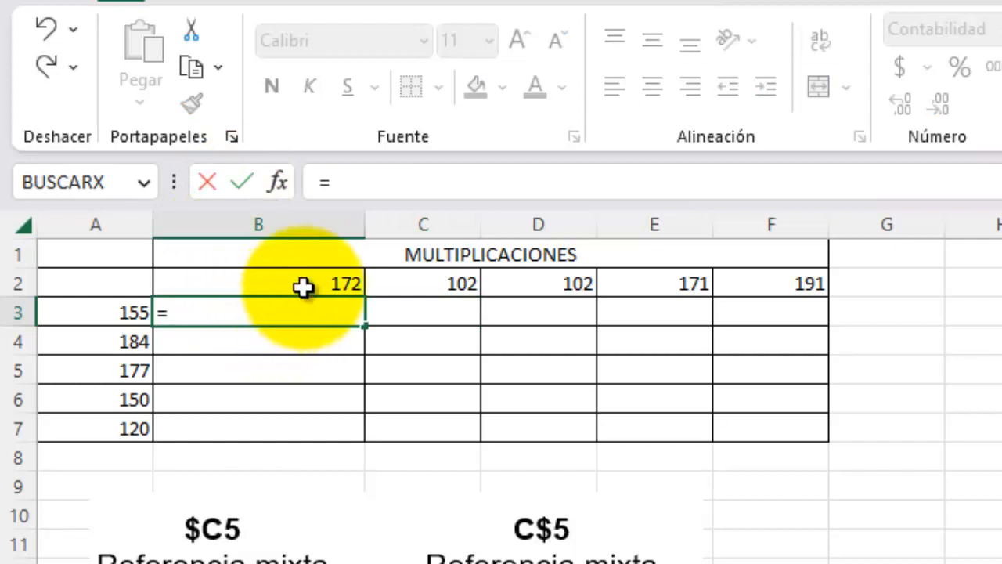
pyautogui.click(303, 284)
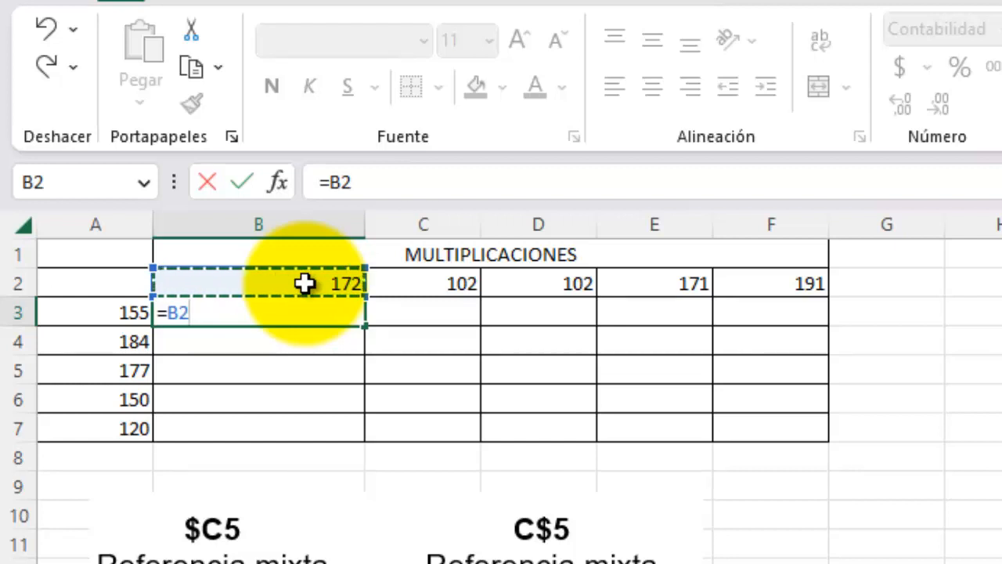
pyautogui.press('F4')
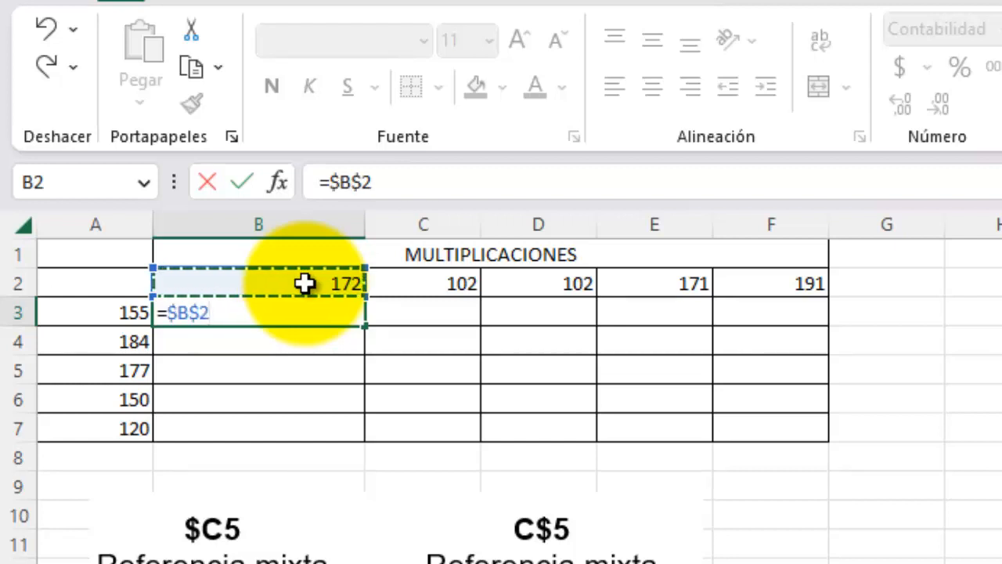
pyautogui.press('F4')
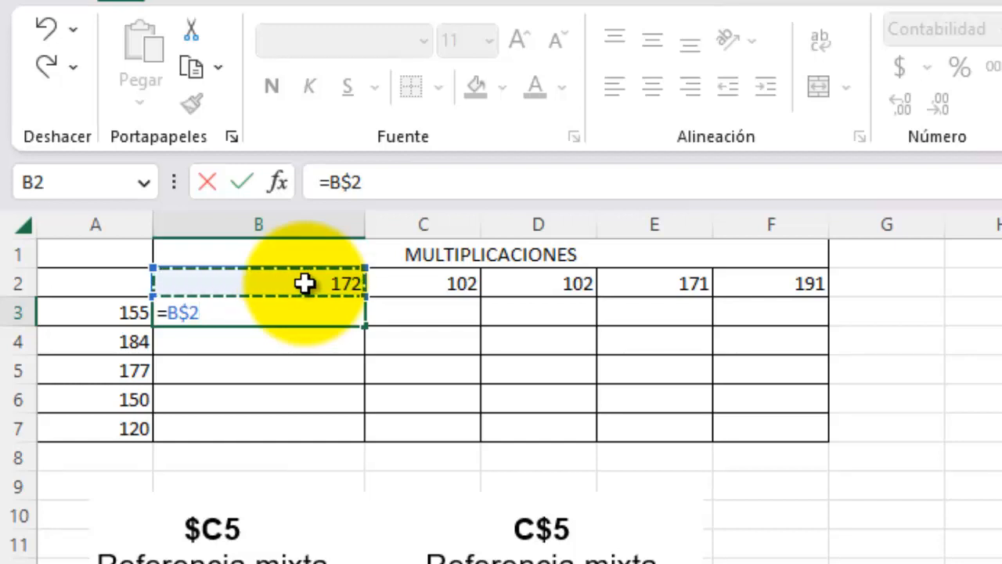
# - Complete the B3 formula as =B$2*$A3 and fill it through the whole table body, B3:F7
pyautogui.write('*')
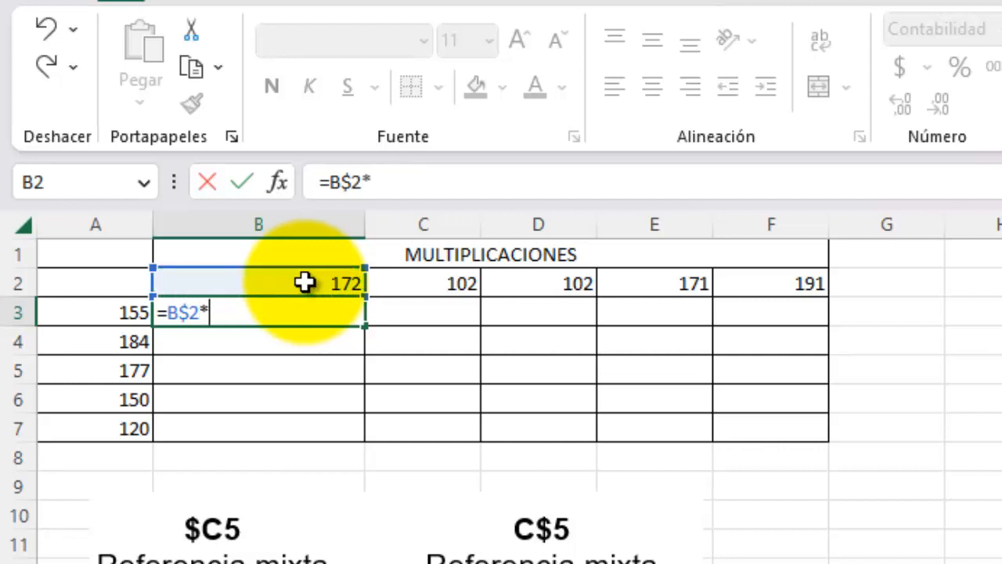
pyautogui.click(117, 314)
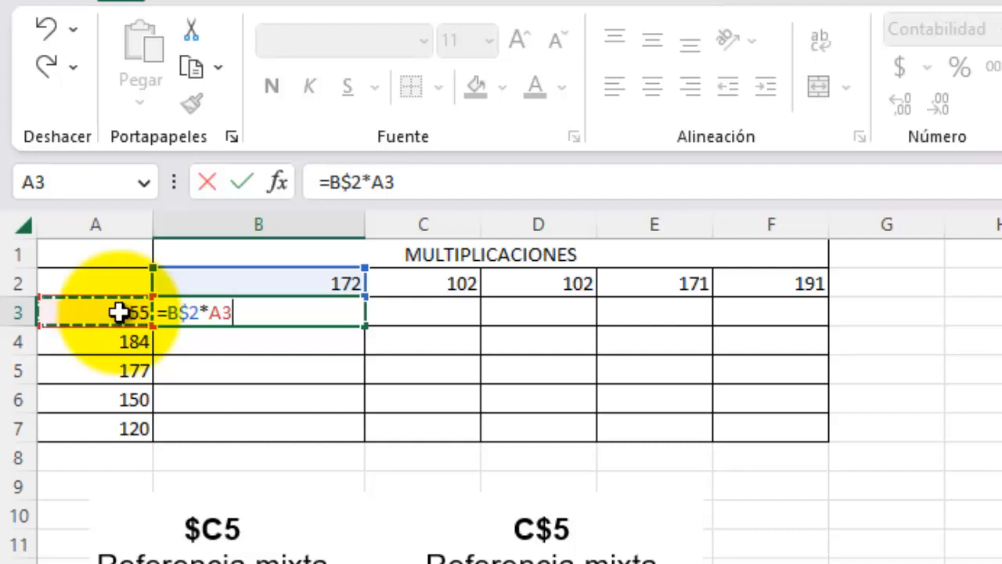
pyautogui.press('F4')
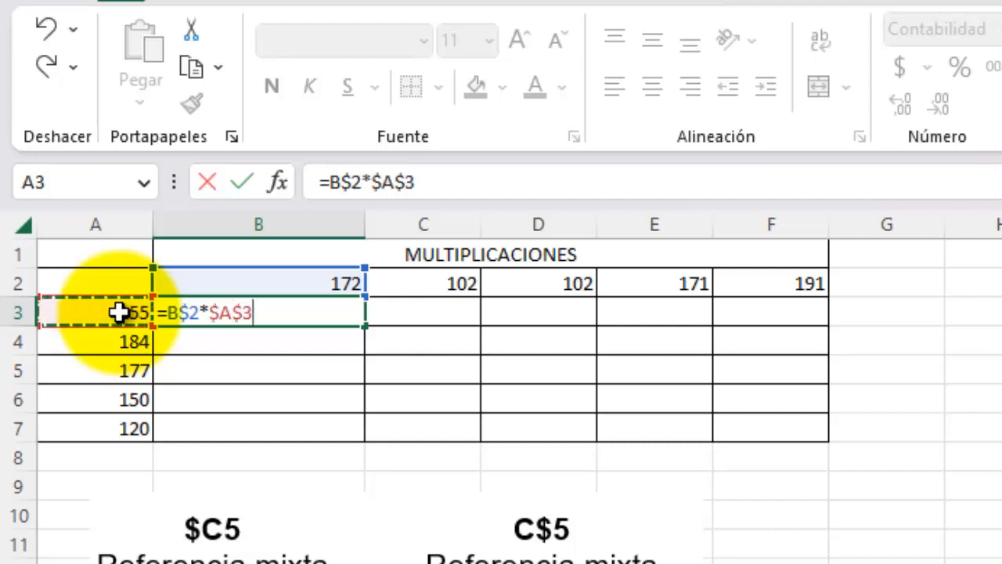
pyautogui.press('F4')
pyautogui.press('F4')
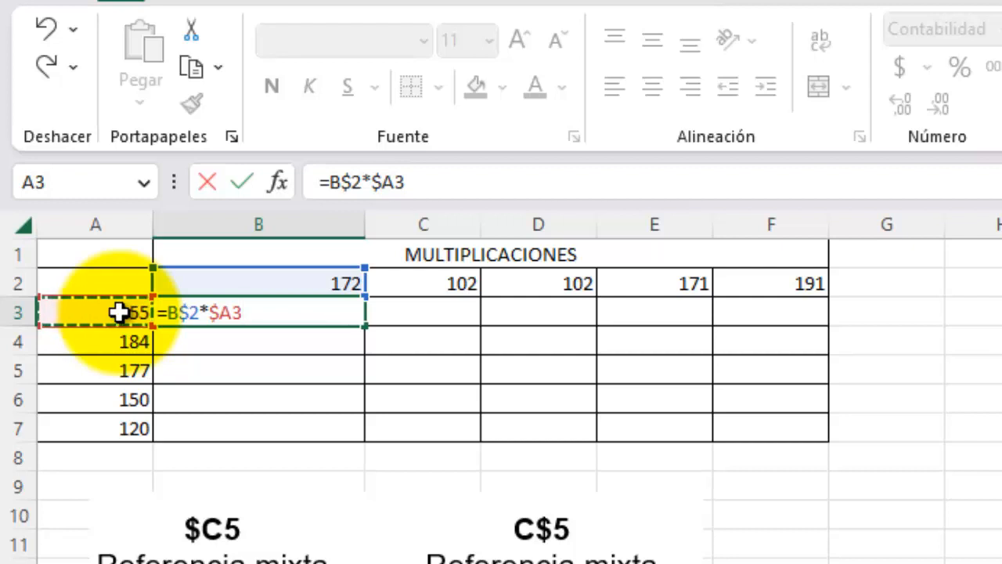
pyautogui.press('Return')
pyautogui.press('Up')
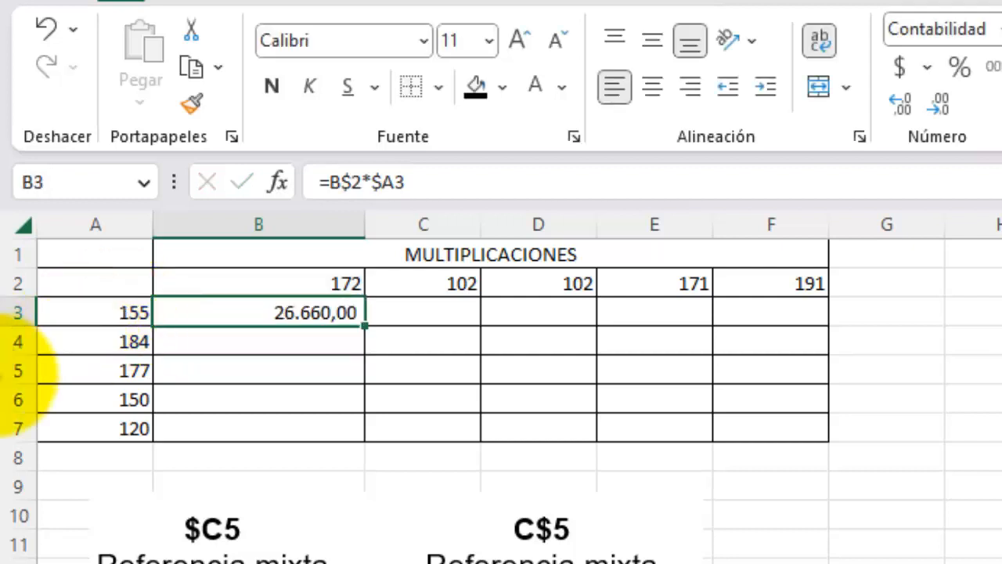
pyautogui.moveTo(364, 324); pyautogui.dragTo(828, 440)
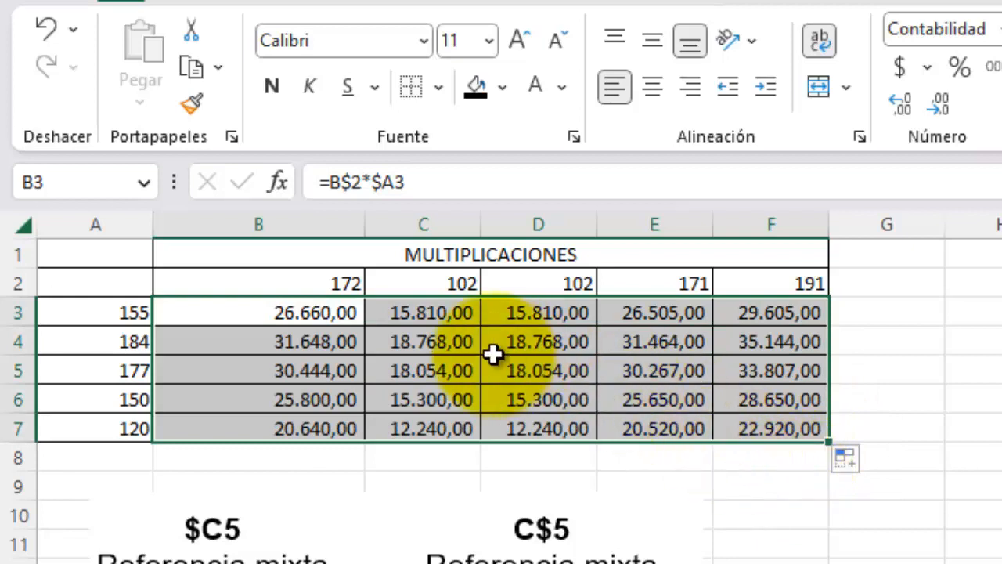
# - Check which row and column headers the filled formulas in C5, D5 and F7 multiply
pyautogui.click(431, 374)
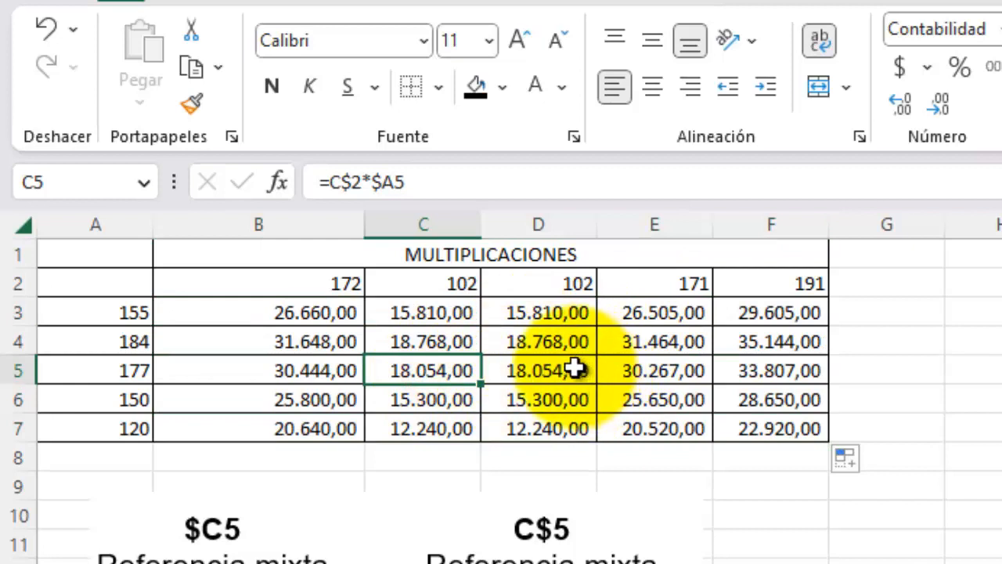
pyautogui.click(576, 372)
pyautogui.doubleClick(577, 370)
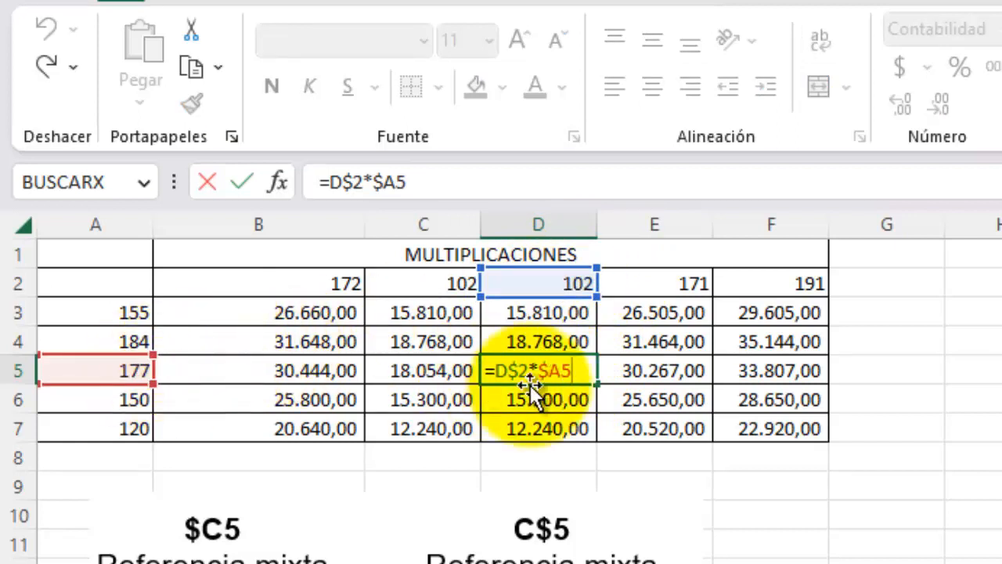
pyautogui.hotkey('ctrl', 'Return')
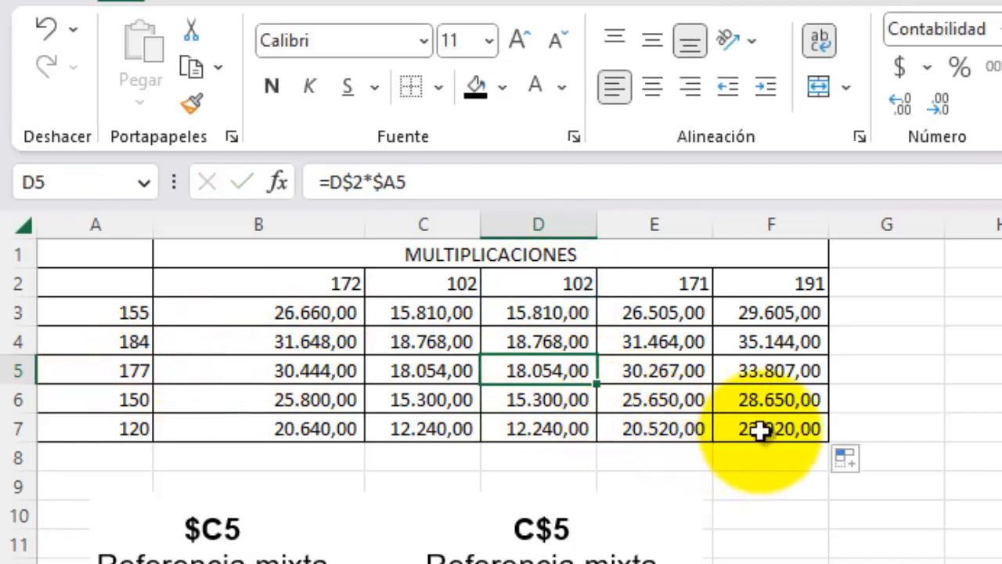
pyautogui.click(765, 432)
pyautogui.doubleClick(765, 431)
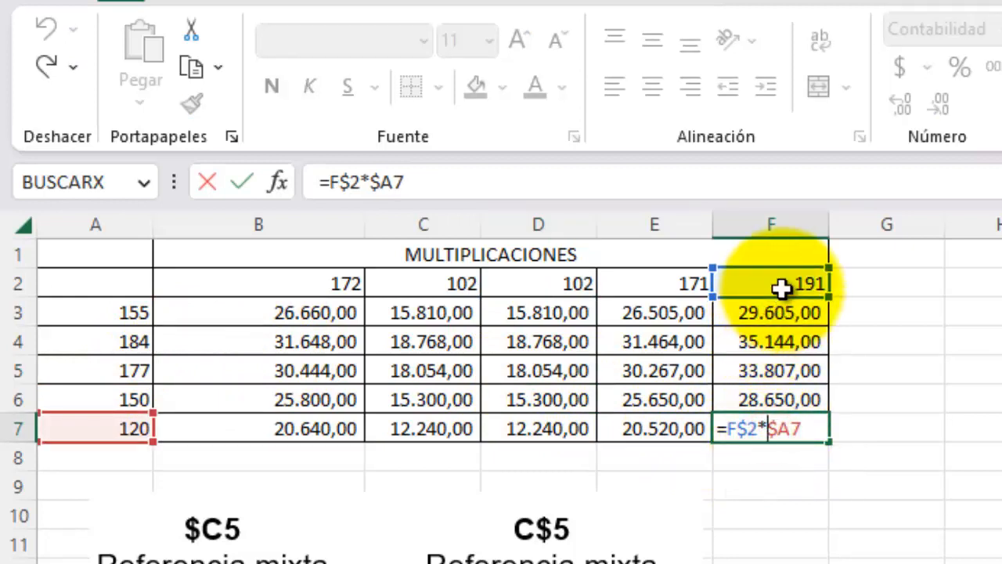
pyautogui.hotkey('ctrl', 'Return')
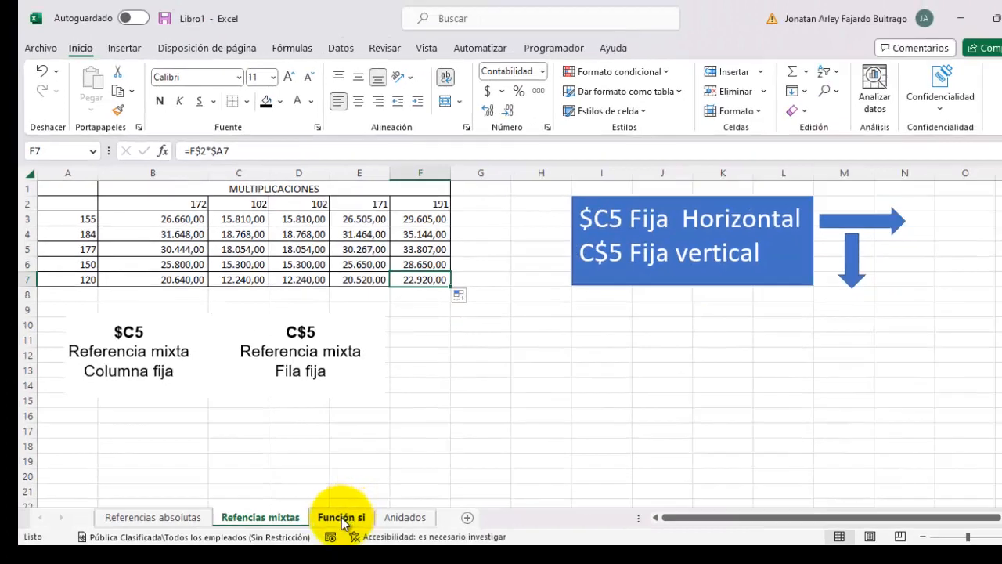
# - Switch to the Función si sheet and examine the SEXO and MENSAJE table that starts in row 38
pyautogui.click(342, 520)
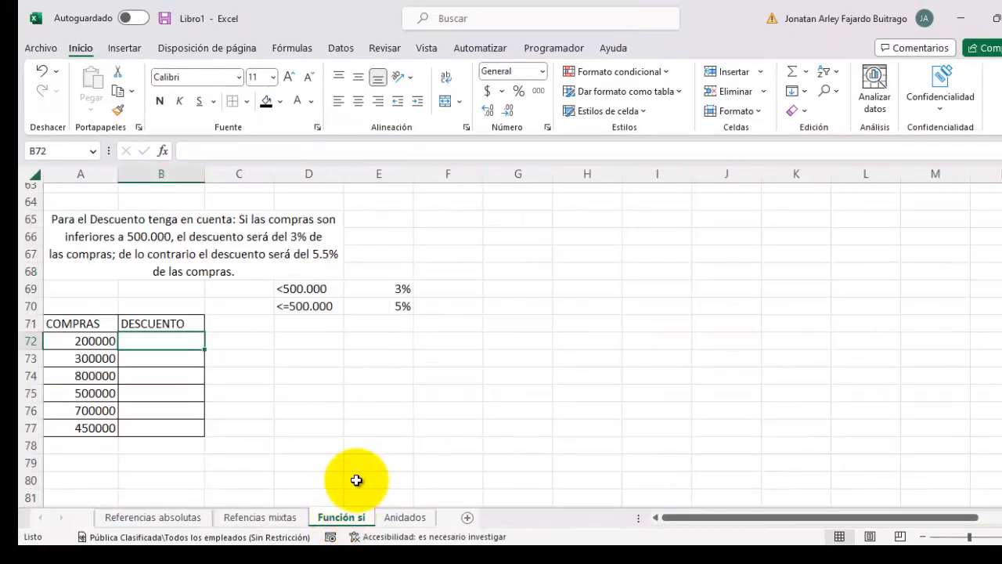
pyautogui.scroll(20, 356, 480)
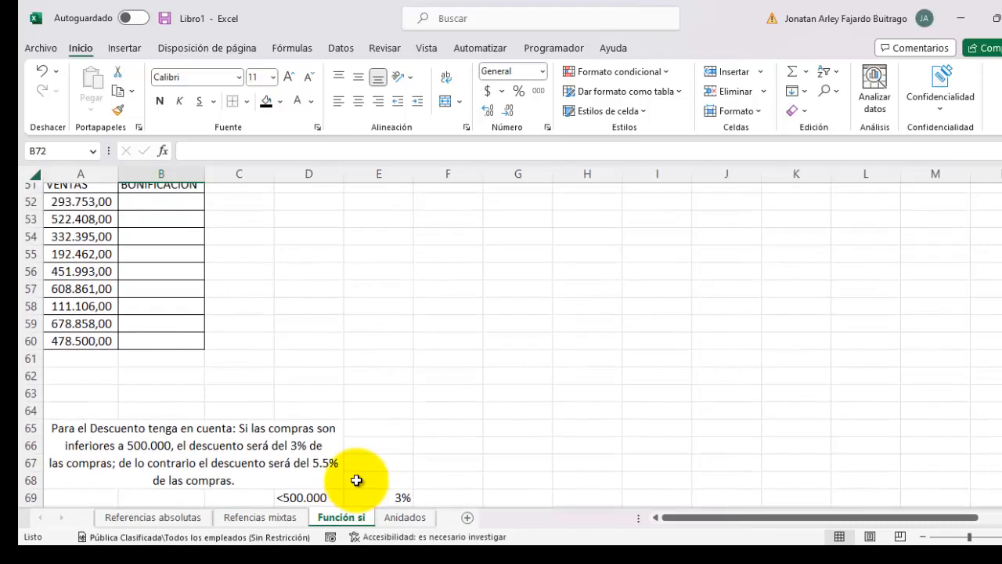
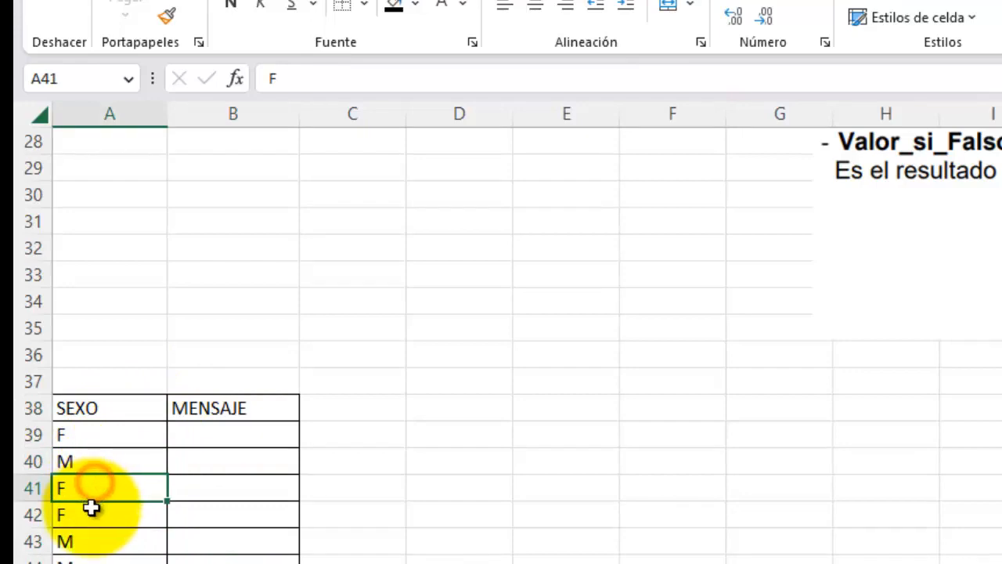
pyautogui.click(90, 537)
pyautogui.click(89, 557)
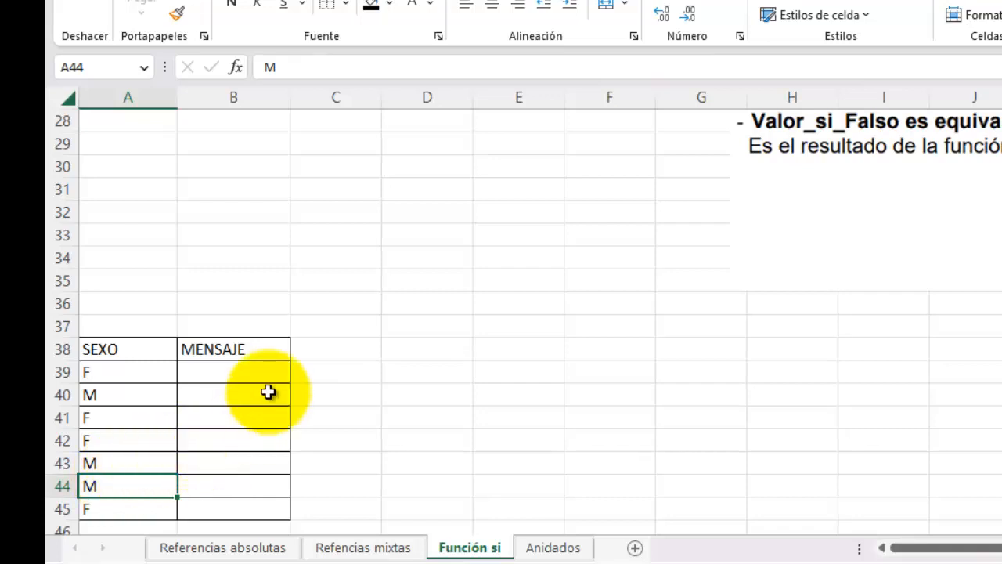
pyautogui.scroll(-1, 258, 352)
# - Start a SI formula in B39 with the logical test A39="FEMENINO"
pyautogui.click(220, 304)
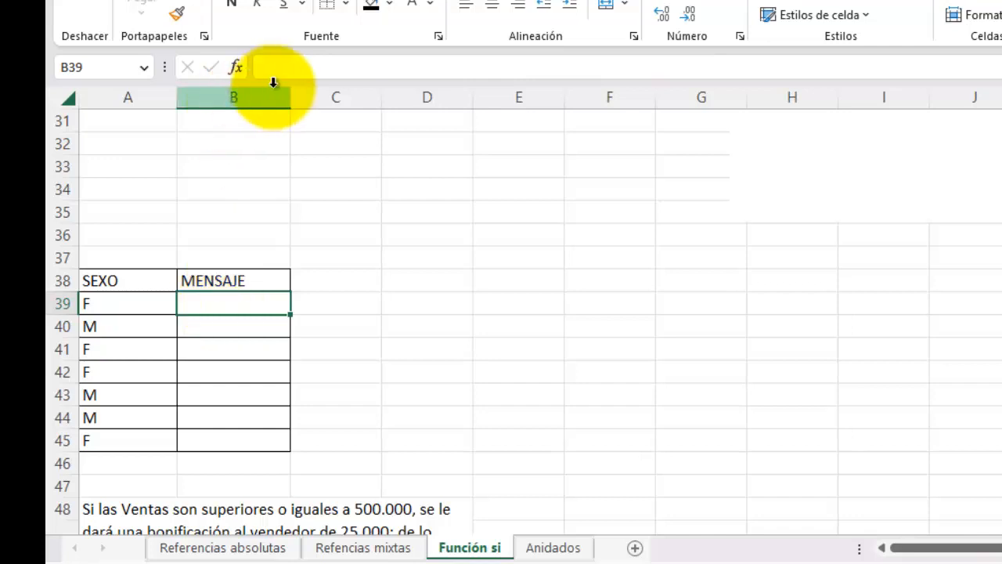
pyautogui.click(103, 296)
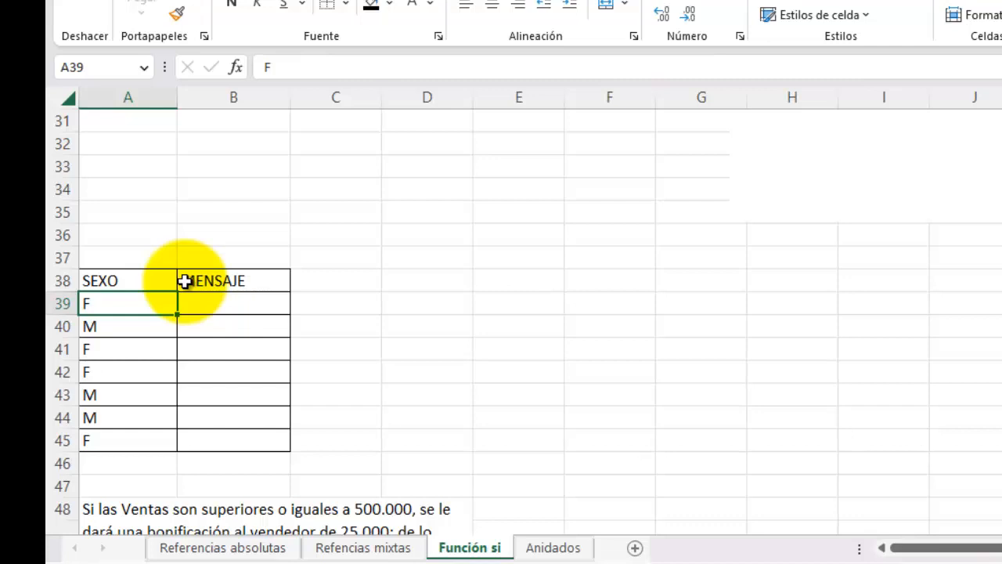
pyautogui.press('Right')
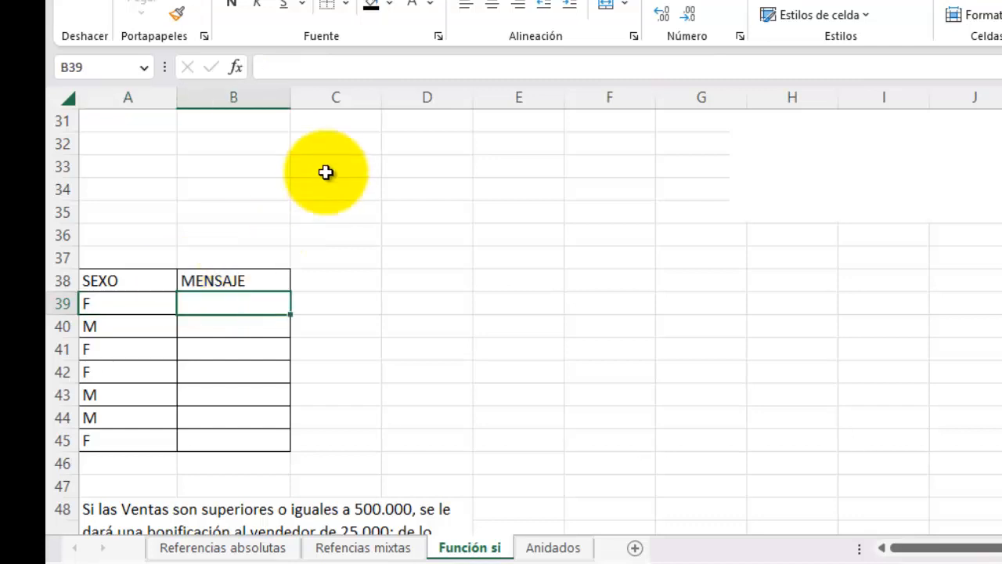
pyautogui.write('=')
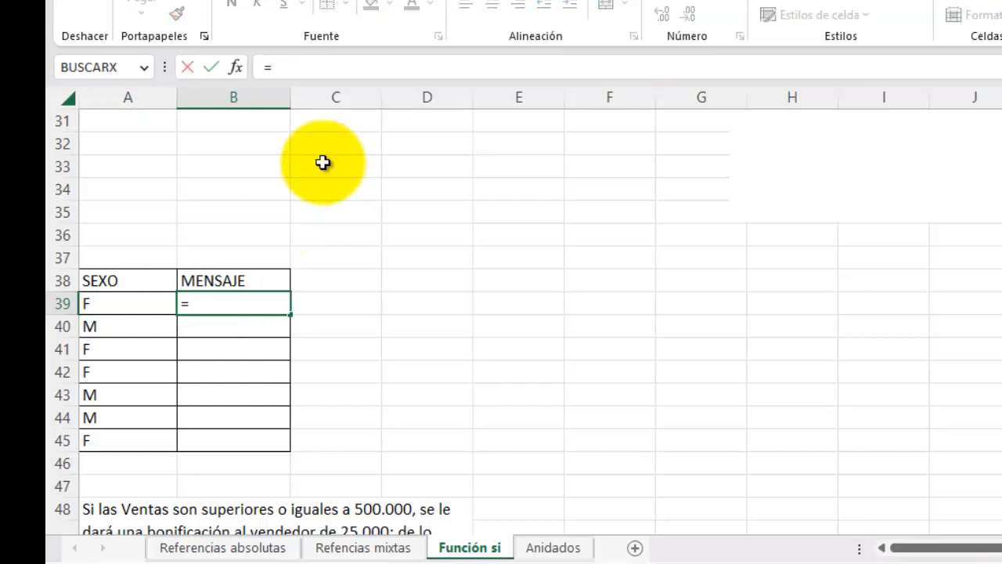
pyautogui.write('SI')
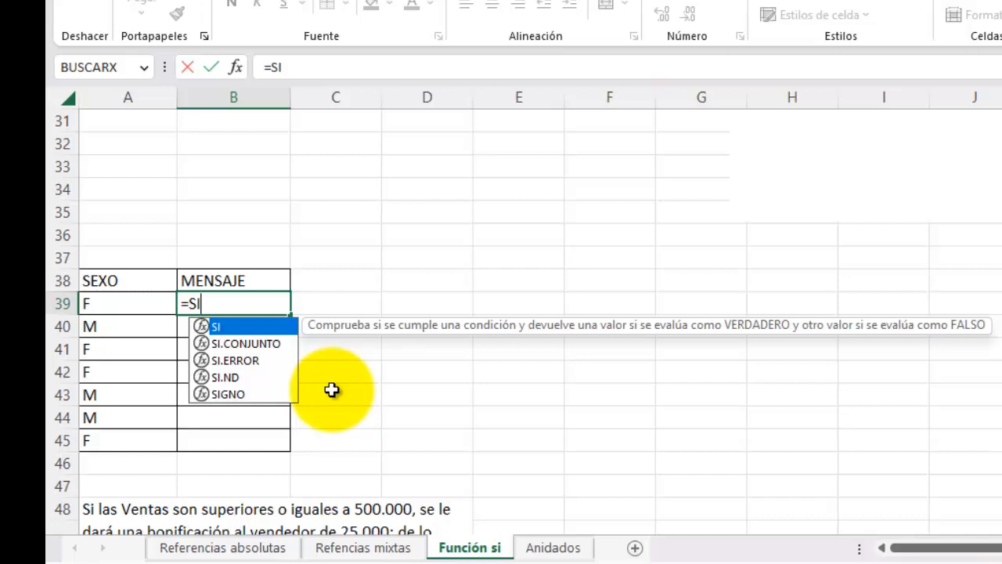
pyautogui.doubleClick(227, 329)
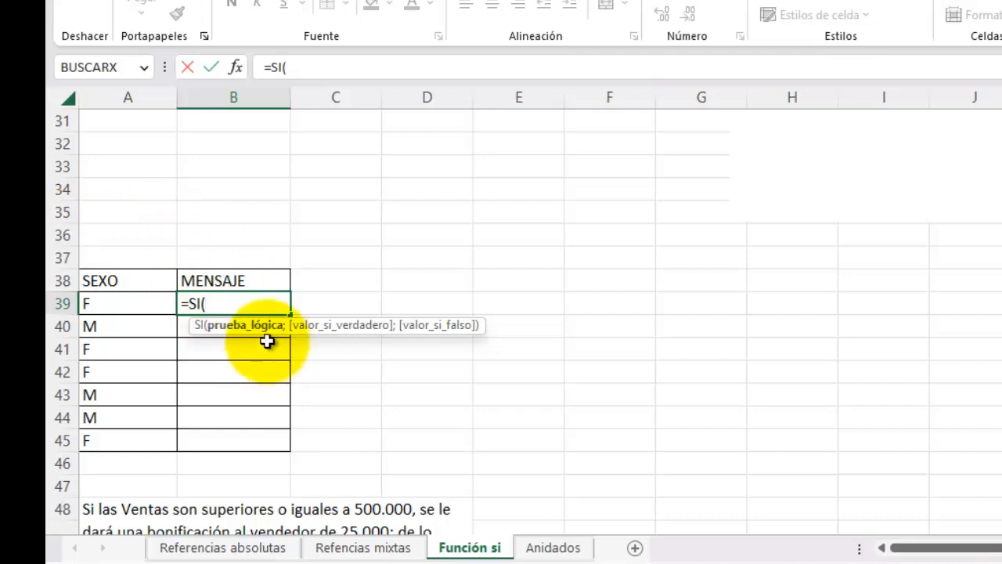
pyautogui.click(128, 303)
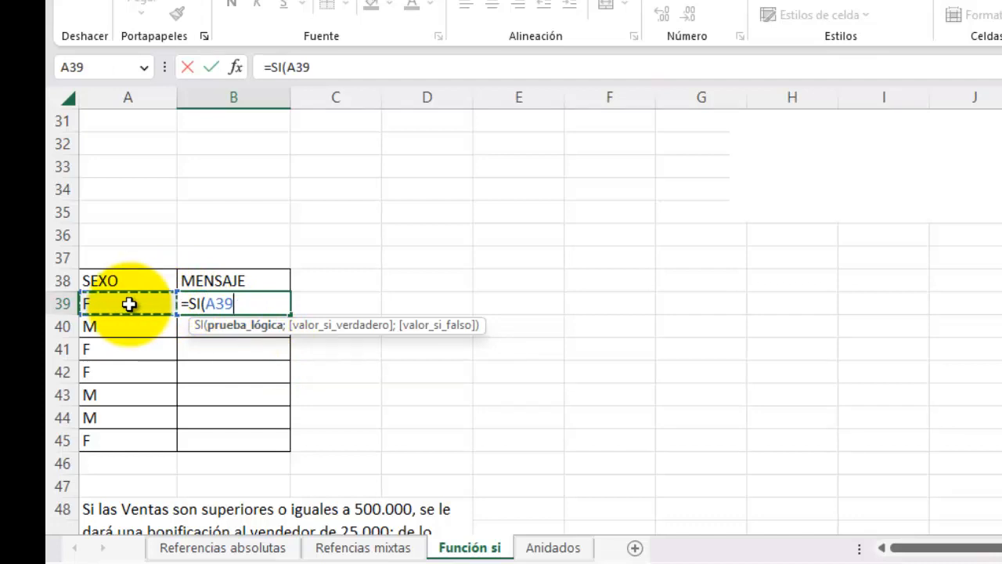
pyautogui.write('=')
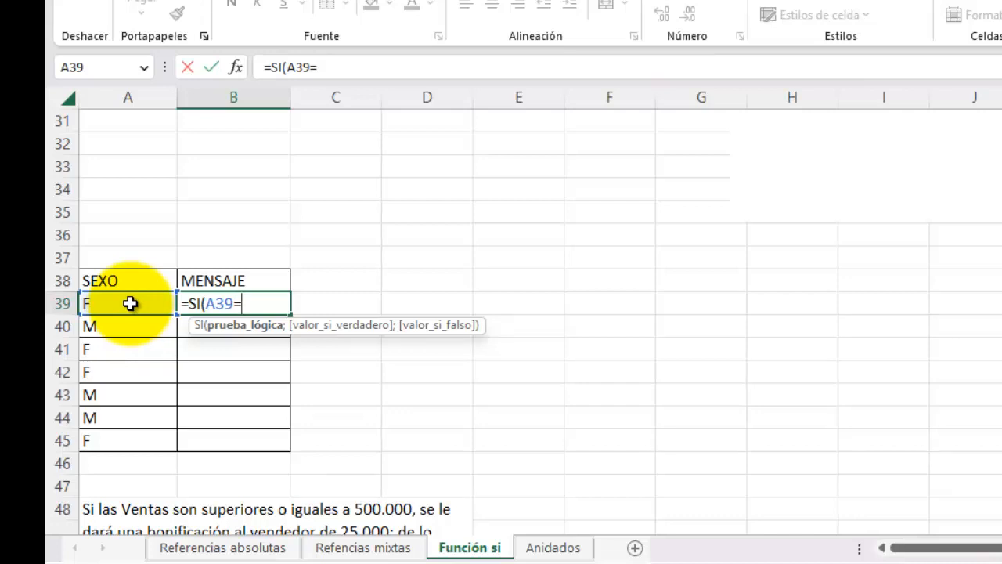
pyautogui.write('"FEMEN')
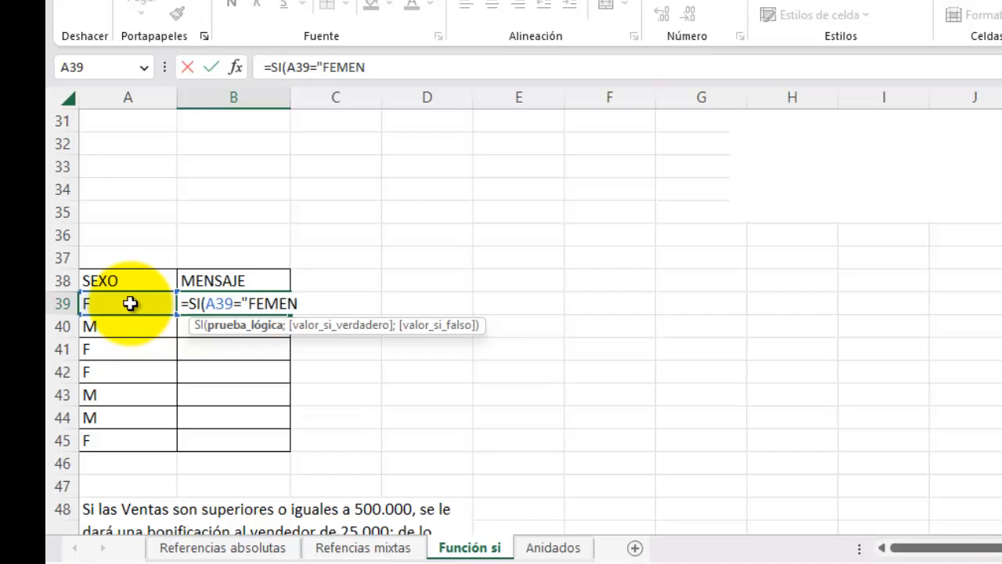
pyautogui.write('INO"')
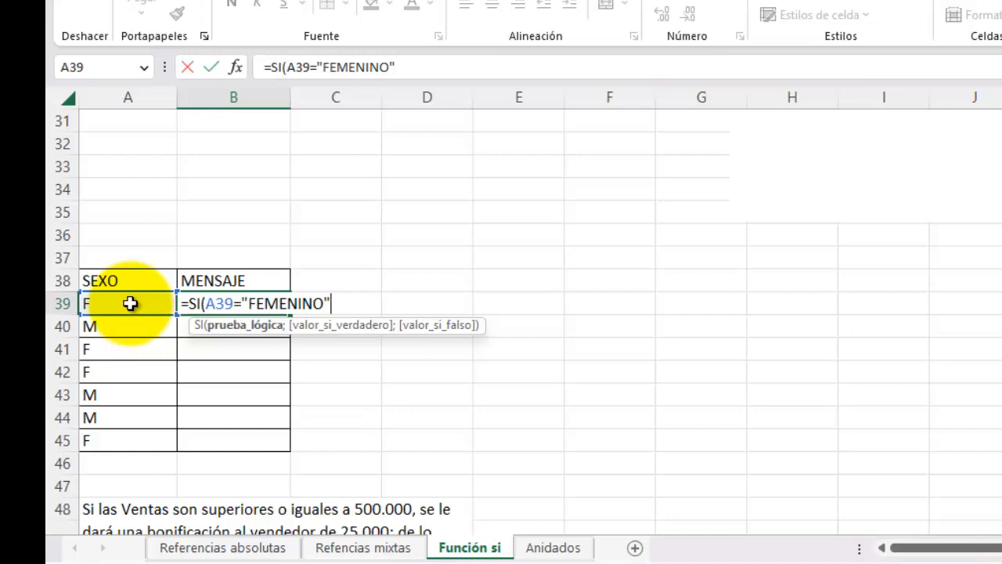
# - Change the comparison text in B39's logical test to "F" and close that argument with a semicolon
pyautogui.press('BackSpace')
pyautogui.press('BackSpace')
pyautogui.press('BackSpace')
pyautogui.press('BackSpace')
pyautogui.press('BackSpace')
pyautogui.press('BackSpace')
pyautogui.press('BackSpace')
pyautogui.press('BackSpace')
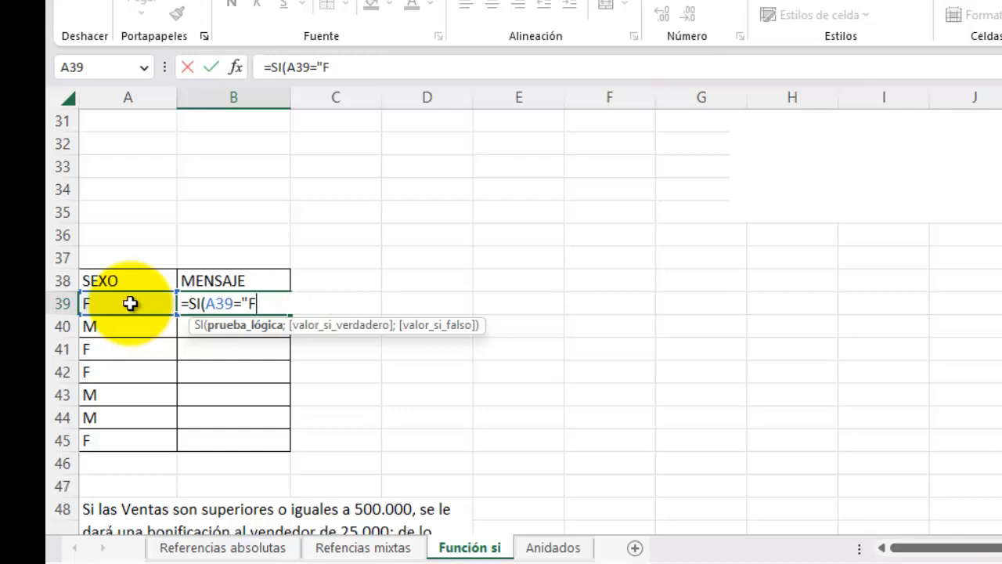
pyautogui.write('"')
pyautogui.write(';')
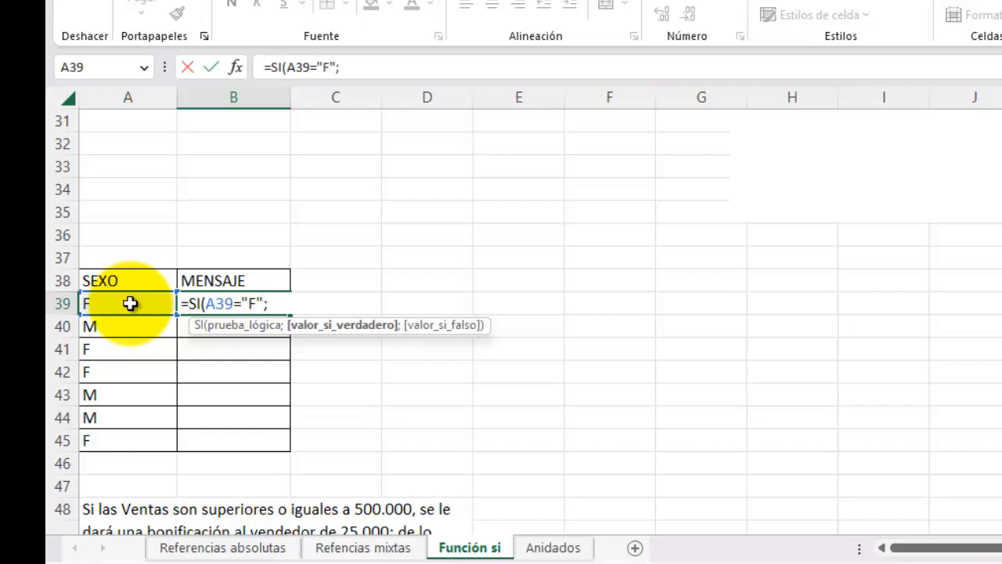
# - Complete the SI formula in B39 with "FEMENINO" as the true result and "MASCULINO" as the false result, and review its arguments
pyautogui.write('"FEMENINO')
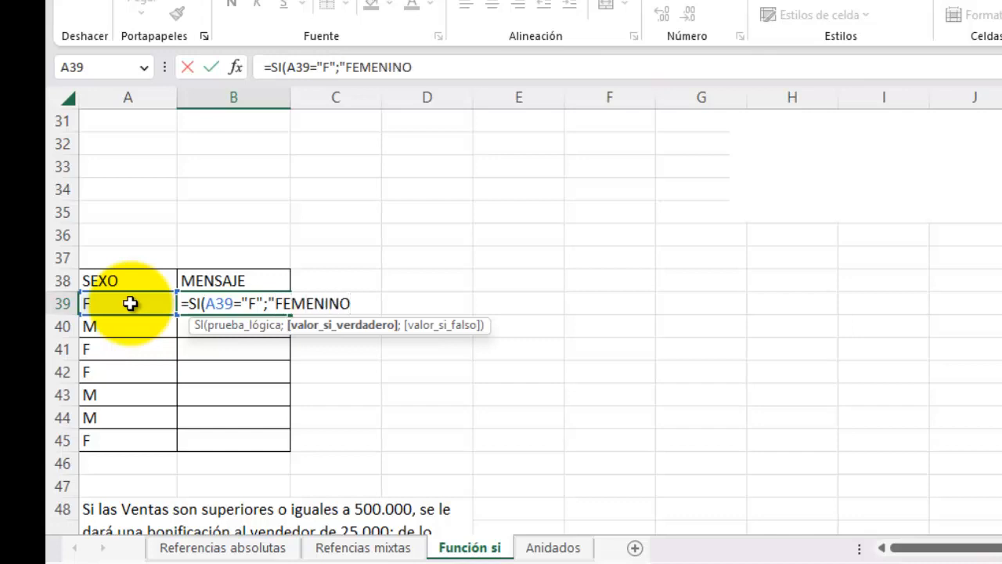
pyautogui.write('";')
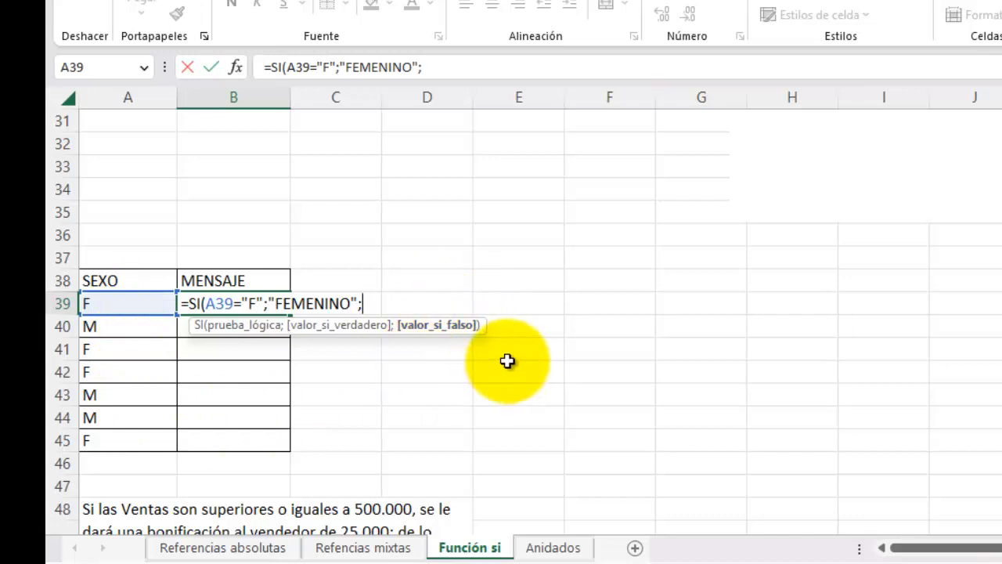
pyautogui.write('"MA')
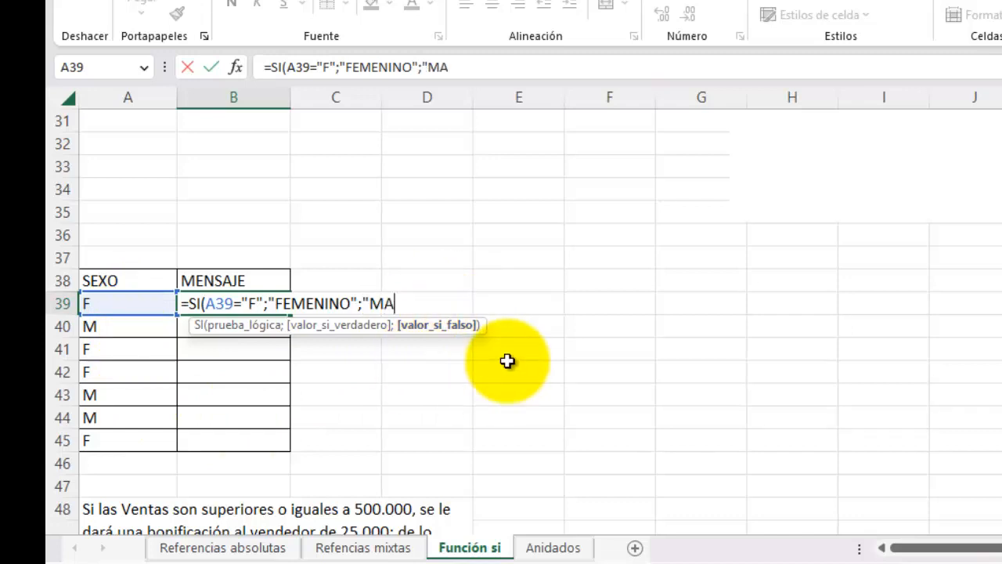
pyautogui.write('SCULI')
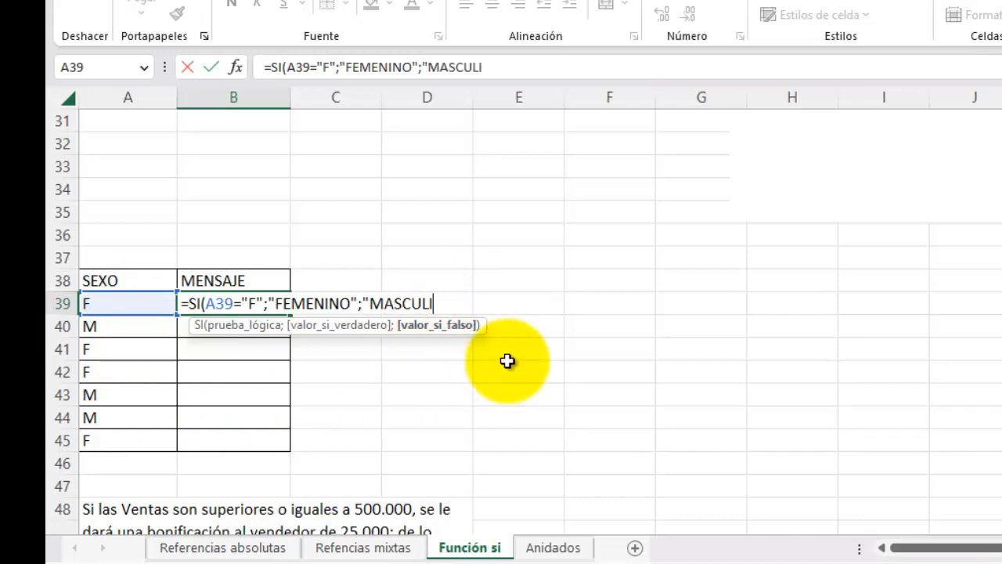
pyautogui.write('NO')
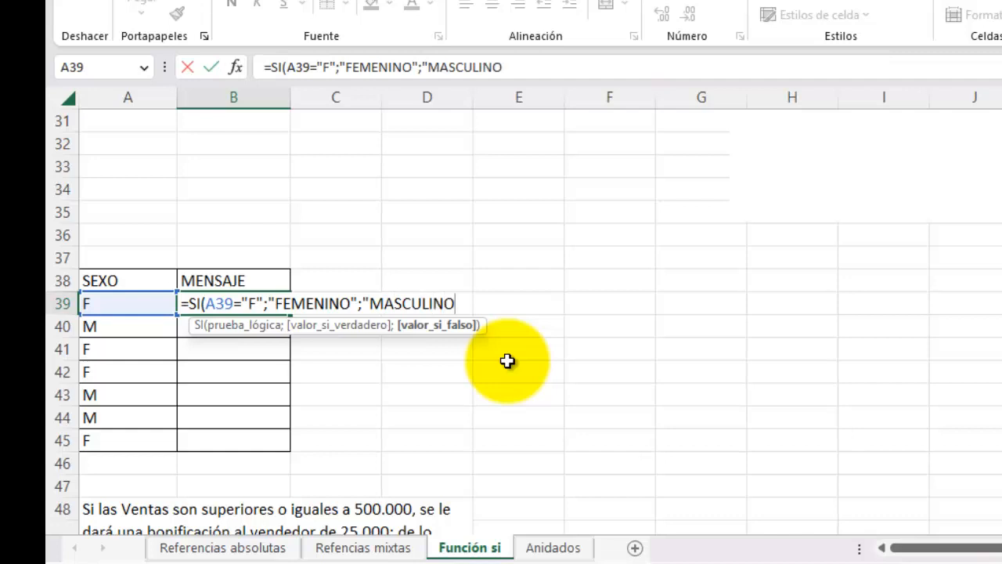
pyautogui.write('")')
pyautogui.press('Return')
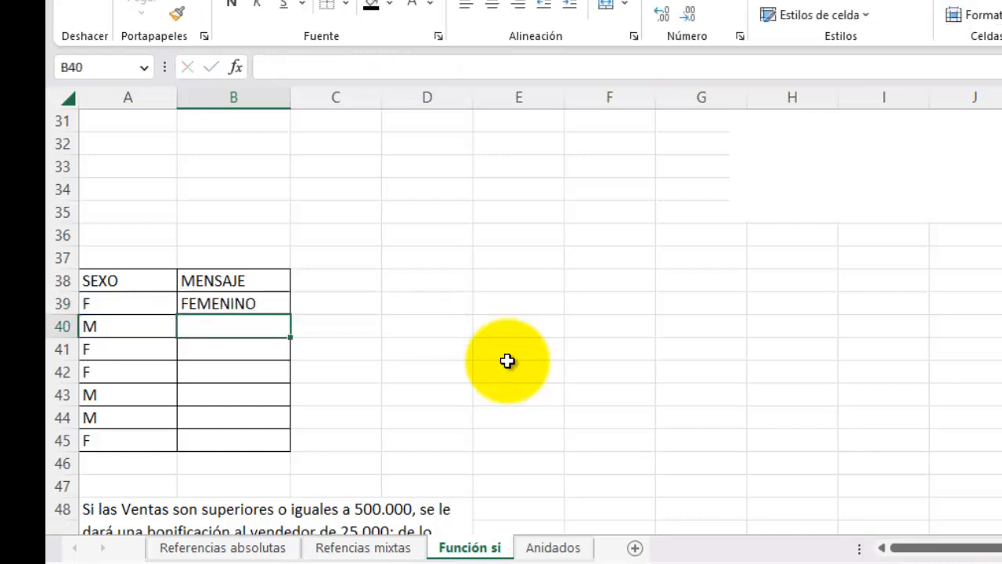
pyautogui.click(213, 306)
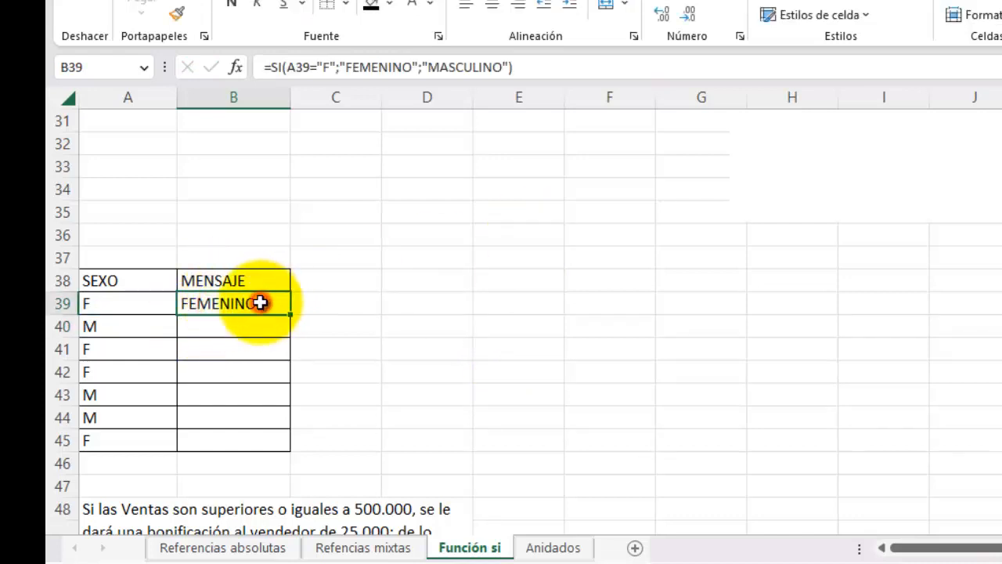
pyautogui.doubleClick(260, 300)
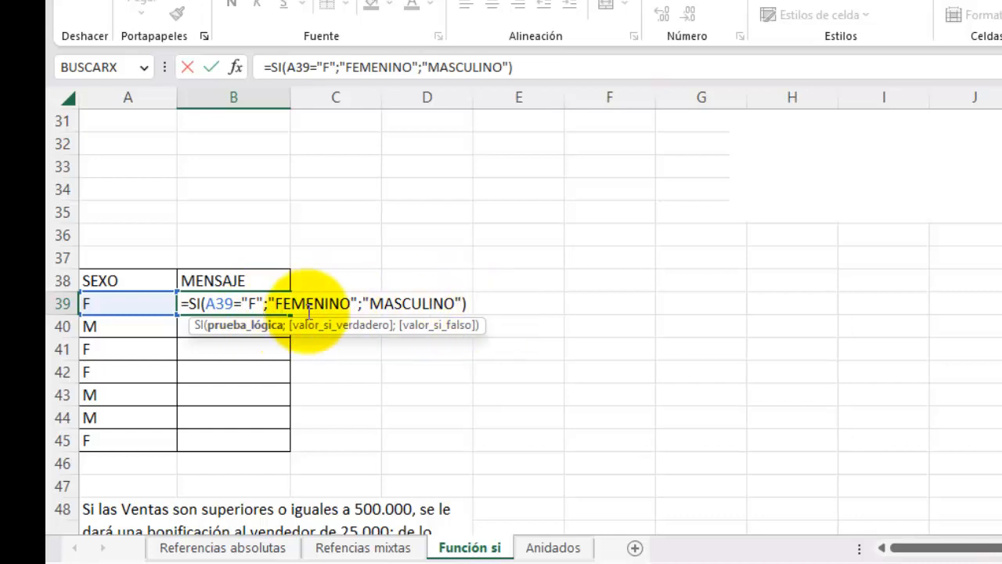
pyautogui.hotkey('ctrl', 'Return')
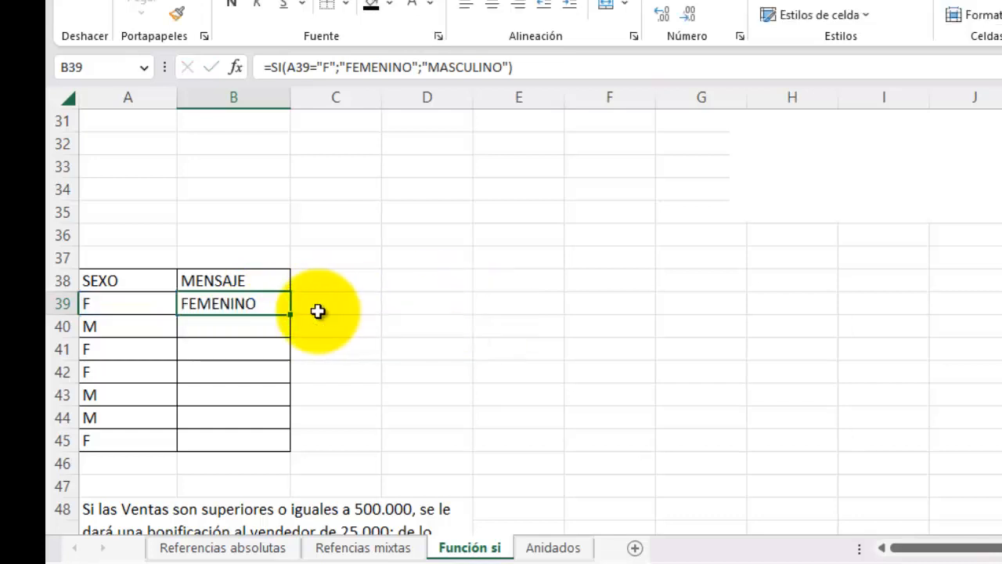
# - Test the SI formula in B39 by changing the SEXO code in A39 to M
pyautogui.click(146, 305)
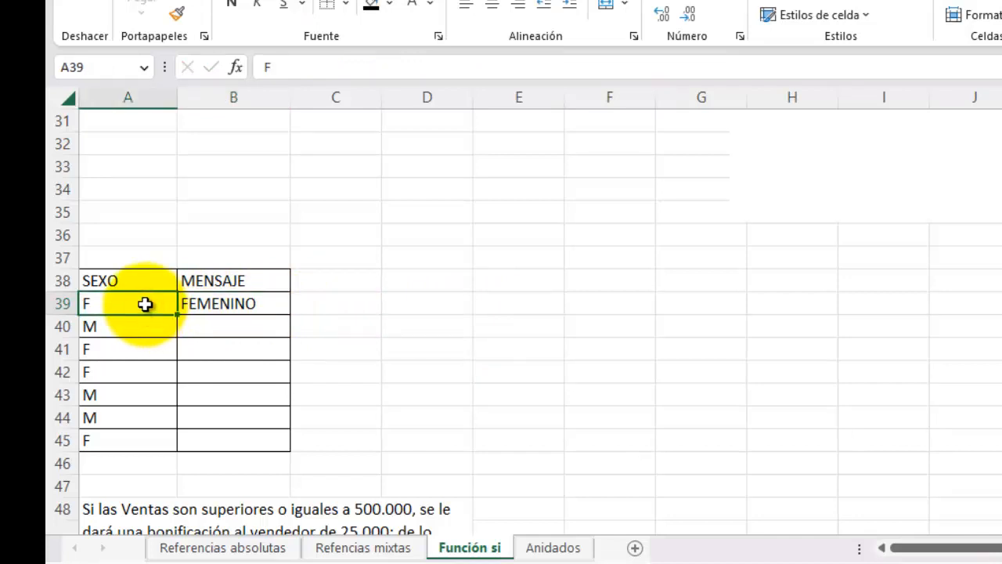
pyautogui.write('M')
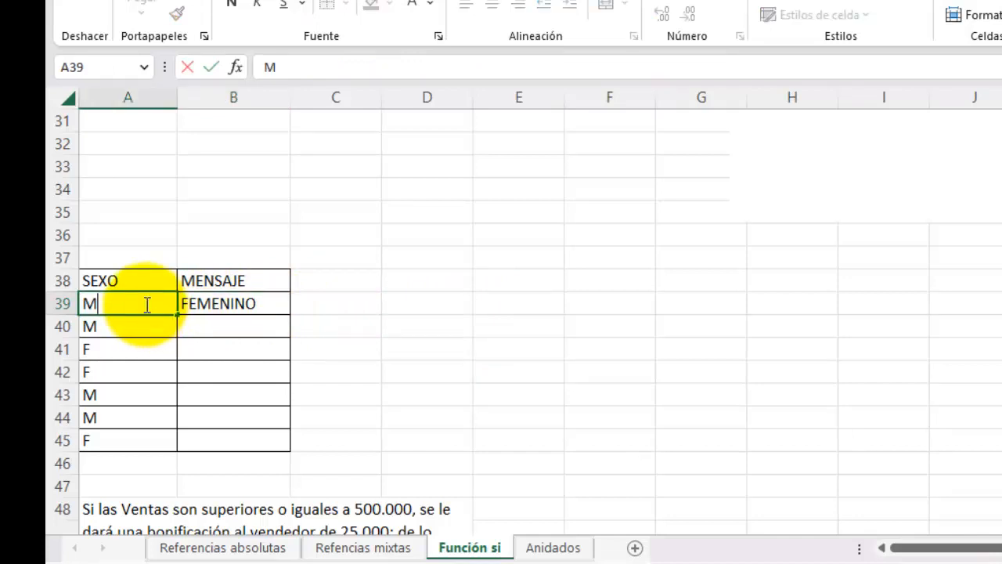
pyautogui.press('Return')
pyautogui.press('Up')
pyautogui.press('Right')
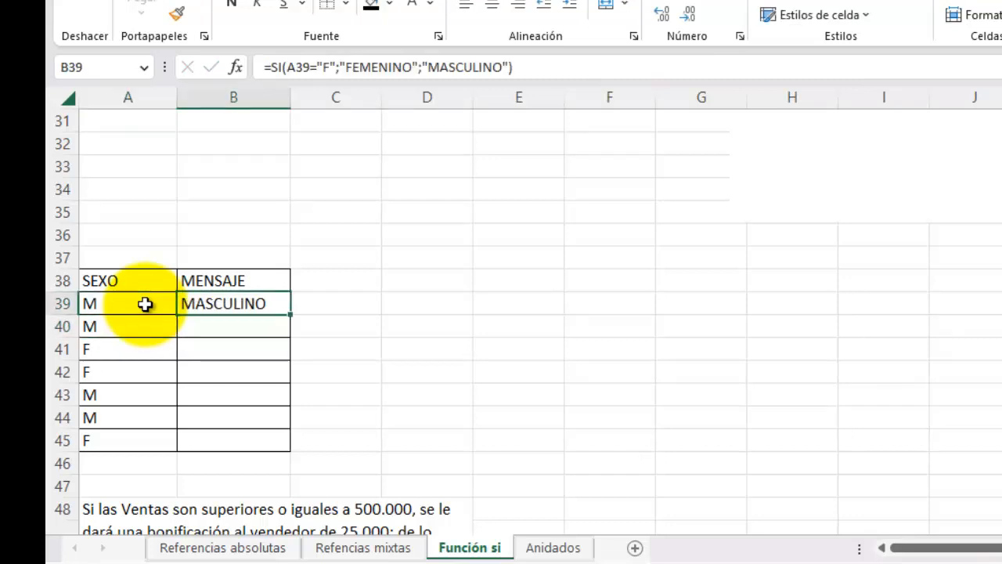
pyautogui.doubleClick(247, 305)
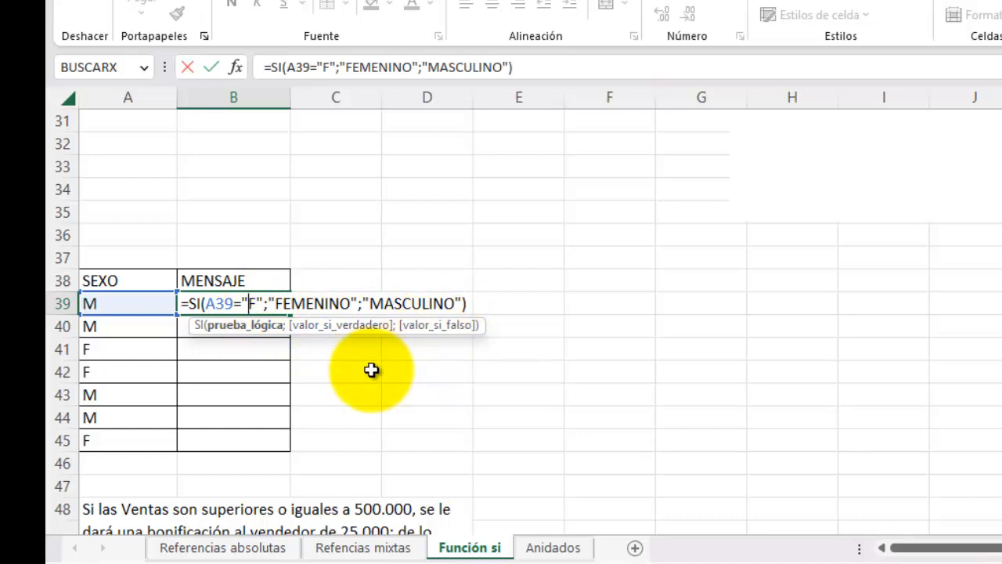
pyautogui.hotkey('ctrl', 'Return')
# - Restore the SEXO code in A39 to F and return to the formula cell B39
pyautogui.click(141, 305)
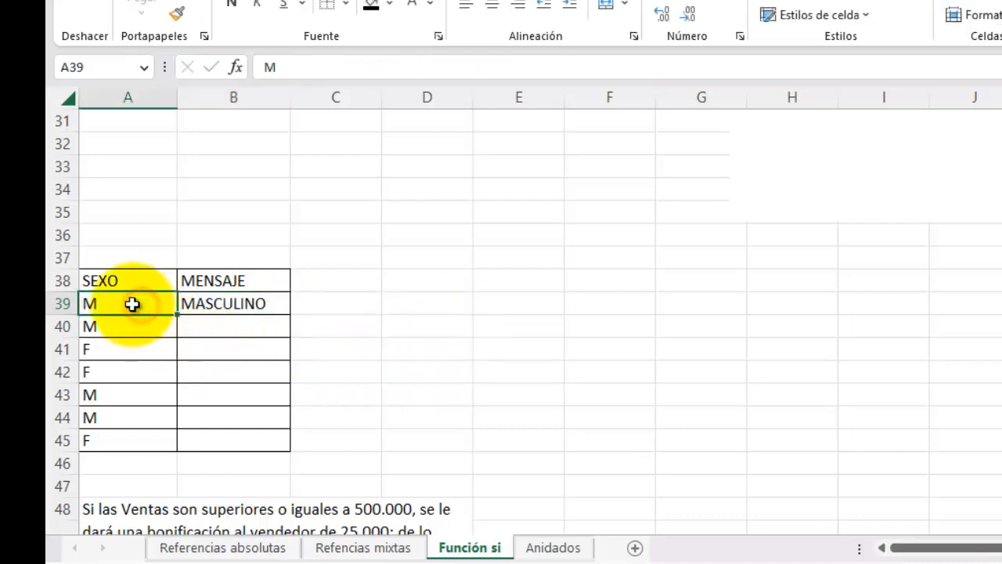
pyautogui.write('F')
pyautogui.press('Return')
pyautogui.press('Up')
pyautogui.press('Right')
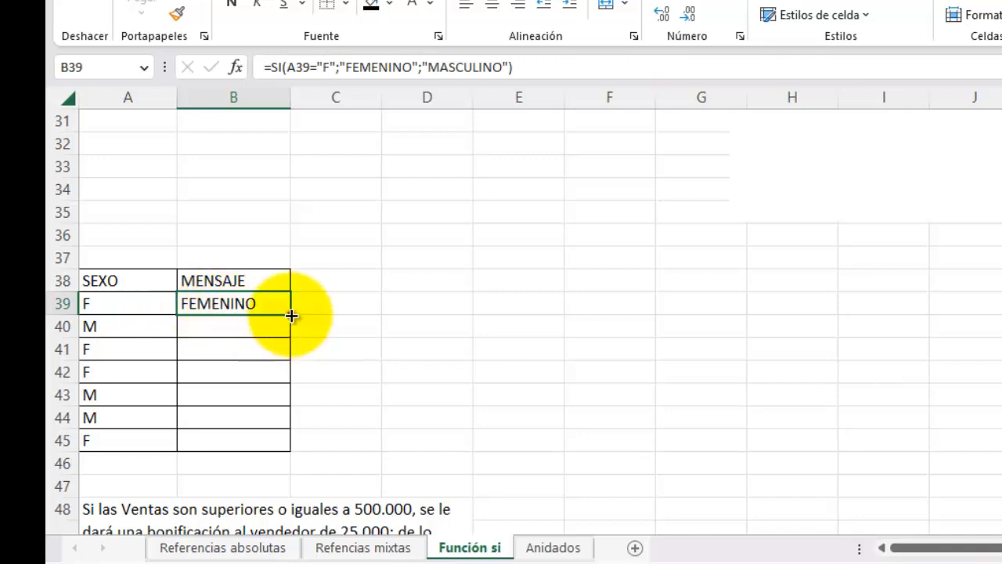
# - Fill the SI formula from B39 down to B45 and check the formulas in B42 and B39
pyautogui.moveTo(289, 314); pyautogui.dragTo(277, 446)
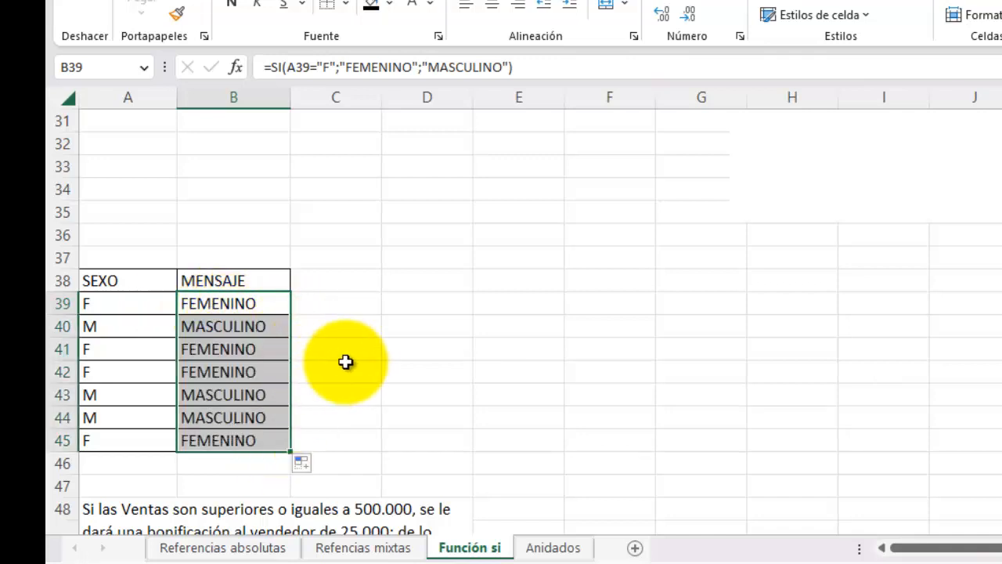
pyautogui.click(347, 364)
pyautogui.click(221, 364)
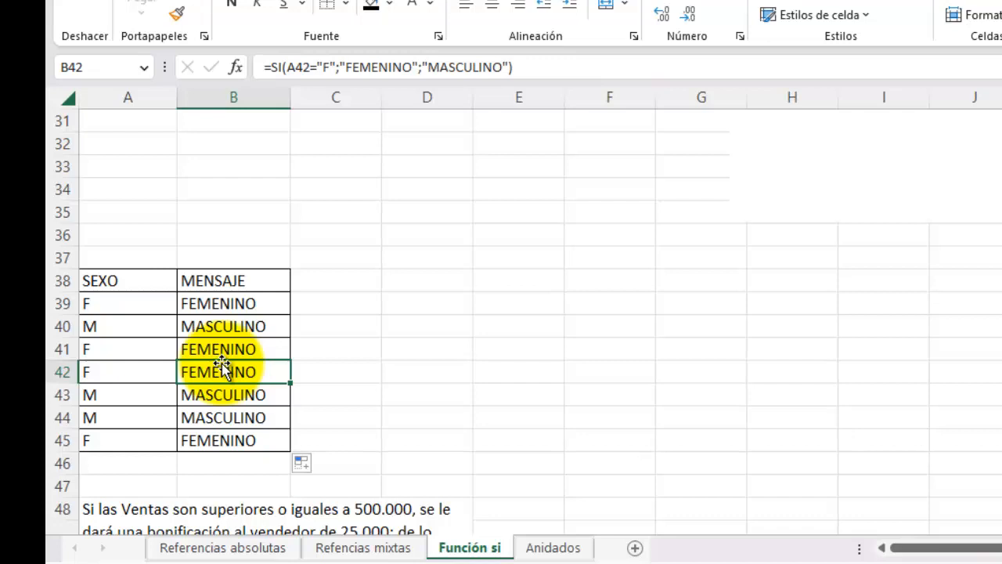
pyautogui.click(214, 304)
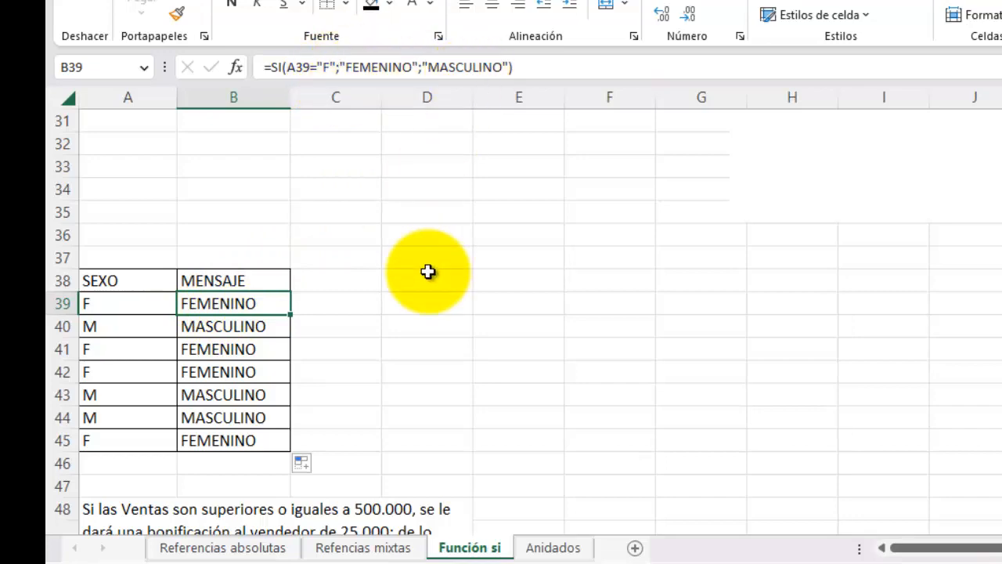
# - Start a SI formula in B52 of the BONIFICACIÓN column with the logical test A52>=500000, closing that argument with a semicolon
pyautogui.scroll(-5, 427, 272)
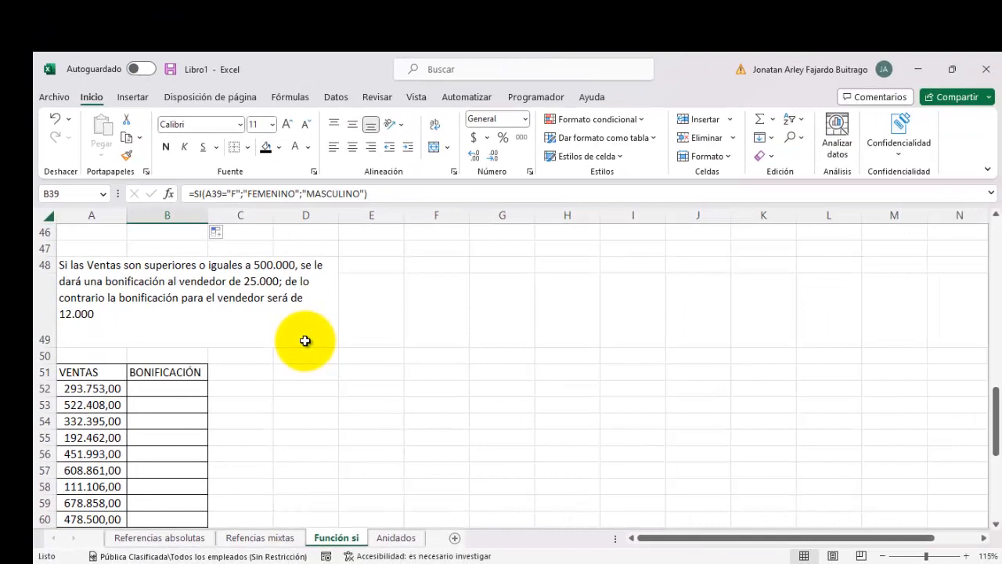
pyautogui.scroll(12, 548, 368)
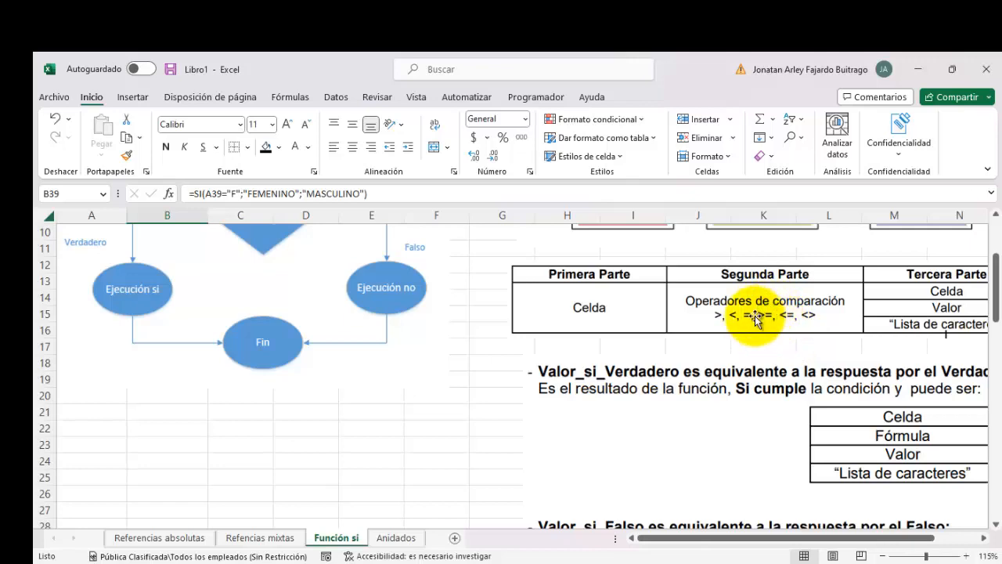
pyautogui.scroll(-12, 360, 270)
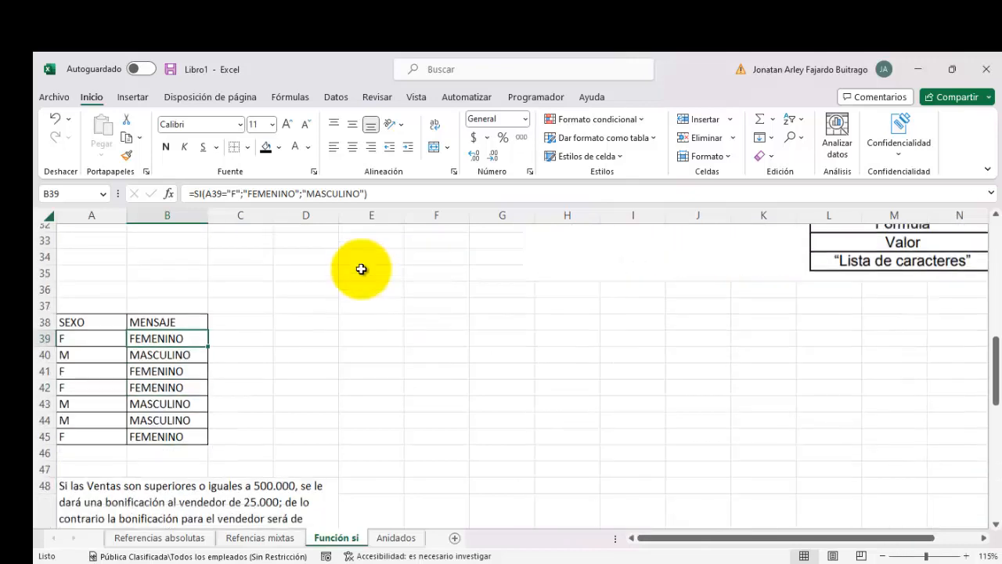
pyautogui.scroll(4, 360, 269)
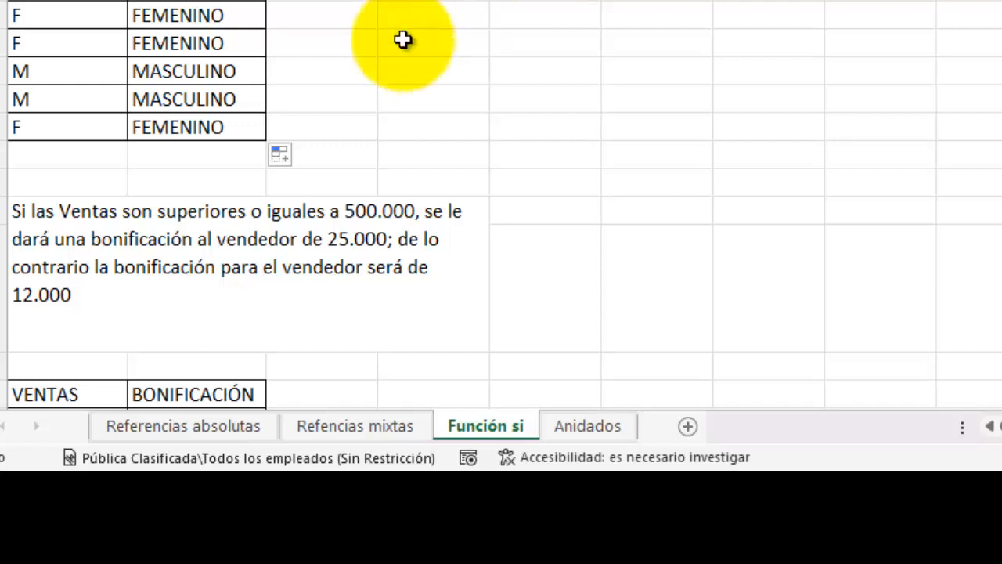
pyautogui.scroll(-3, 391, 71)
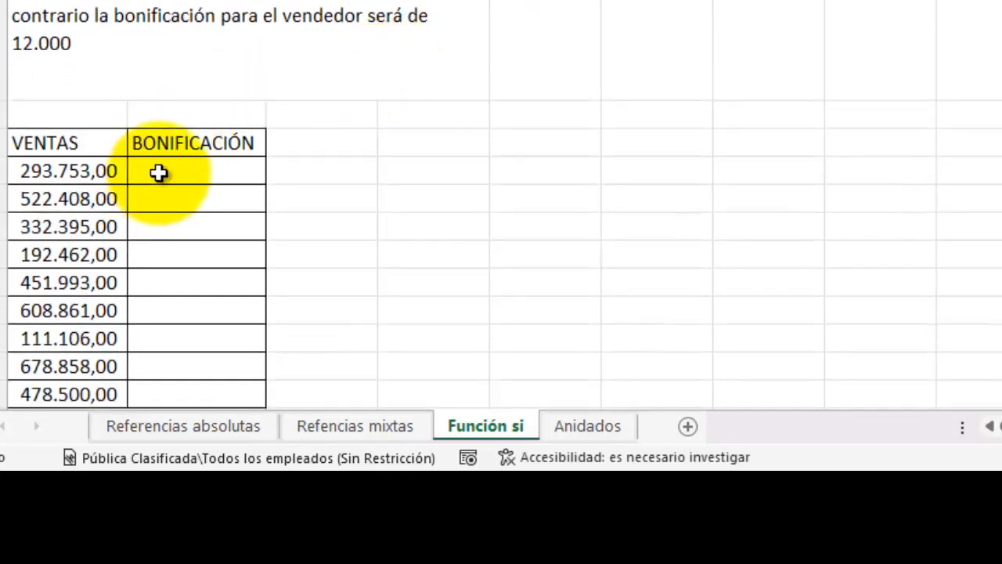
pyautogui.click(161, 169)
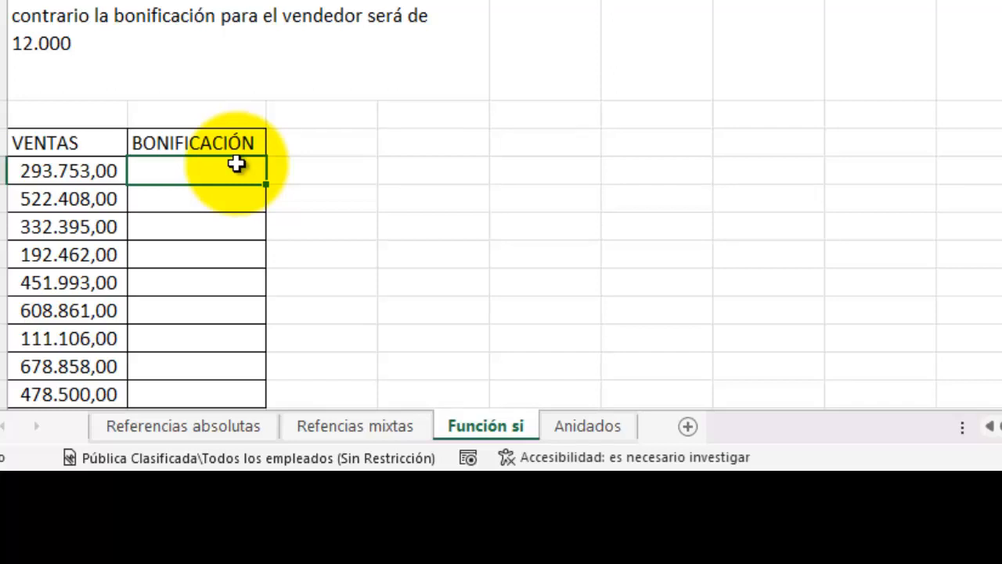
pyautogui.write('=')
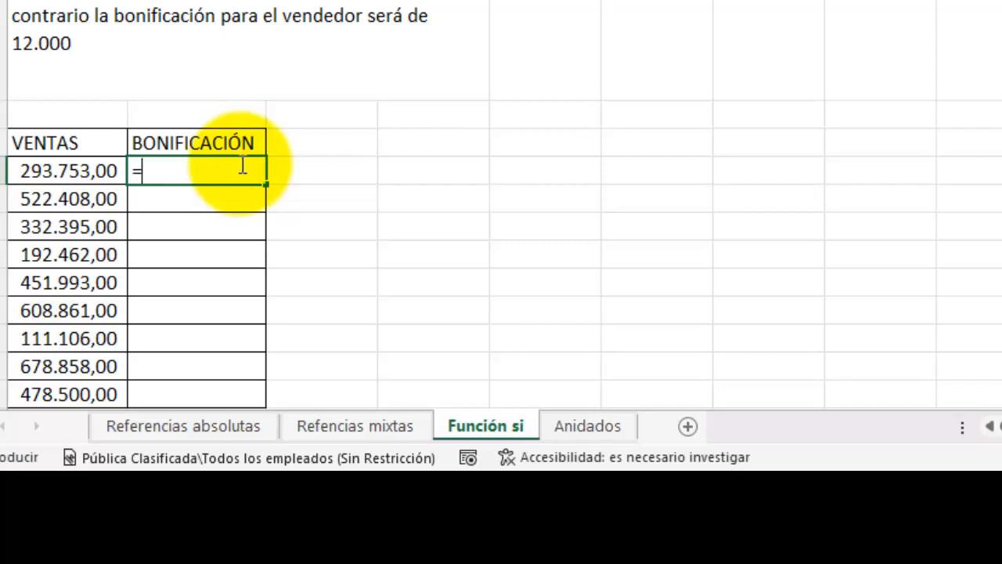
pyautogui.write('SI(')
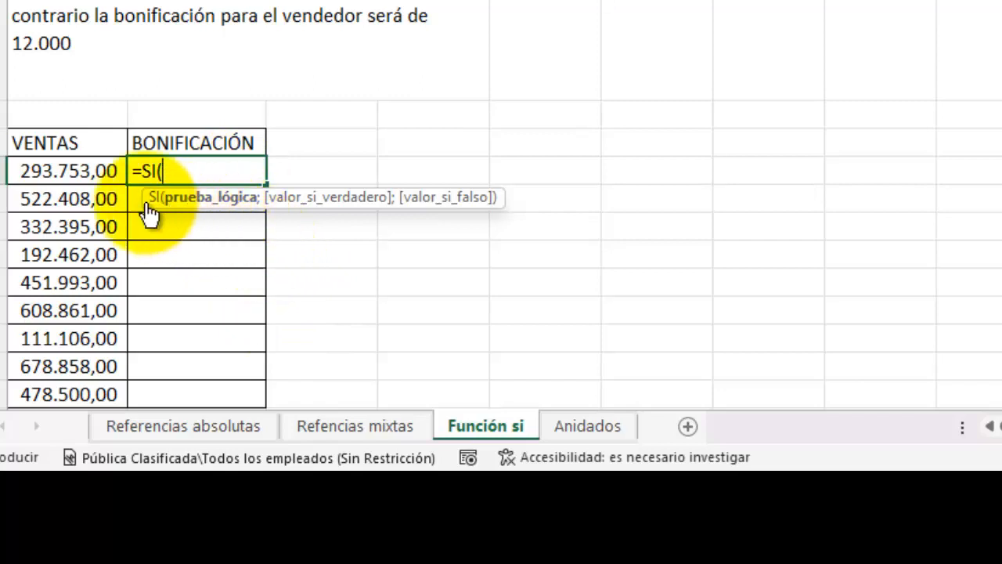
pyautogui.click(73, 174)
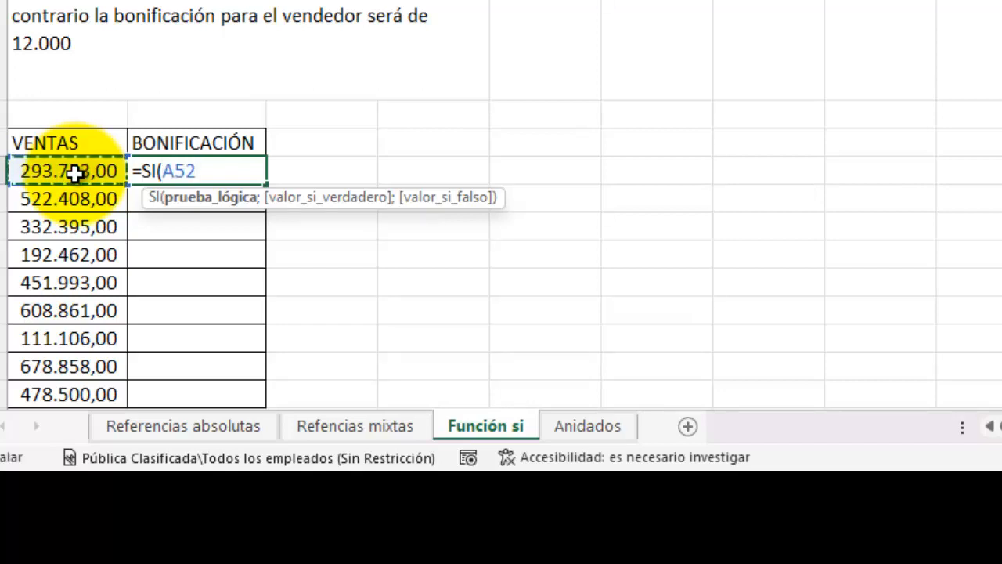
pyautogui.write('>=')
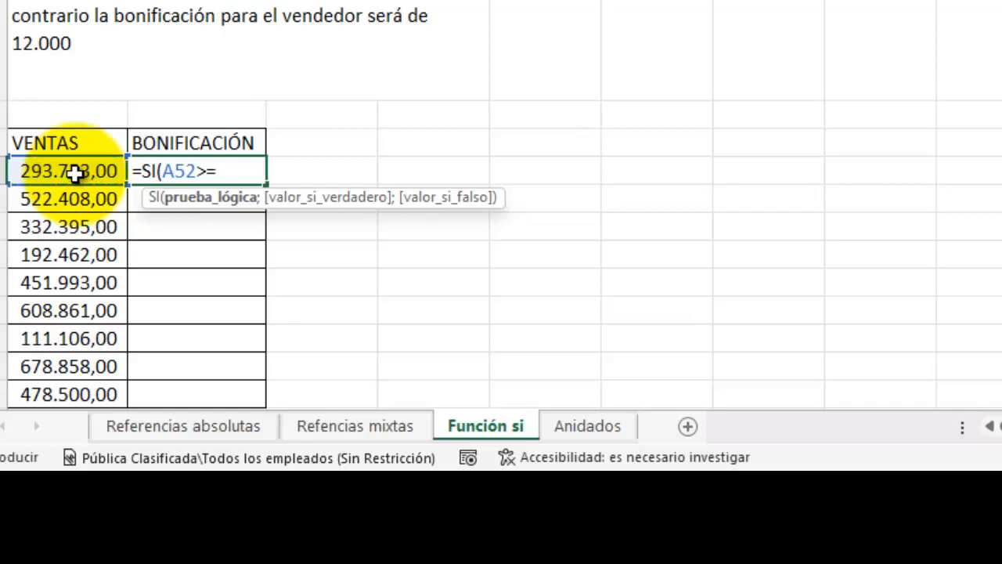
pyautogui.write('500')
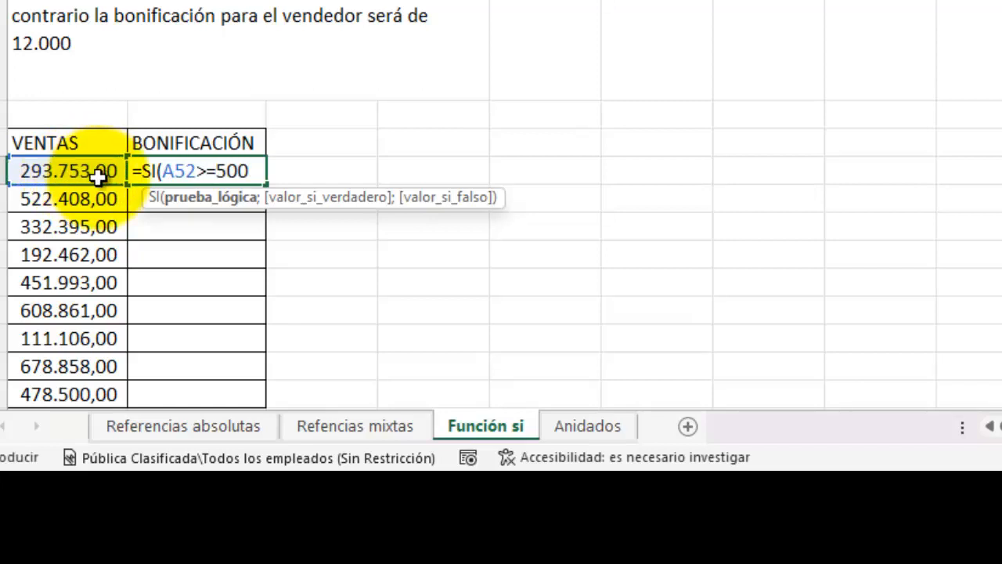
pyautogui.write('000')
pyautogui.write(';')
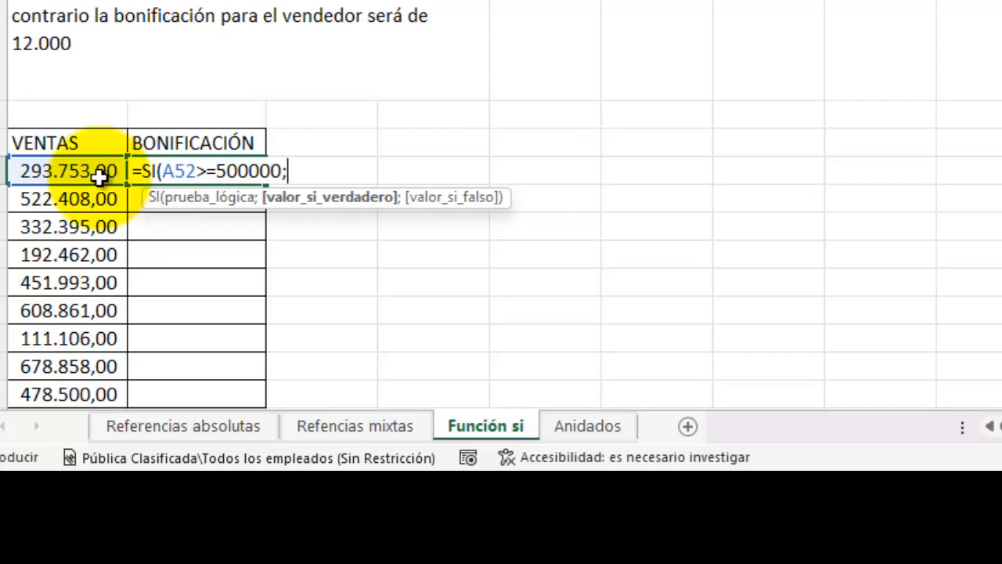
# - Complete the SI formula in B52 with 25000 as the true result and 12000 as the false result, and compare it with A52
pyautogui.write('25000')
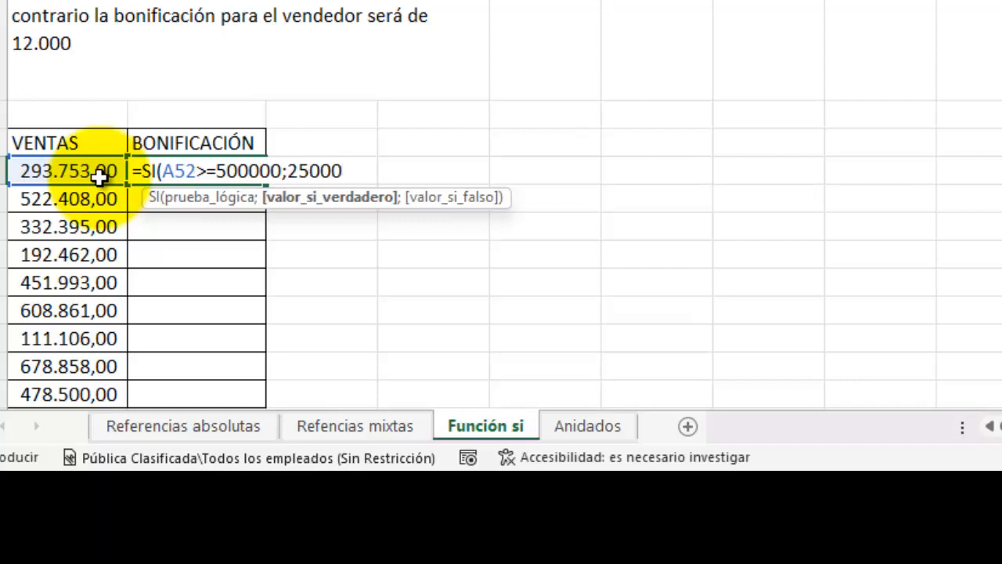
pyautogui.write(';')
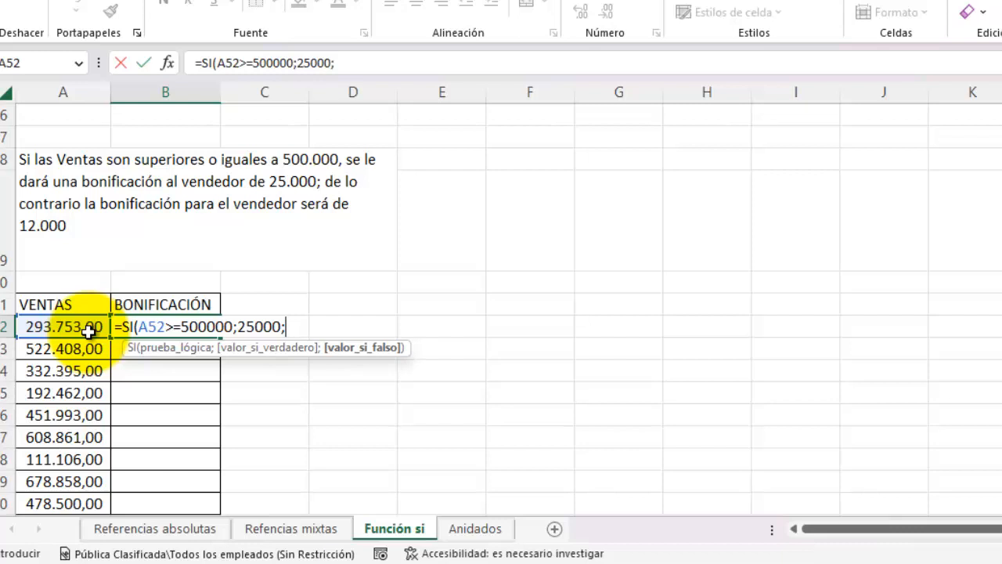
pyautogui.write('12000)')
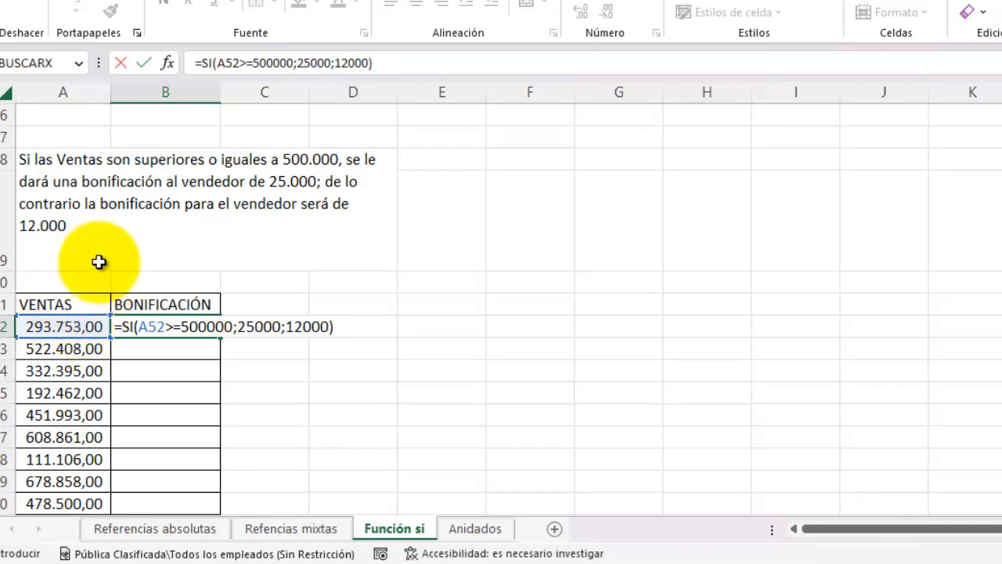
pyautogui.press('Return')
pyautogui.press('Up')
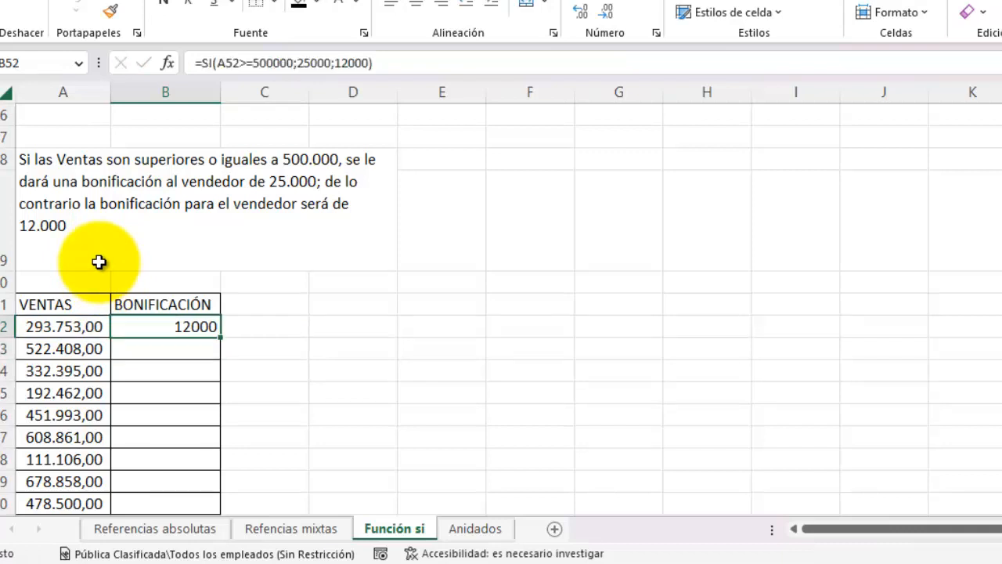
pyautogui.click(60, 333)
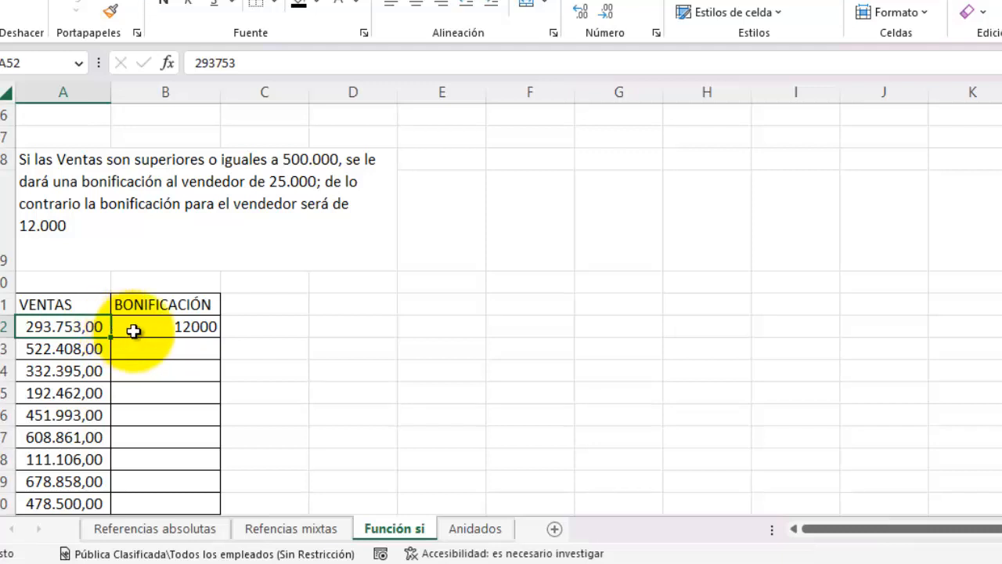
# - Fill the SI formula from B52 down to B60 and check the VENTAS and BONIFICACIÓN pairs in rows 57 and 59
pyautogui.scroll(-1, 199, 289)
pyautogui.click(202, 263)
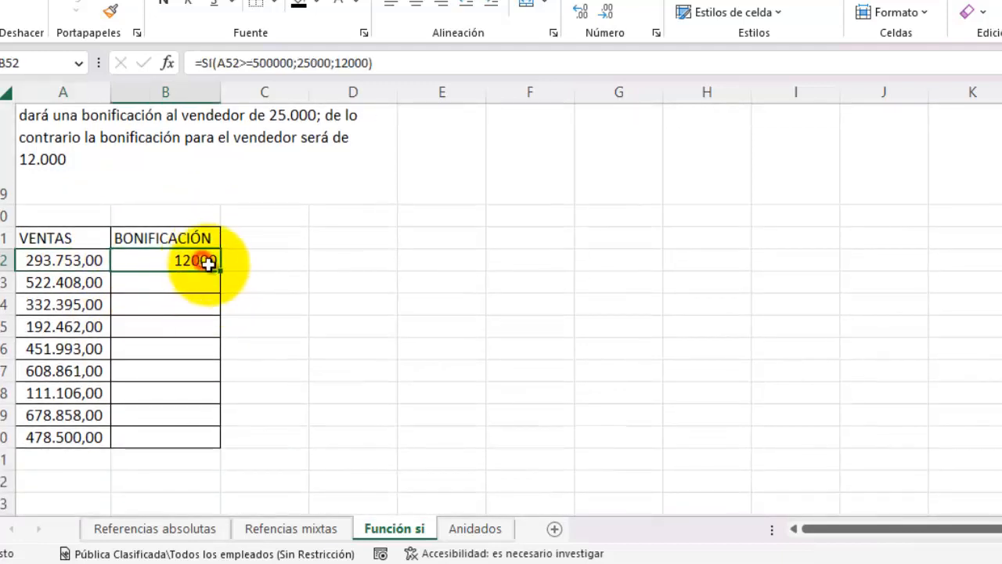
pyautogui.moveTo(220, 272); pyautogui.dragTo(216, 458)
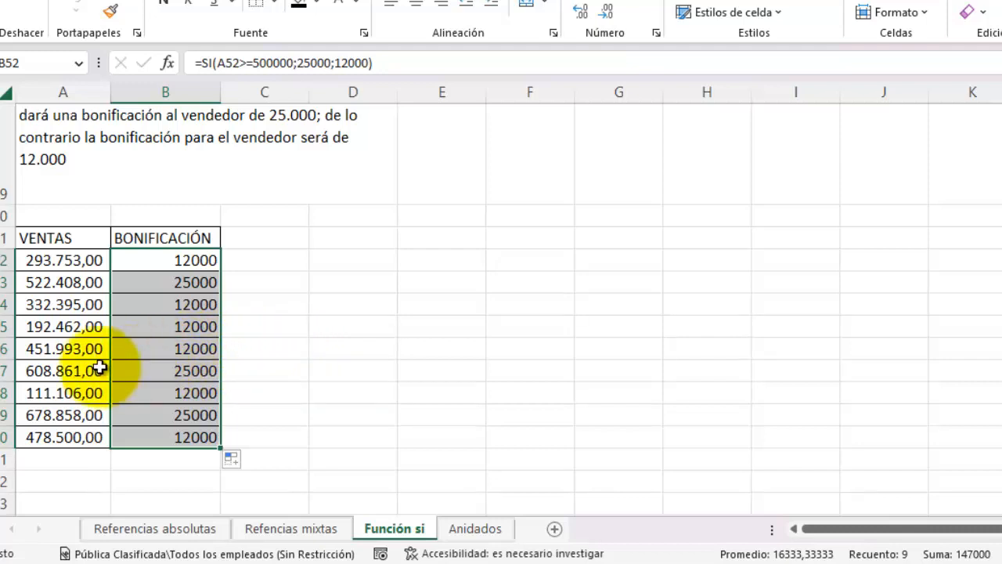
pyautogui.moveTo(100, 370); pyautogui.dragTo(157, 371)
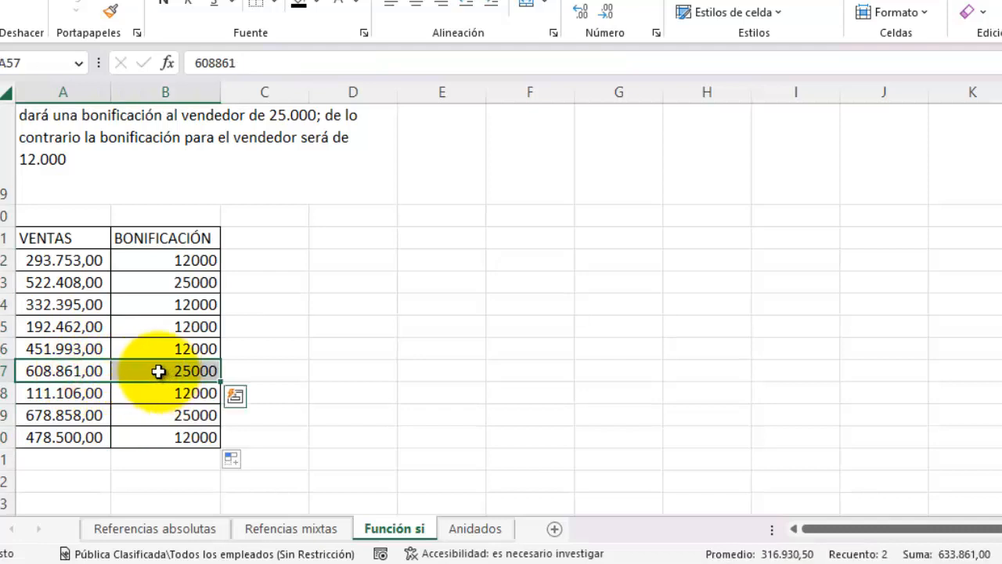
pyautogui.moveTo(74, 415); pyautogui.dragTo(159, 412)
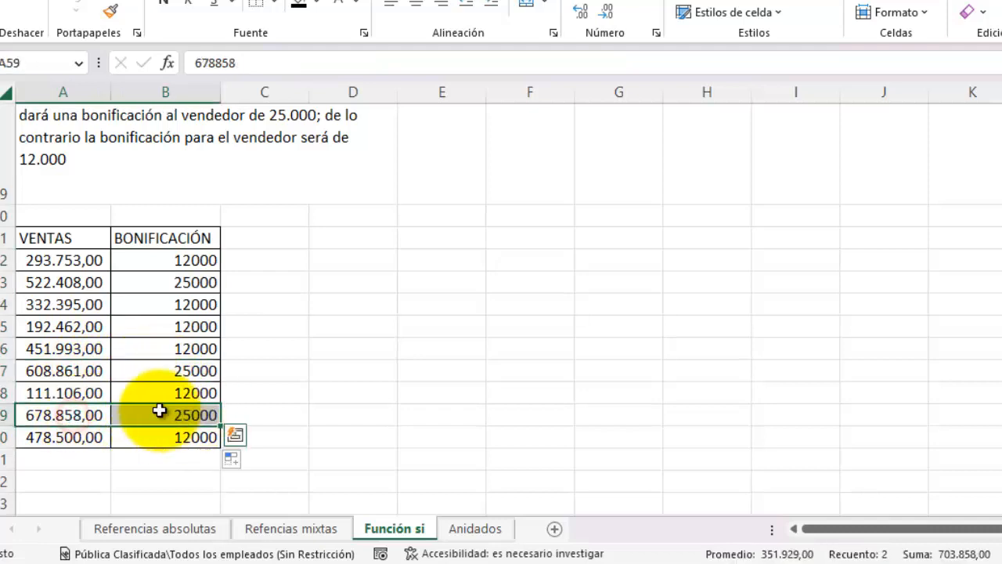
# - Test the bonus threshold by setting the VENTAS amount in A52 to 500000, and reselect that cell
pyautogui.scroll(3, 78, 381)
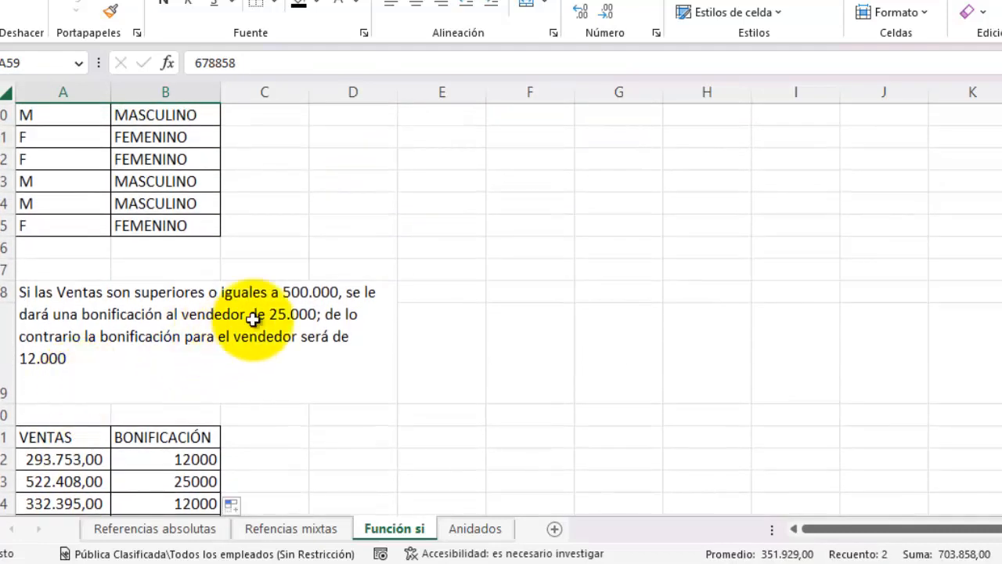
pyautogui.click(89, 460)
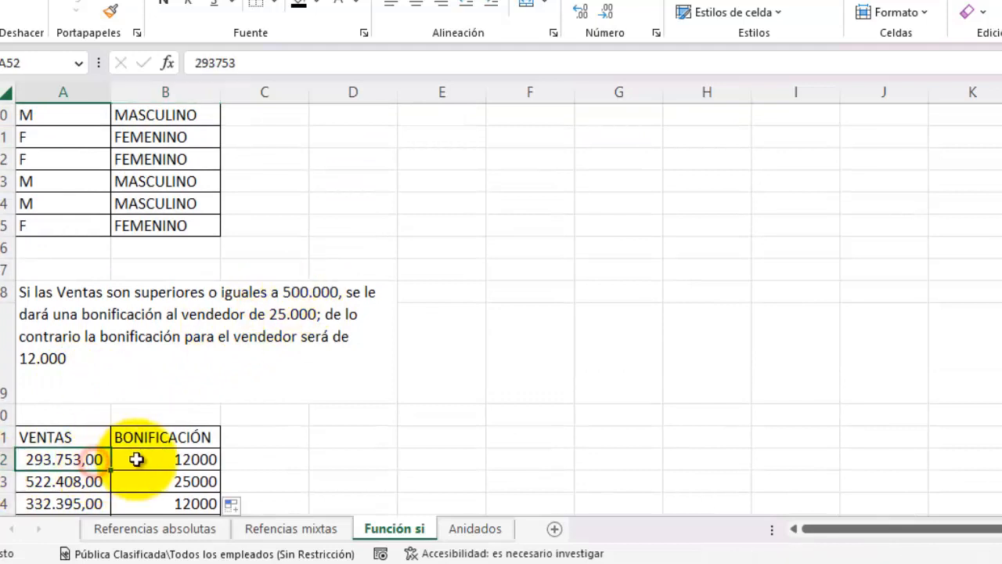
pyautogui.click(86, 480)
pyautogui.scroll(-1, 75, 475)
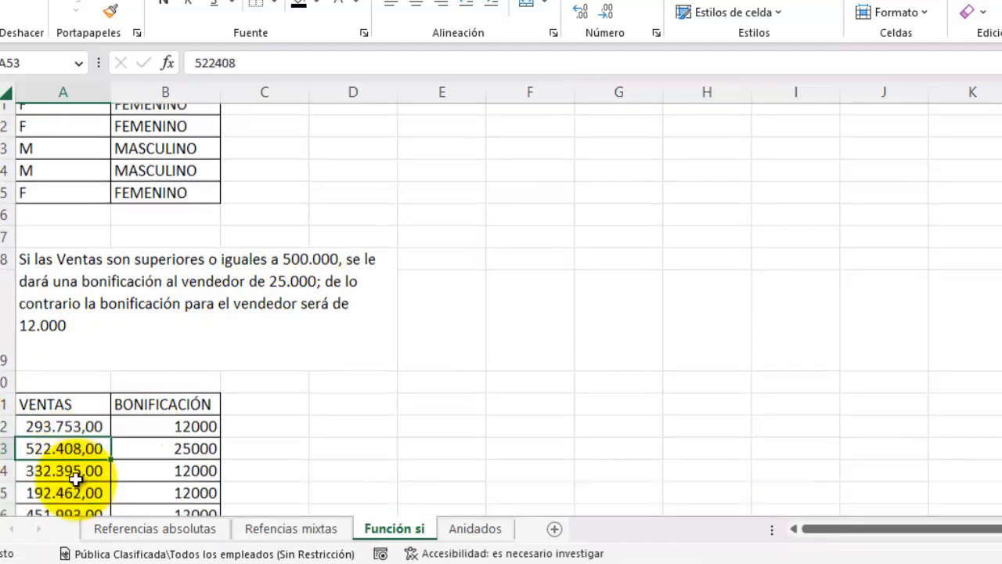
pyautogui.scroll(-1, 75, 479)
pyautogui.click(79, 393)
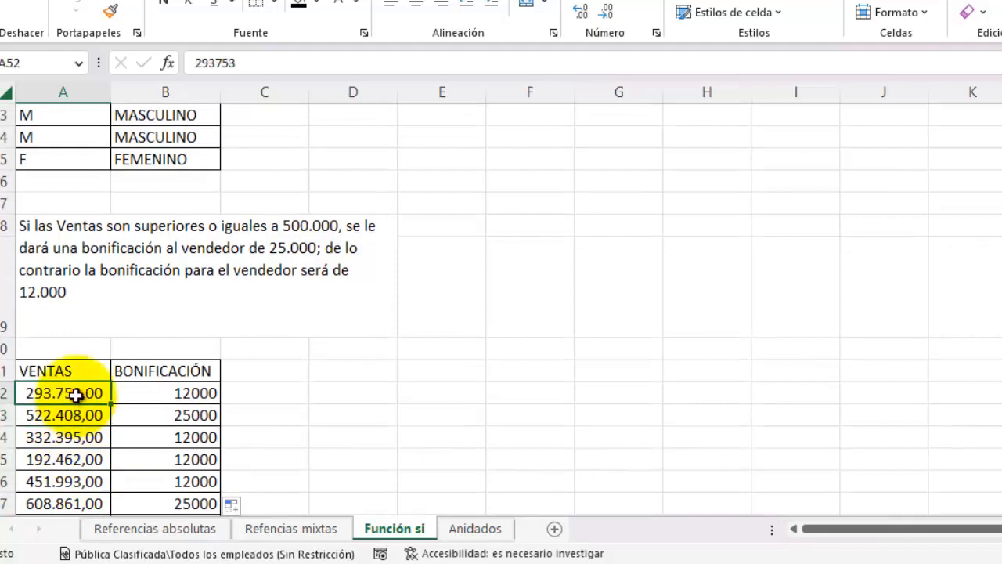
pyautogui.write('500000')
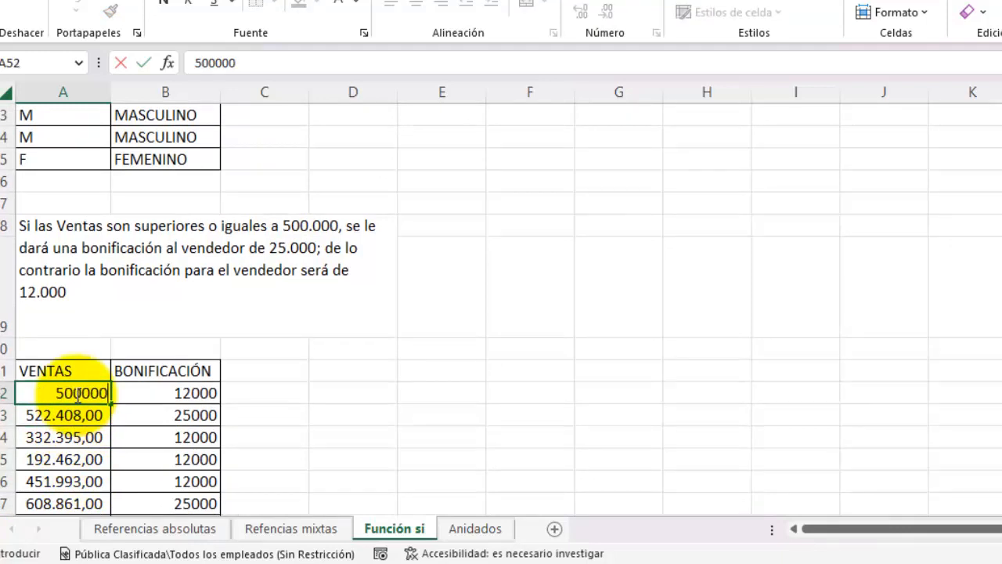
pyautogui.press('Return')
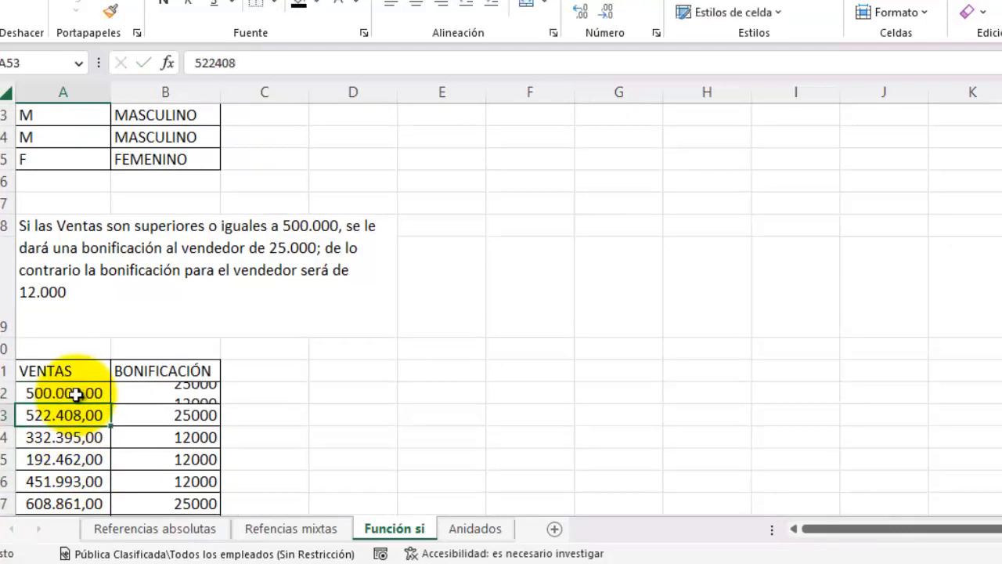
pyautogui.click(76, 393)
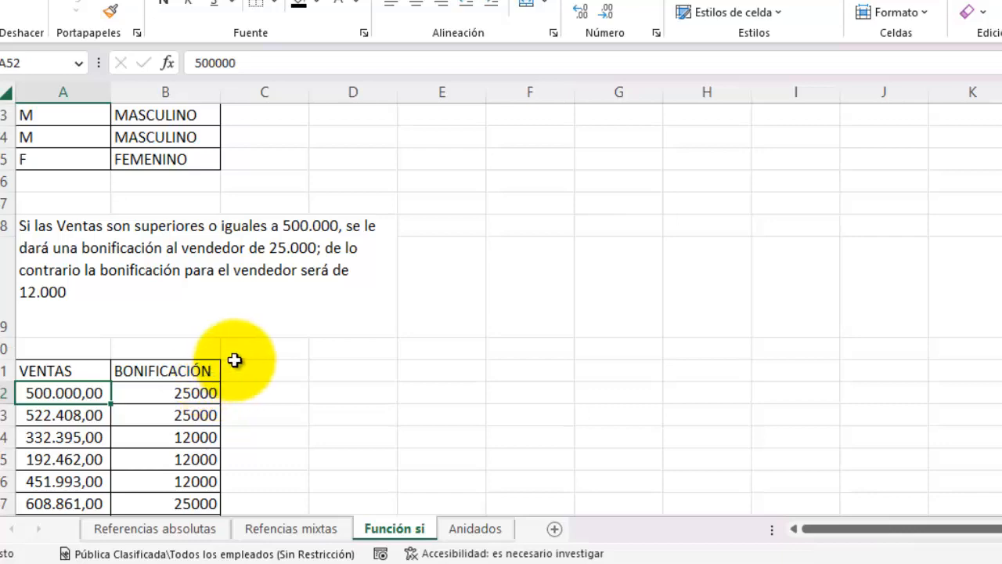
# - Review the discount conditions beside the COMPRAS table and correct the one in D70 to >=500.000
pyautogui.scroll(-5, 235, 358)
pyautogui.scroll(-2, 235, 360)
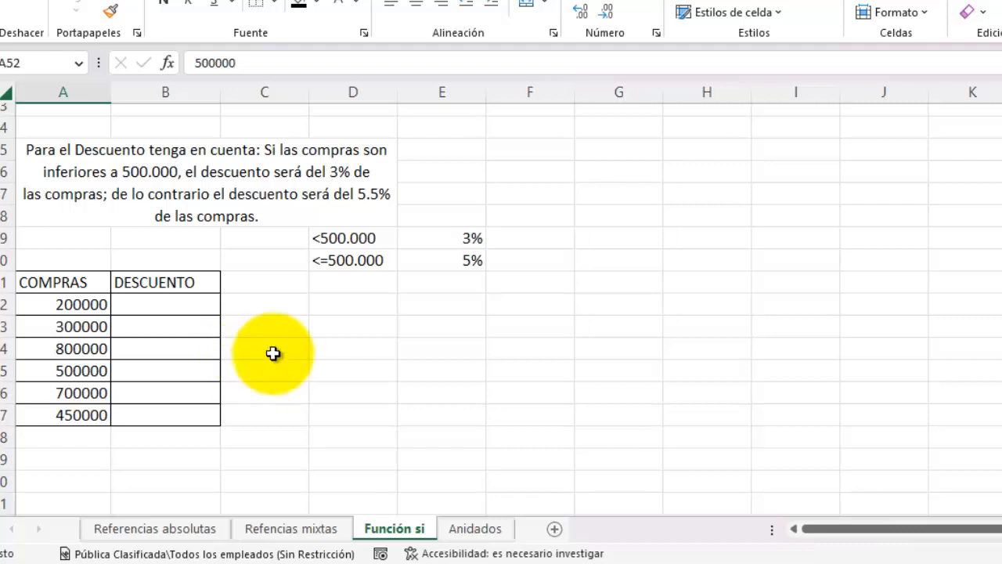
pyautogui.click(356, 238)
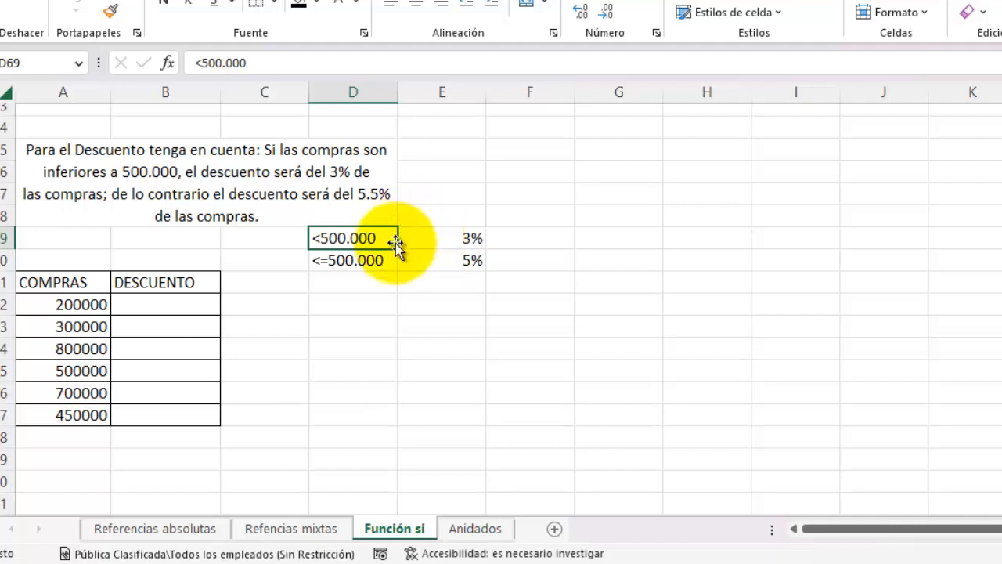
pyautogui.click(341, 263)
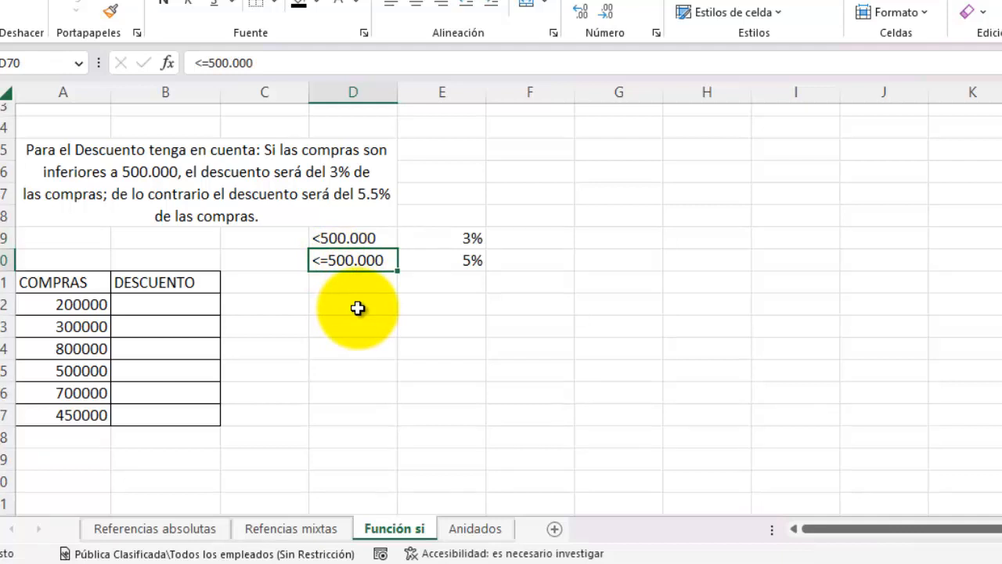
pyautogui.doubleClick(318, 261)
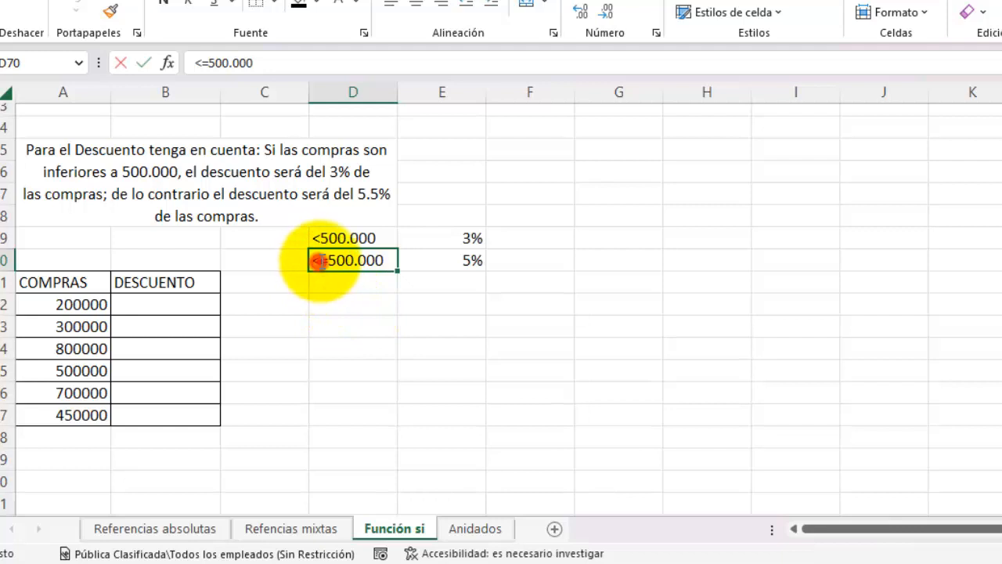
pyautogui.press('BackSpace')
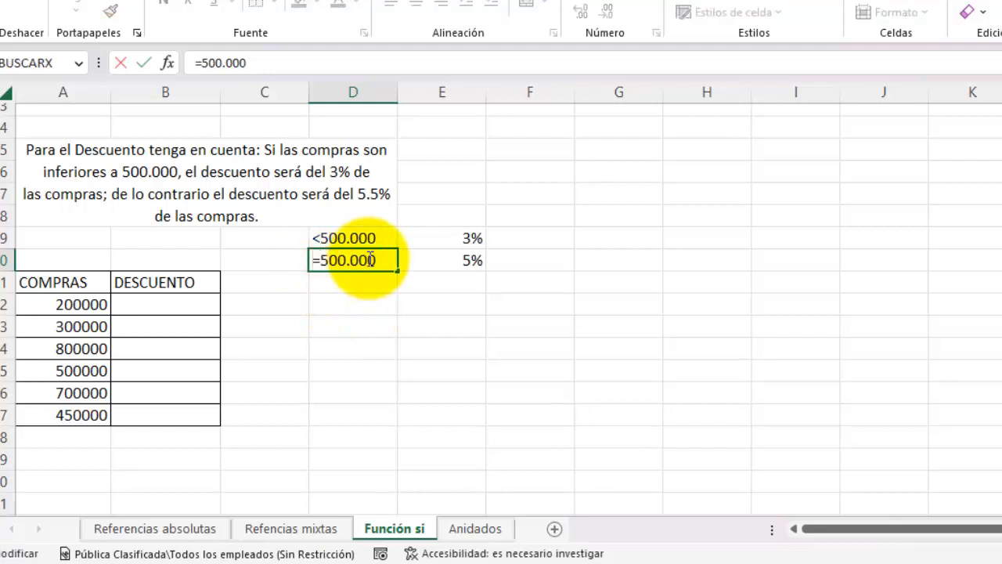
pyautogui.write('<')
pyautogui.press('BackSpace')
pyautogui.write('>')
pyautogui.click(365, 286)
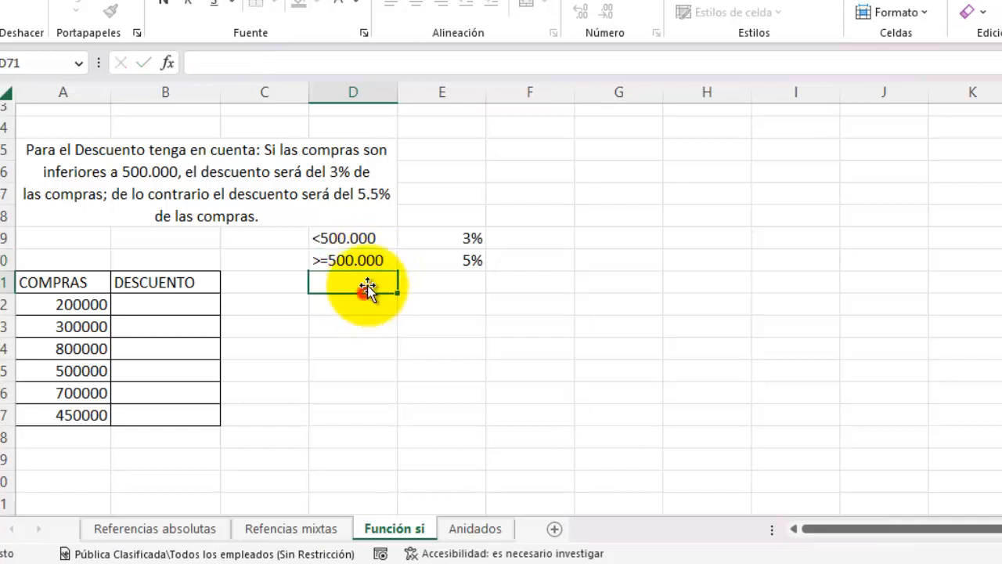
# - Enter the heading DESCUENTO in C71, beside the existing DESCUENTO column of the COMPRAS table
pyautogui.click(443, 252)
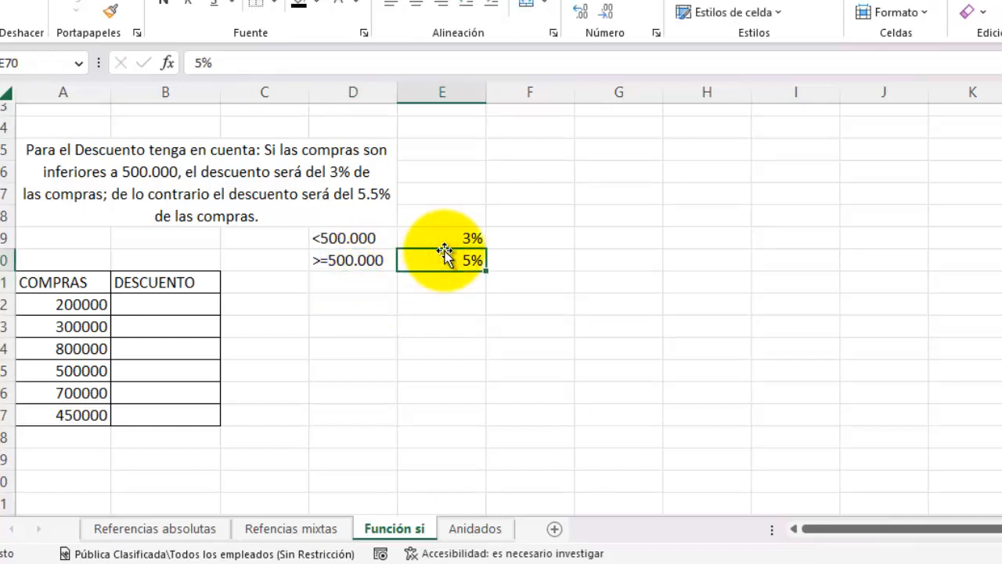
pyautogui.click(258, 286)
pyautogui.write('DESCUEN')
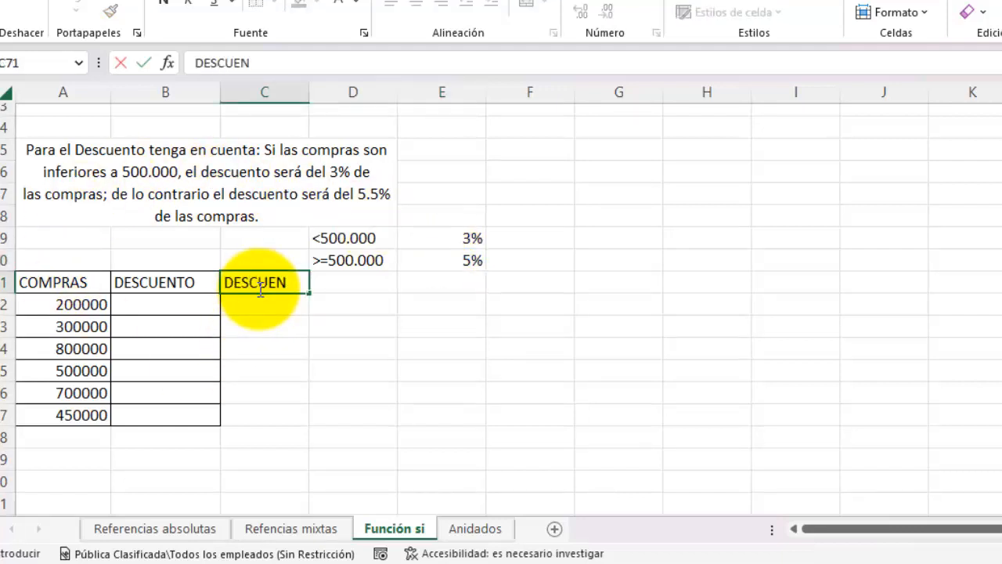
pyautogui.write('TO')
pyautogui.press('Return')
# - Start a SI formula in B72 with the logical test A72<500000, closing that argument with a semicolon
pyautogui.press('Left')
pyautogui.press('Left')
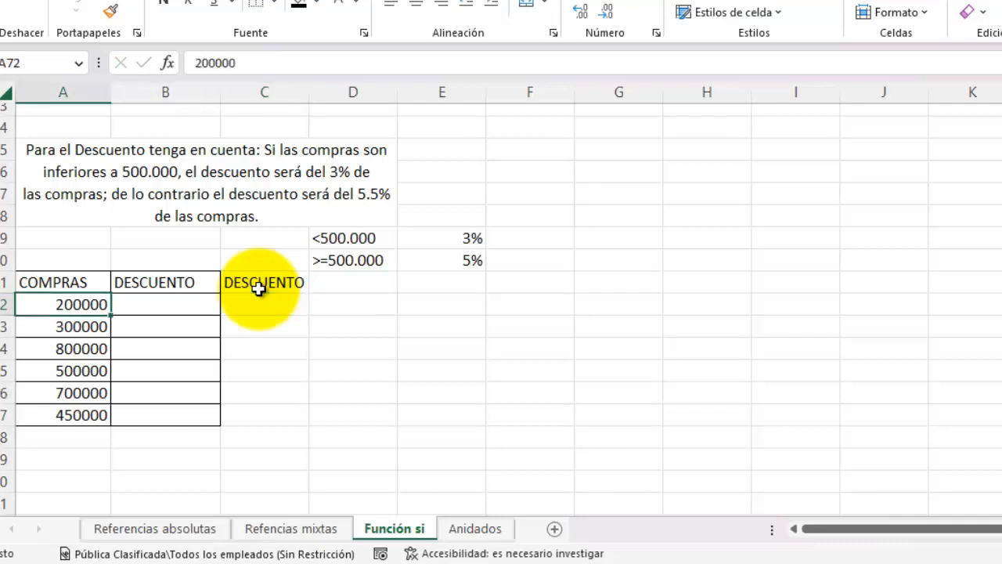
pyautogui.press('Right')
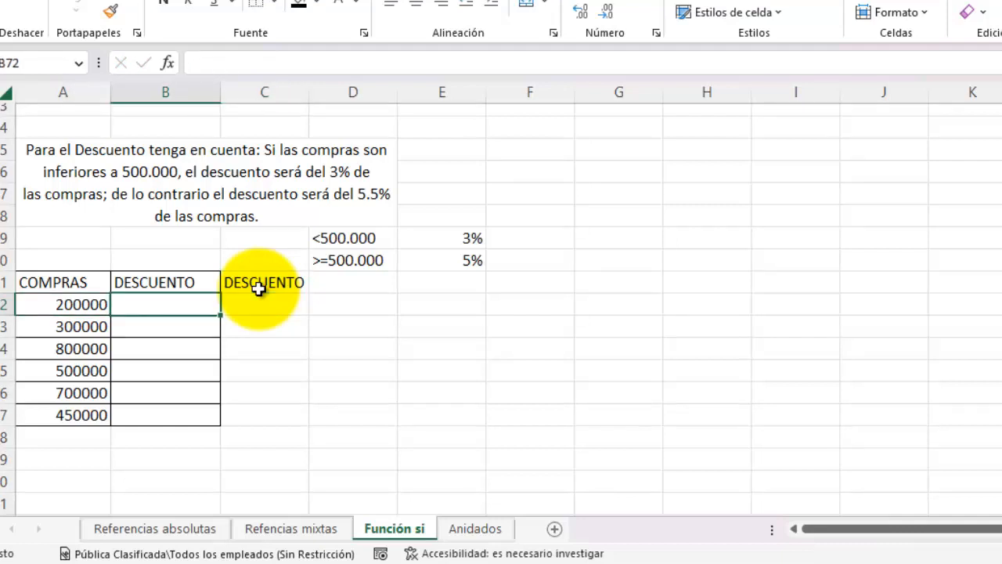
pyautogui.write('=SI(')
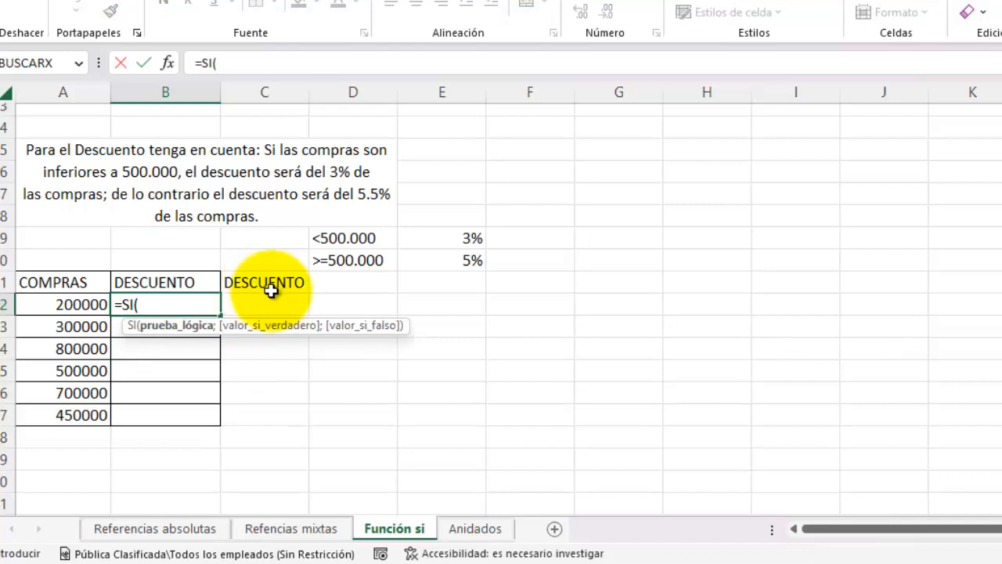
pyautogui.click(80, 303)
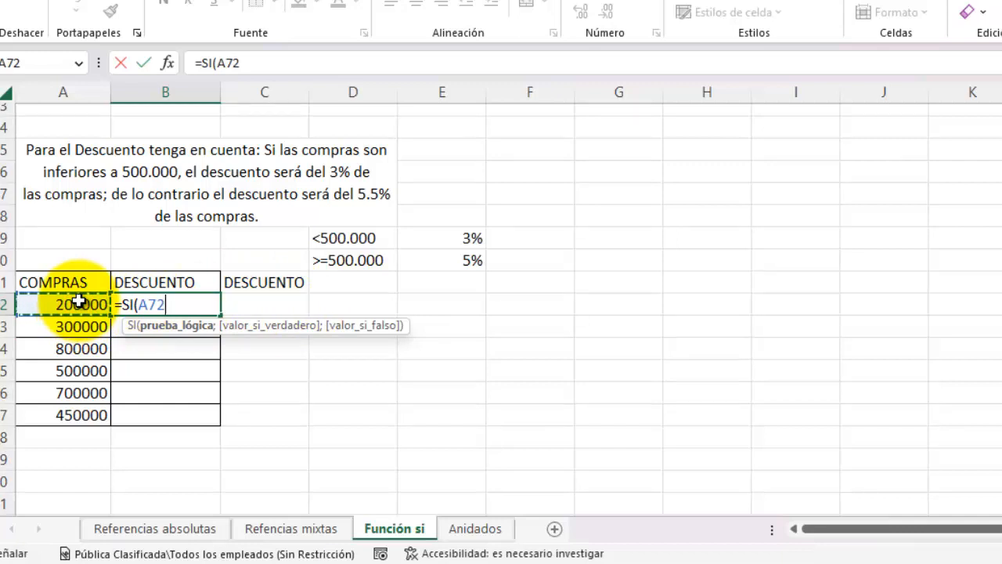
pyautogui.write('<')
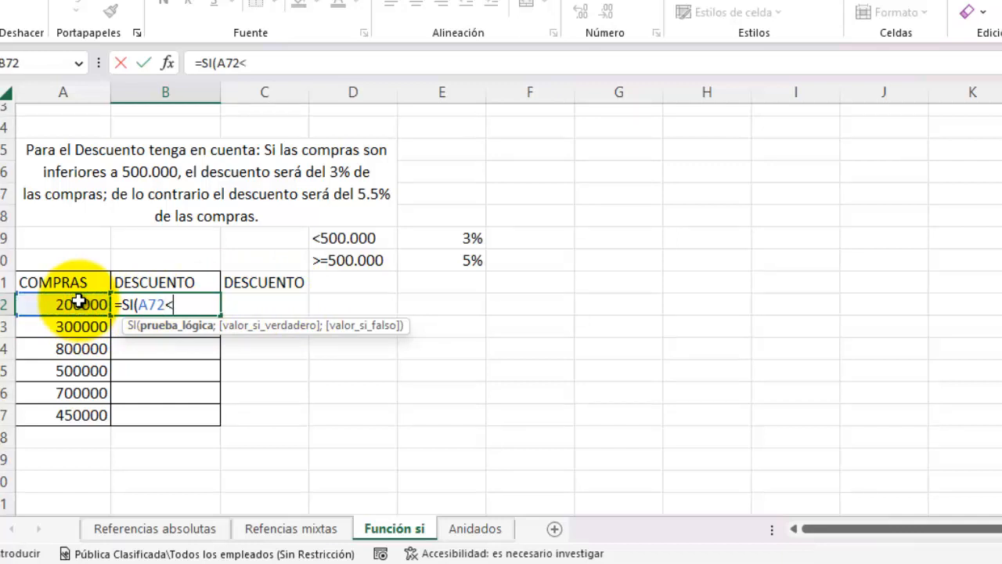
pyautogui.write('500000')
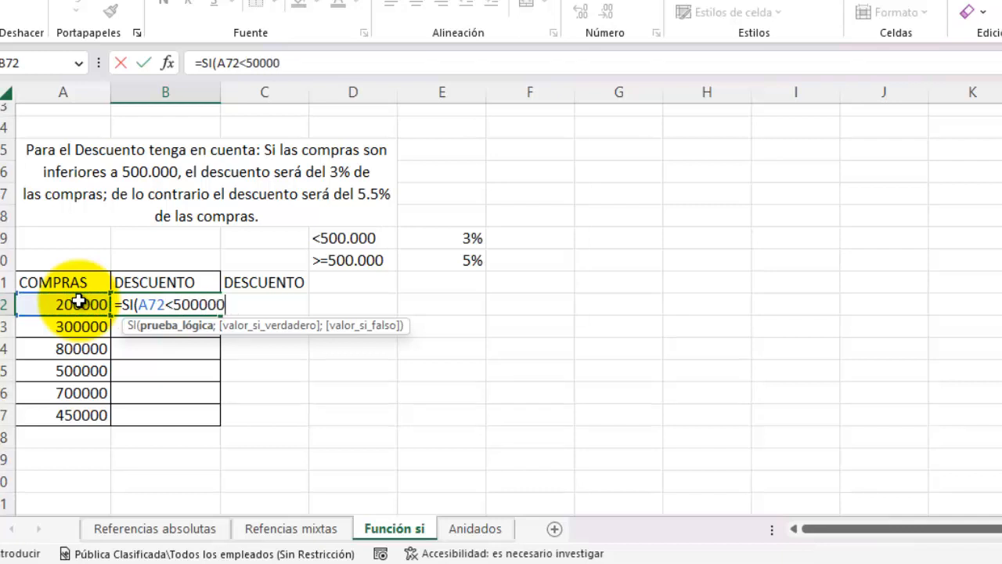
pyautogui.write(';')
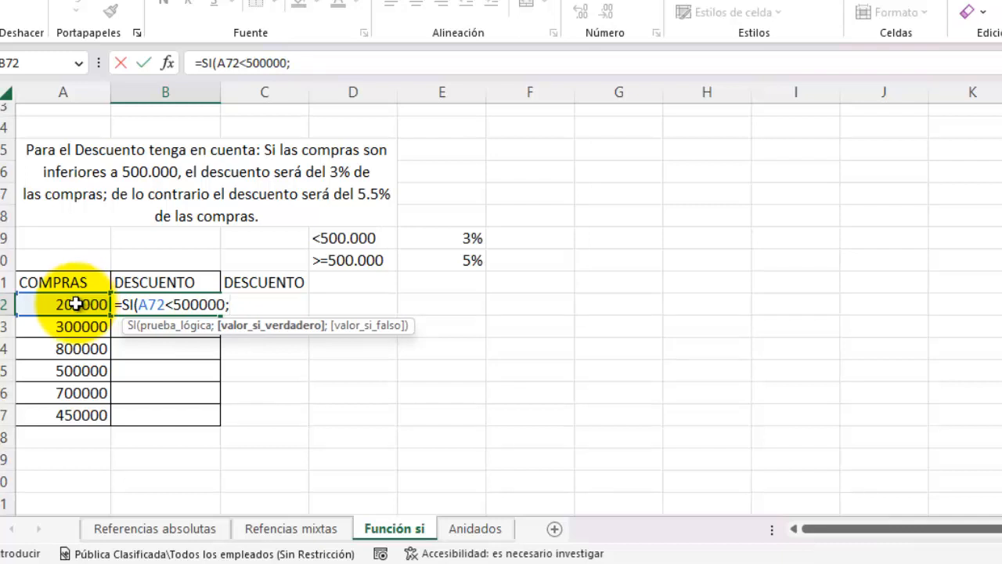
# - Enter A72*E69 as the true result of the SI formula in B72, followed by a semicolon
pyautogui.click(75, 303)
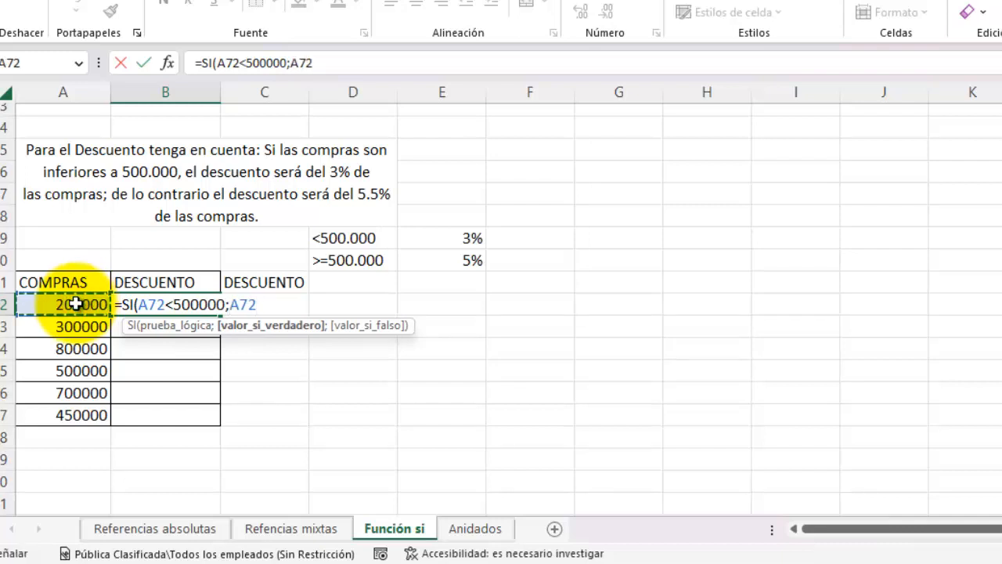
pyautogui.write('*')
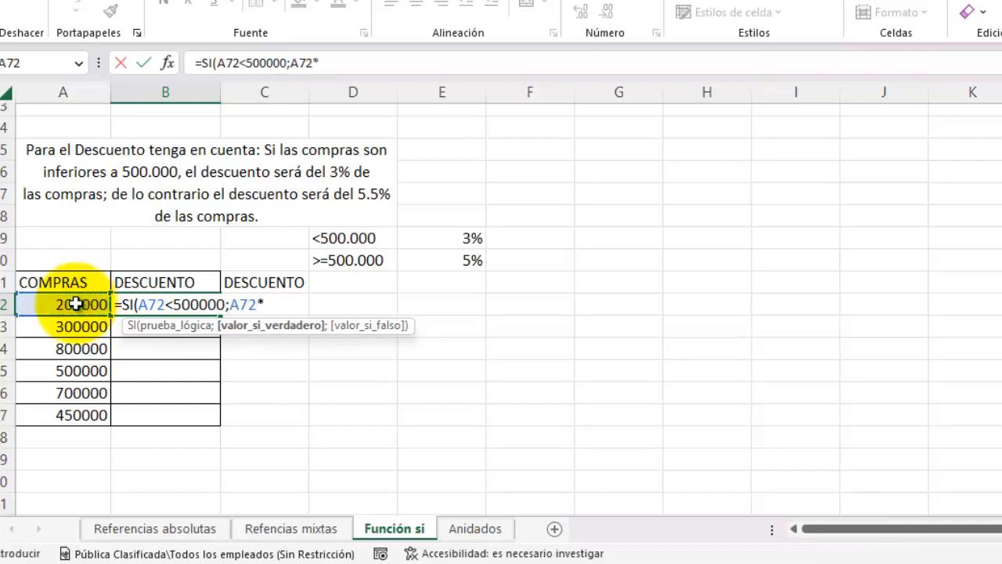
pyautogui.click(462, 238)
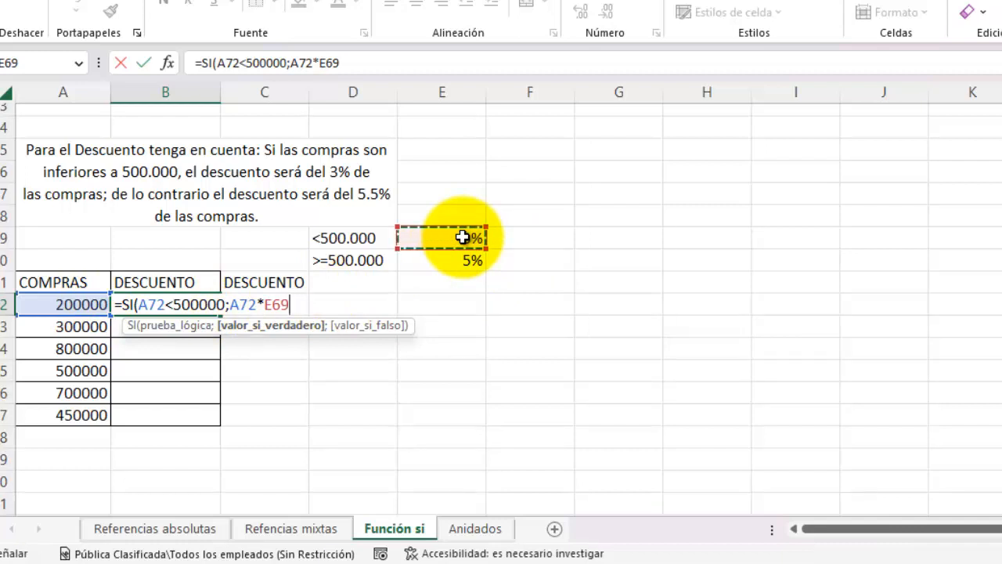
pyautogui.write(';')
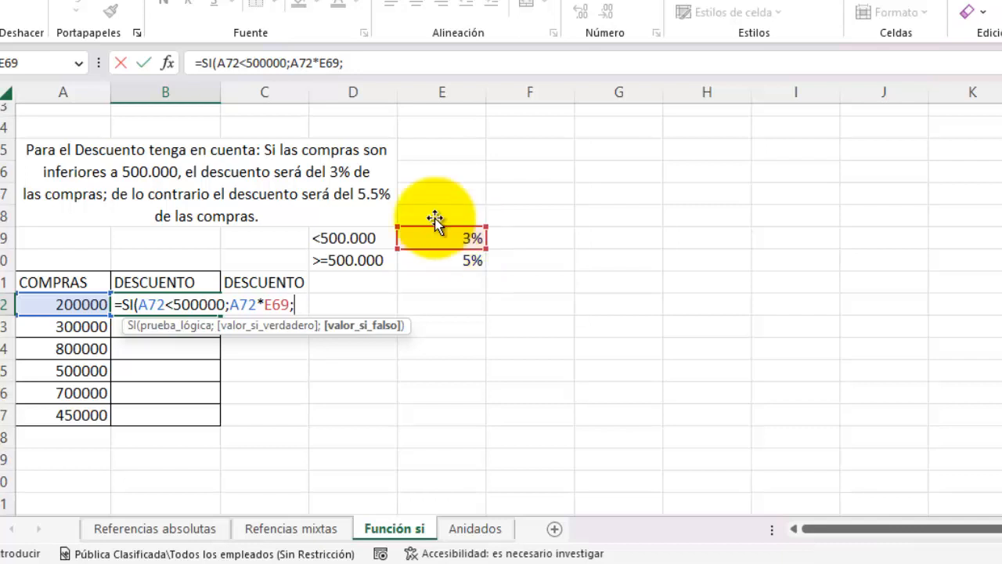
# - Complete the SI formula in B72 with A72*E70 as the false result and fill it down to B77
pyautogui.click(90, 301)
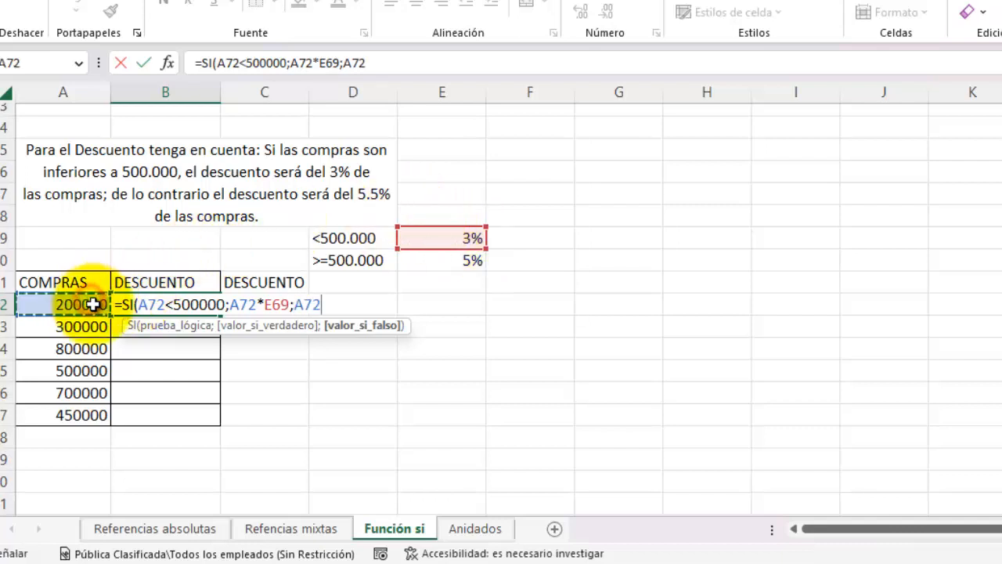
pyautogui.write('*')
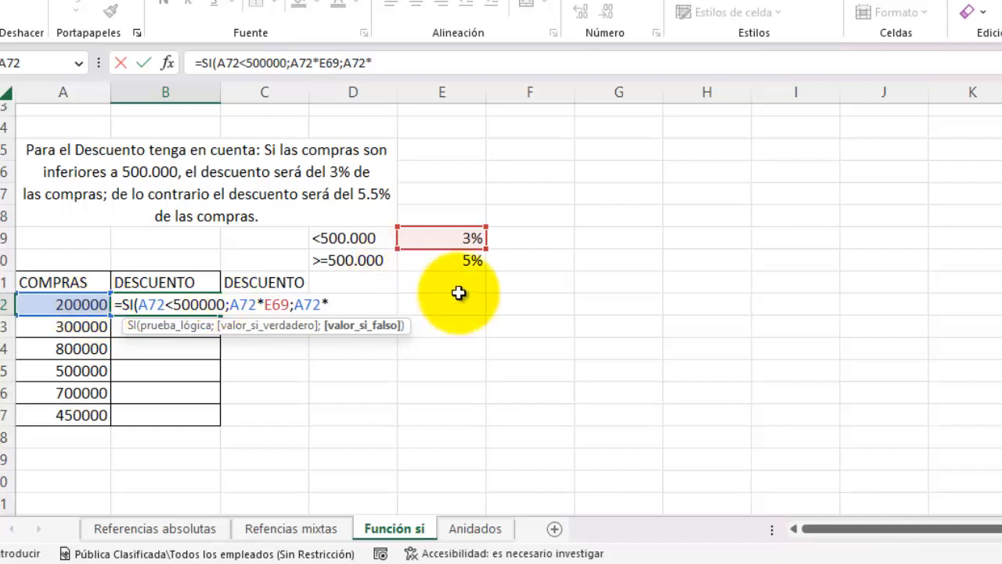
pyautogui.click(459, 260)
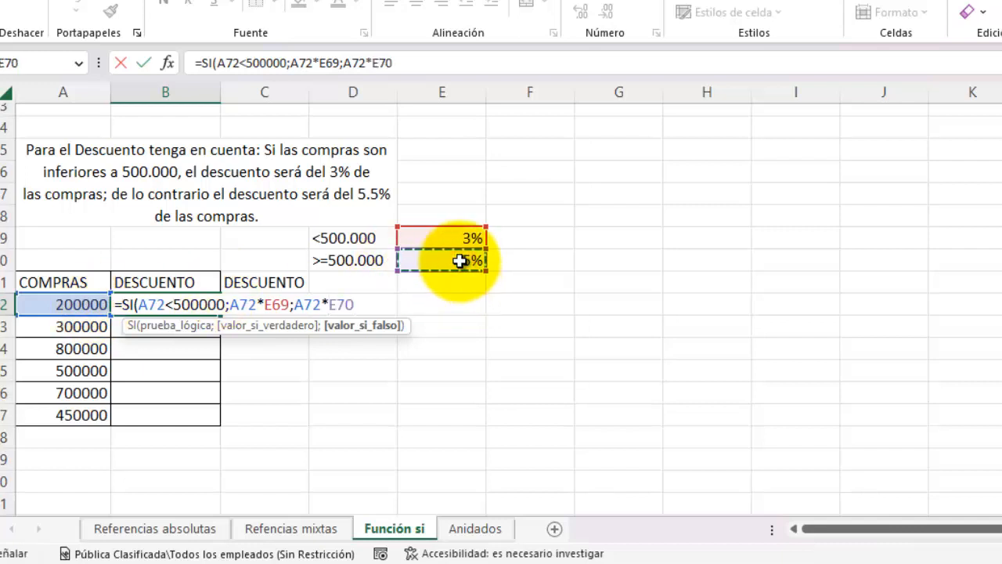
pyautogui.write(')')
pyautogui.press('Return')
pyautogui.press('Up')
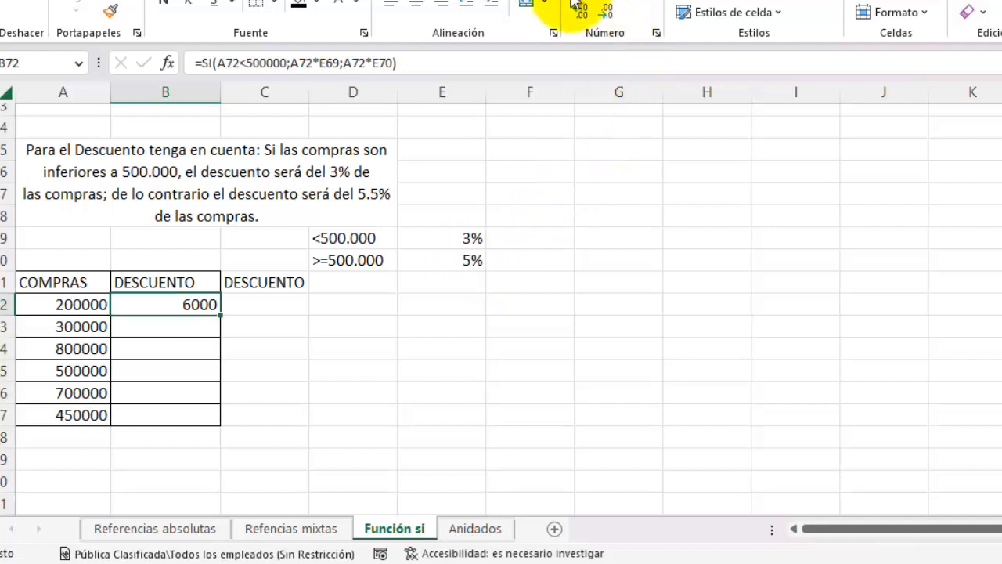
pyautogui.moveTo(220, 318); pyautogui.dragTo(213, 417)
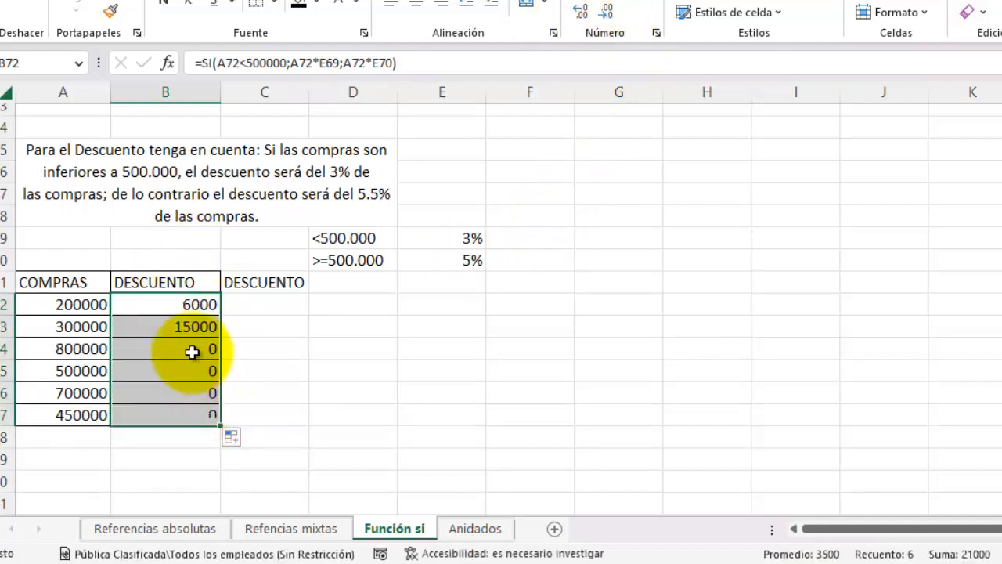
# - Inspect the formulas in B72 and B75 and trace the cells that B75's formula refers to
pyautogui.click(181, 308)
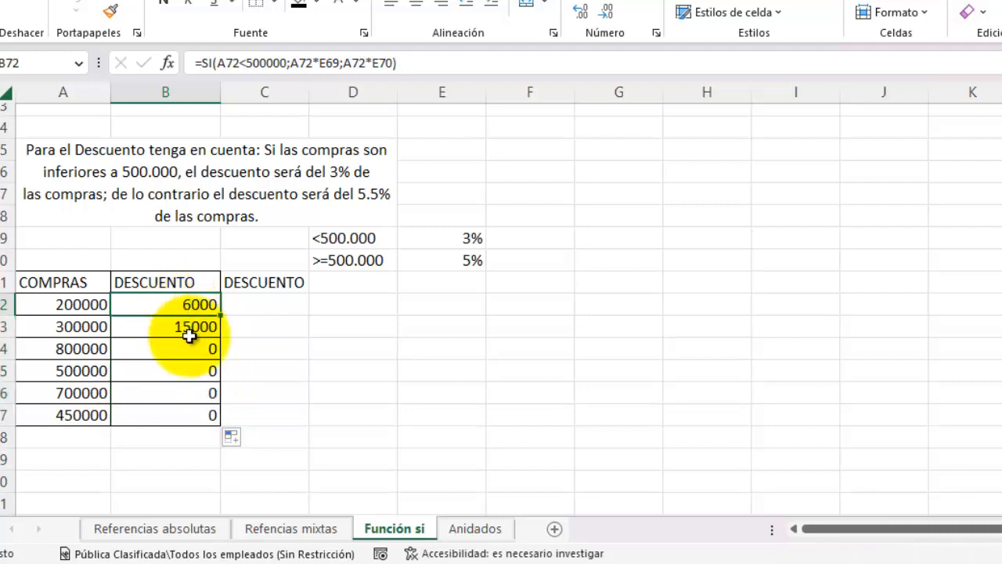
pyautogui.click(191, 370)
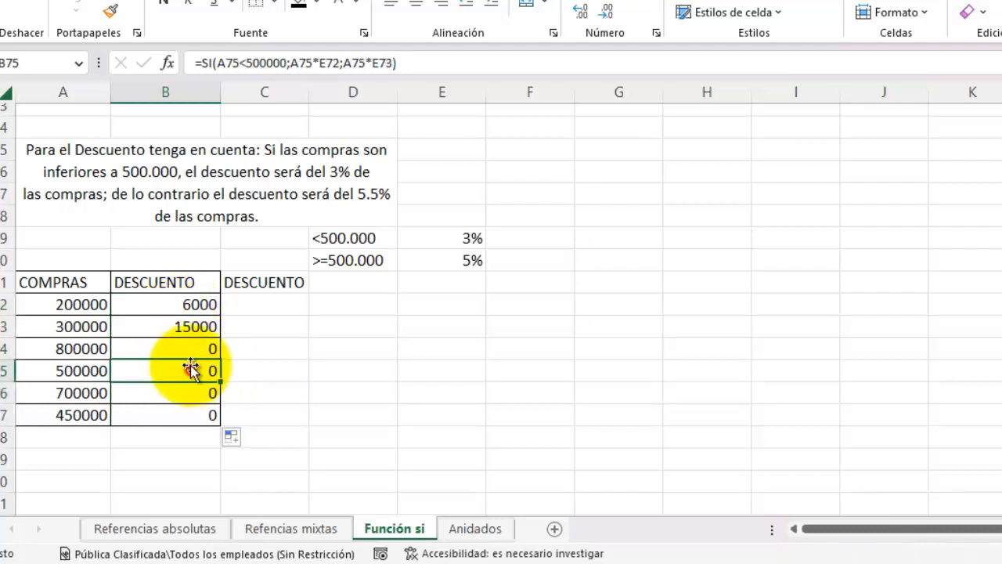
pyautogui.click(267, 63)
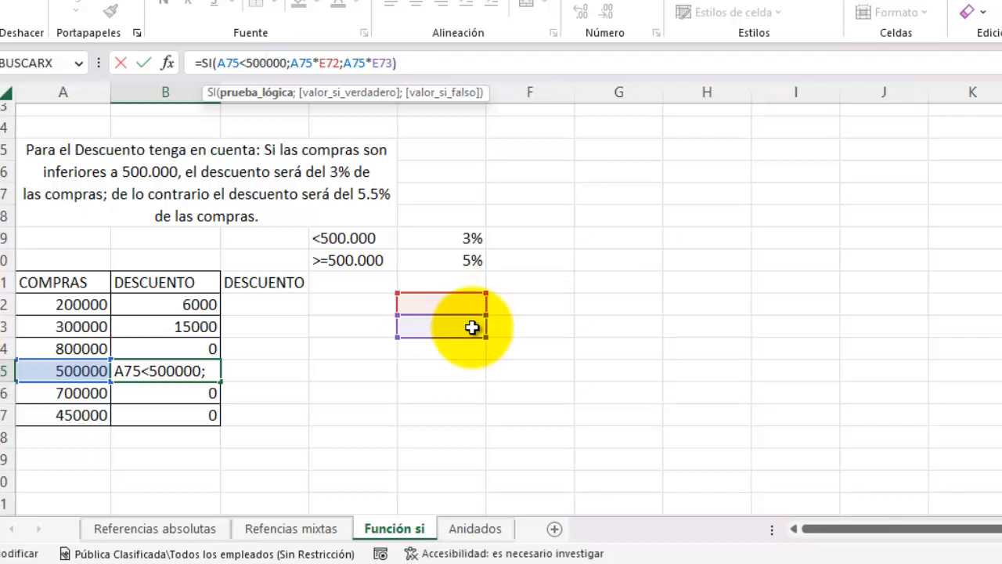
pyautogui.press('Escape')
# - Clear the copied discount formulas from B73:B77
pyautogui.press('Up')
pyautogui.press('Up')
pyautogui.press('Up')
pyautogui.press('Down')
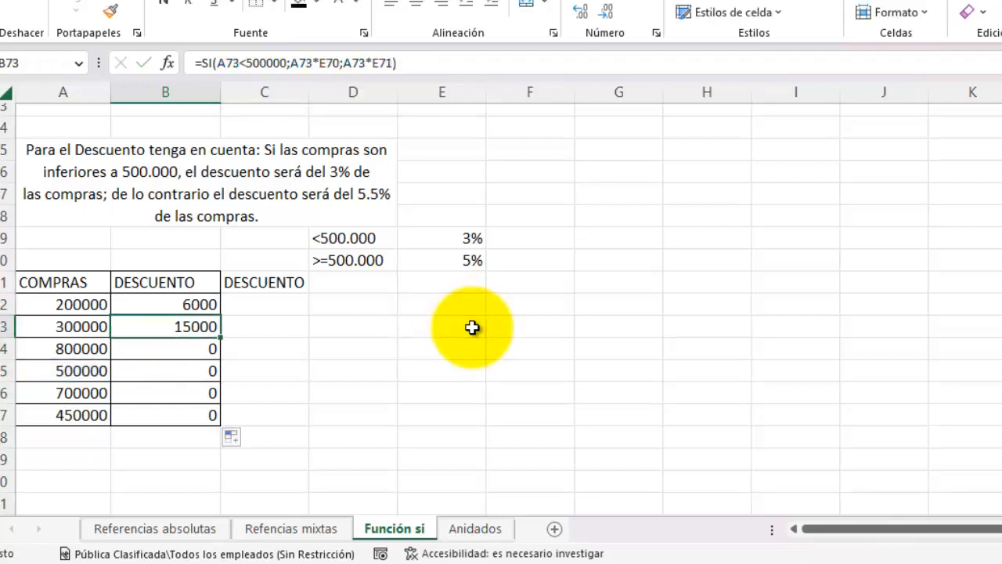
pyautogui.hotkey('shift', 'Down')
pyautogui.hotkey('shift', 'Down')
pyautogui.hotkey('shift', 'Down')
pyautogui.hotkey('shift', 'Down')
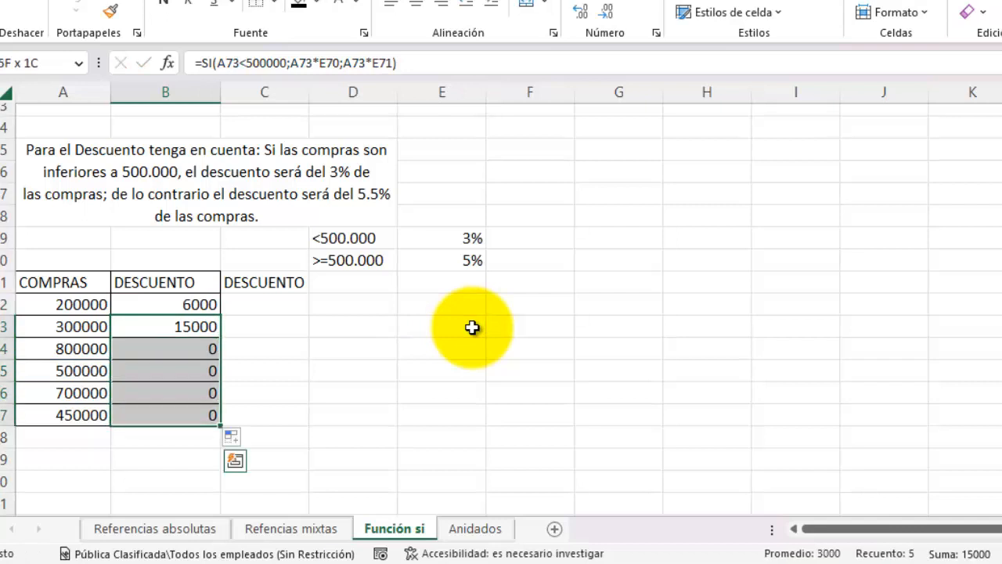
pyautogui.press('Delete')
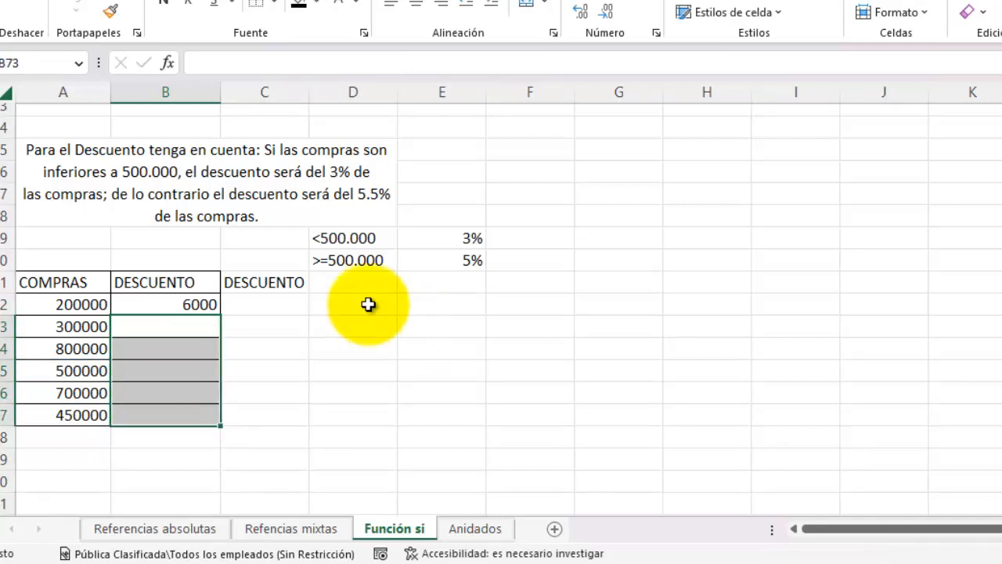
# - Make the 3% reference absolute as $E$69 in the true result of the SI formula in B72
pyautogui.click(172, 304)
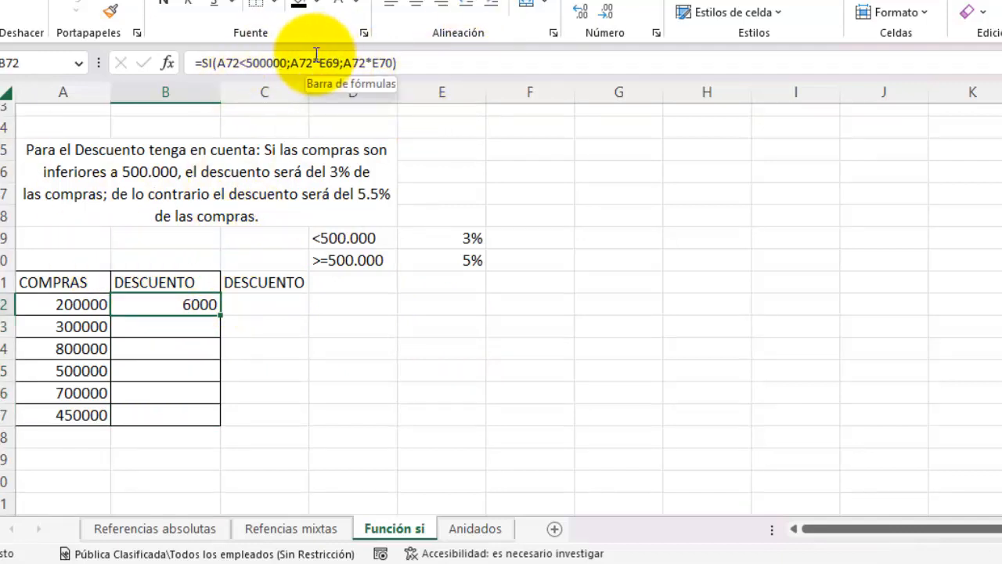
pyautogui.click(463, 238)
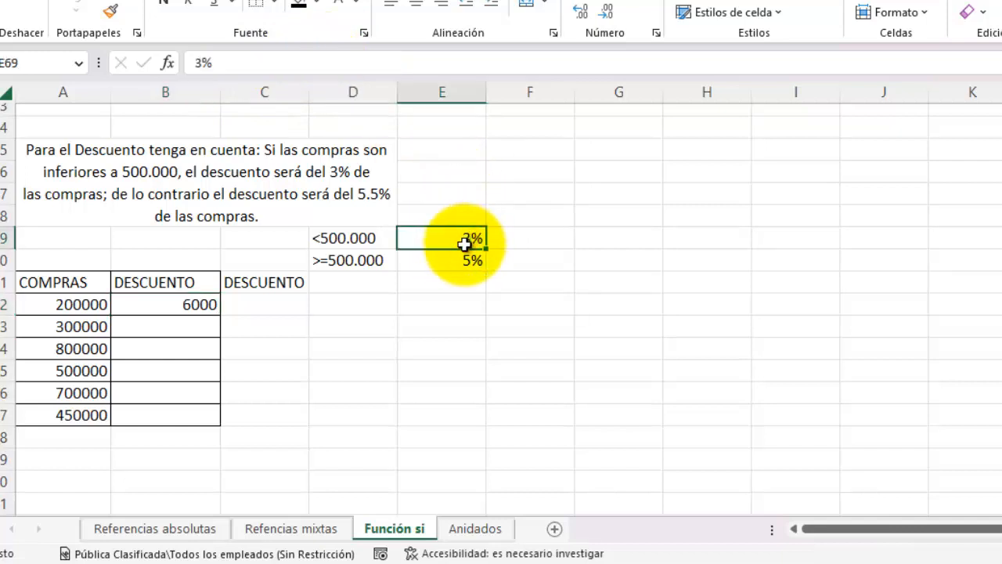
pyautogui.click(461, 262)
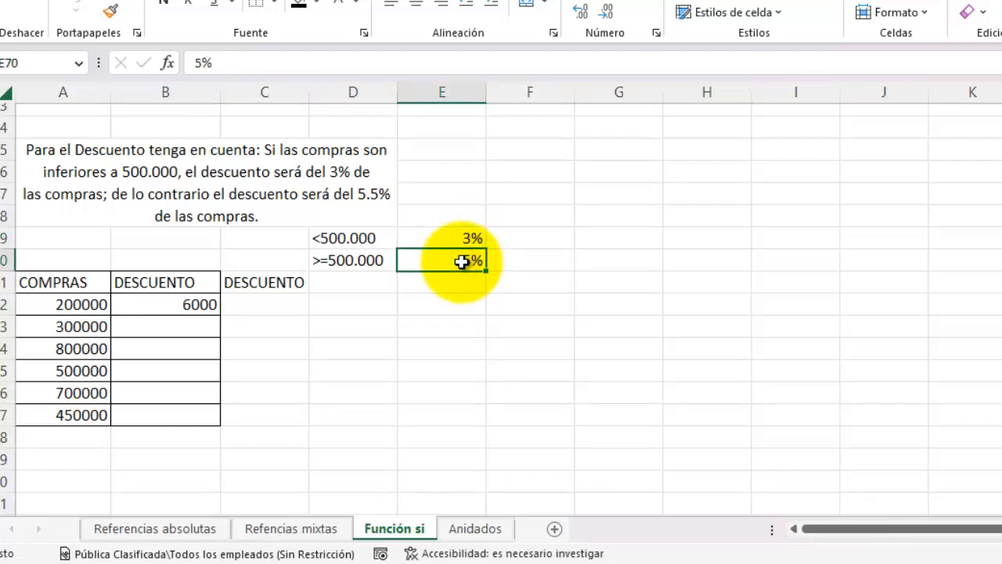
pyautogui.click(196, 307)
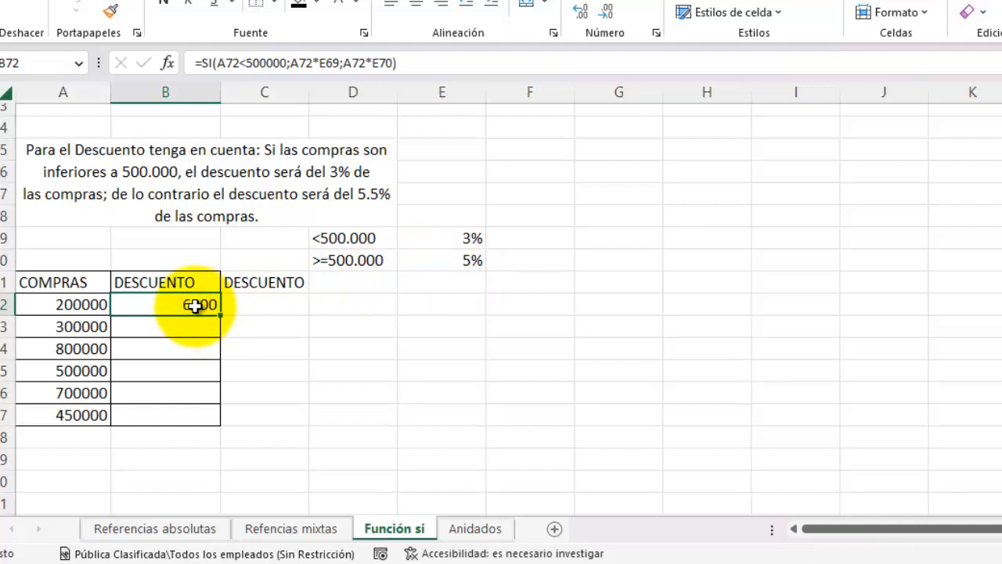
pyautogui.doubleClick(194, 306)
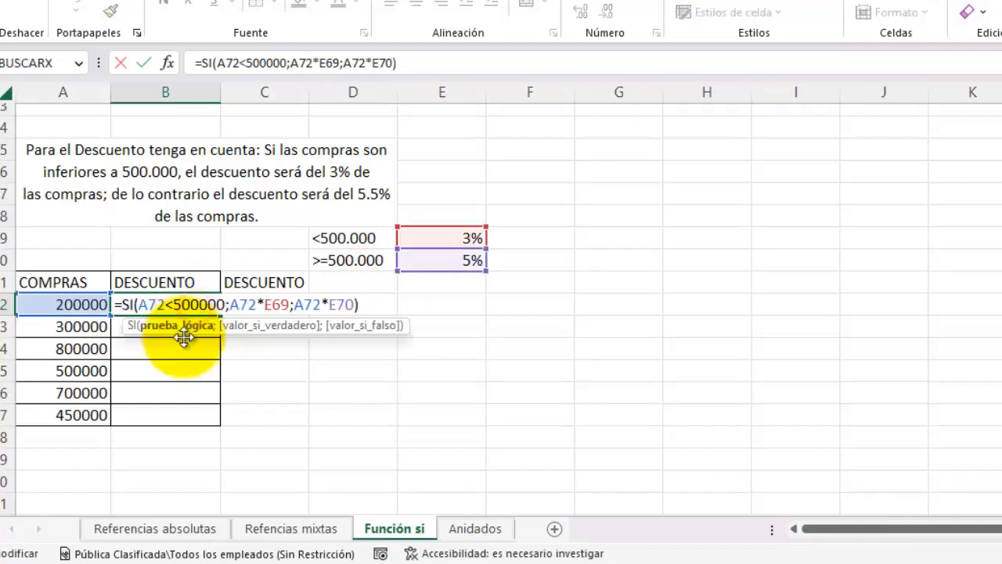
pyautogui.click(280, 305)
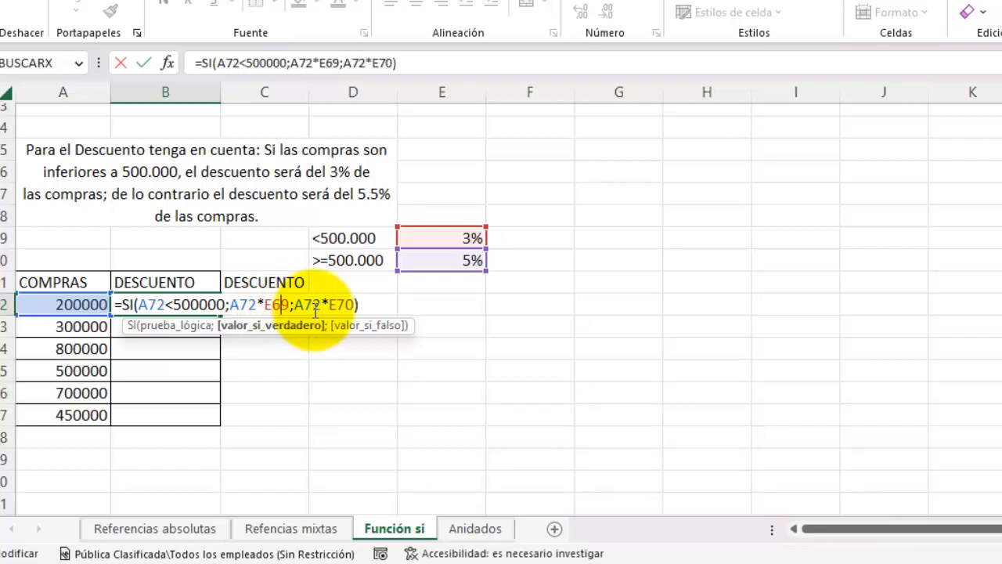
pyautogui.press('F4')
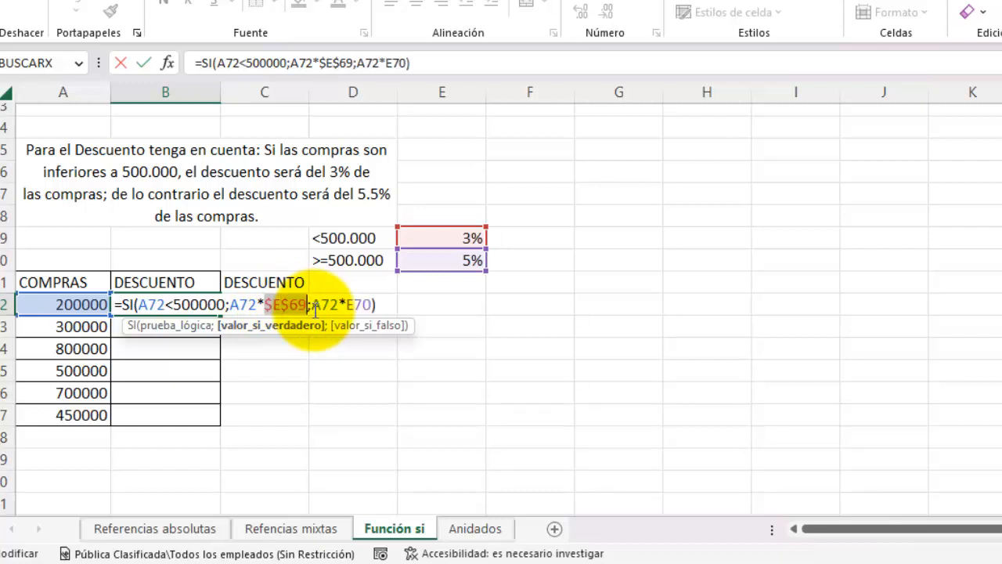
# - Make the 5% reference absolute as $E$70 in B72's false result and fill the formula down to B77
pyautogui.click(362, 305)
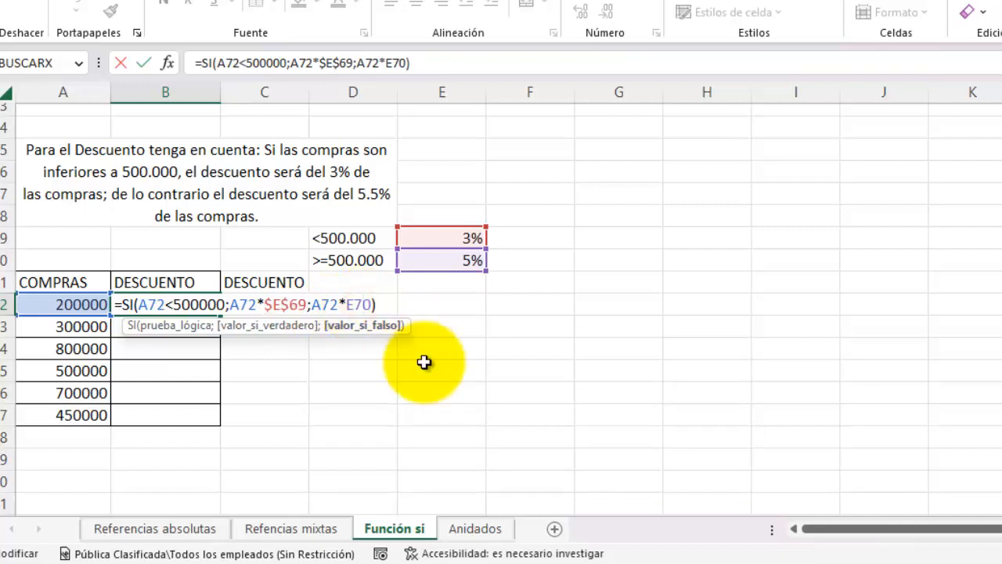
pyautogui.press('F4')
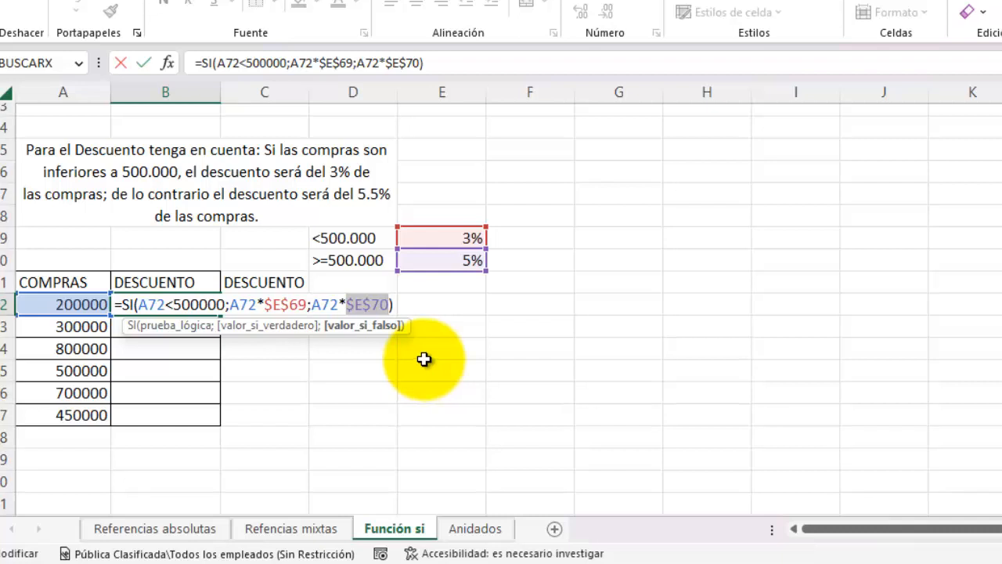
pyautogui.press('Return')
pyautogui.press('Up')
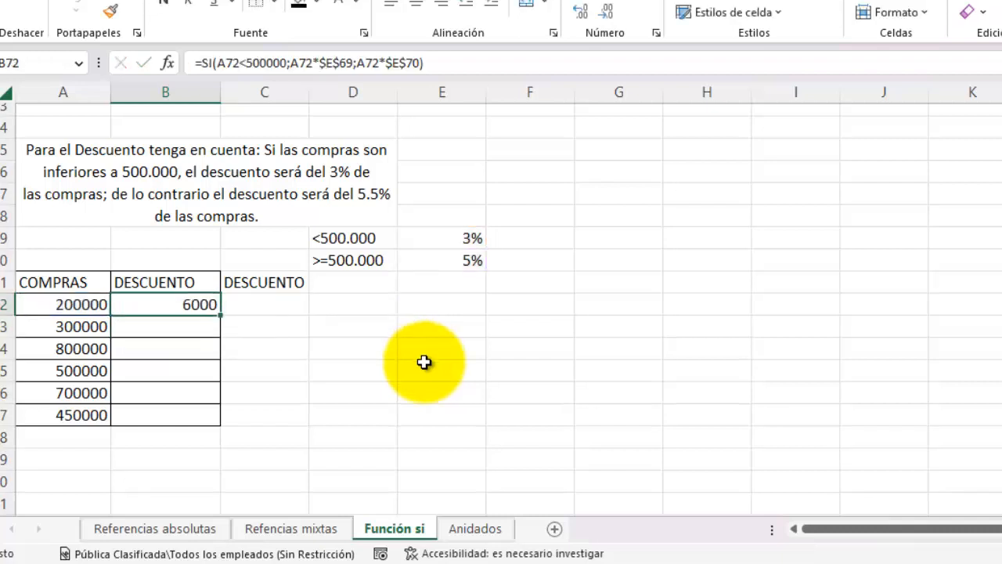
pyautogui.moveTo(219, 315); pyautogui.dragTo(207, 425)
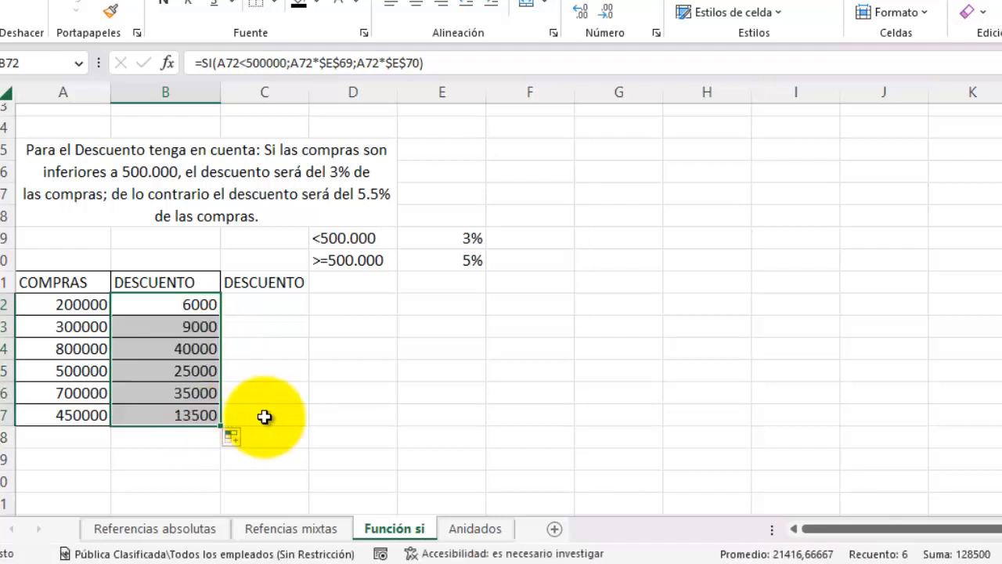
# - Review the copied formulas in B74 and B75, trace B75's references to the percentage cells, and return to B72
pyautogui.click(196, 350)
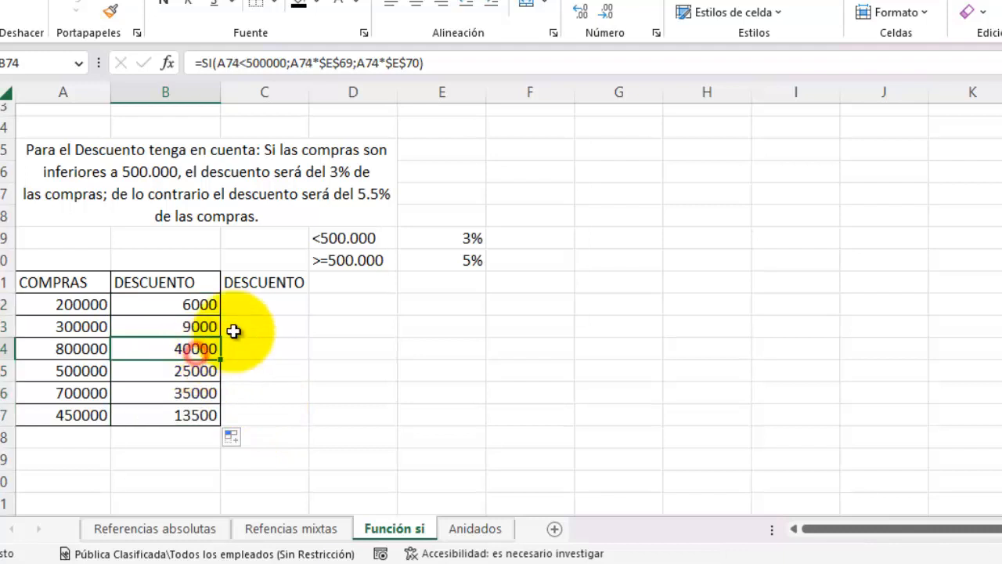
pyautogui.click(194, 371)
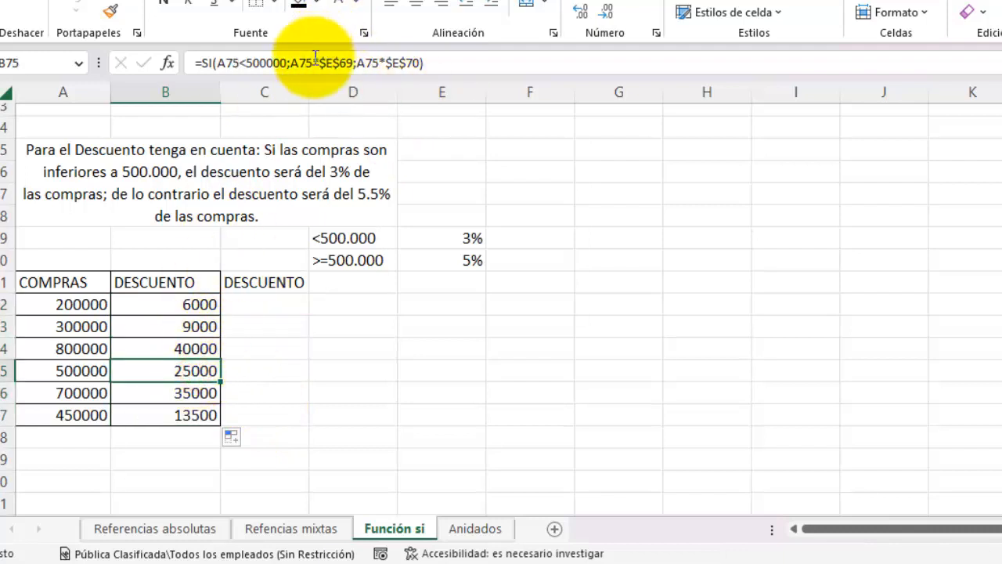
pyautogui.click(316, 56)
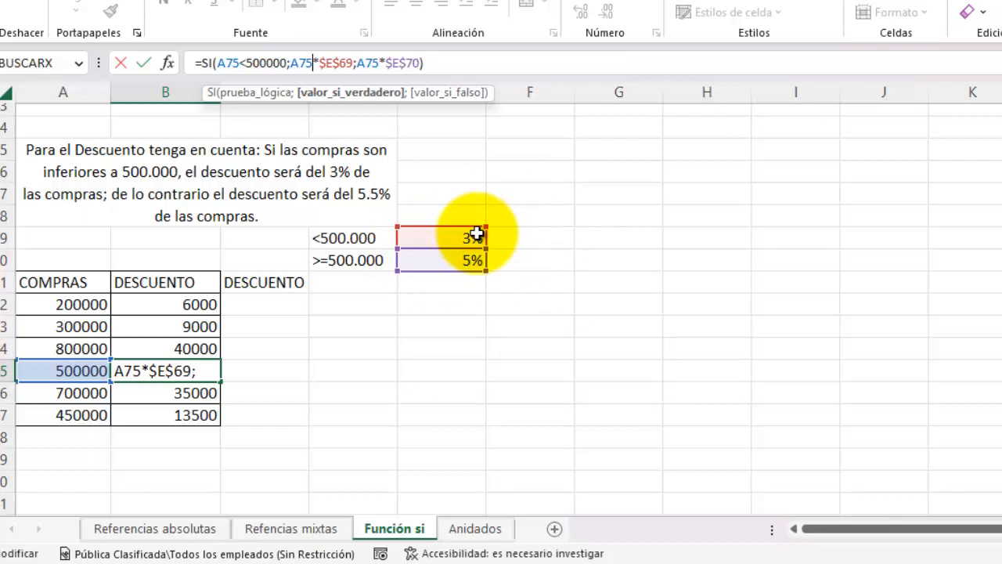
pyautogui.hotkey('ctrl', 'Return')
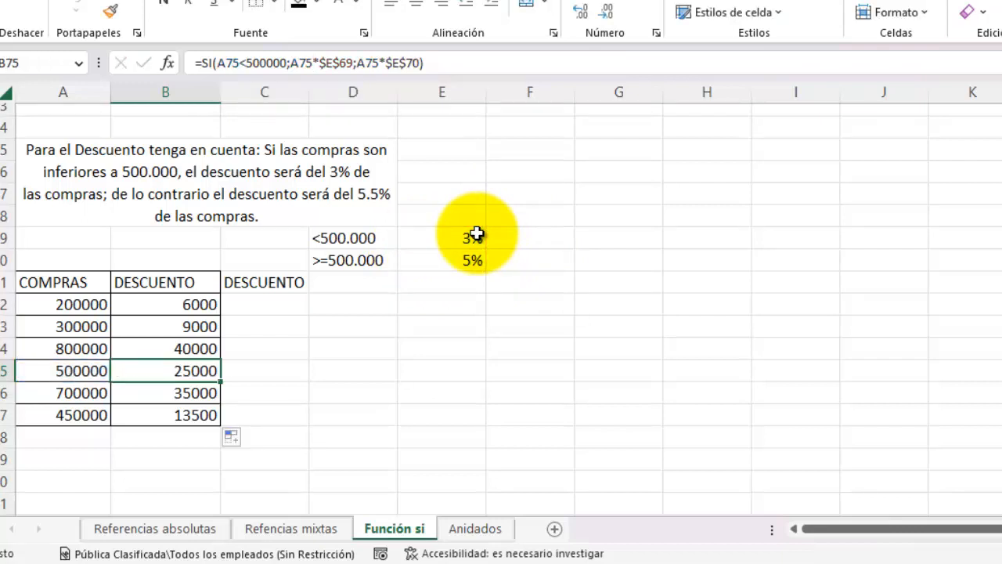
pyautogui.press('Up')
pyautogui.press('Up')
pyautogui.press('Up')
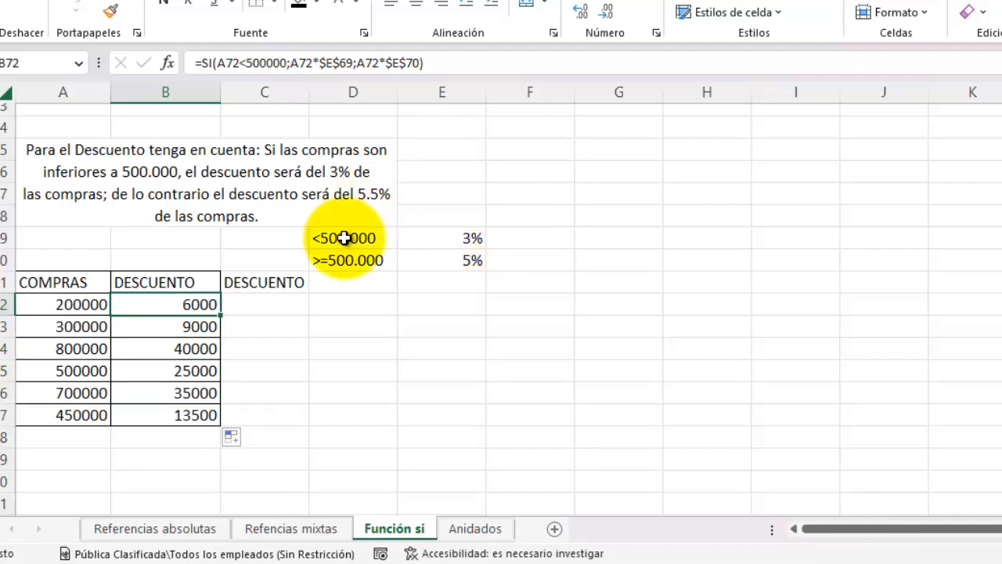
# - Start a SI formula in C72 with a logical test beginning A72>=500
pyautogui.click(264, 302)
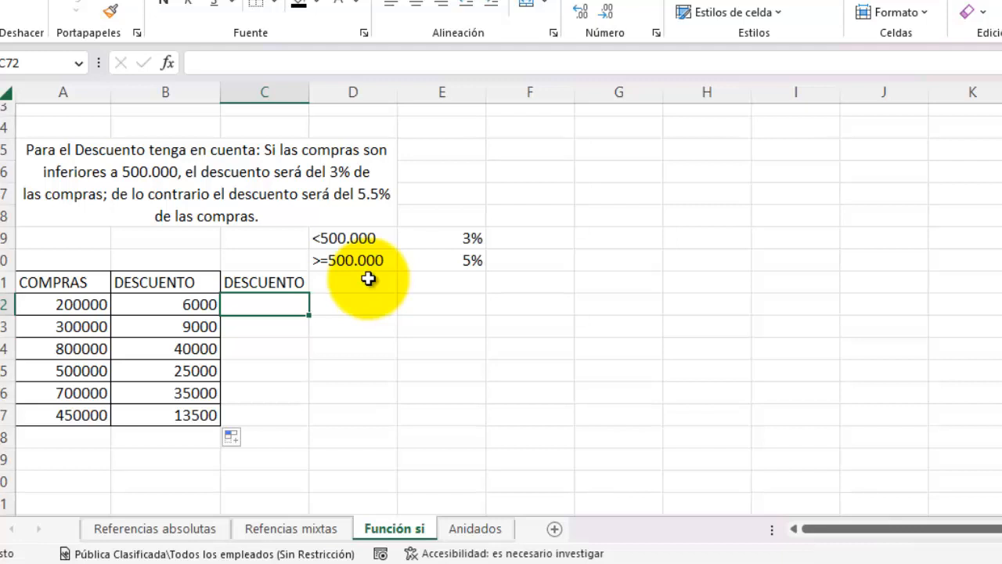
pyautogui.write('=SI(')
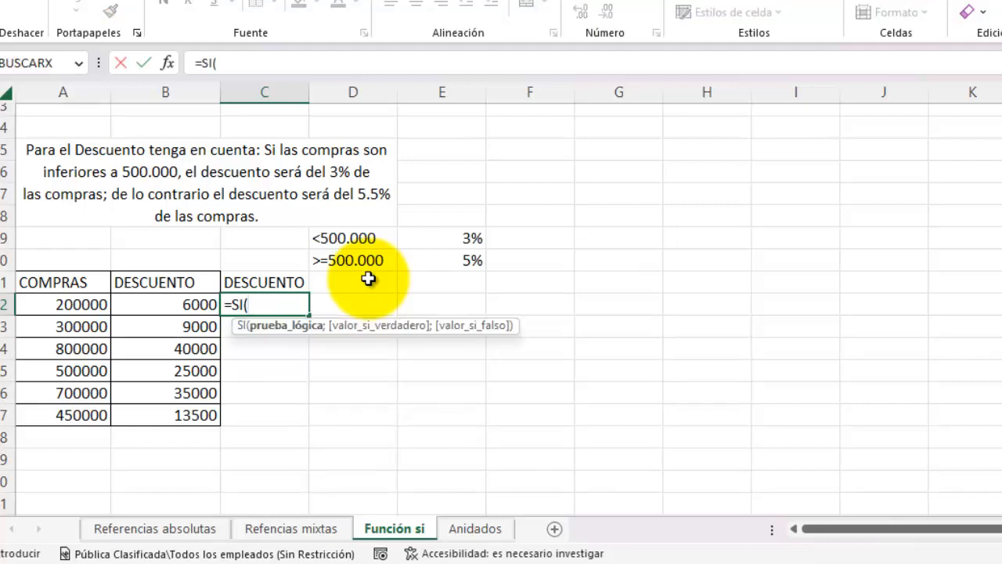
pyautogui.click(80, 304)
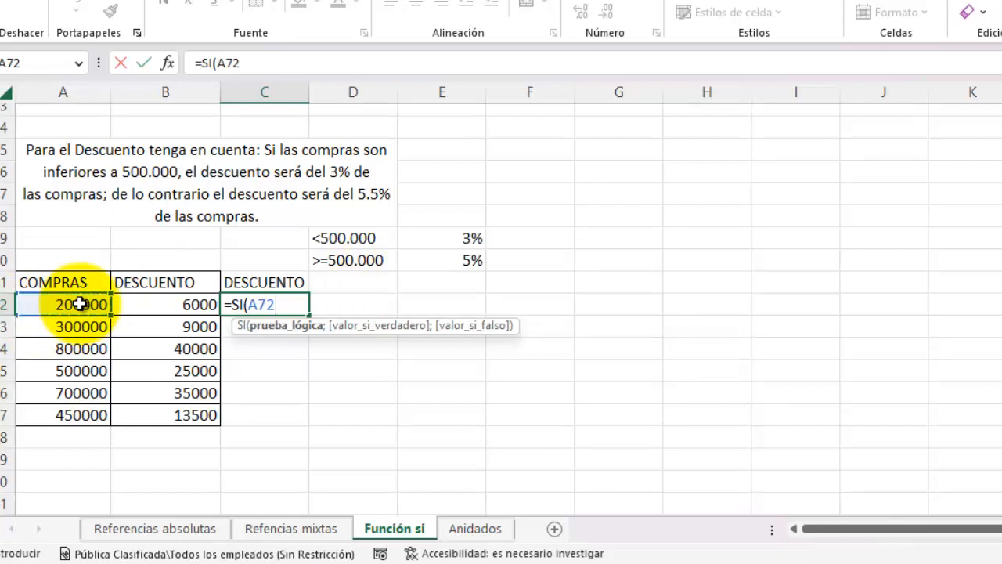
pyautogui.write('>=500')
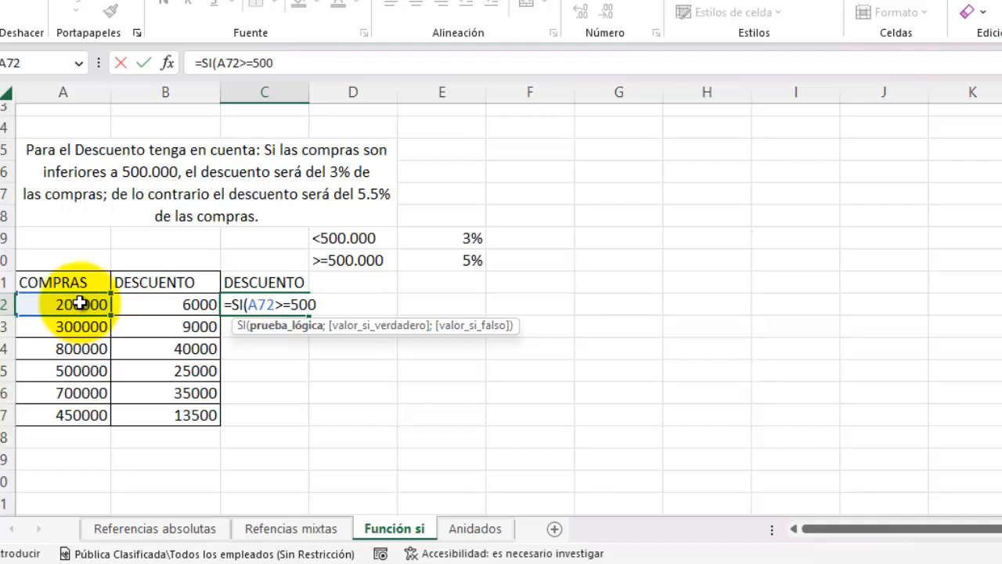
# - Complete the logical test as A72>=500000 in C72's SI formula and set its true value to A72*$E$70
pyautogui.write('000;')
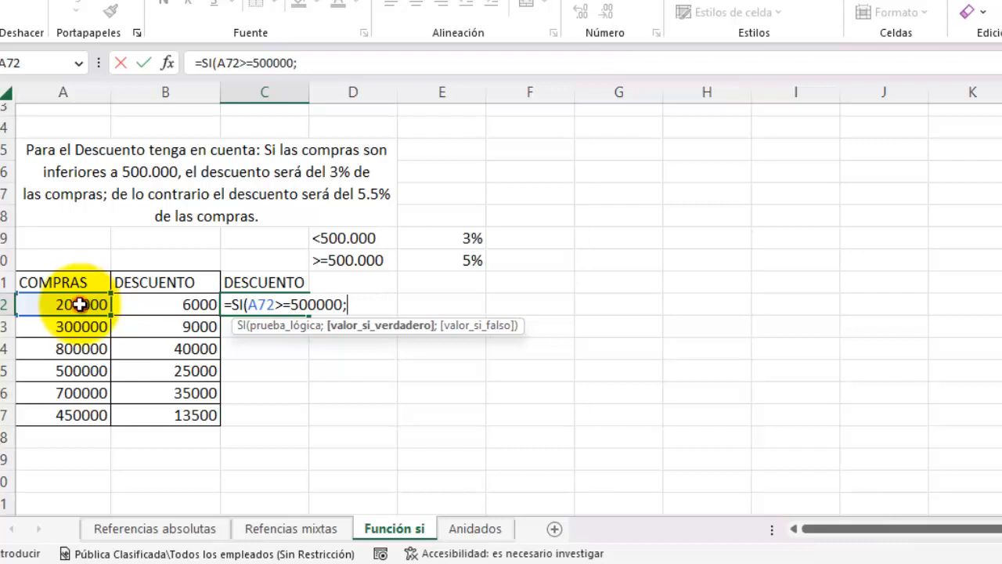
pyautogui.click(80, 304)
pyautogui.write('*')
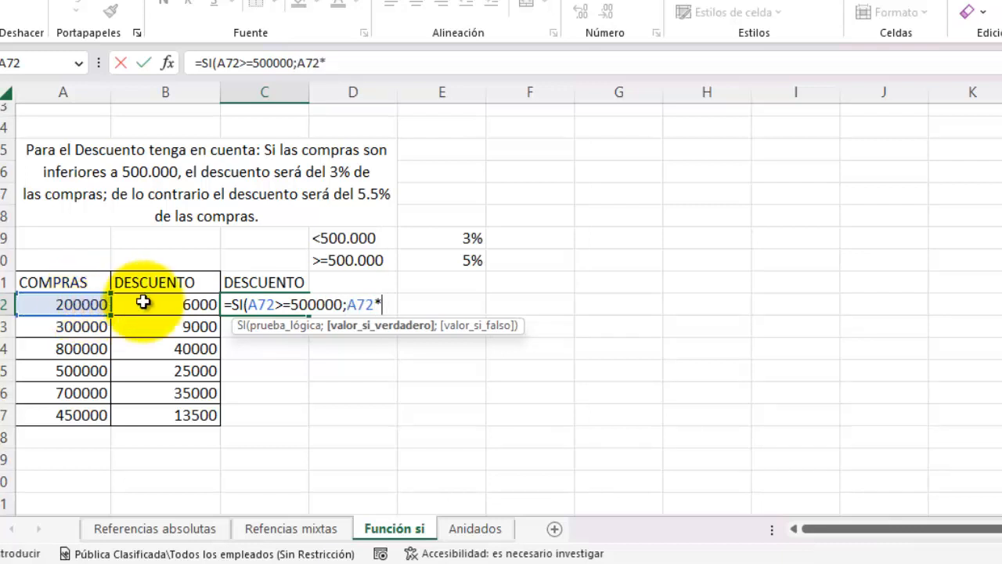
pyautogui.click(459, 261)
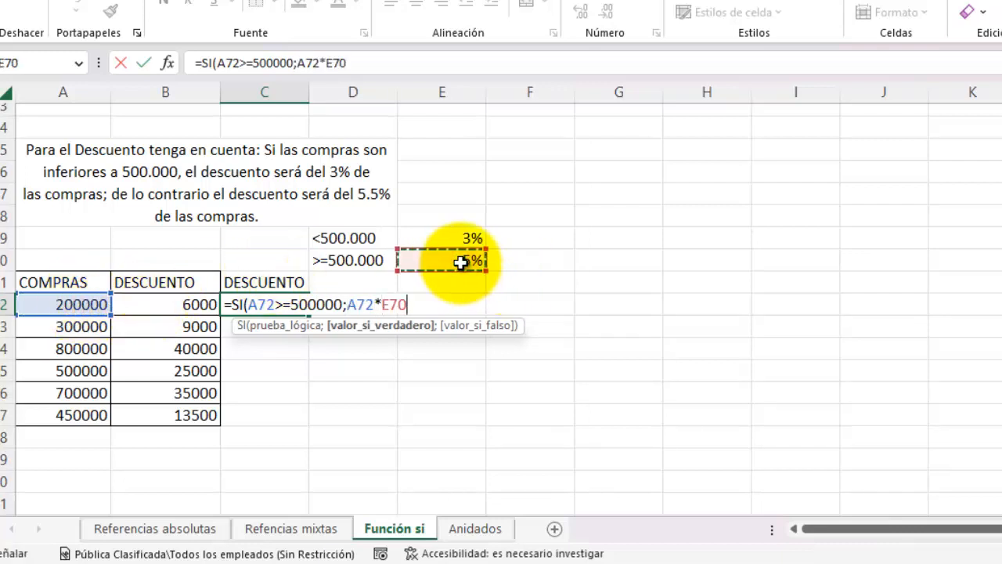
pyautogui.press('F4')
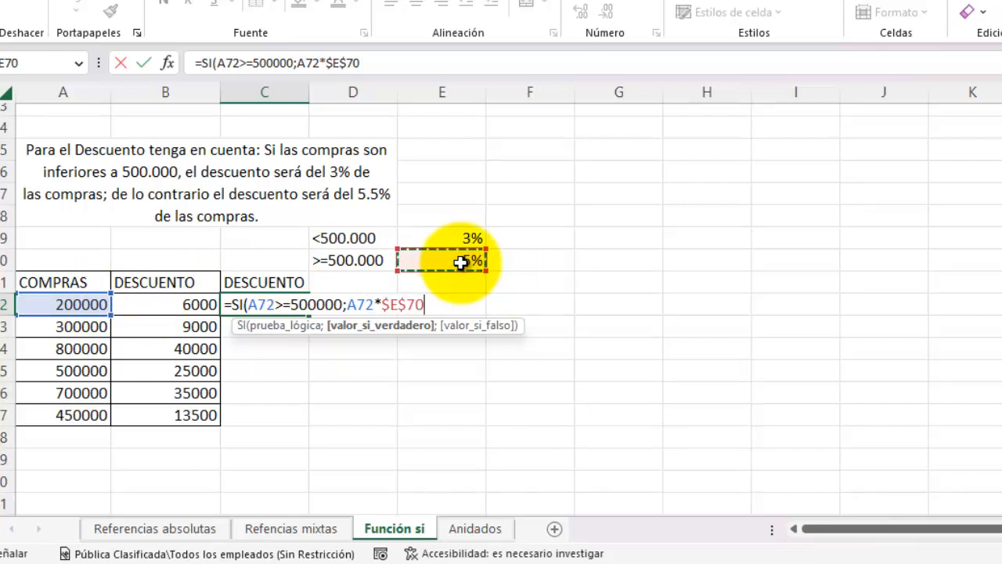
pyautogui.write(';')
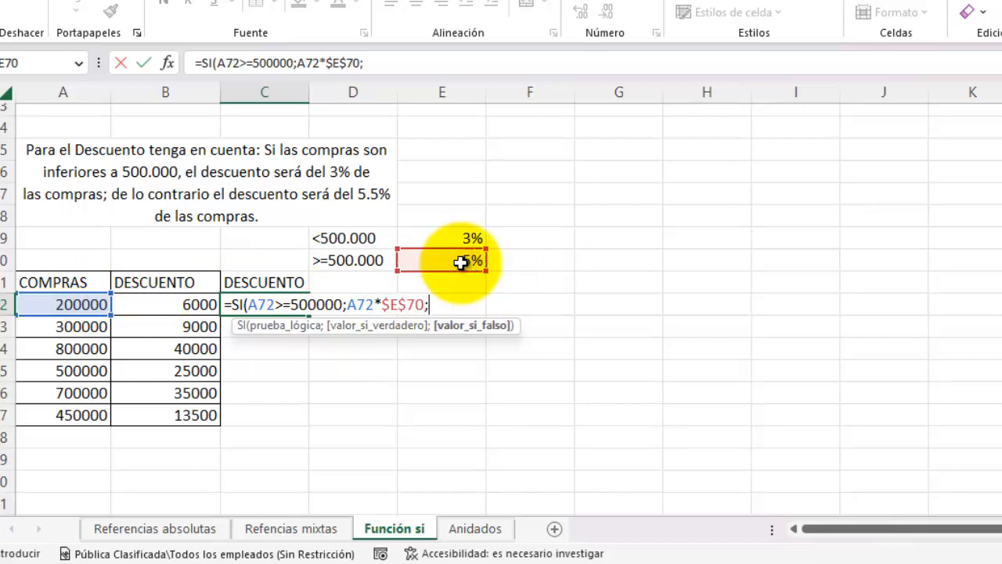
# - Set the false value of C72's SI formula to A72*$E$69 and enter the finished formula
pyautogui.click(69, 299)
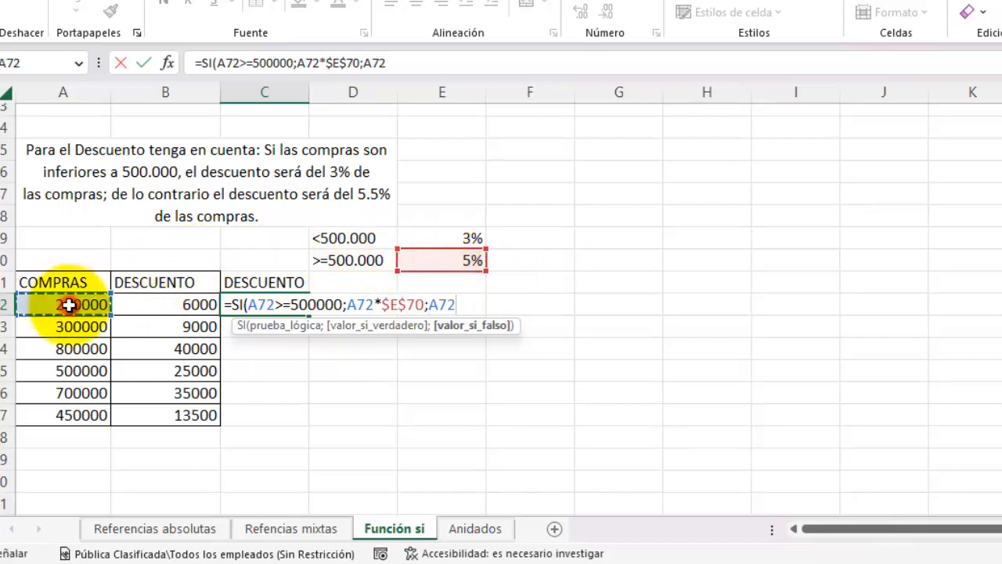
pyautogui.write('*')
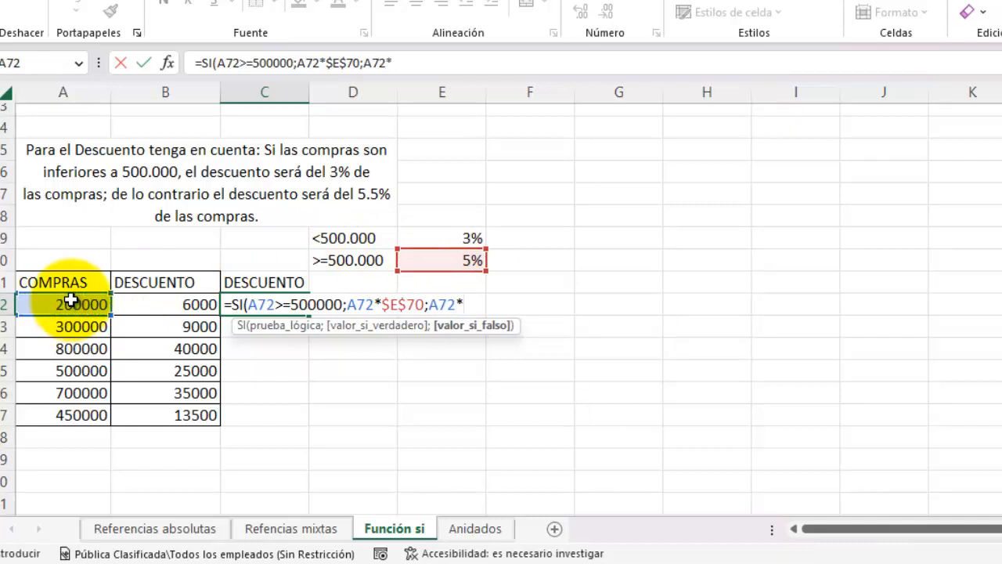
pyautogui.click(440, 236)
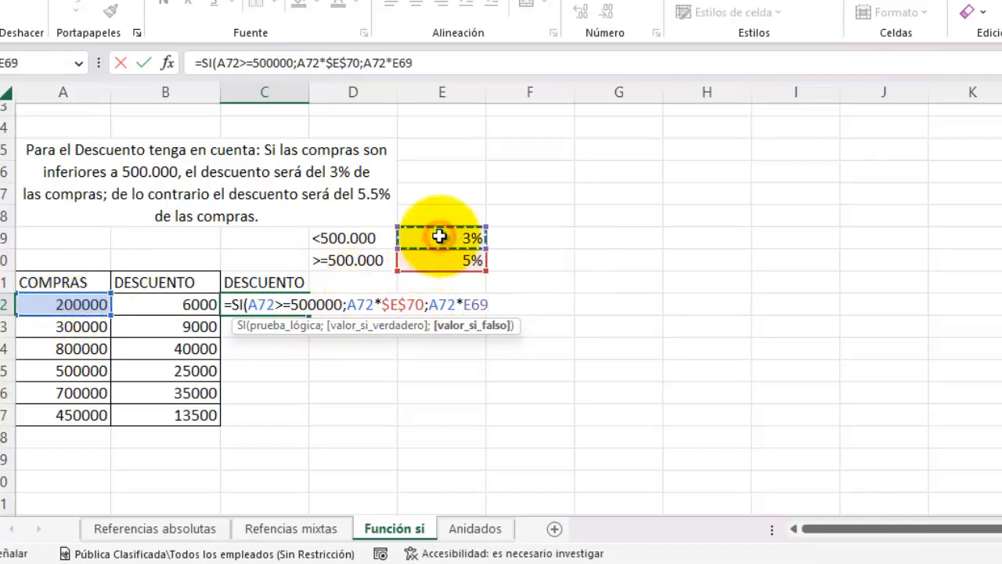
pyautogui.press('F4')
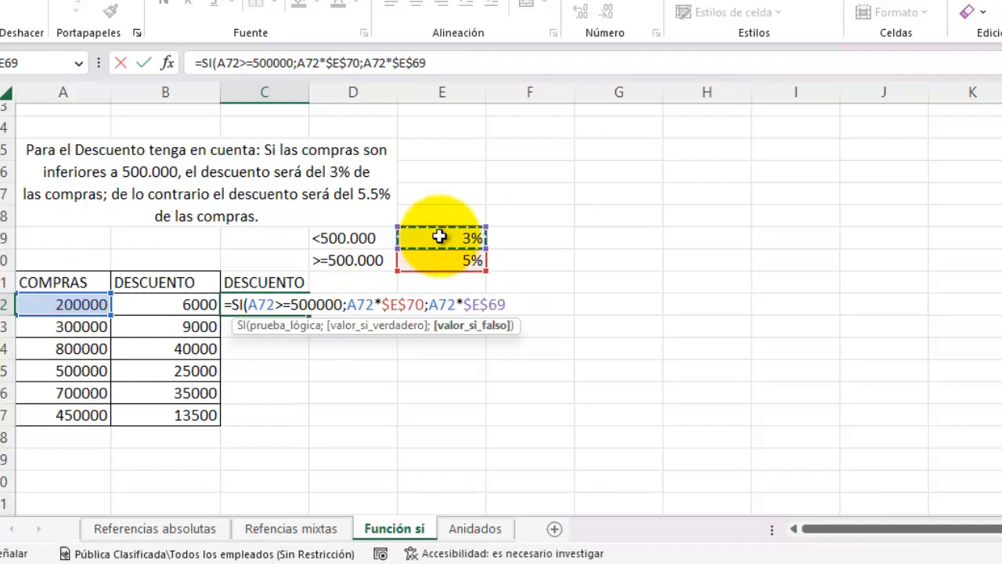
pyautogui.write(')')
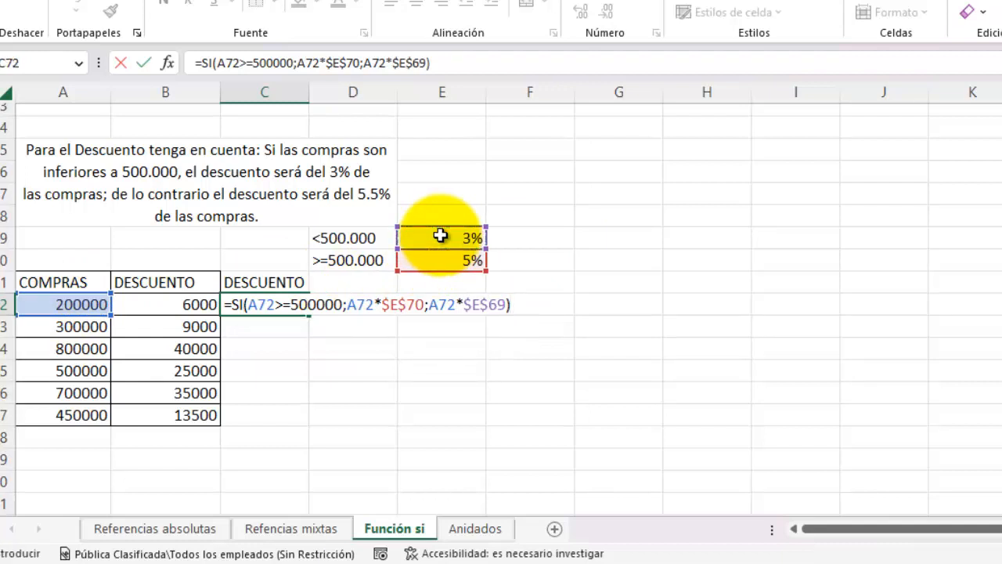
pyautogui.press('Return')
pyautogui.press('Up')
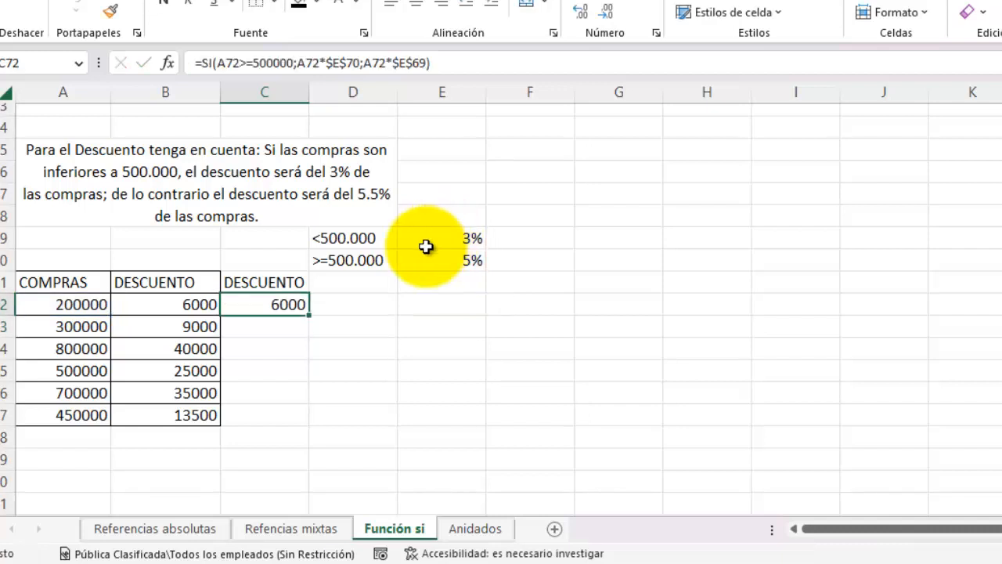
# - Fill the discount formula from C72 down through C77 and apply all borders to C71:C77
pyautogui.moveTo(309, 313); pyautogui.dragTo(290, 427)
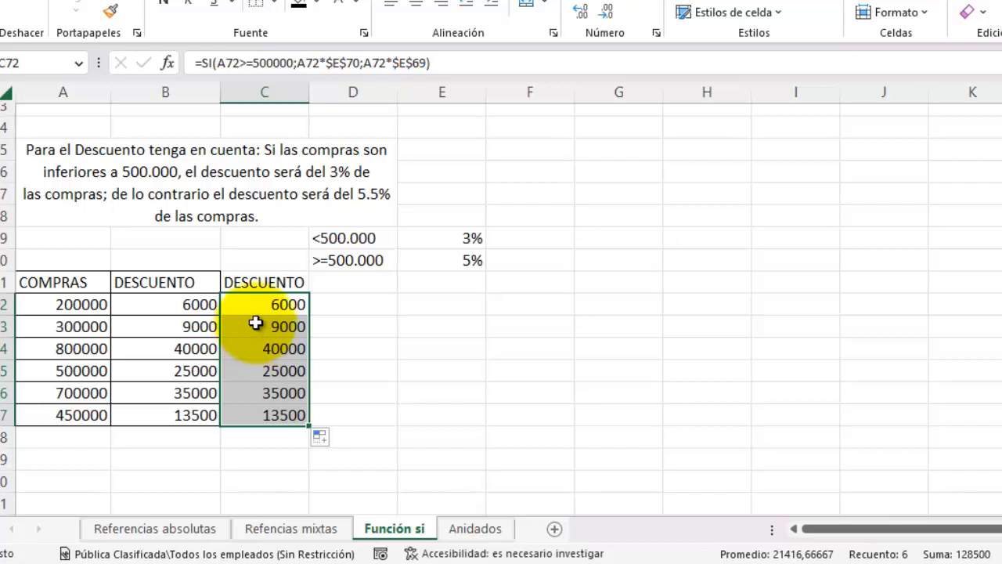
pyautogui.moveTo(259, 276); pyautogui.dragTo(251, 411)
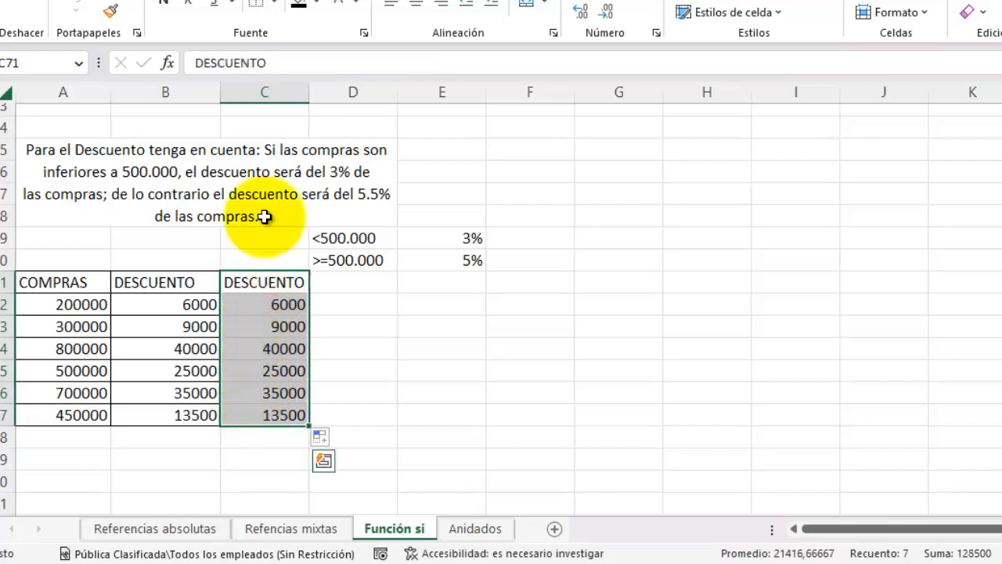
pyautogui.click(273, 5)
pyautogui.click(267, 192)
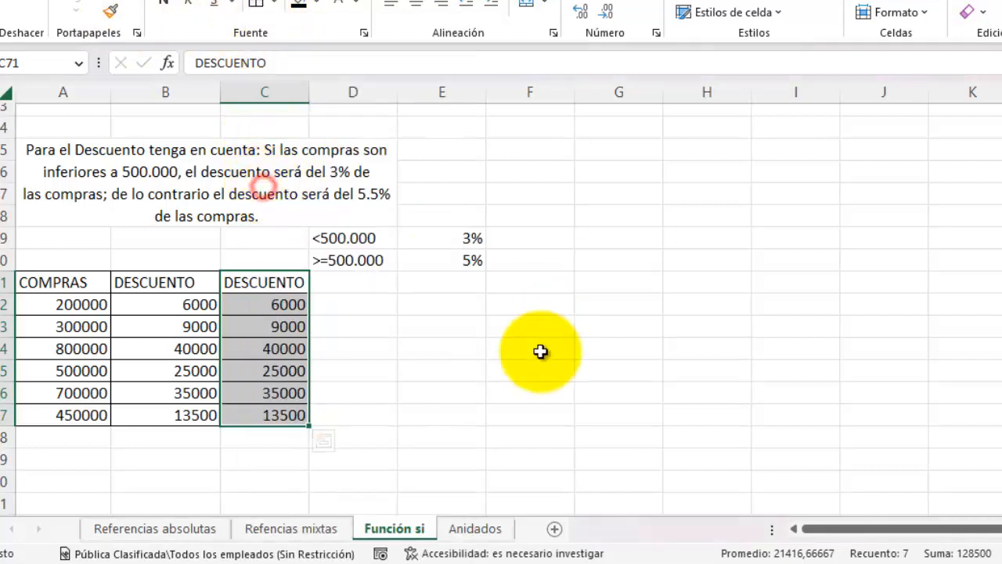
pyautogui.click(470, 369)
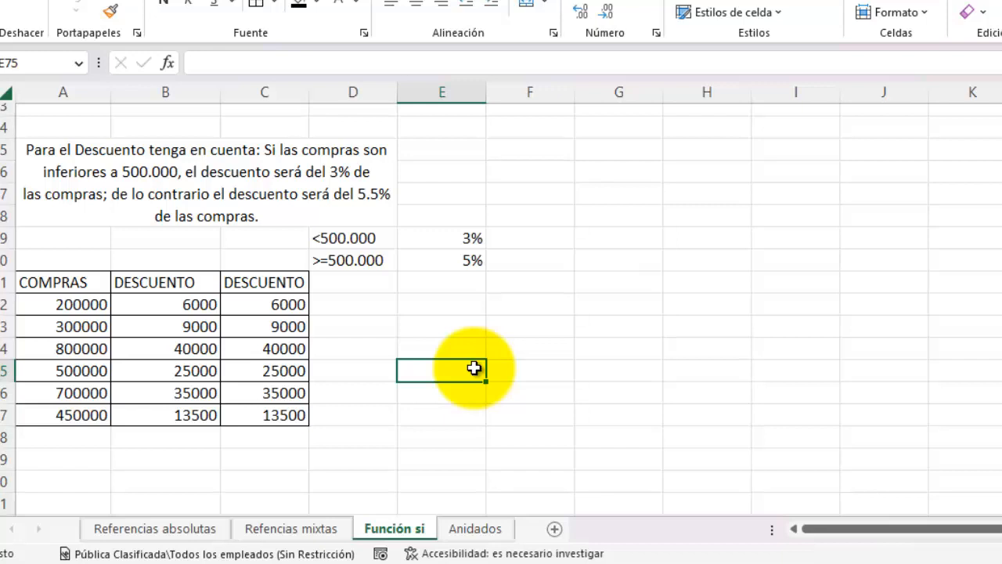
# - Open the Anidados sheet and examine the nested SI flowchart, its syntax and the grade conditions table
pyautogui.click(475, 528)
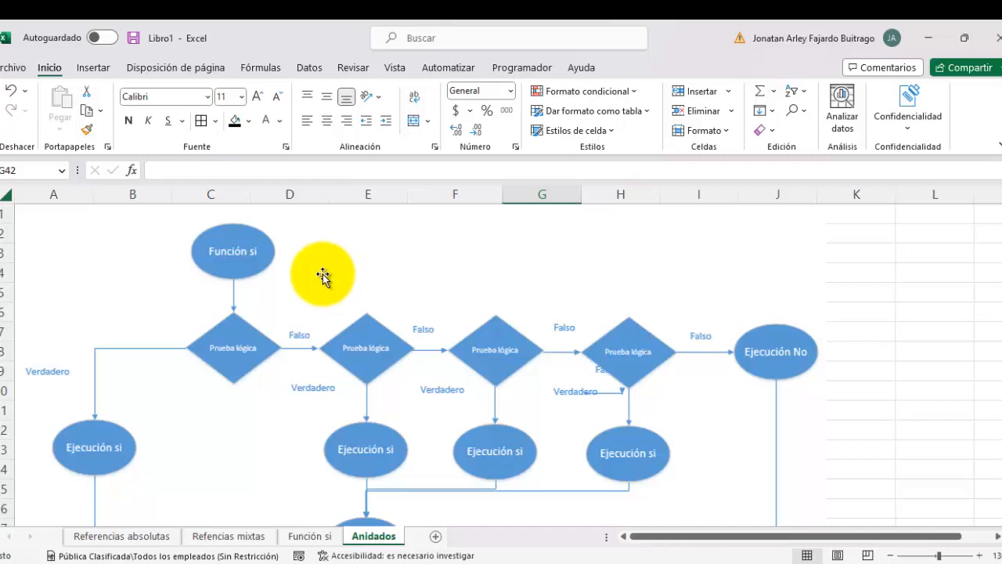
pyautogui.scroll(-9, 322, 274)
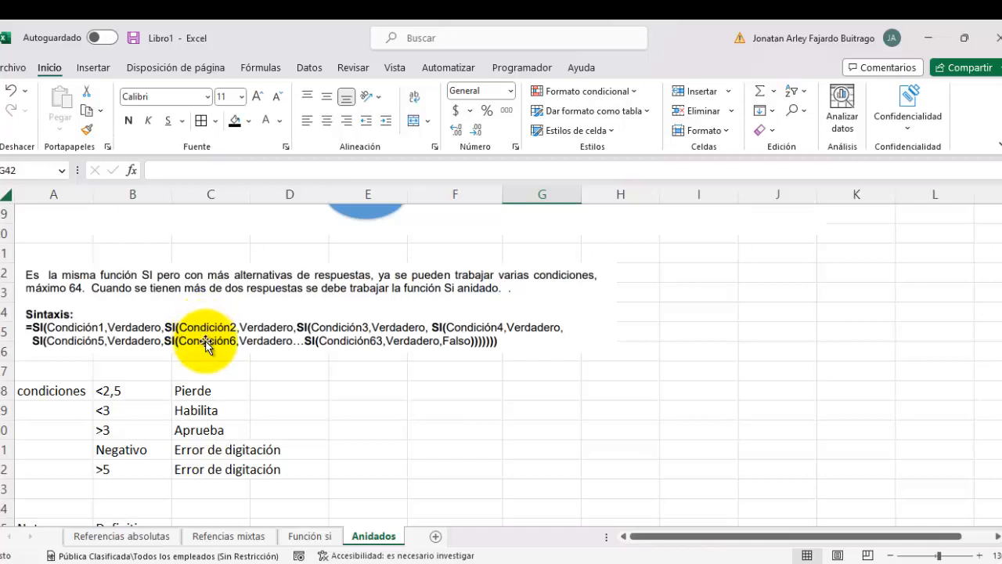
pyautogui.scroll(6, 217, 347)
pyautogui.scroll(-1, 217, 348)
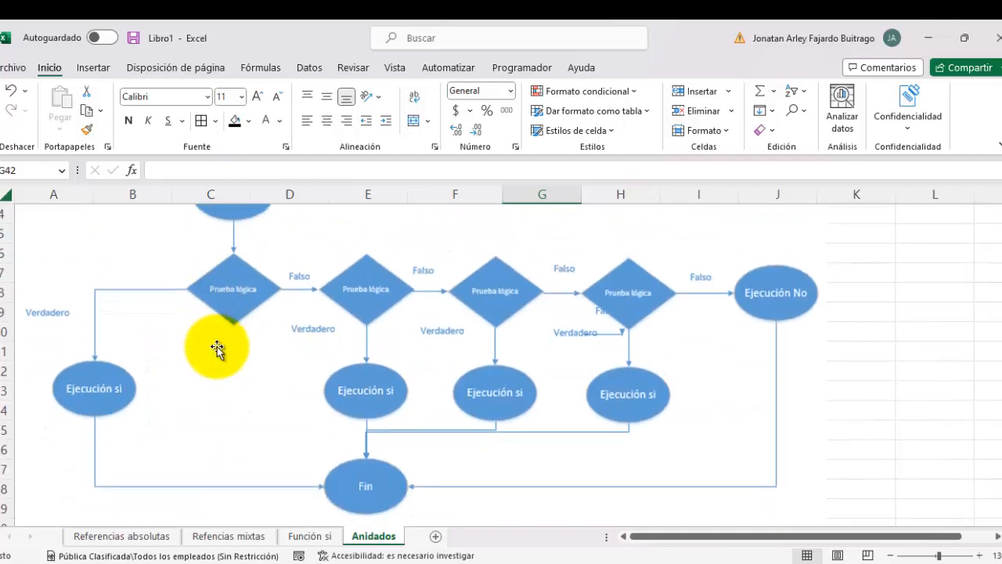
pyautogui.scroll(1, 217, 346)
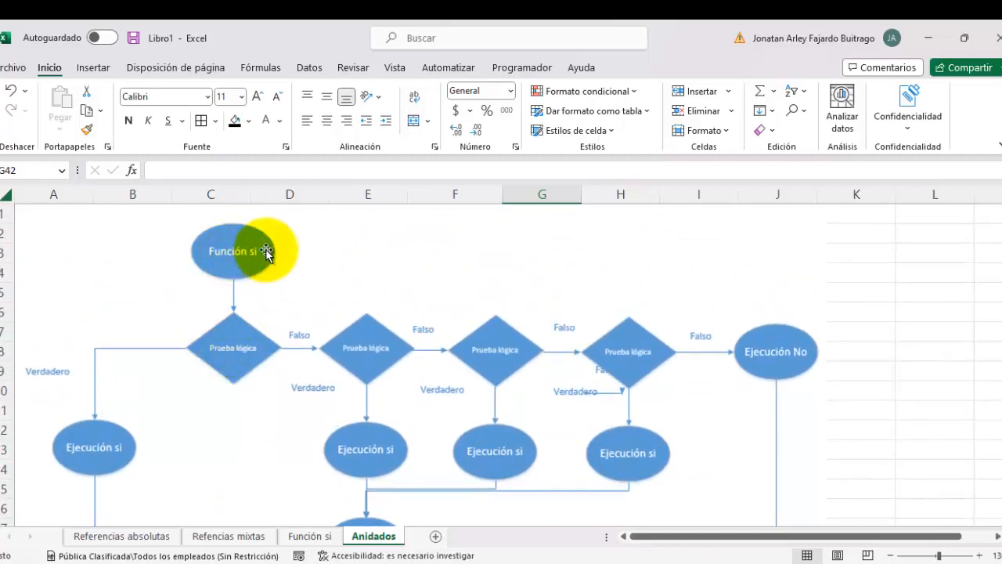
pyautogui.scroll(-1, 250, 344)
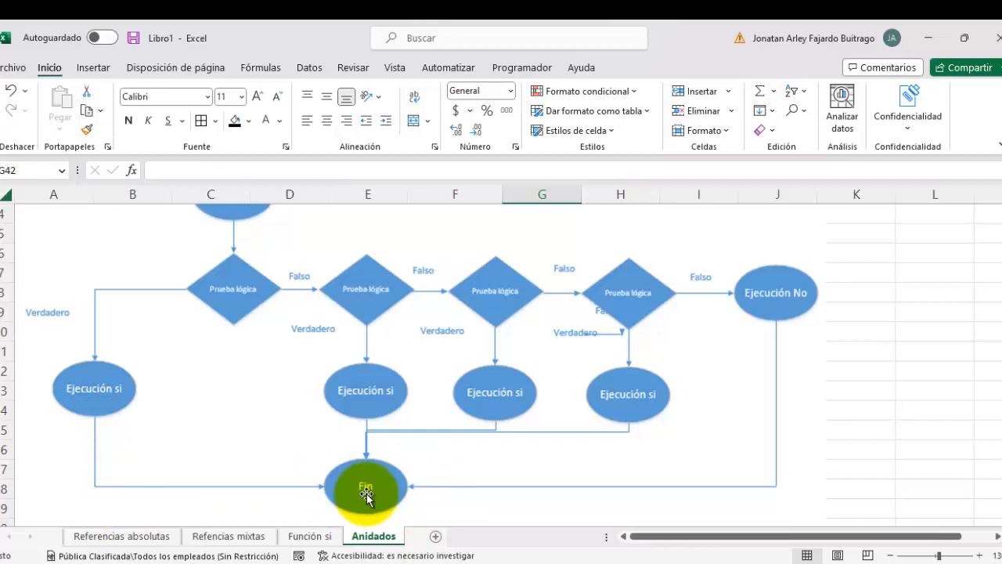
pyautogui.scroll(1, 261, 488)
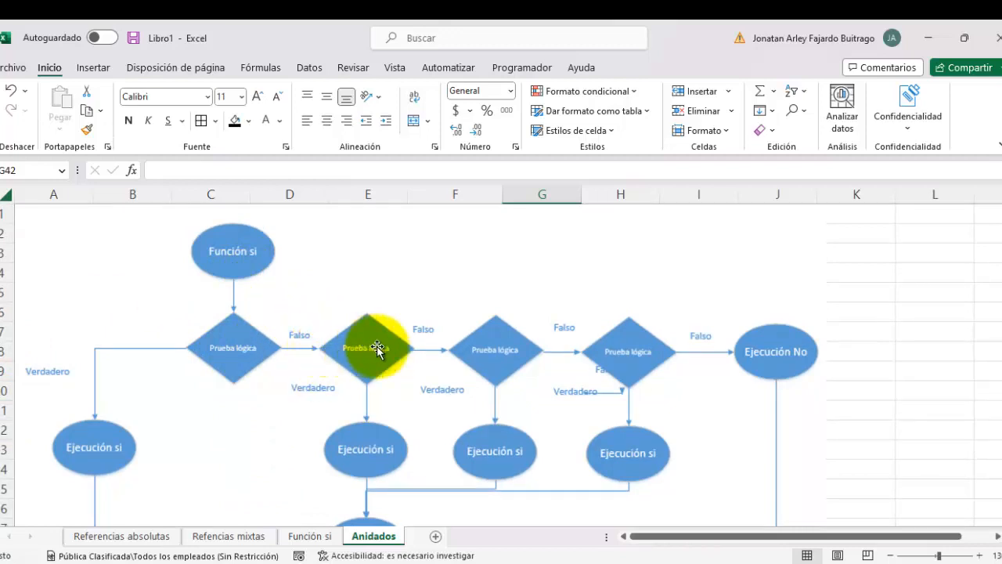
pyautogui.scroll(-1, 376, 349)
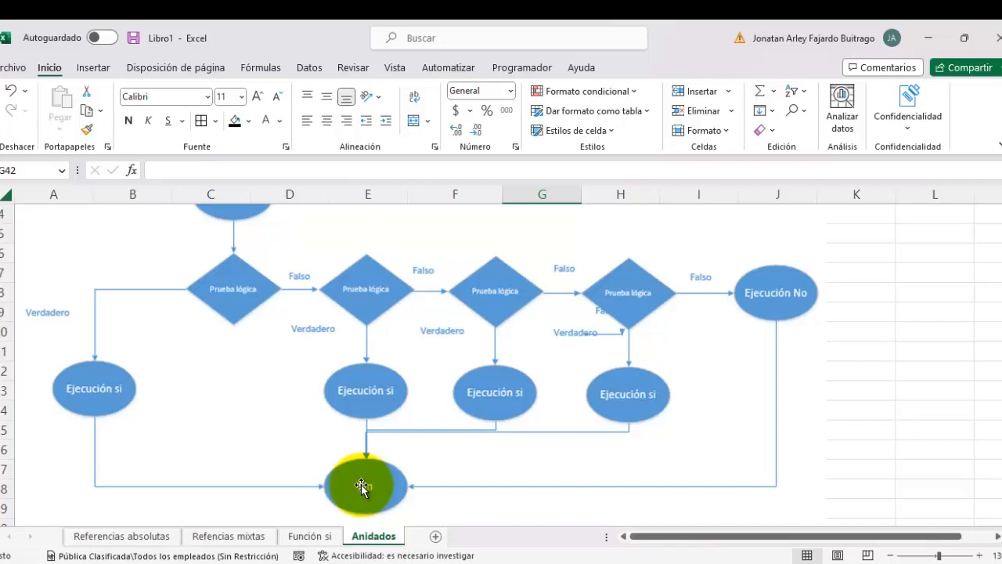
pyautogui.scroll(1, 364, 479)
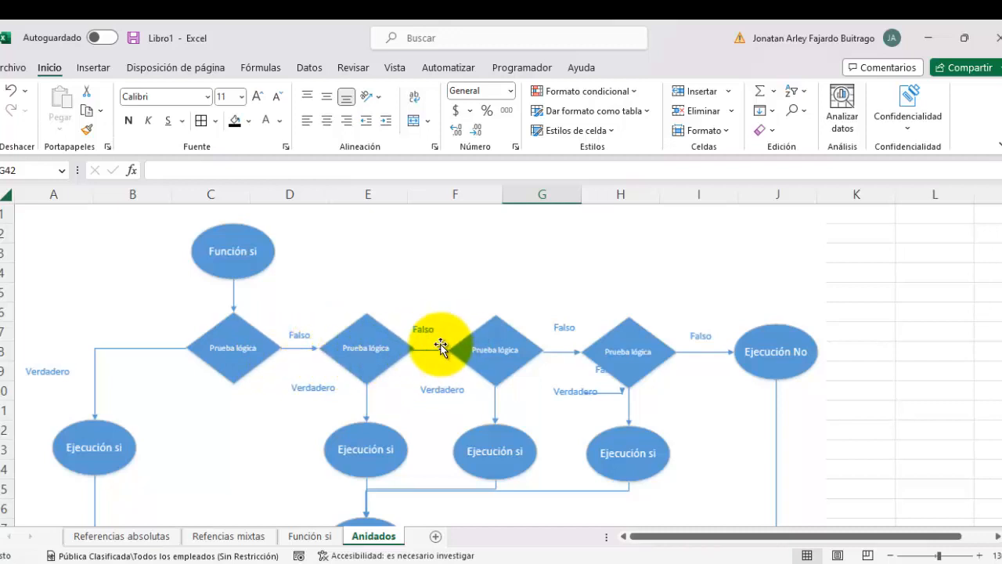
pyautogui.scroll(-1, 473, 321)
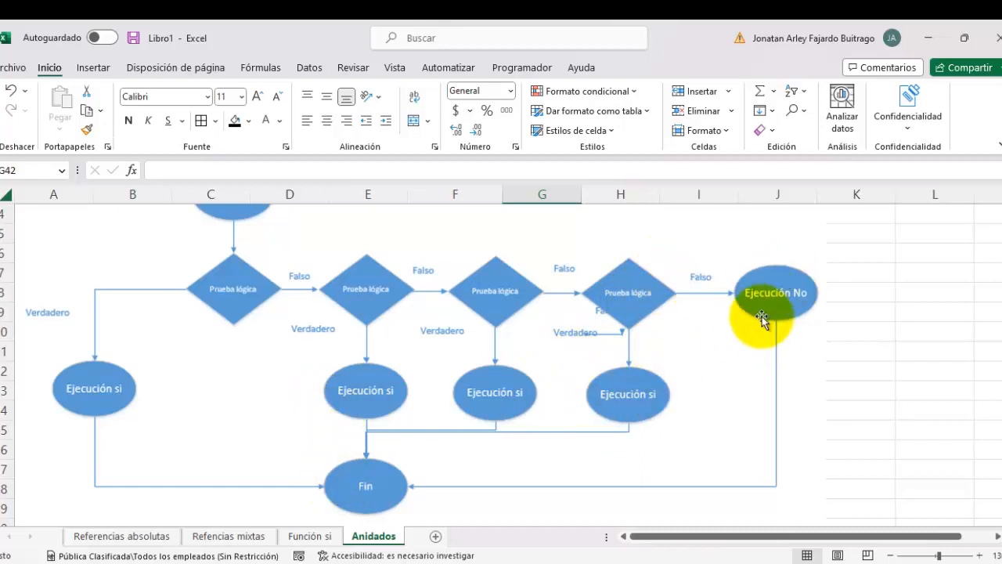
pyautogui.scroll(-1, 771, 286)
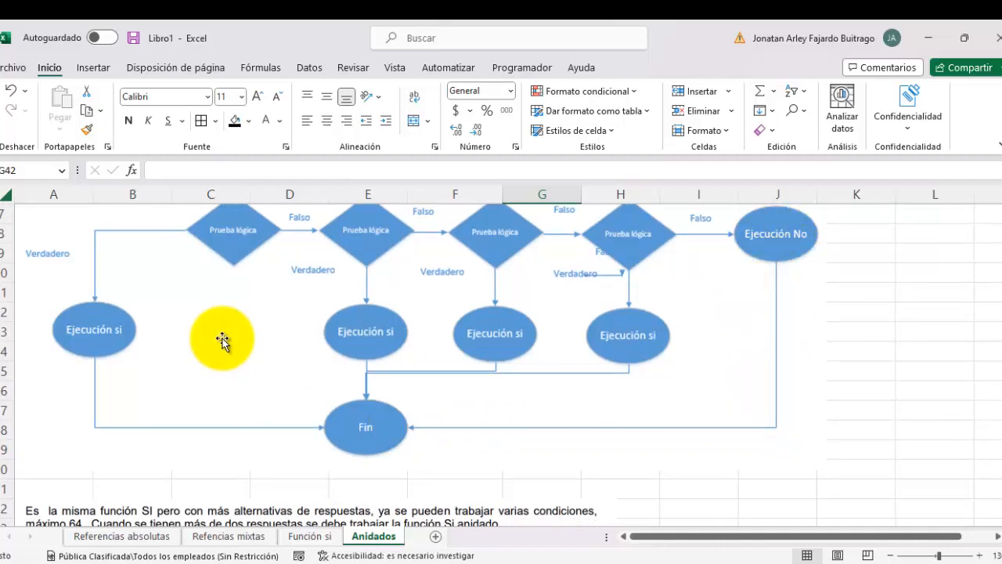
pyautogui.scroll(-5, 222, 340)
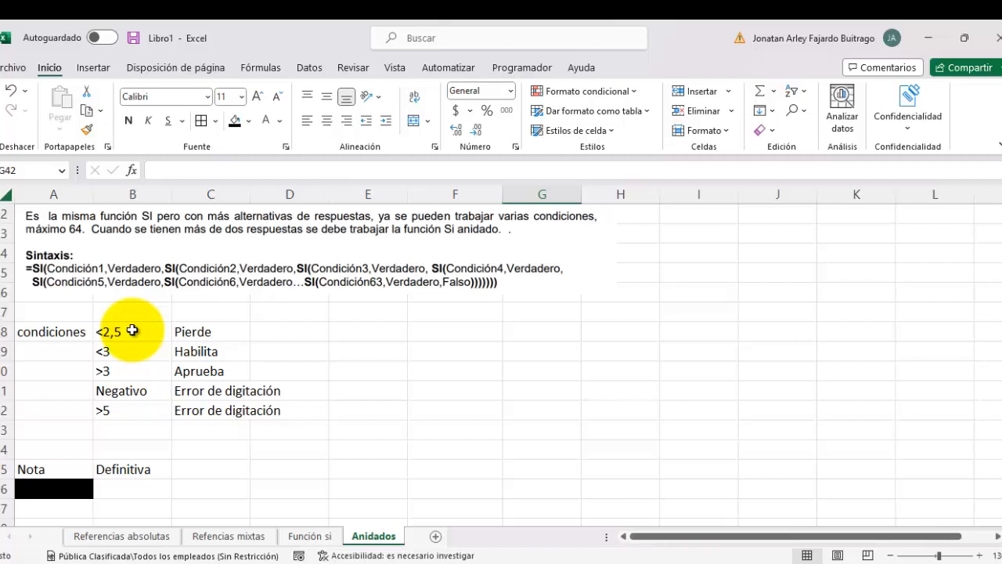
pyautogui.click(152, 389)
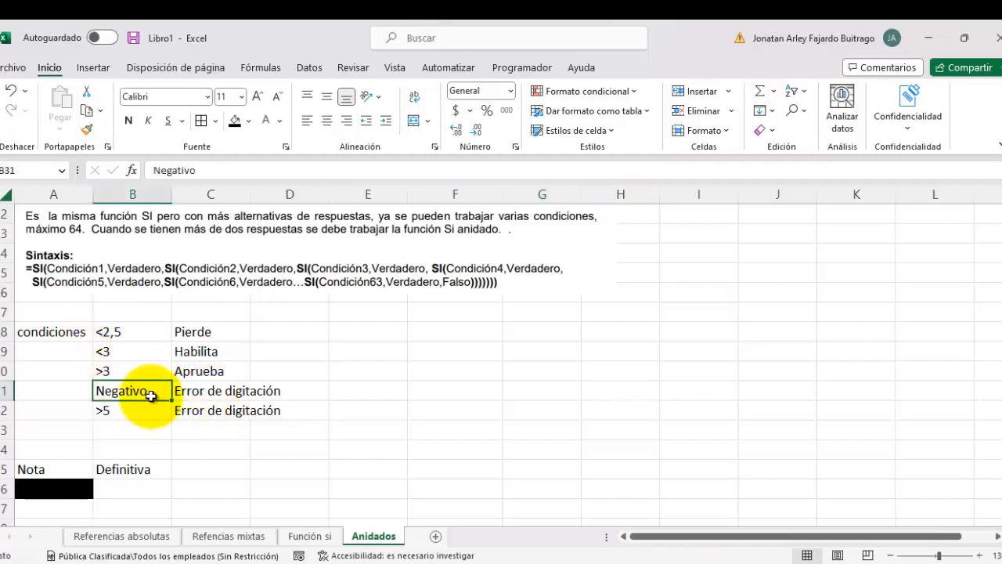
pyautogui.click(116, 410)
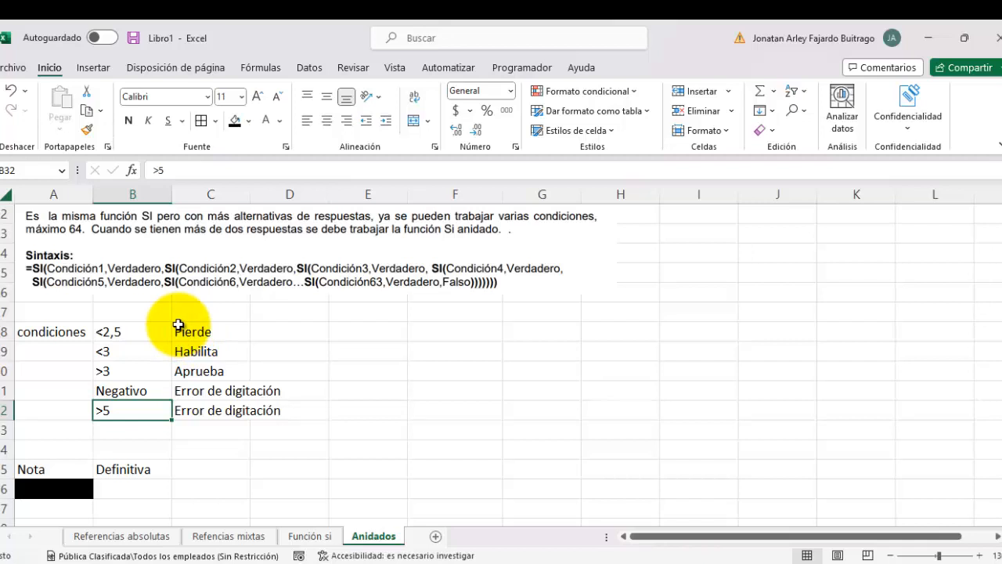
# - Enter -3 as the test grade in cell A36 under Nota
pyautogui.click(40, 490)
pyautogui.write('3')
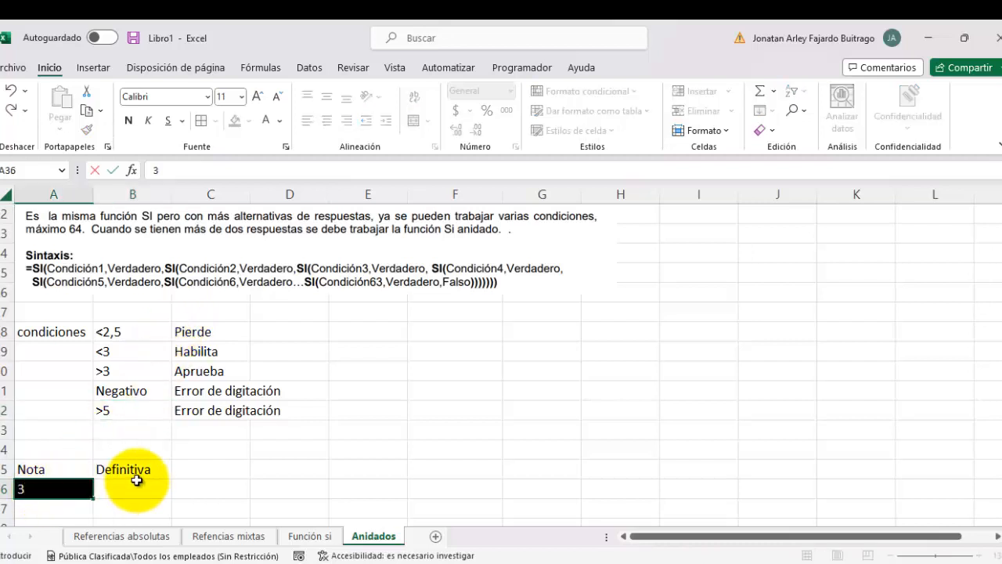
pyautogui.press('BackSpace')
pyautogui.write('-3')
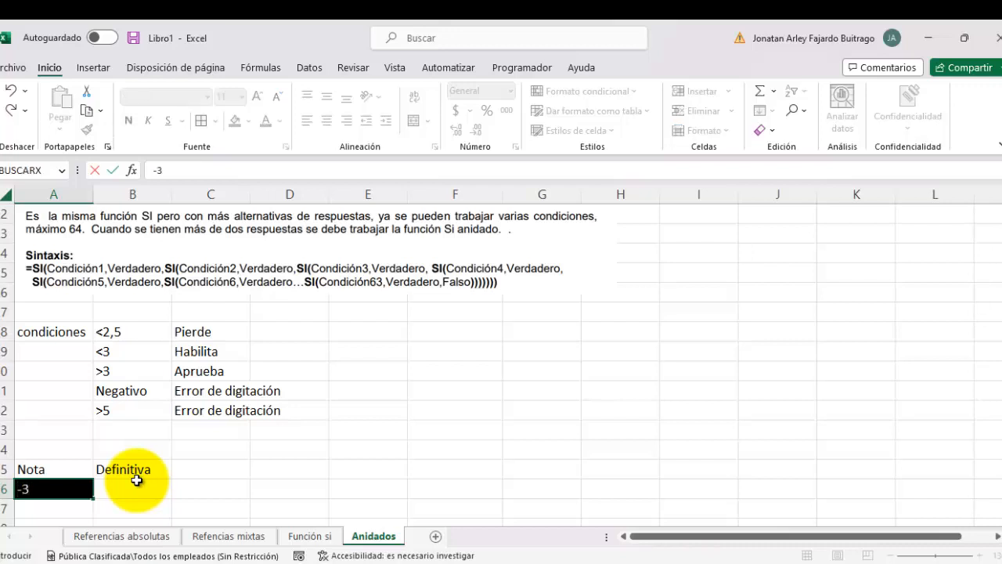
pyautogui.press('Return')
pyautogui.click(81, 487)
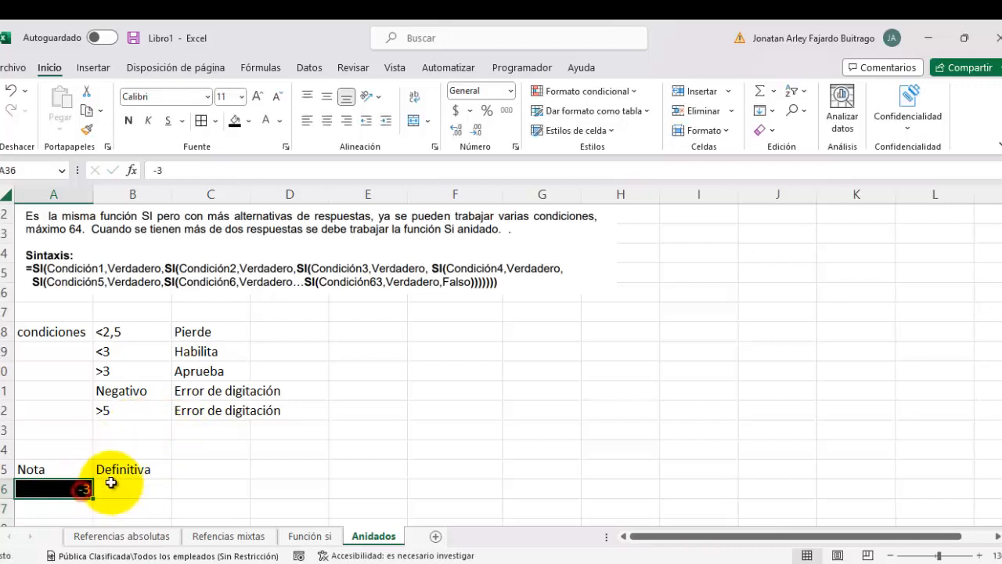
# - Compare the grade in A36 with the <2,5 condition and its Pierde result in the conditions table
pyautogui.moveTo(120, 332); pyautogui.dragTo(219, 333)
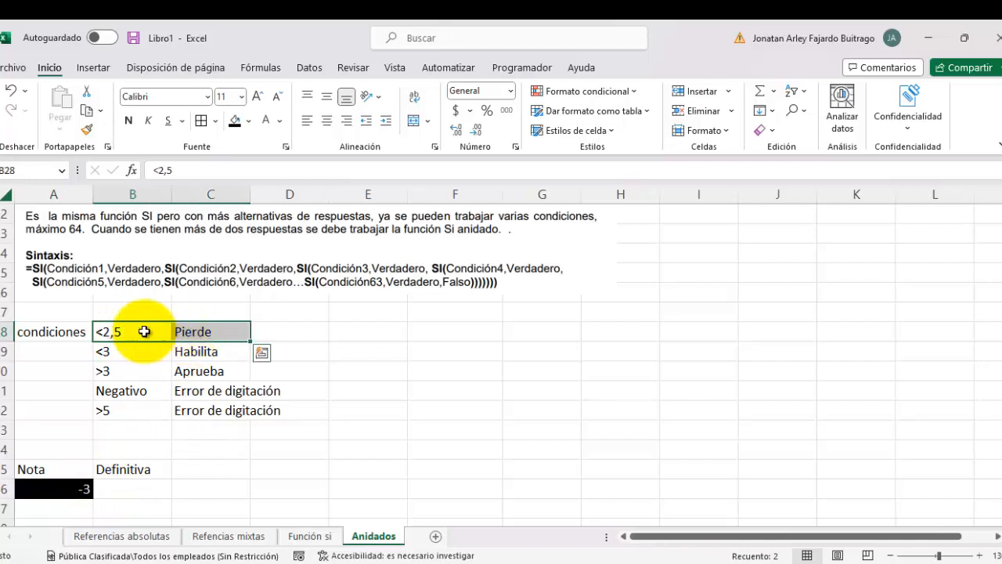
pyautogui.click(122, 331)
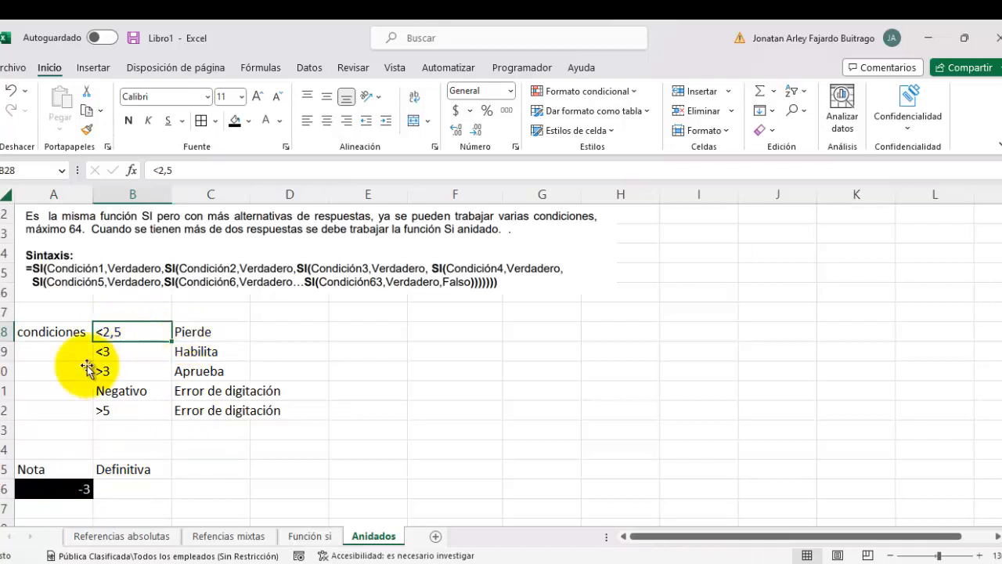
pyautogui.click(68, 487)
pyautogui.click(136, 330)
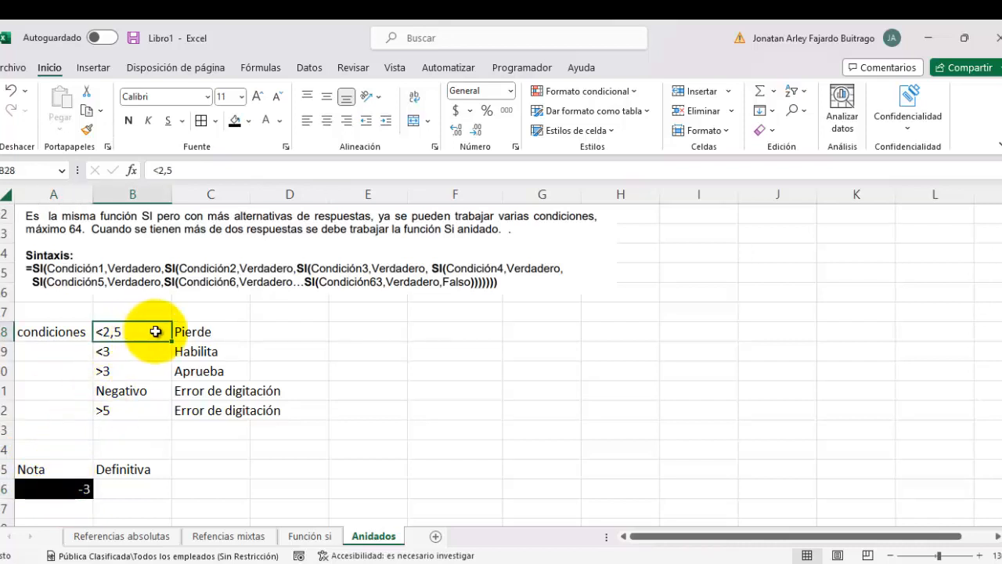
pyautogui.click(197, 332)
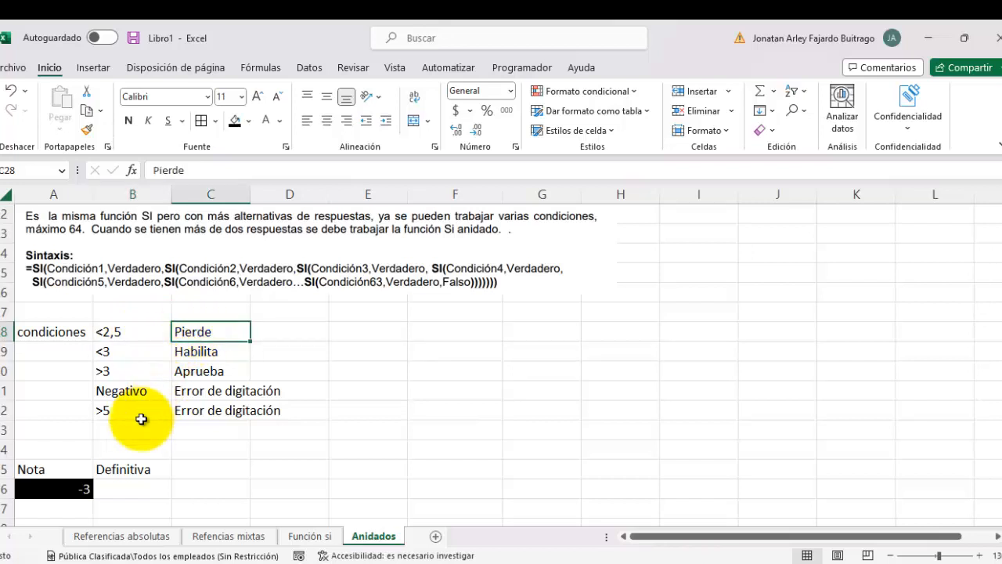
# - Compare the grade in A36 with the Negativo condition and its result in the conditions table
pyautogui.click(67, 489)
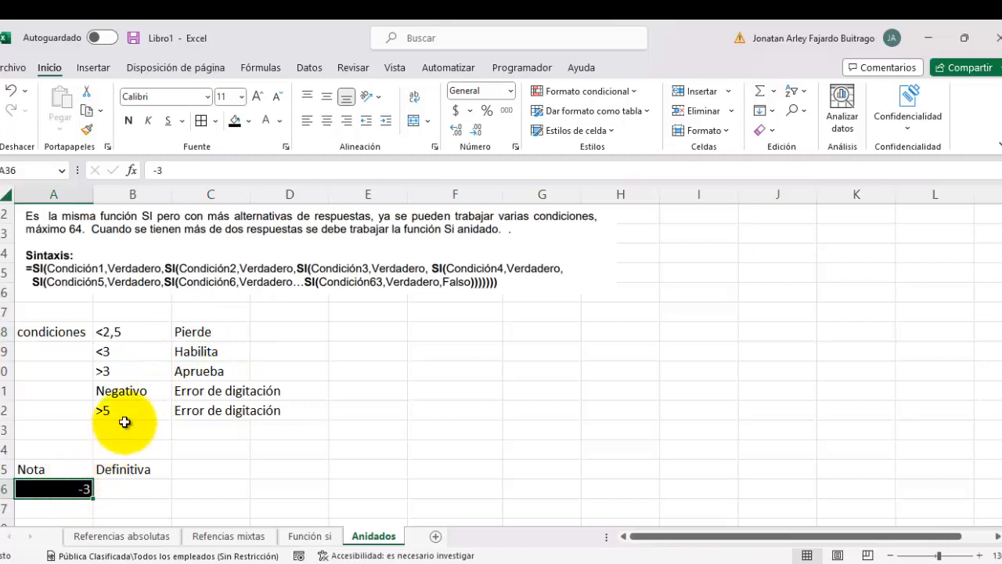
pyautogui.click(129, 392)
pyautogui.click(206, 393)
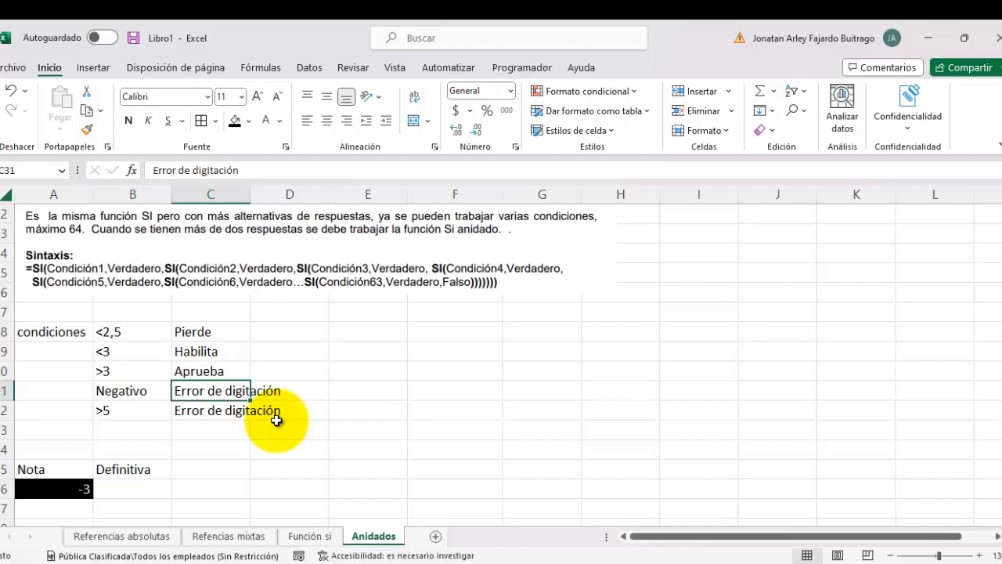
# - Copy the Negativo condition and its Error de digitación result from B31:C31 into D28:E28
pyautogui.press('Left')
pyautogui.hotkey('shift', 'Right')
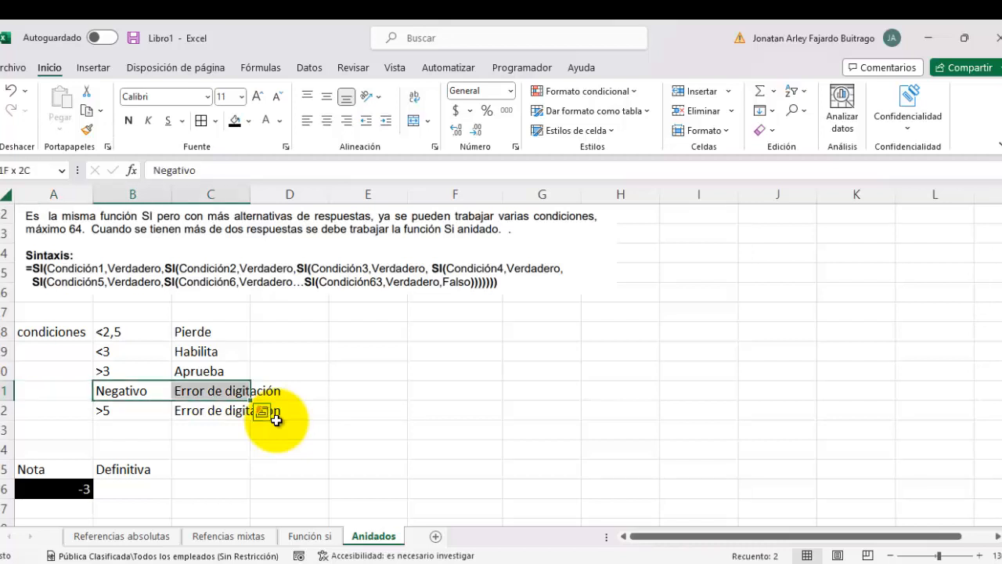
pyautogui.hotkey('ctrl', 'c')
pyautogui.press('Right')
pyautogui.press('Up')
pyautogui.press('Up')
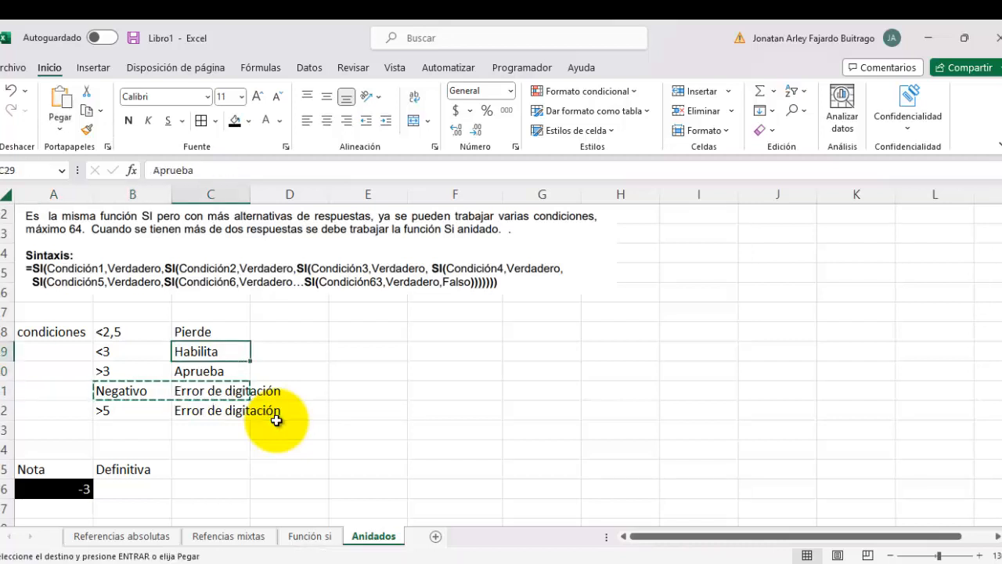
pyautogui.press('Right')
pyautogui.press('Up')
pyautogui.hotkey('ctrl', 'v')
pyautogui.press('Return')
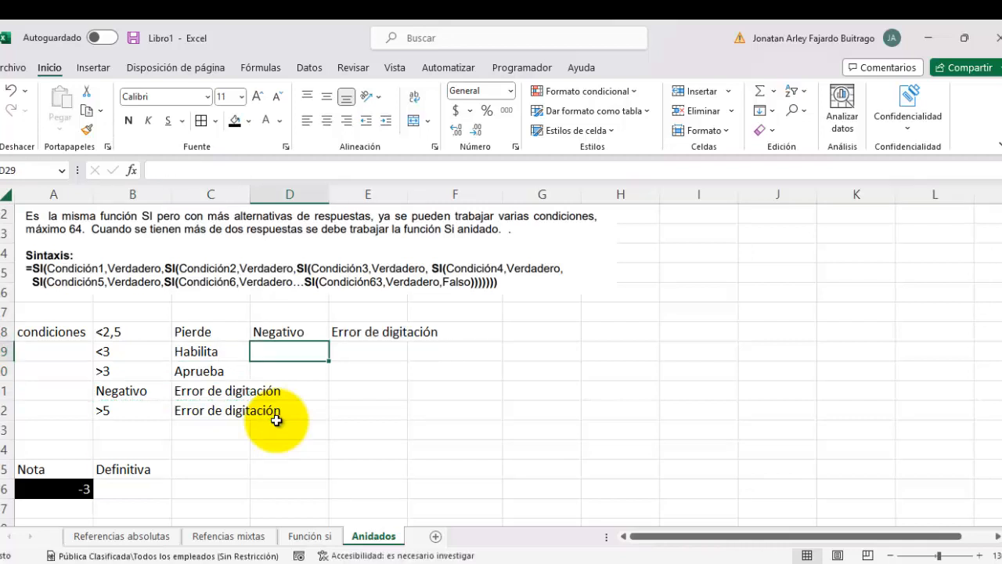
# - Replace the Negativo condition in D28 with <0
pyautogui.press('Up')
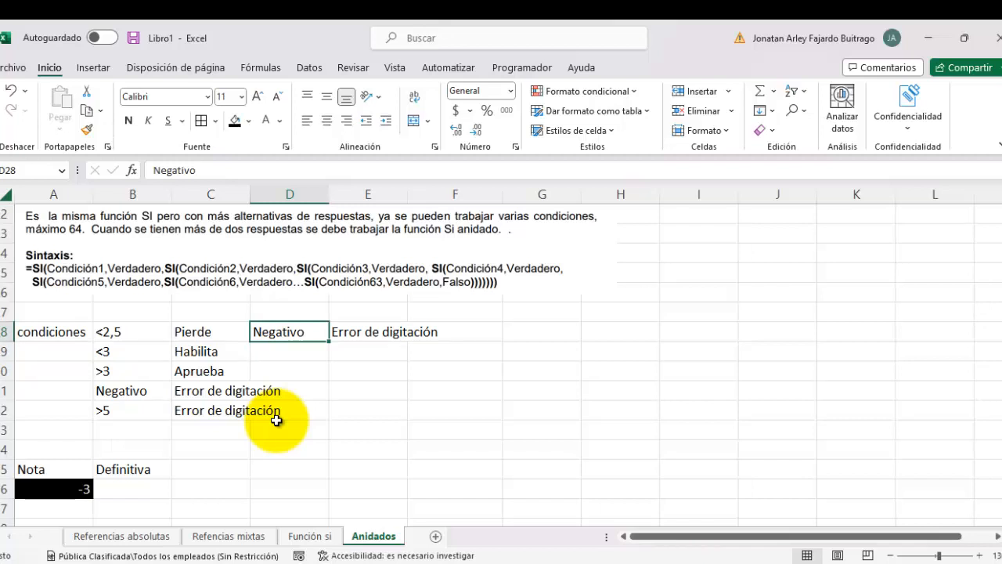
pyautogui.write('<')
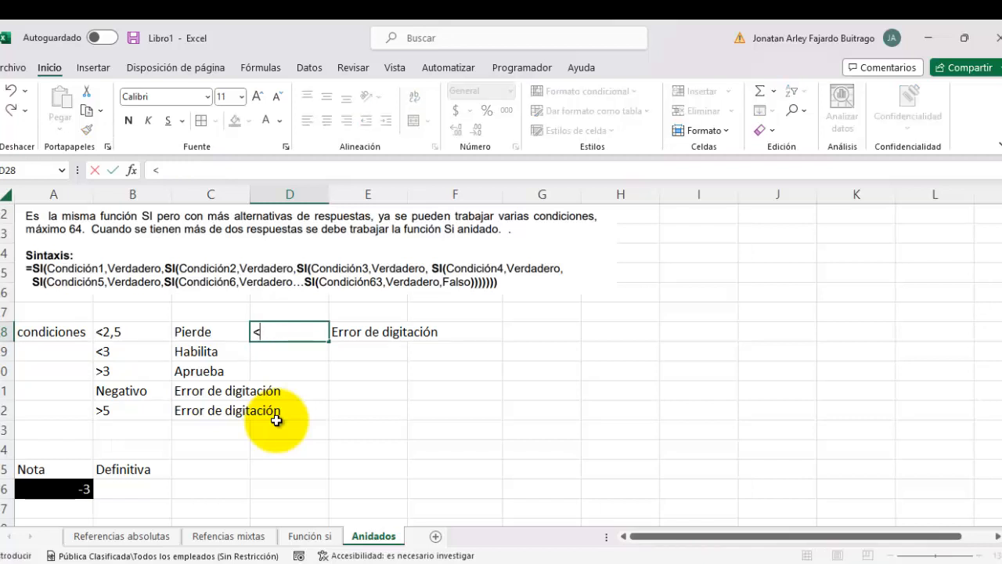
pyautogui.write('0')
pyautogui.press('Return')
pyautogui.press('Up')
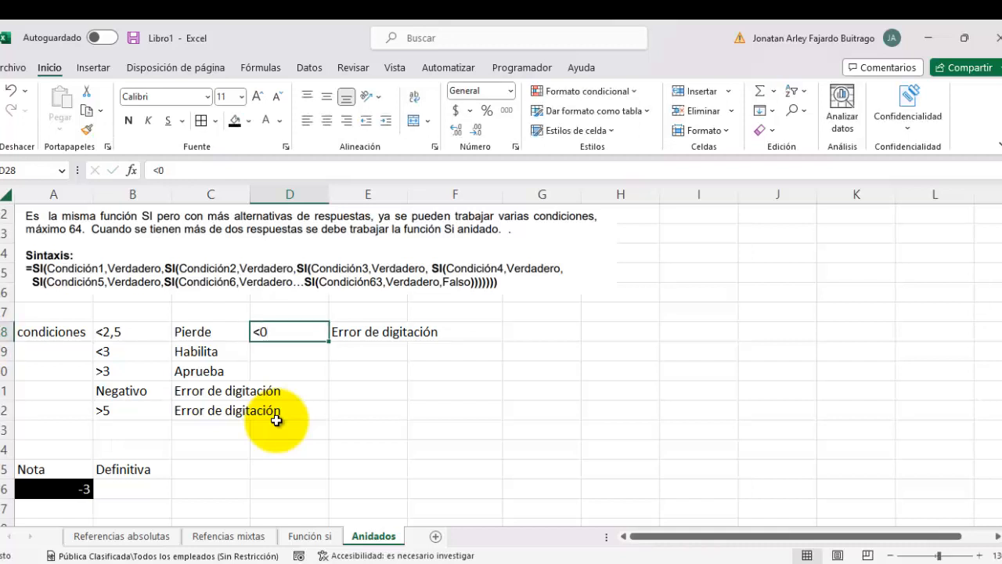
# - Copy the <2,5 condition and its Pierde result from B28:C28 into D29:E29
pyautogui.press('Left')
pyautogui.press('Left')
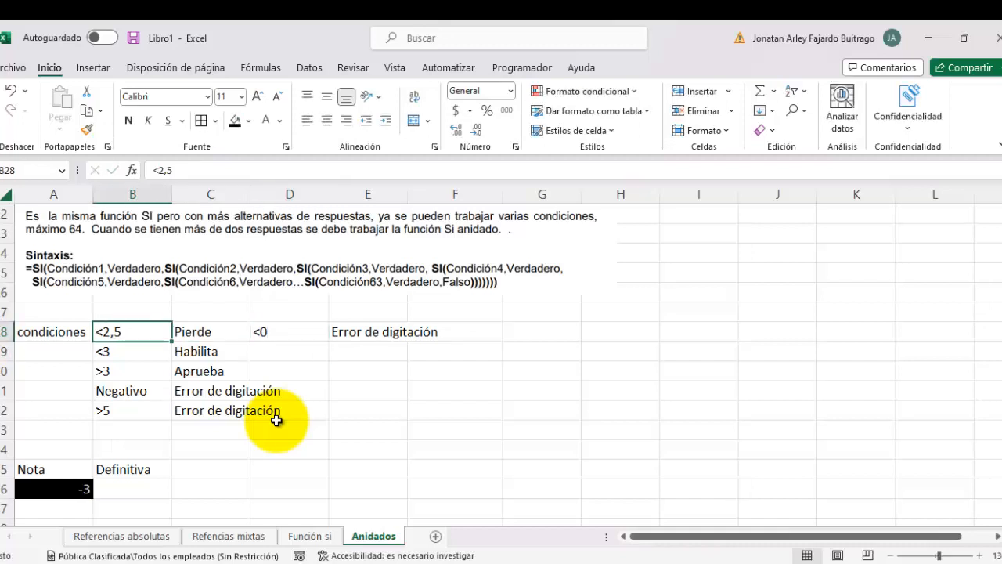
pyautogui.hotkey('shift', 'Right')
pyautogui.hotkey('ctrl', 'c')
pyautogui.press('Right')
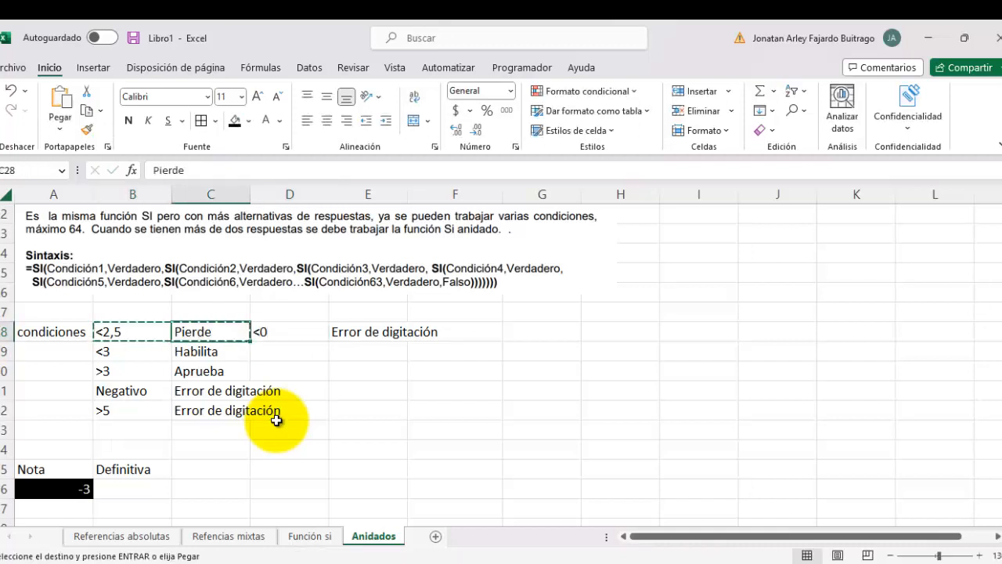
pyautogui.press('Right')
pyautogui.press('Down')
pyautogui.hotkey('ctrl', 'v')
# - Copy the <3 condition and its Habilita result from B29:C29 into D30:E30
pyautogui.press('Left')
pyautogui.press('Down')
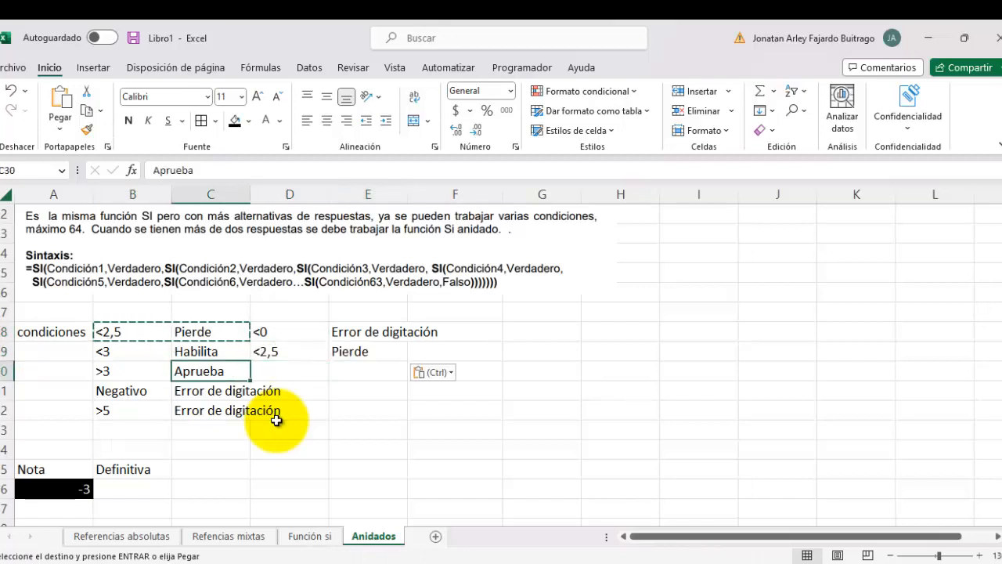
pyautogui.press('Up')
pyautogui.press('Left')
pyautogui.hotkey('ctrl', 'c')
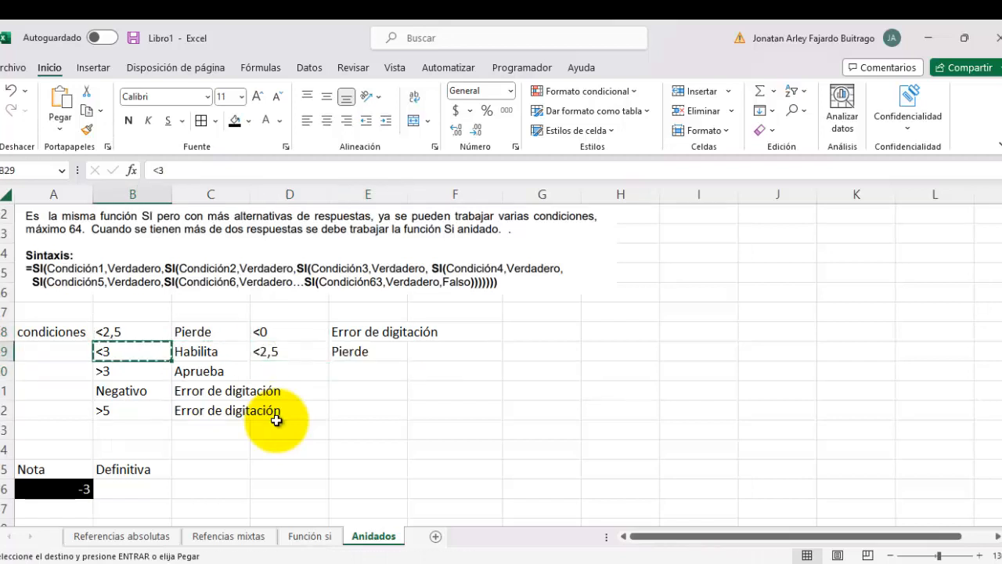
pyautogui.press('Escape')
pyautogui.hotkey('shift', 'Right')
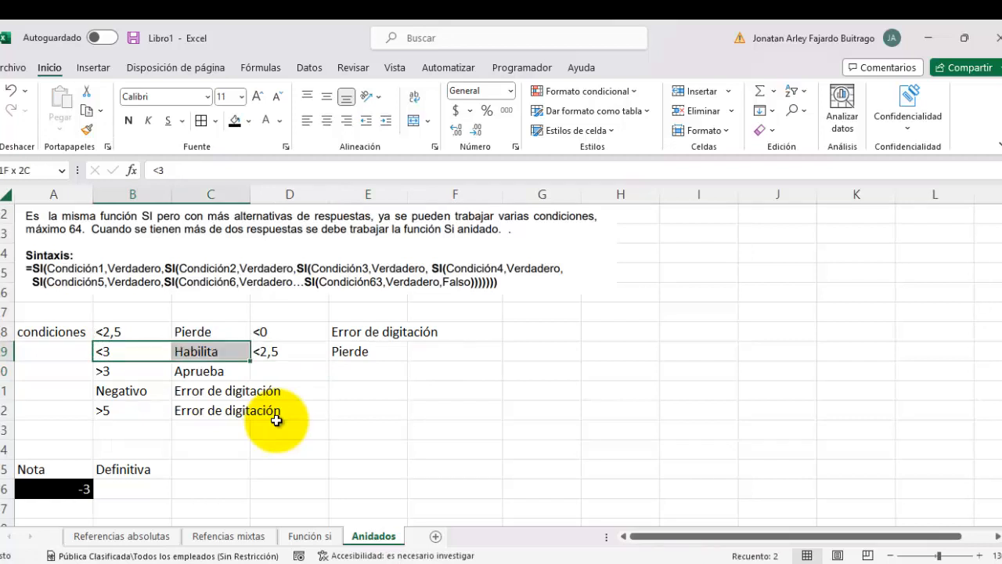
pyautogui.hotkey('ctrl', 'c')
pyautogui.press('Right')
pyautogui.press('Right')
pyautogui.press('Down')
pyautogui.press('Right')
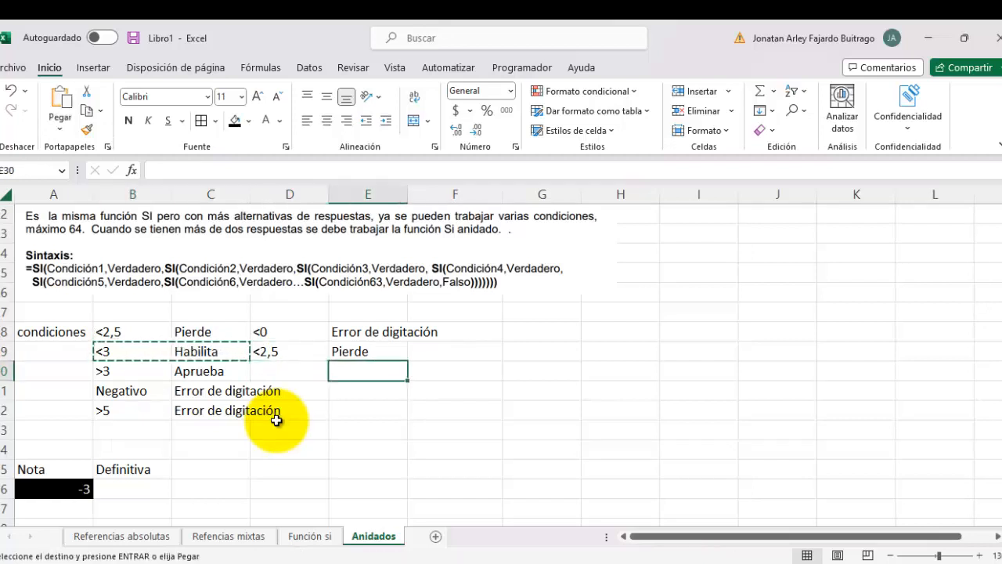
pyautogui.press('Left')
pyautogui.hotkey('ctrl', 'v')
# - Copy the >3 condition and its Aprueba result from B30:C30 into D31:E31
pyautogui.press('Left')
pyautogui.press('Left')
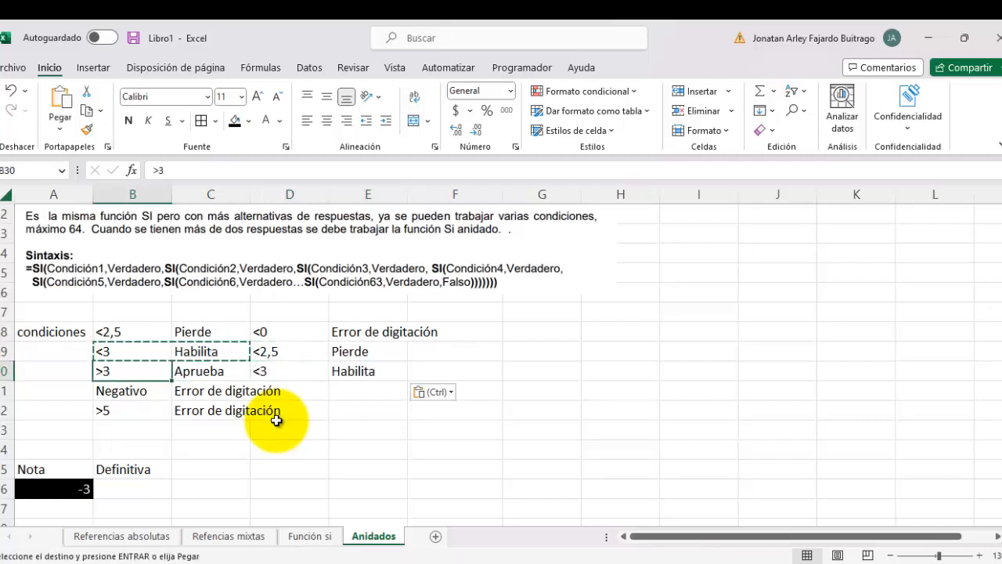
pyautogui.hotkey('shift', 'Right')
pyautogui.press('ctrl')
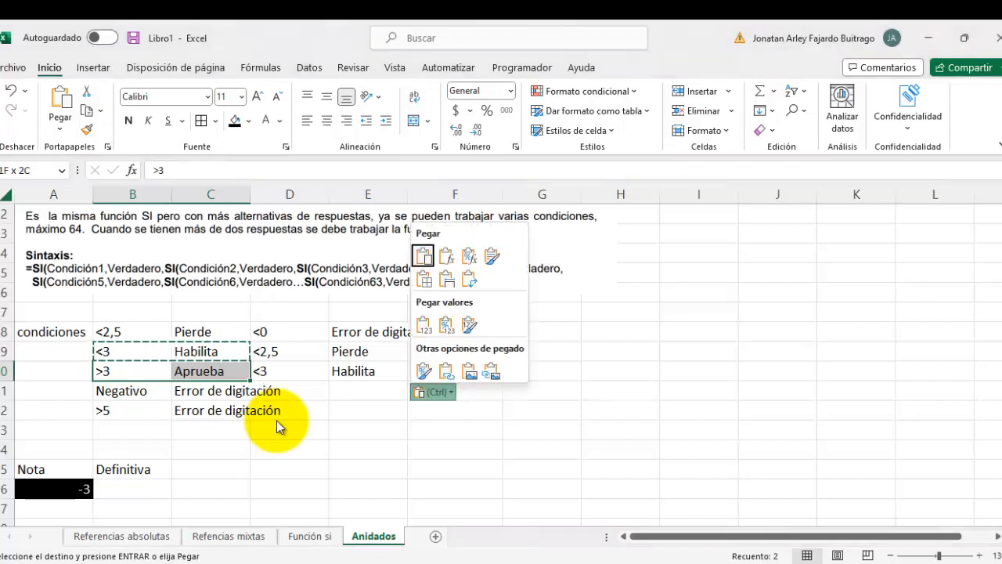
pyautogui.press('Escape')
pyautogui.hotkey('ctrl', 'c')
pyautogui.press('Right')
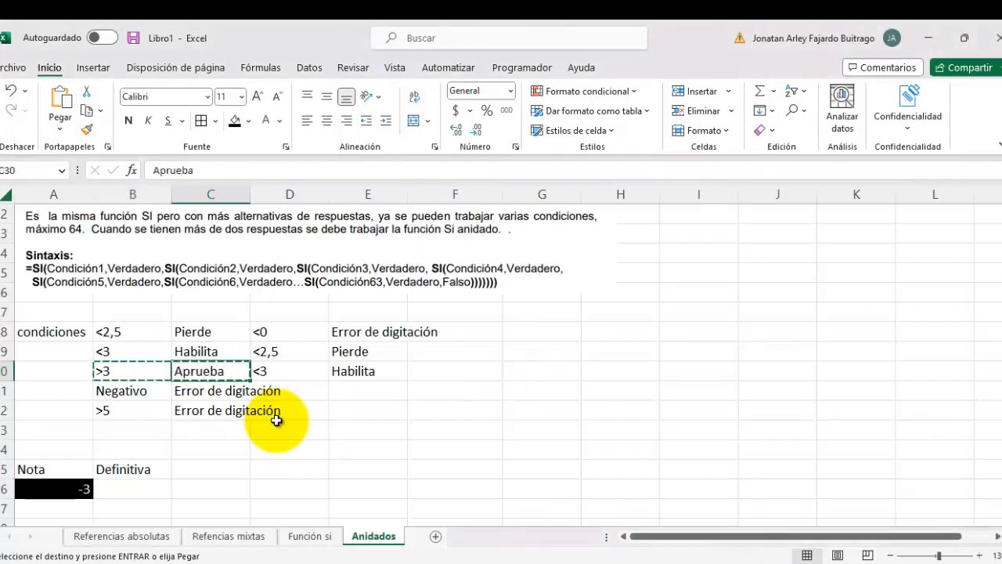
pyautogui.press('Right')
pyautogui.press('Right')
pyautogui.press('Down')
pyautogui.press('Left')
pyautogui.hotkey('shift', 'Right')
pyautogui.hotkey('ctrl', 'v')
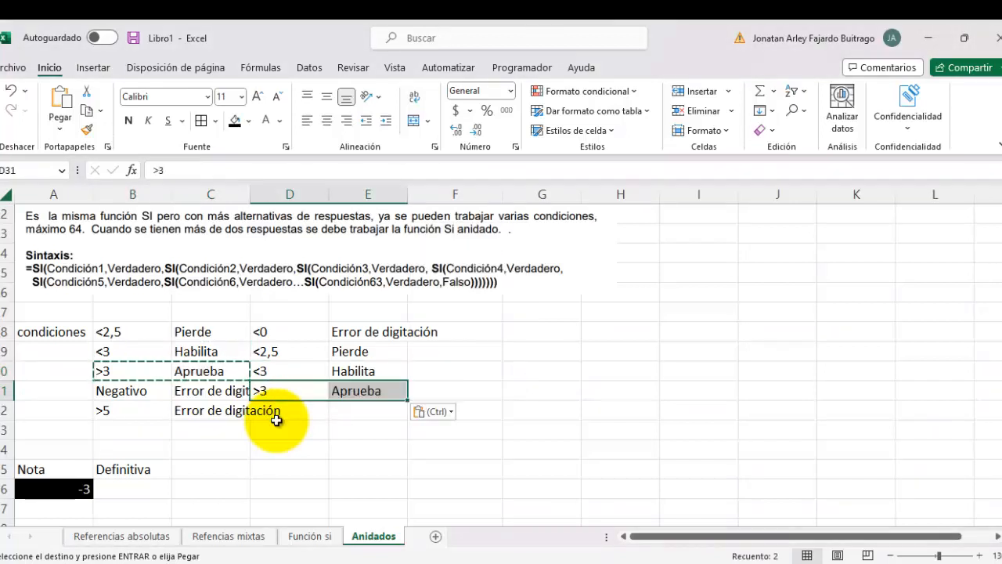
pyautogui.press('Escape')
# - Copy the >5 condition and its Error de digitación result from B32:C32 into D32:E32
pyautogui.press('Left')
pyautogui.press('Left')
pyautogui.press('Down')
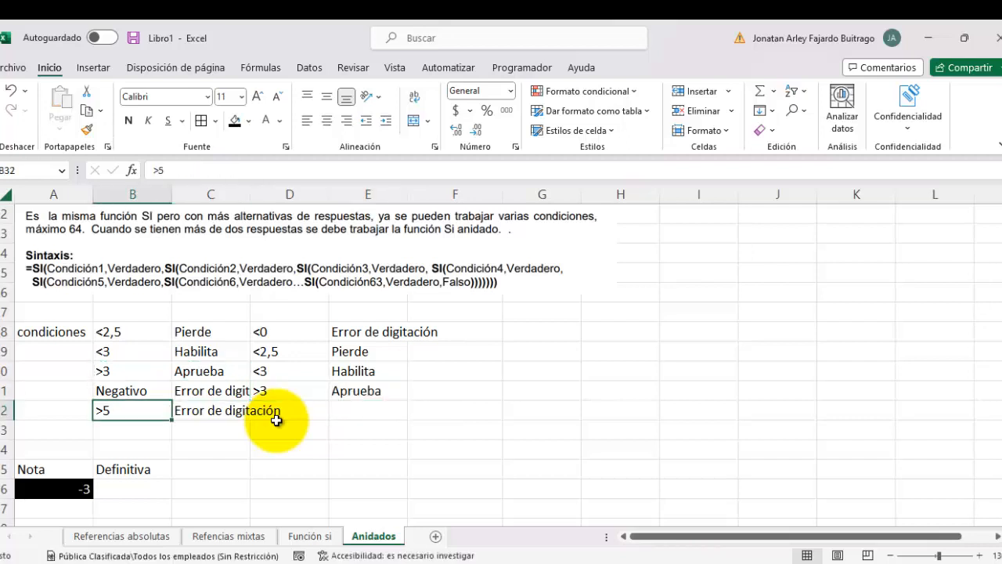
pyautogui.hotkey('shift', 'Right')
pyautogui.hotkey('ctrl', 'c')
pyautogui.press('Right')
pyautogui.press('Right')
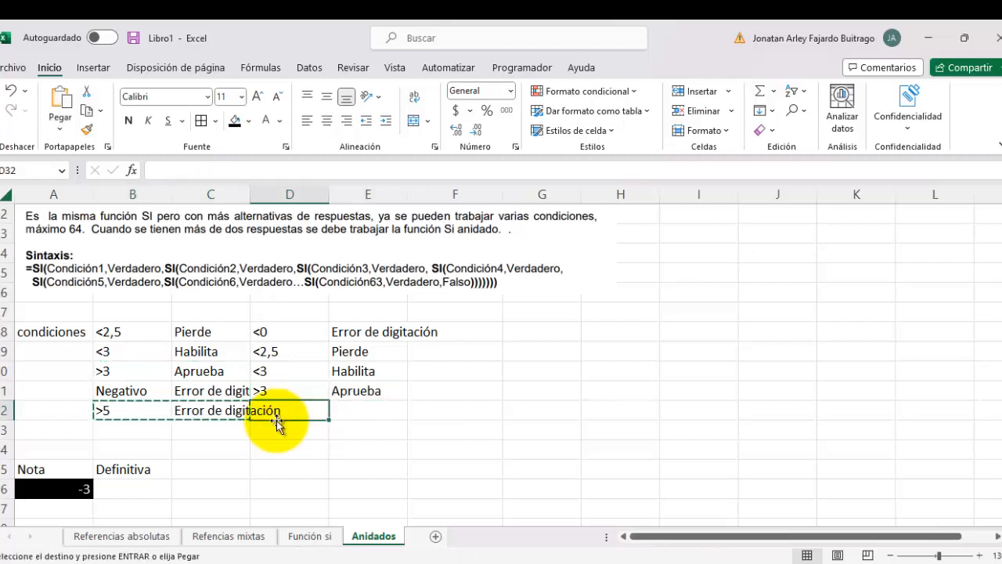
pyautogui.hotkey('ctrl', 'v')
pyautogui.press('Escape')
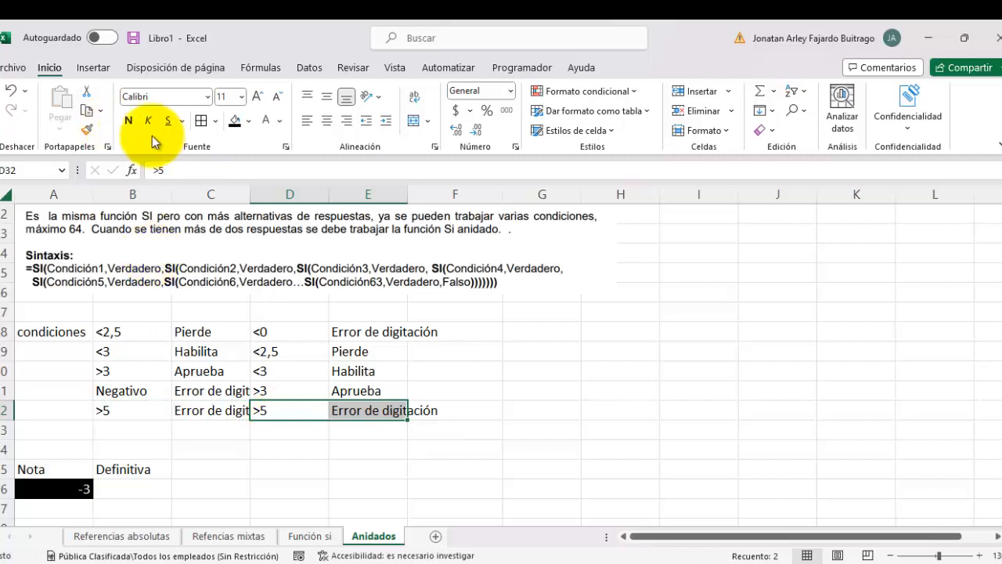
# - Autofit the widths of columns B, C and E to their contents
pyautogui.doubleClick(171, 193)
pyautogui.moveTo(238, 193); pyautogui.dragTo(242, 191)
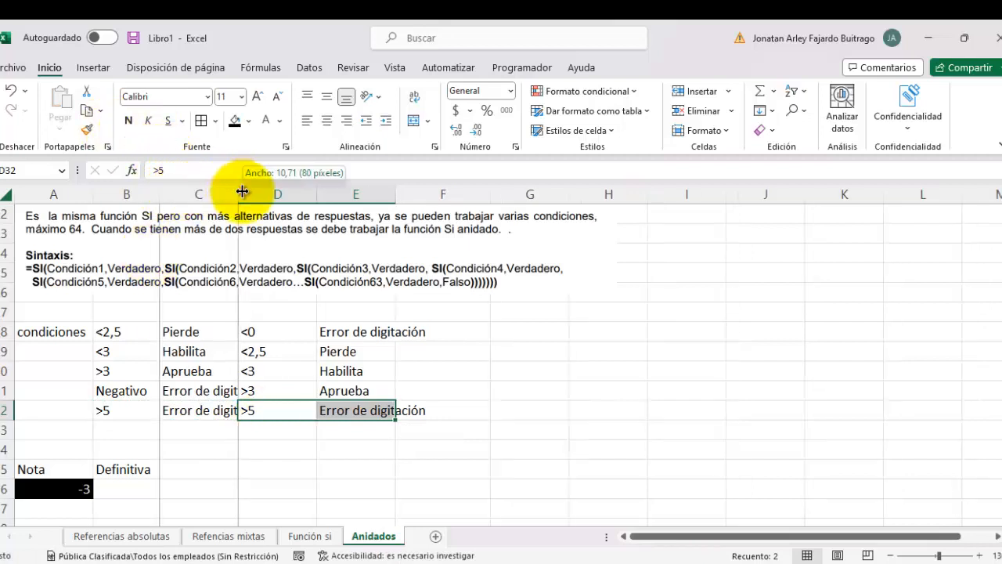
pyautogui.doubleClick(243, 191)
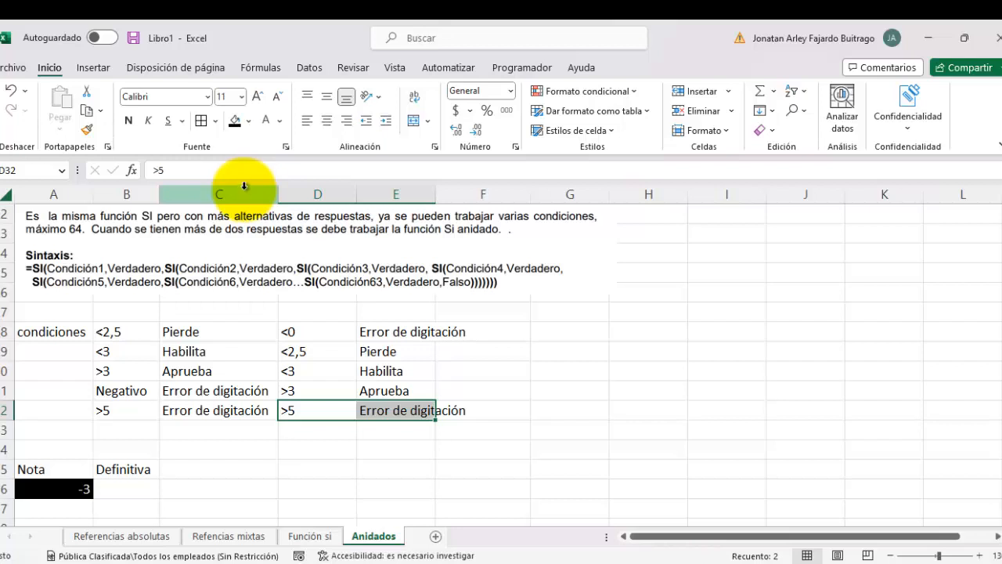
pyautogui.doubleClick(436, 192)
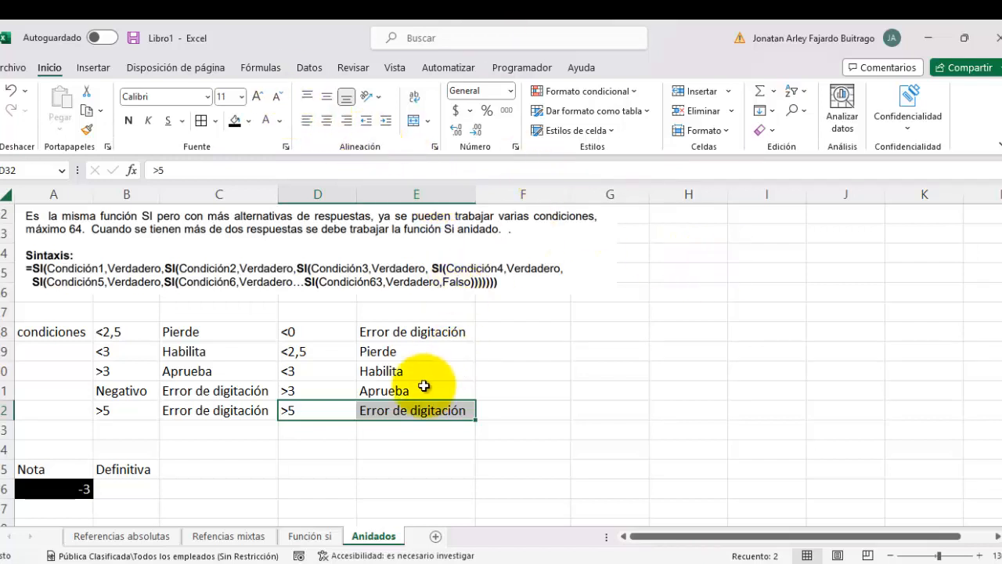
# - Set the test grade in A36 to 4
pyautogui.click(81, 486)
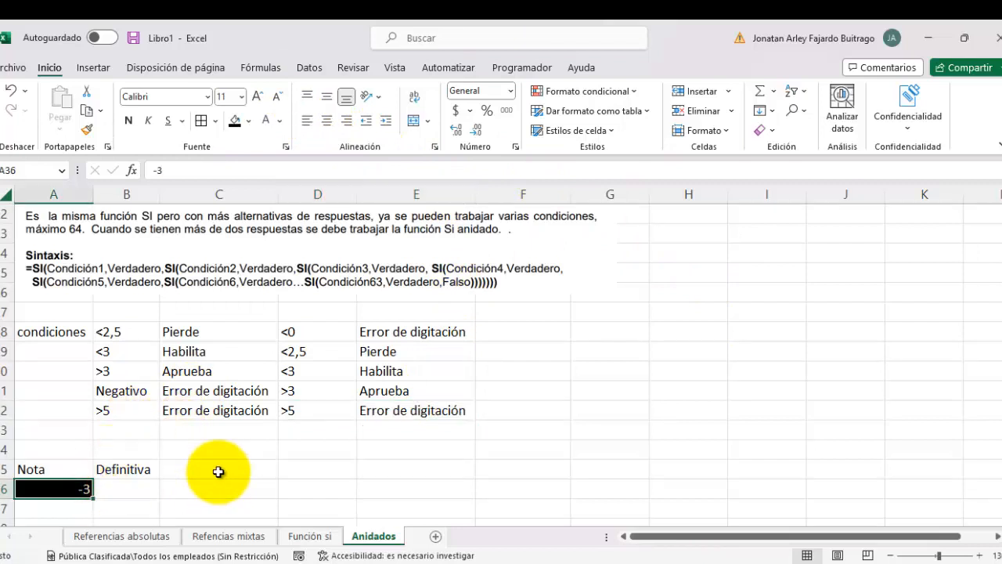
pyautogui.write('4')
pyautogui.press('Return')
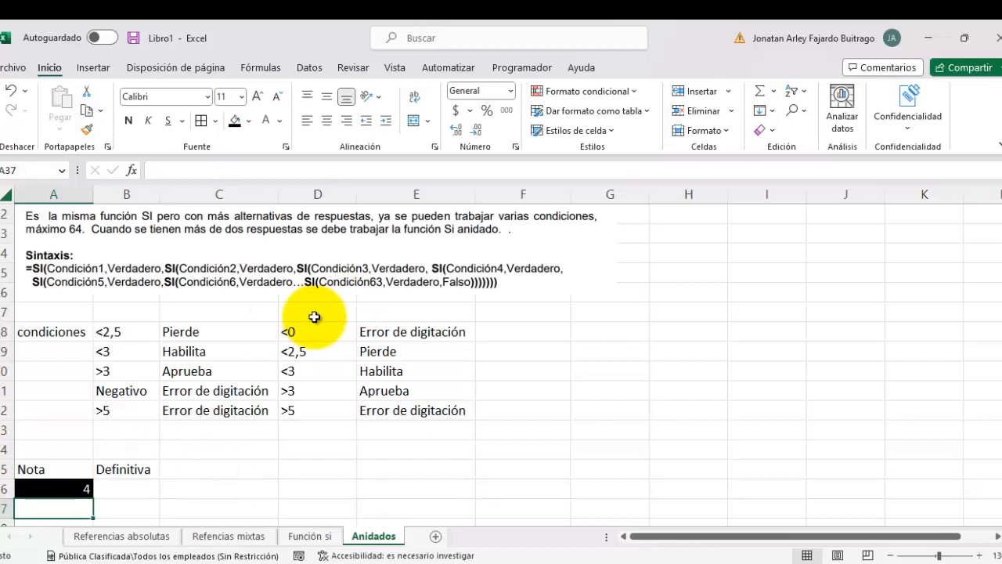
# - Check the grade in A36 against the reordered conditions D28 through D31 in turn, ending at the Aprueba result
pyautogui.click(78, 489)
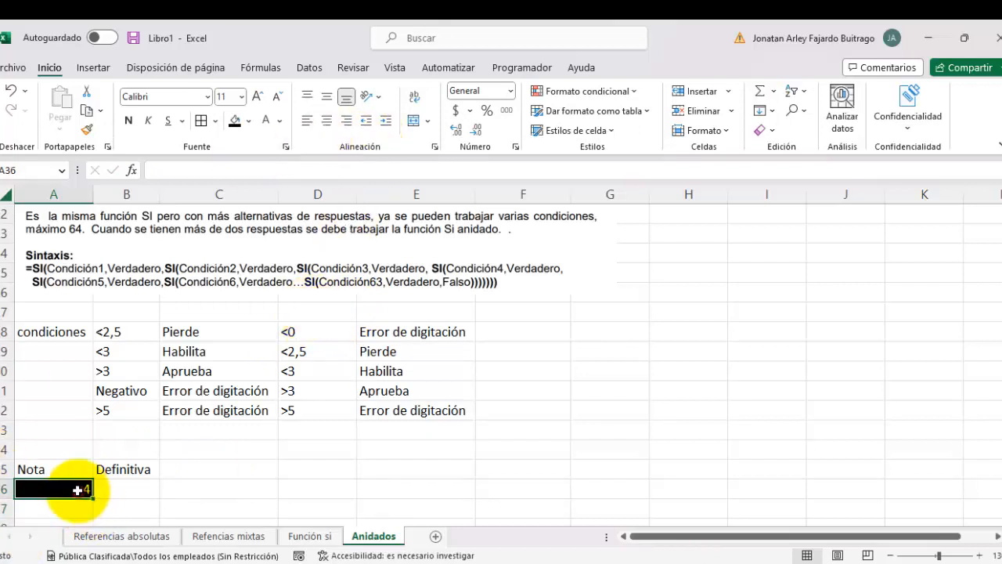
pyautogui.click(313, 334)
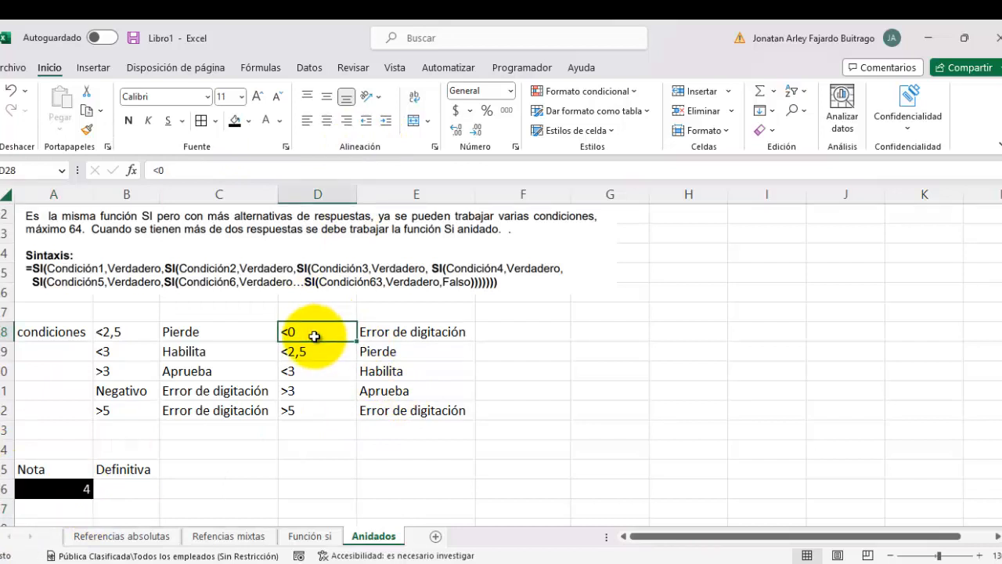
pyautogui.click(310, 352)
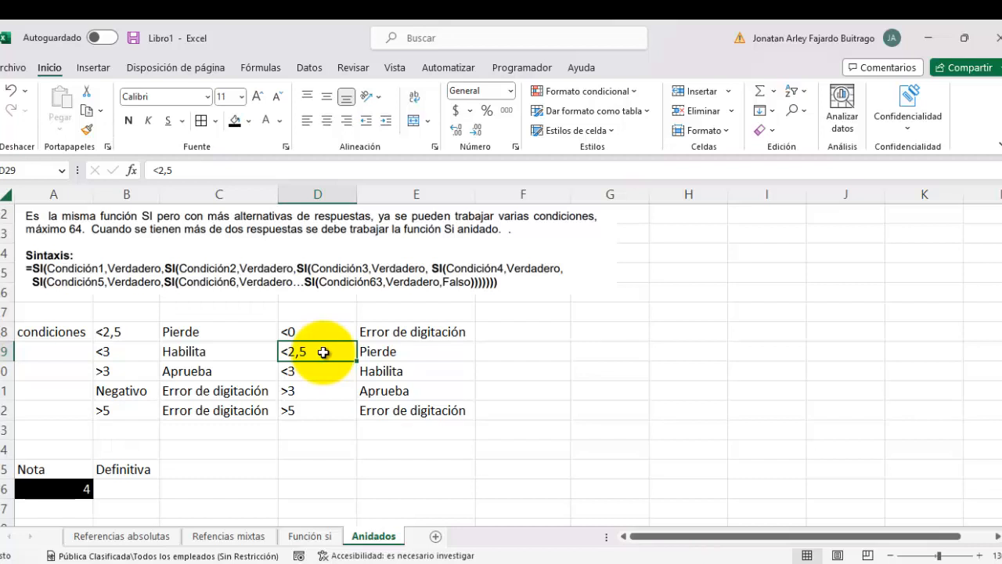
pyautogui.click(297, 371)
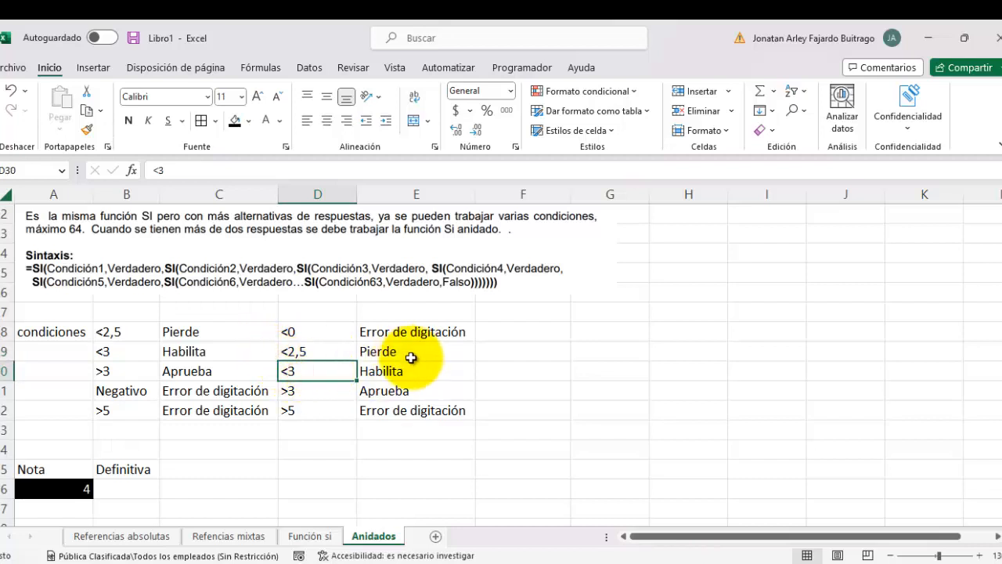
pyautogui.click(286, 385)
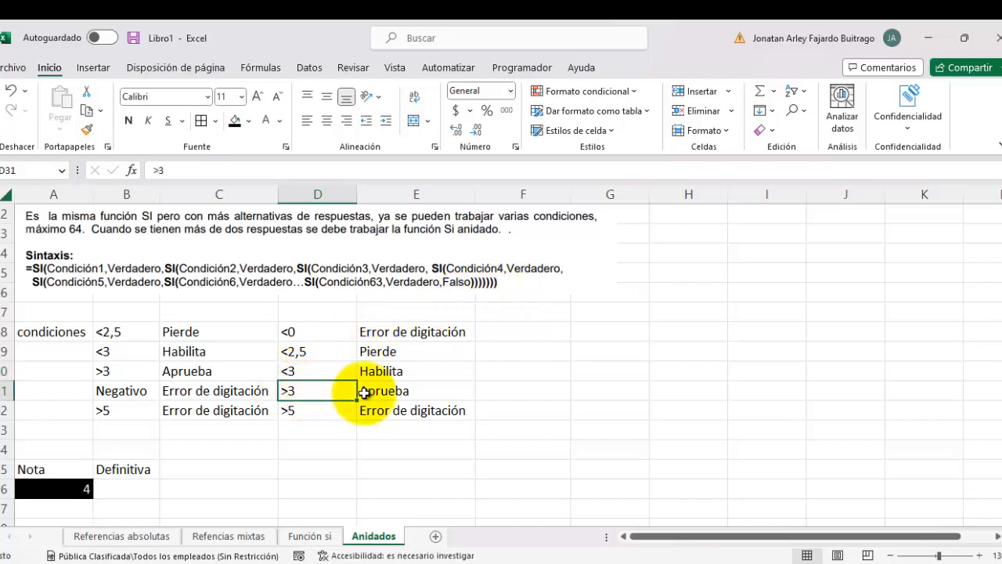
pyautogui.click(380, 392)
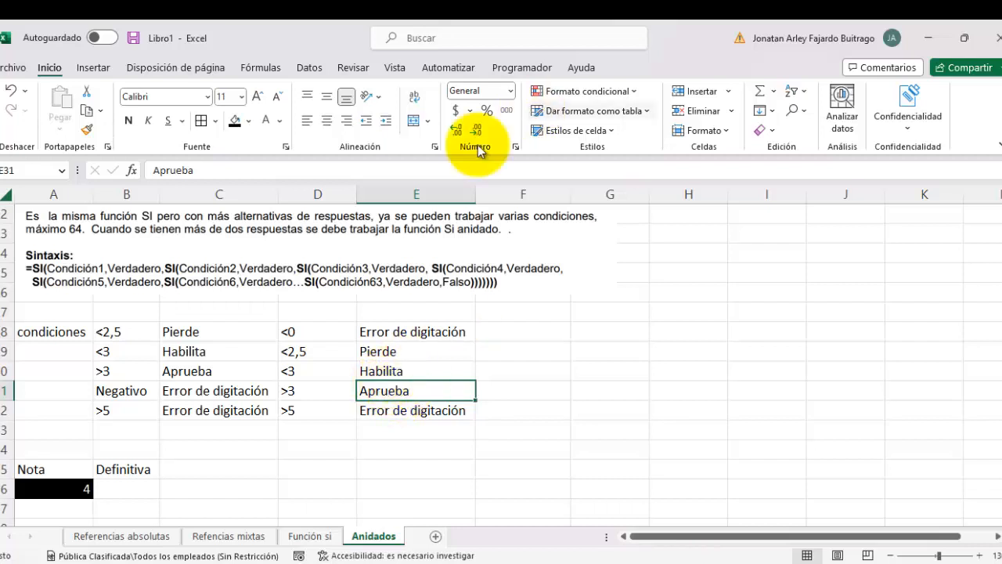
# - Set the test grade in A36 to -8
pyautogui.click(74, 491)
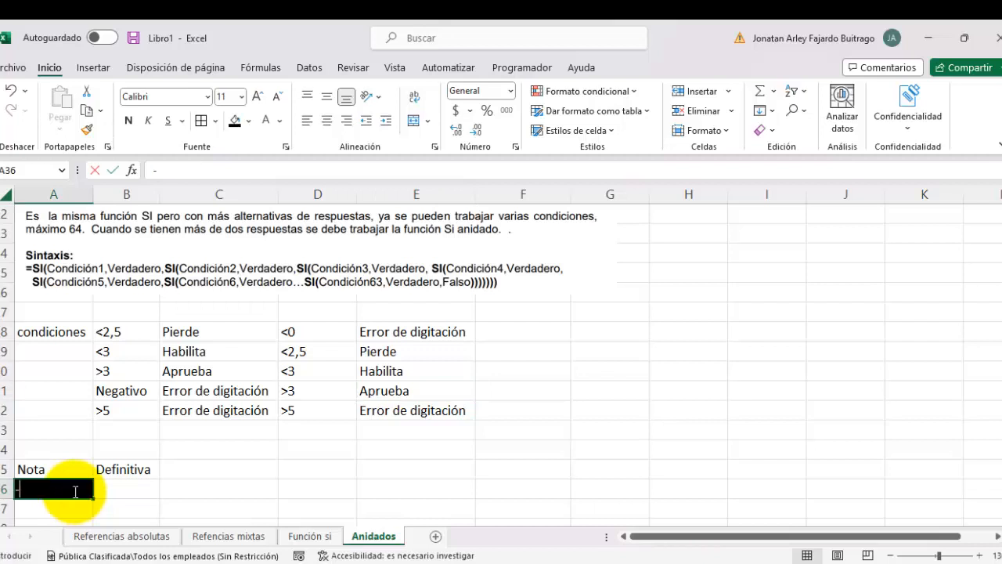
pyautogui.write('8')
pyautogui.press('Return')
# - Compare the grade in A36 with the <0 condition in D28 and its result in E28
pyautogui.click(74, 490)
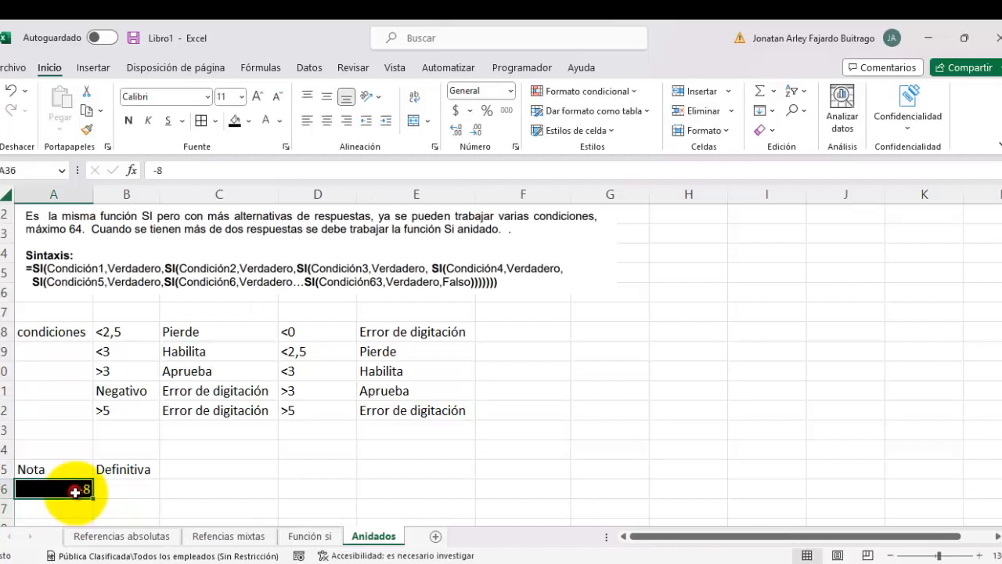
pyautogui.click(302, 332)
pyautogui.click(383, 337)
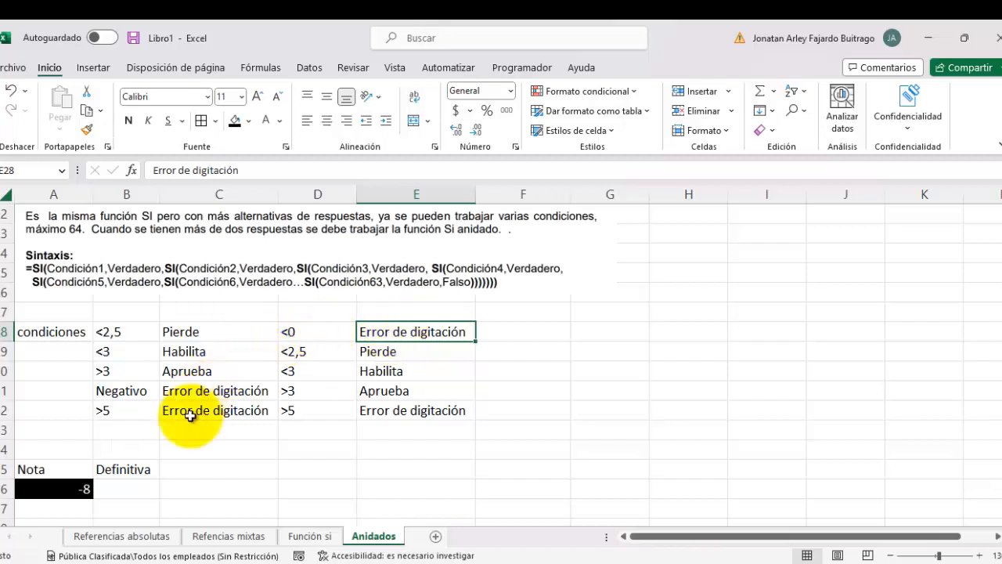
# - Set the test grade in A36 to 6
pyautogui.click(53, 488)
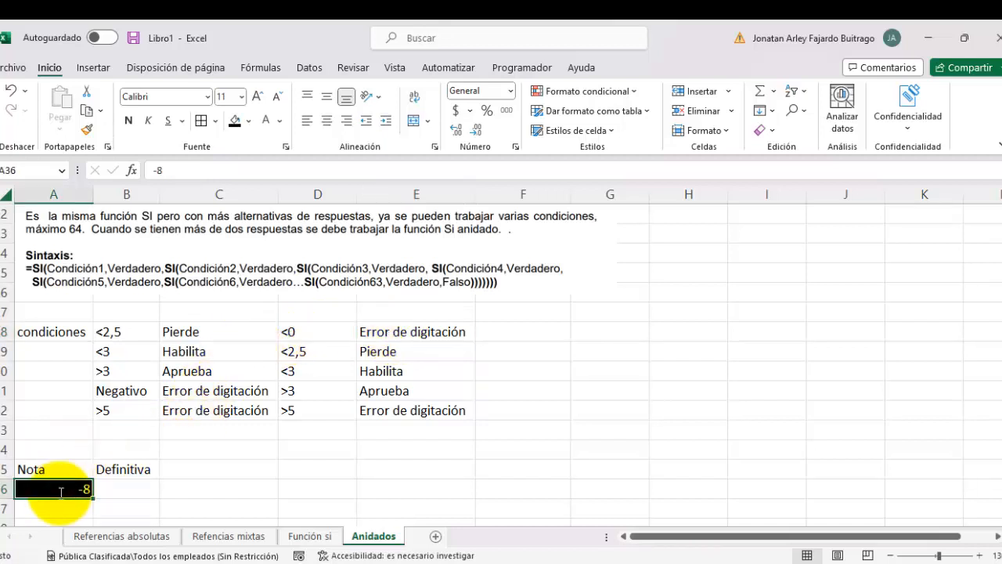
pyautogui.write('6')
pyautogui.click(59, 492)
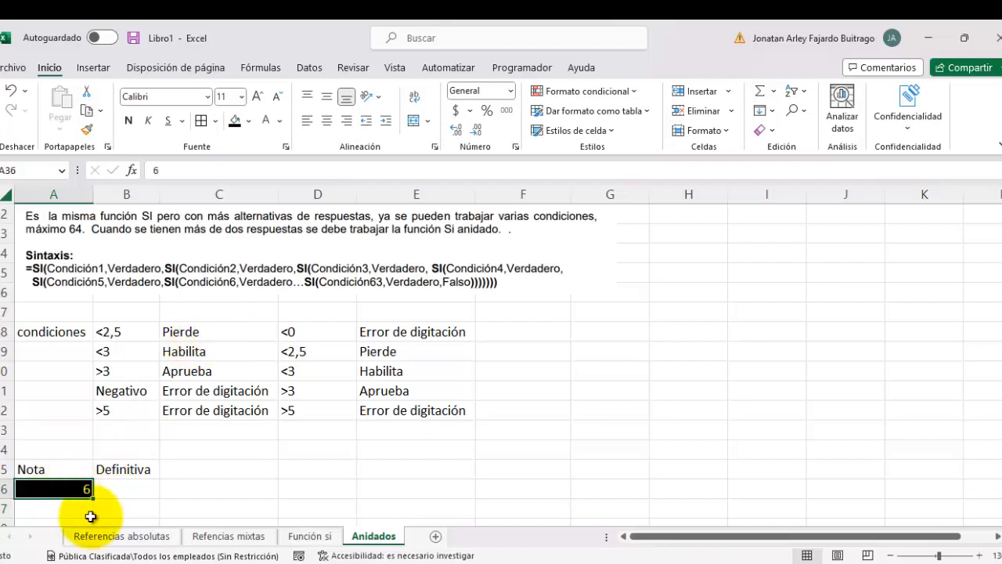
# - Check the grade in A36 against conditions D28 through D31 in turn, comparing the >3 condition with its result in E31
pyautogui.click(315, 332)
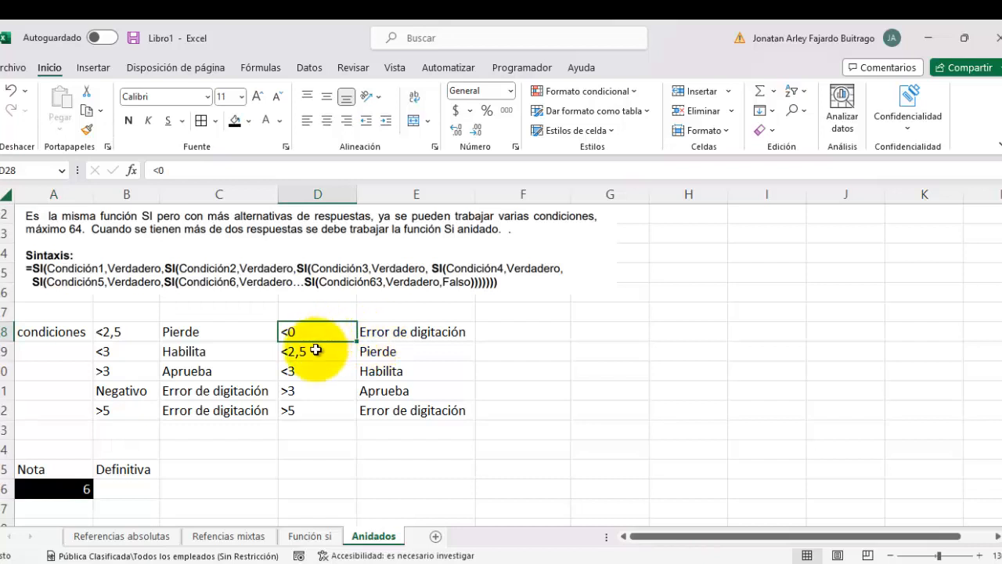
pyautogui.click(316, 352)
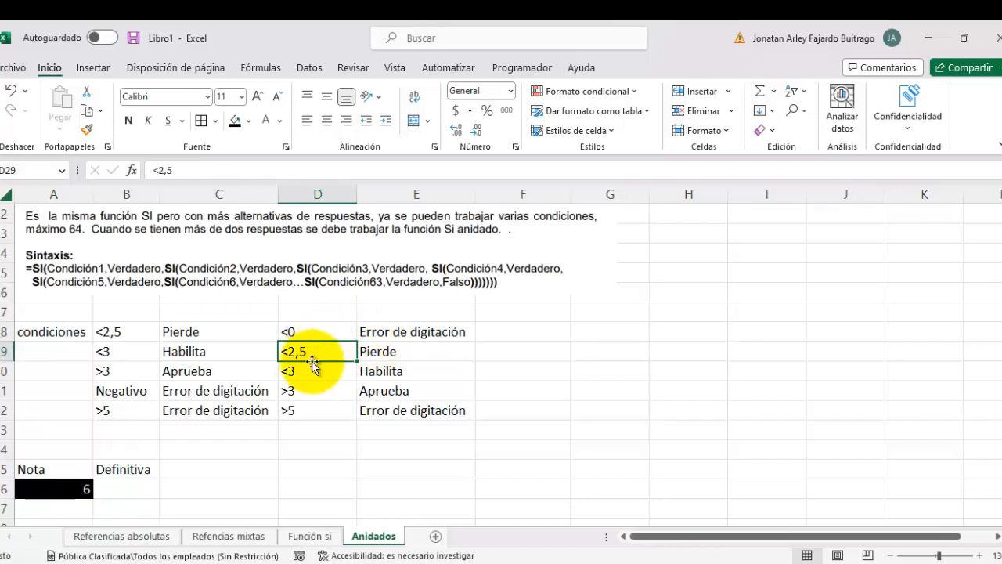
pyautogui.click(309, 371)
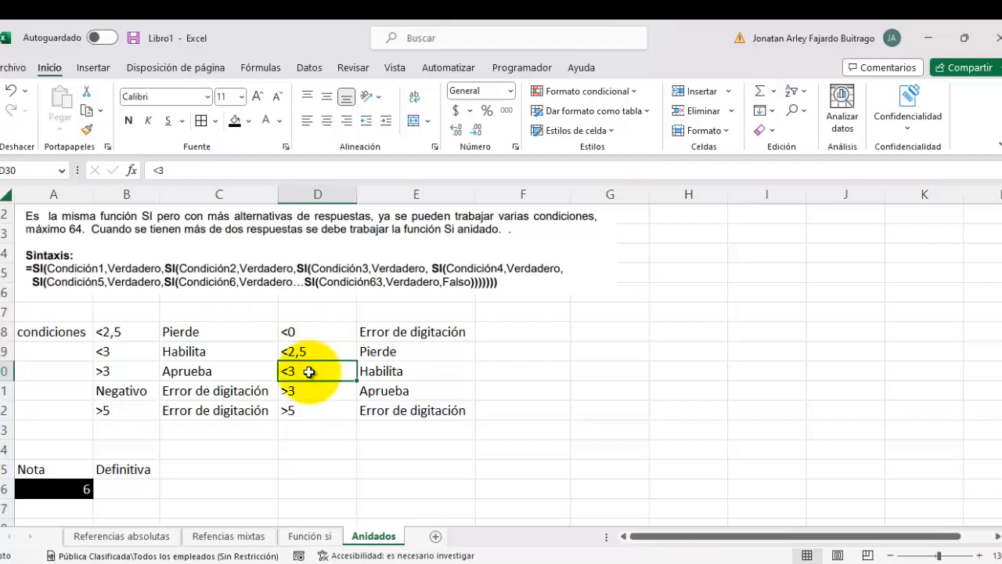
pyautogui.click(302, 391)
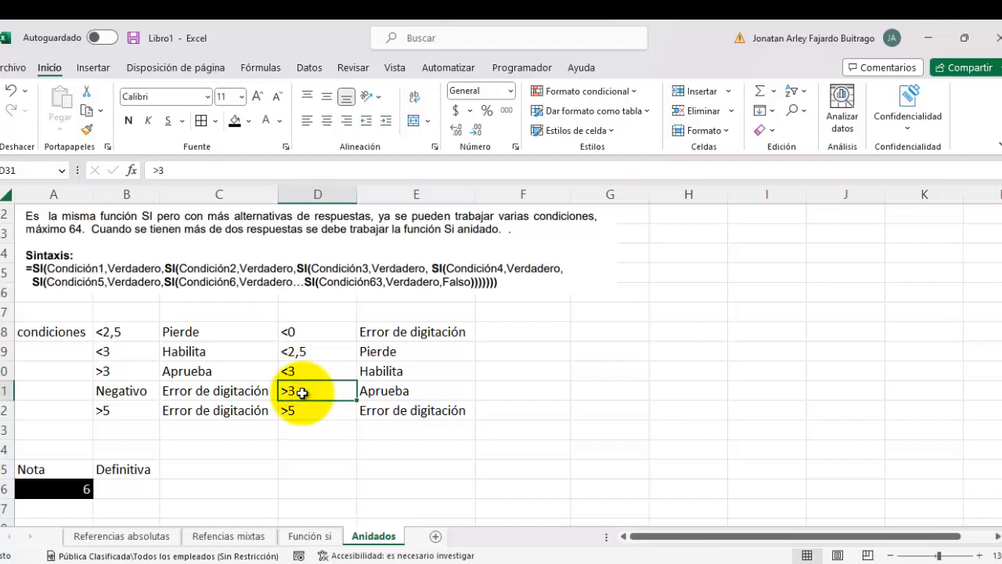
pyautogui.click(398, 391)
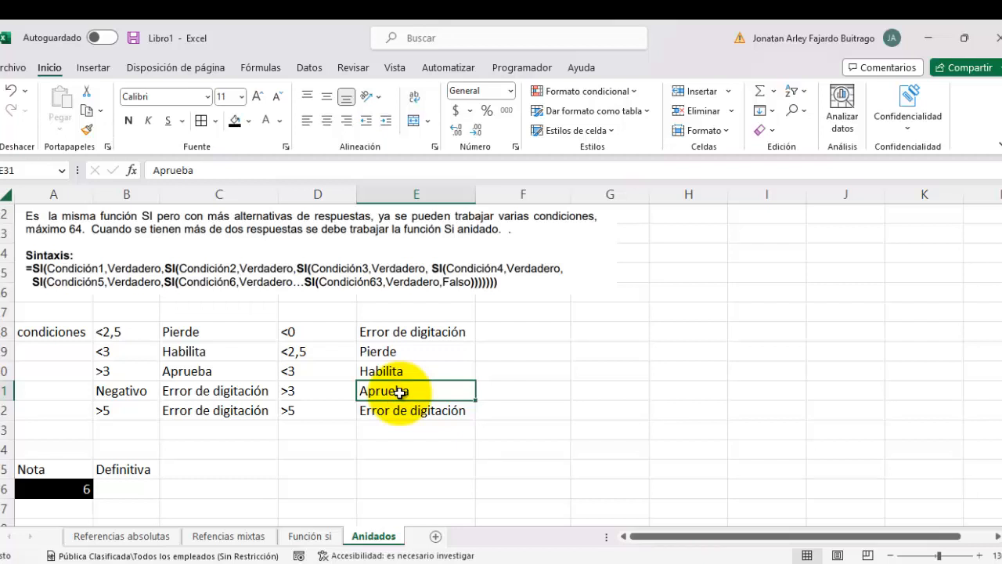
pyautogui.click(311, 386)
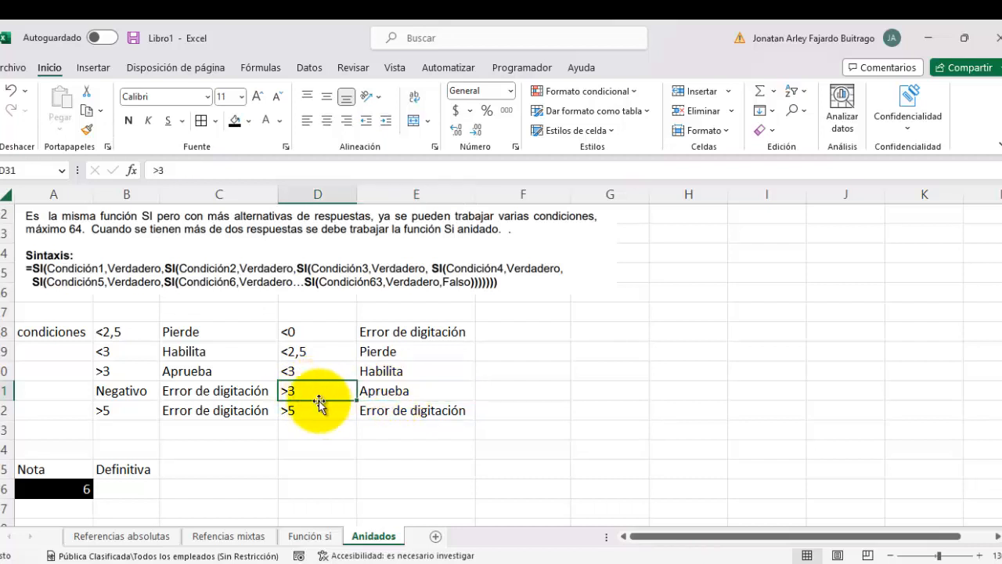
pyautogui.click(386, 390)
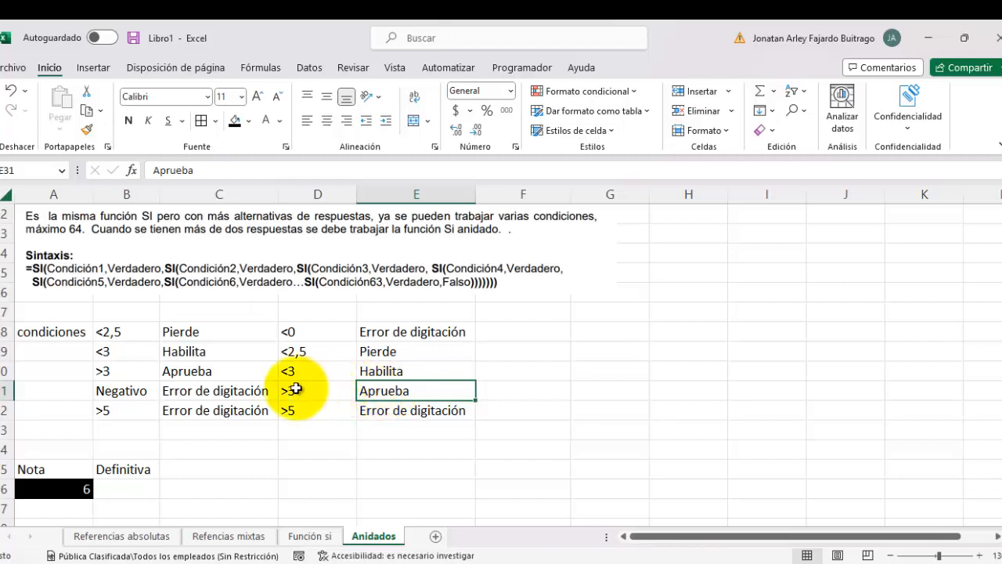
# - Change the condition for Aprueba in D31 to <5
pyautogui.doubleClick(321, 387)
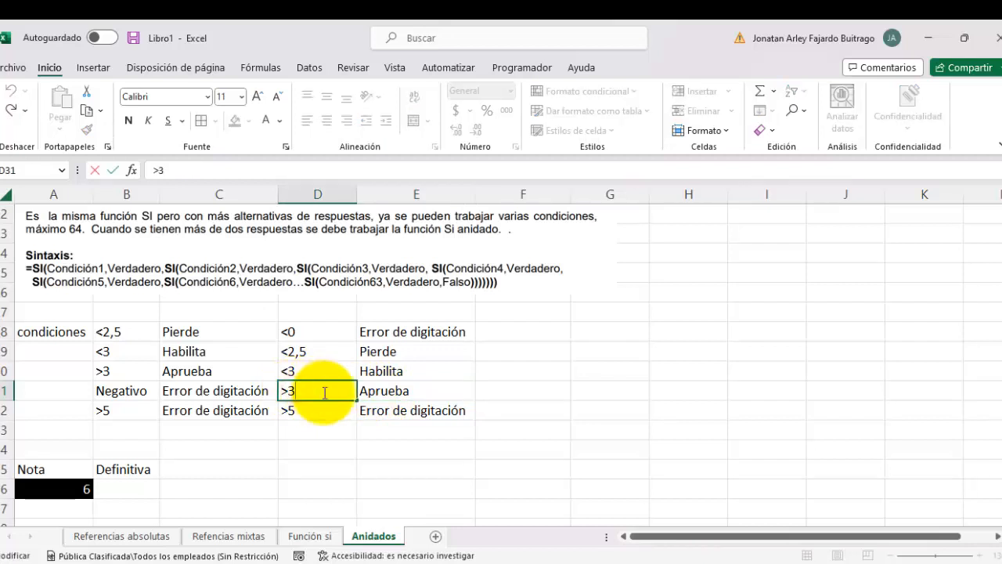
pyautogui.press('Left')
pyautogui.press('BackSpace')
pyautogui.press('Delete')
pyautogui.write('<5')
pyautogui.press('Return')
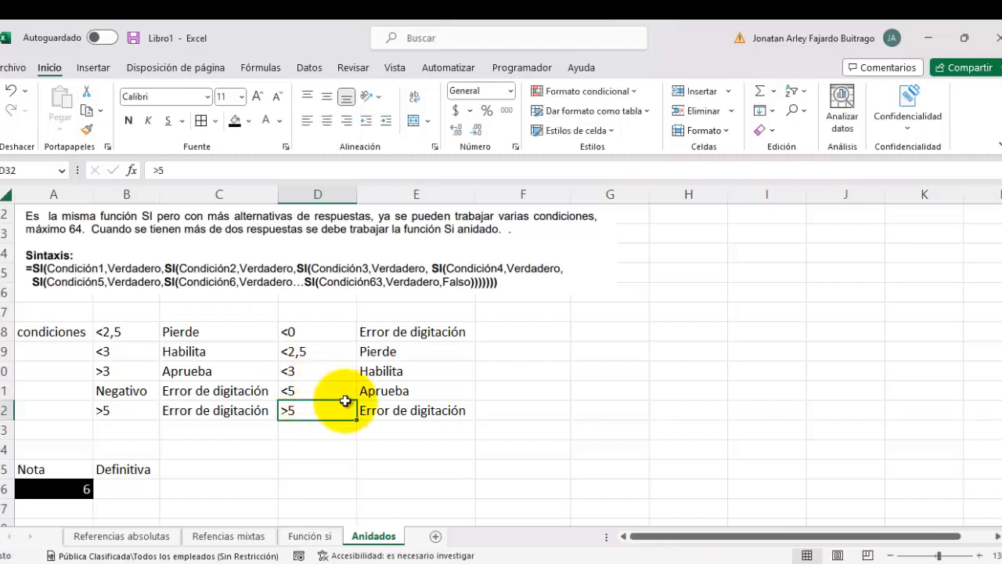
# - Compare the grade in A36 with the conditions in D31 and D32
pyautogui.click(89, 488)
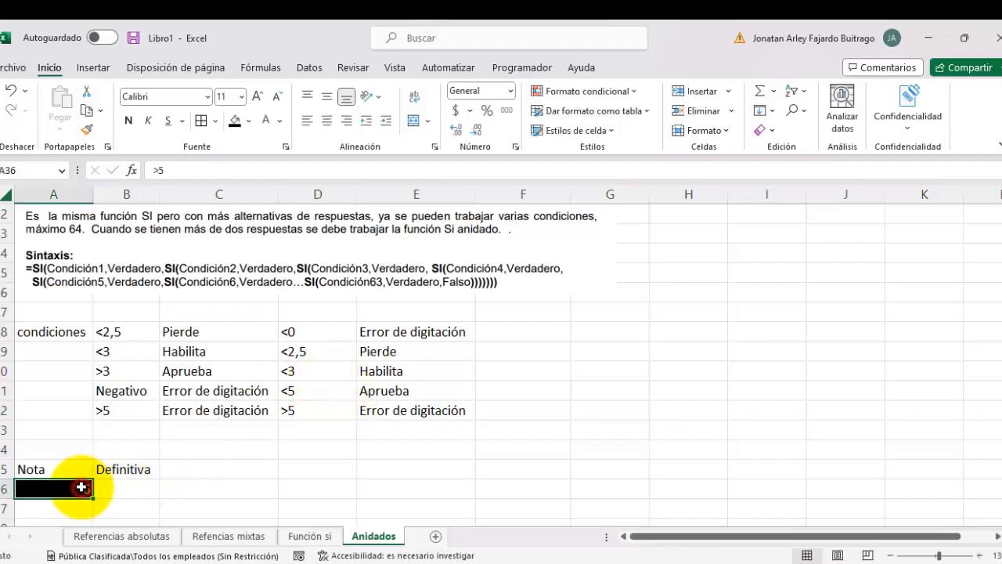
pyautogui.click(292, 393)
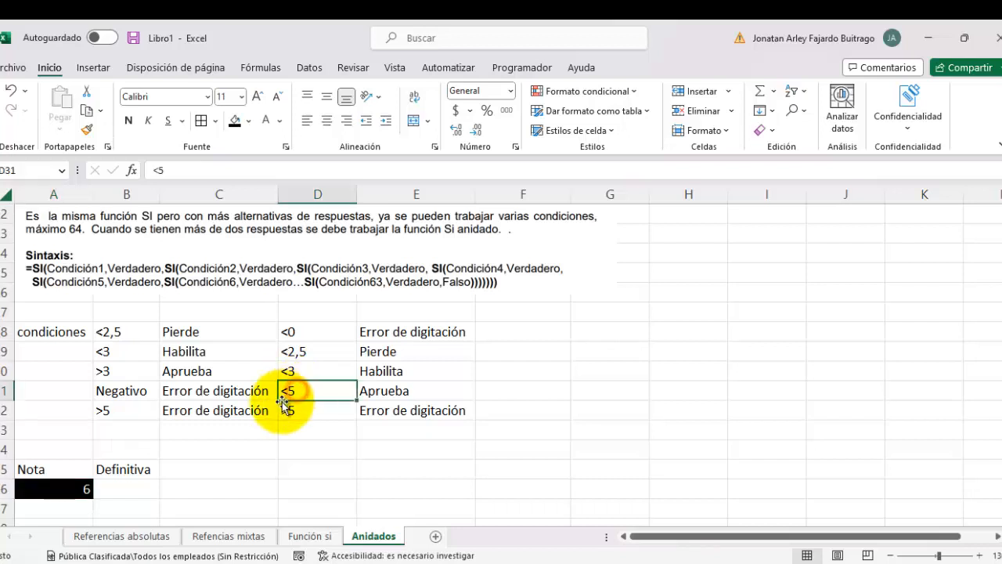
pyautogui.click(302, 409)
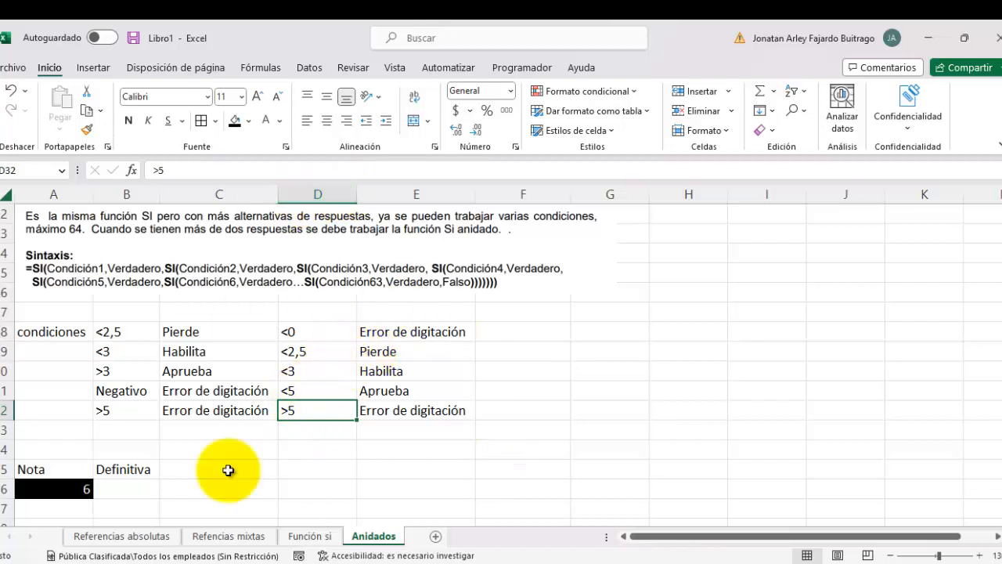
# - Review the possible results in E28 through E32 for the Definitiva cell, along with the conditions in D28:D32
pyautogui.click(125, 485)
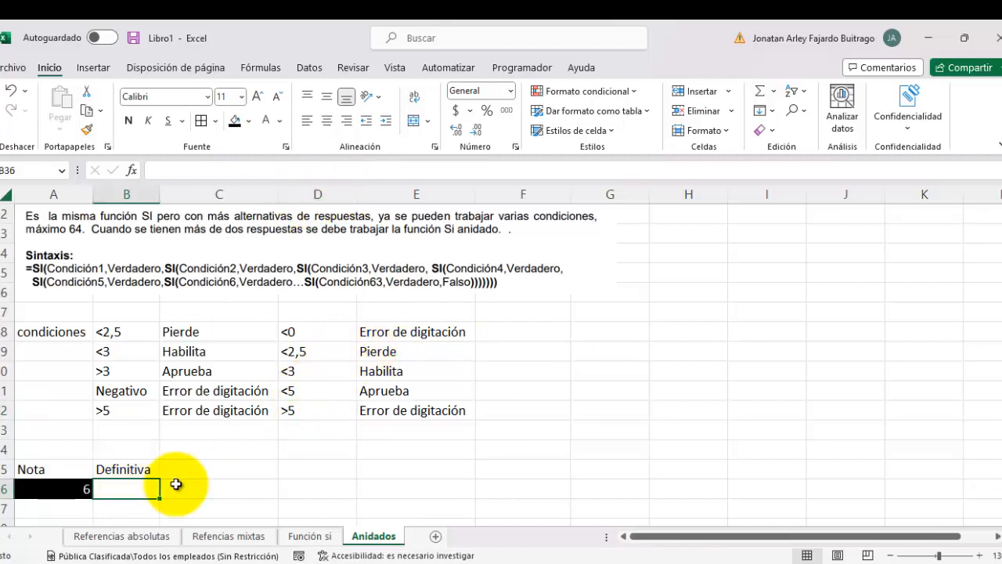
pyautogui.click(385, 331)
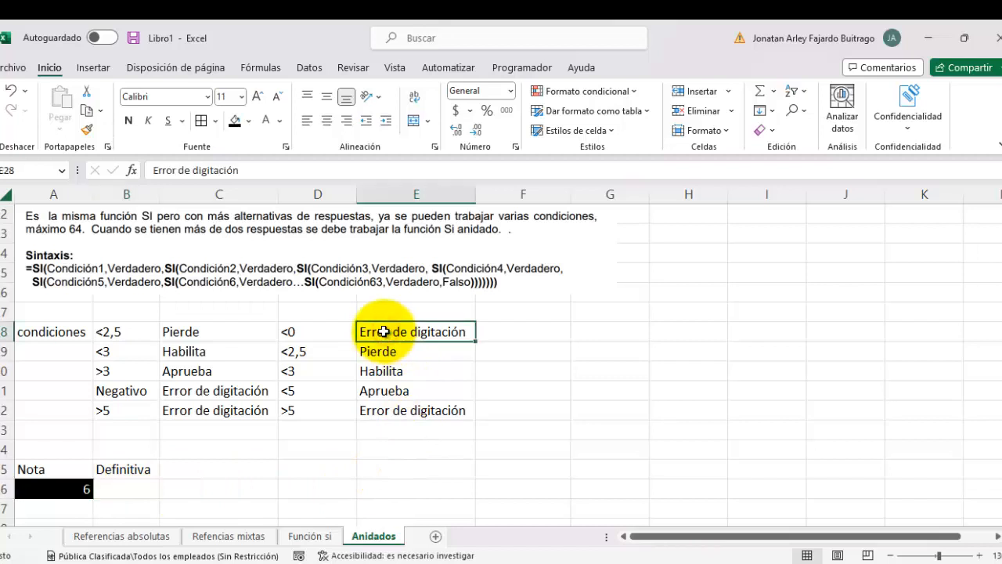
pyautogui.click(380, 351)
pyautogui.click(380, 371)
pyautogui.click(380, 389)
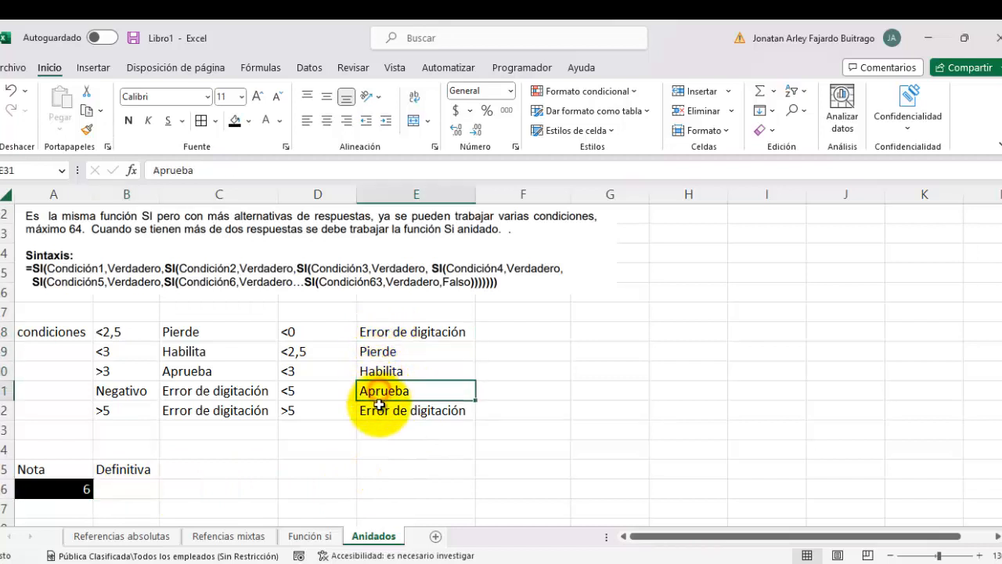
pyautogui.click(381, 413)
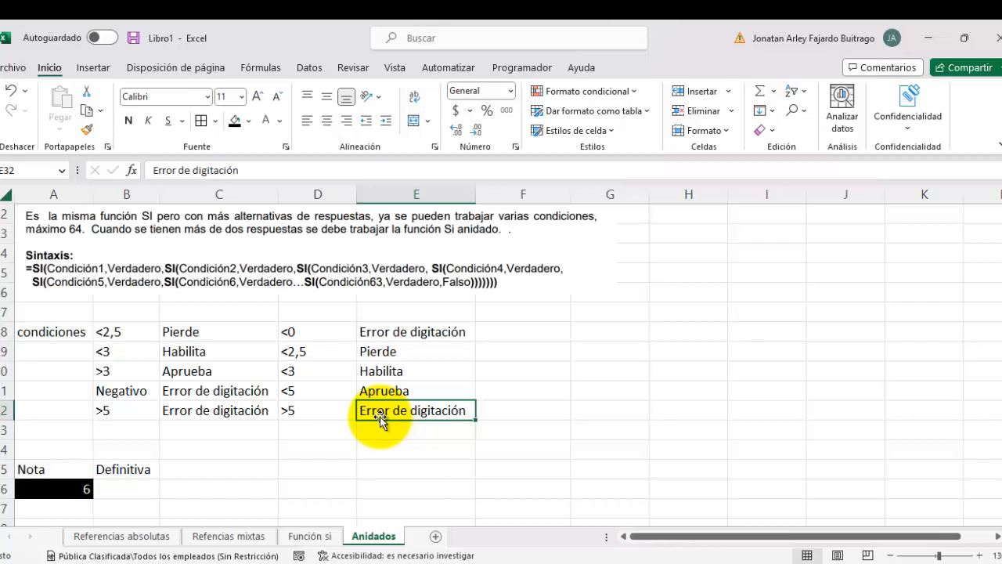
pyautogui.click(312, 411)
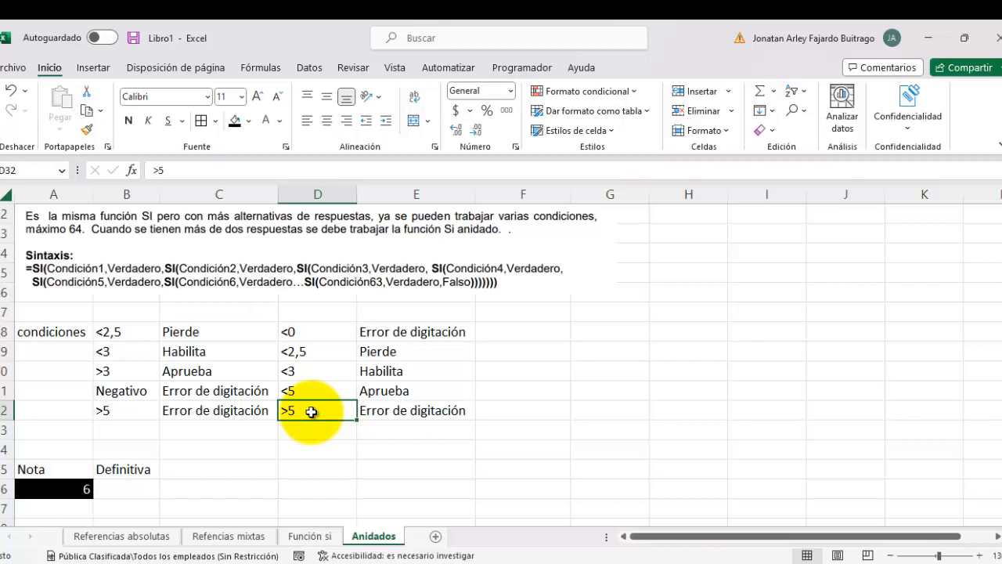
pyautogui.moveTo(317, 334); pyautogui.dragTo(306, 391)
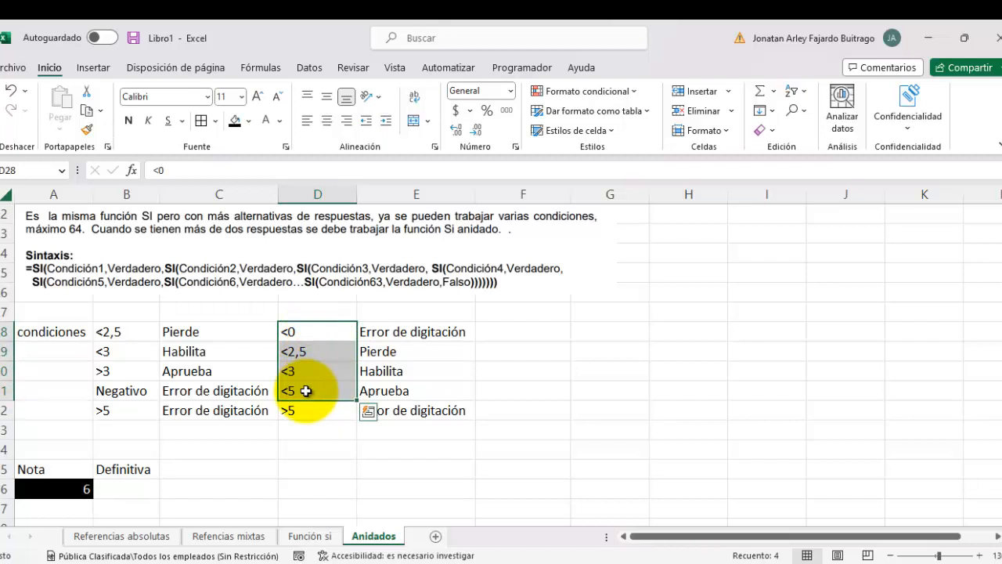
# - Start an SI formula in B36 that returns "ERROR DE DIGITACIÓN" when A36<0
pyautogui.click(148, 487)
pyautogui.write('=SI')
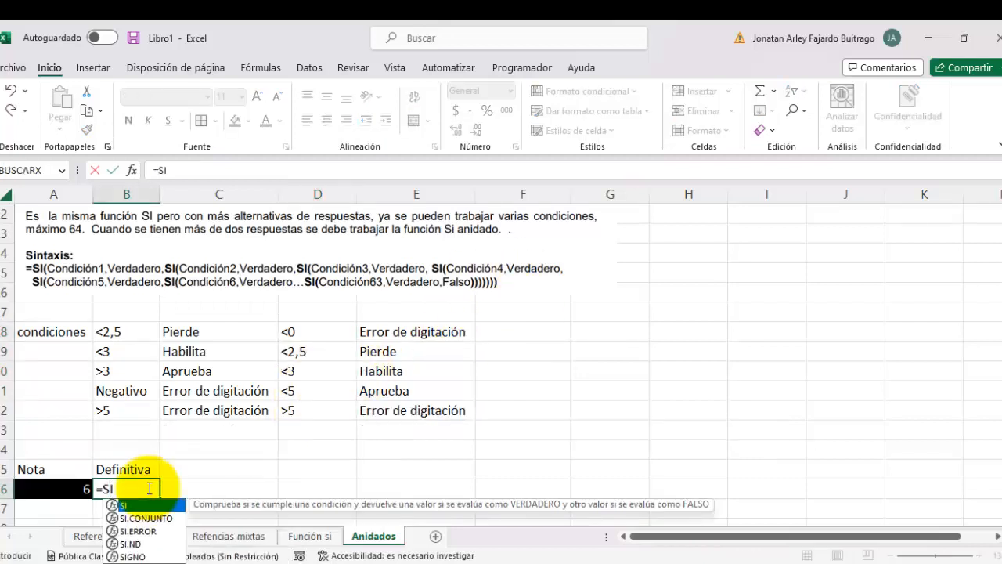
pyautogui.write('(')
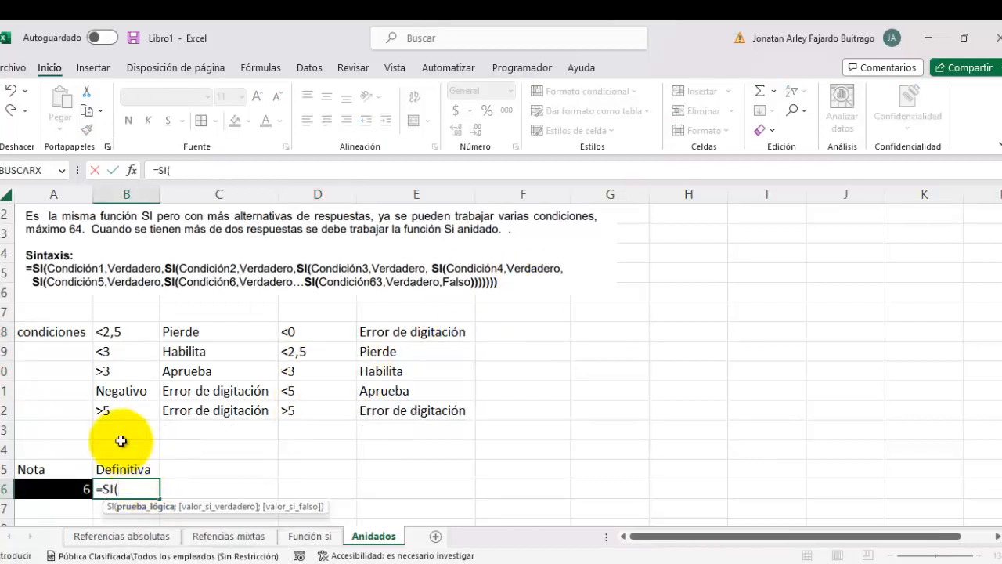
pyautogui.click(74, 489)
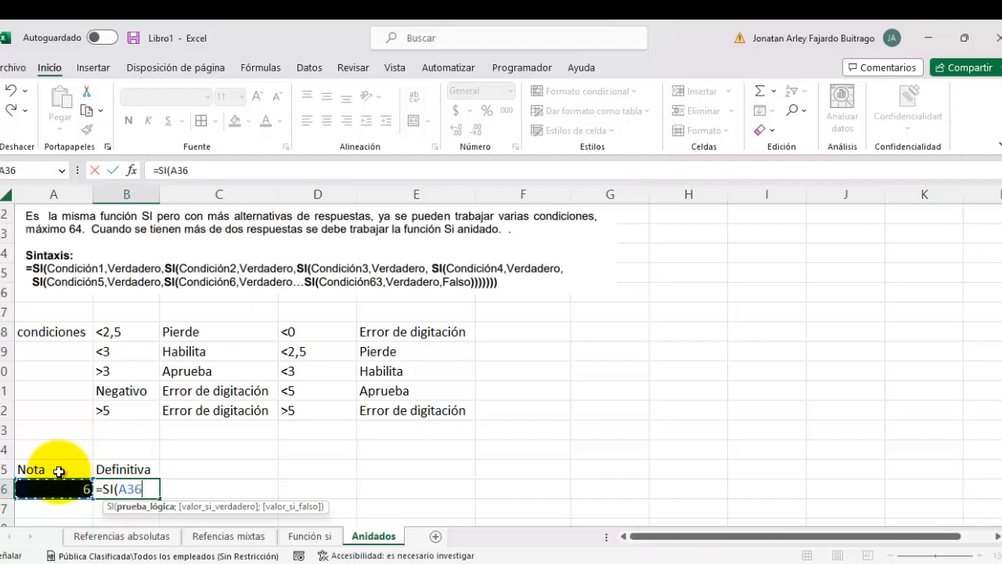
pyautogui.write('<0')
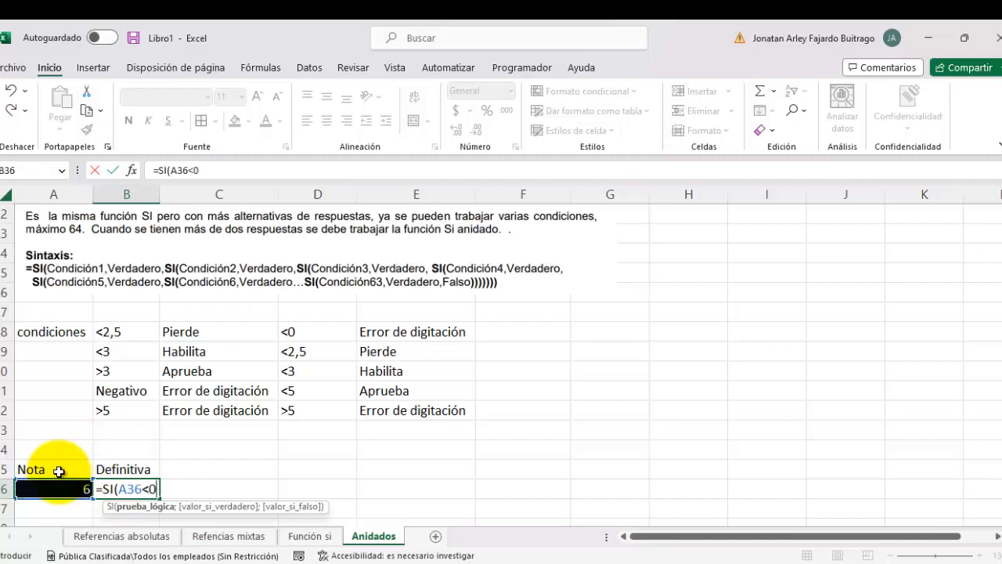
pyautogui.write(';"')
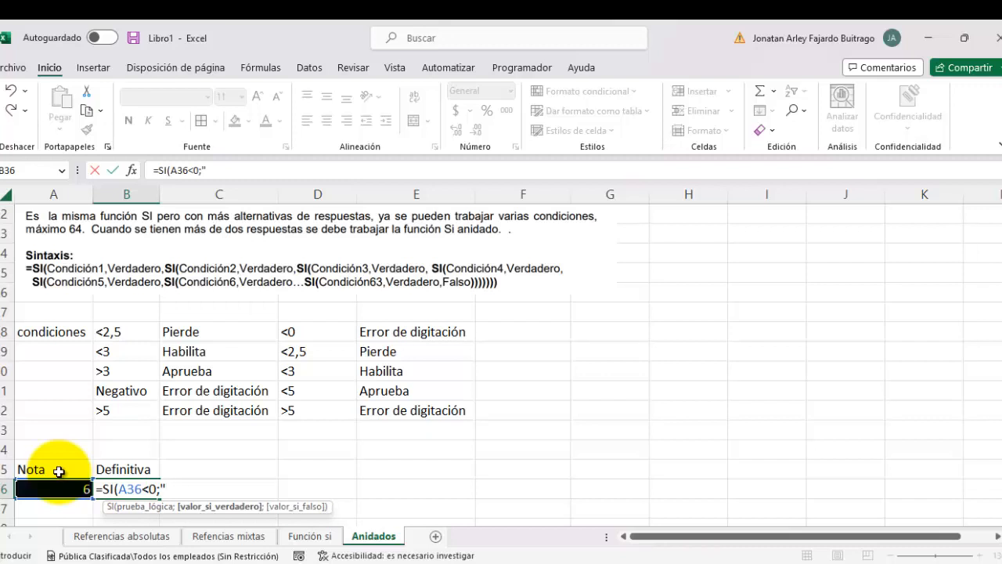
pyautogui.write('ERROR DE DIGIT')
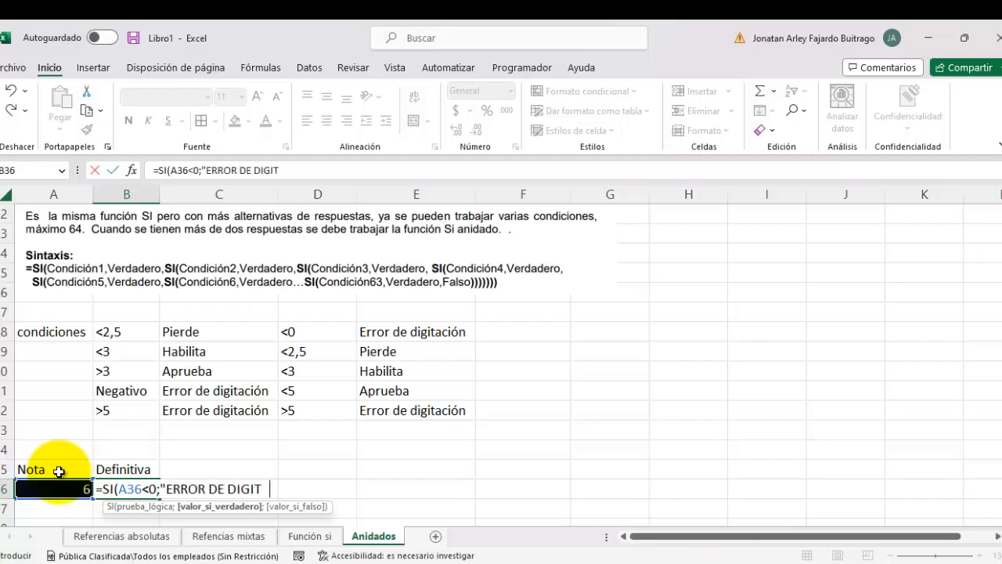
pyautogui.write('ACIÓN"')
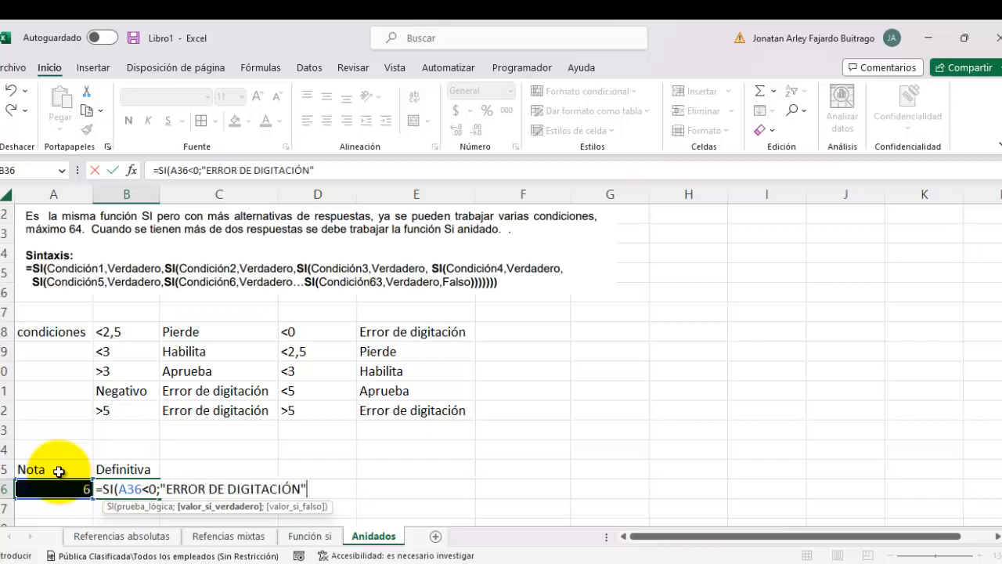
pyautogui.write(';')
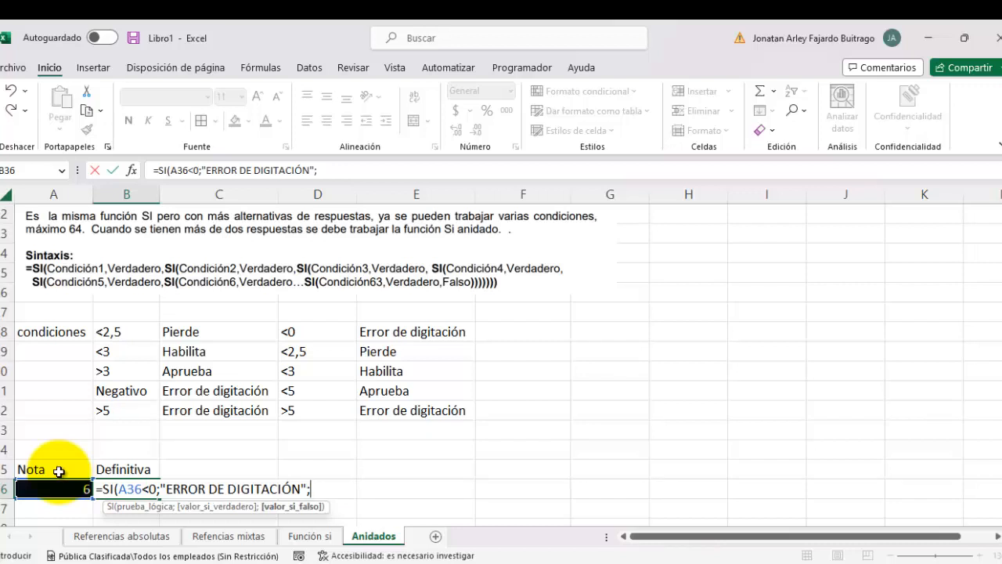
# - Nest a second SI in the B36 formula that returns "PIERDE" when A36<2,5
pyautogui.write('SI(')
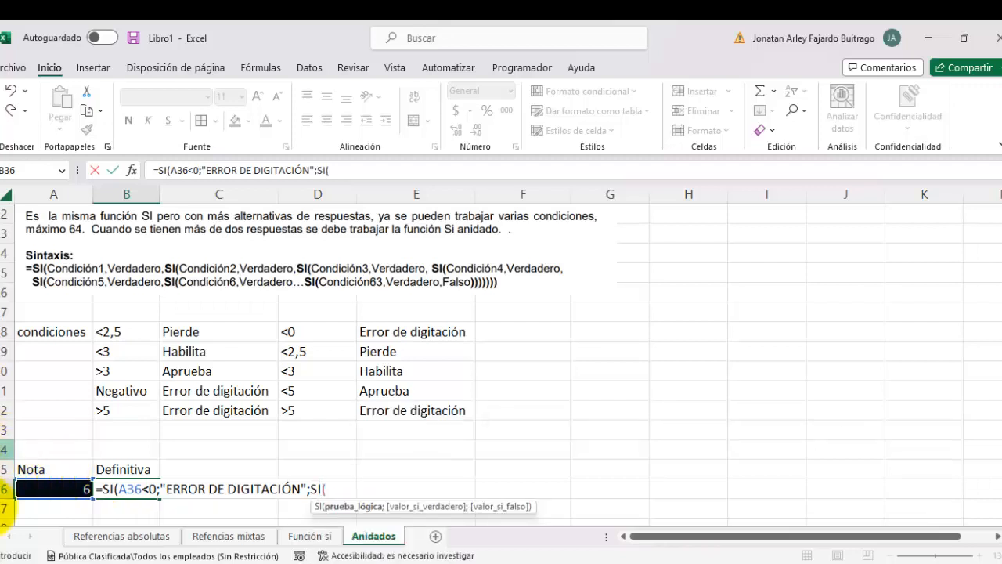
pyautogui.click(53, 490)
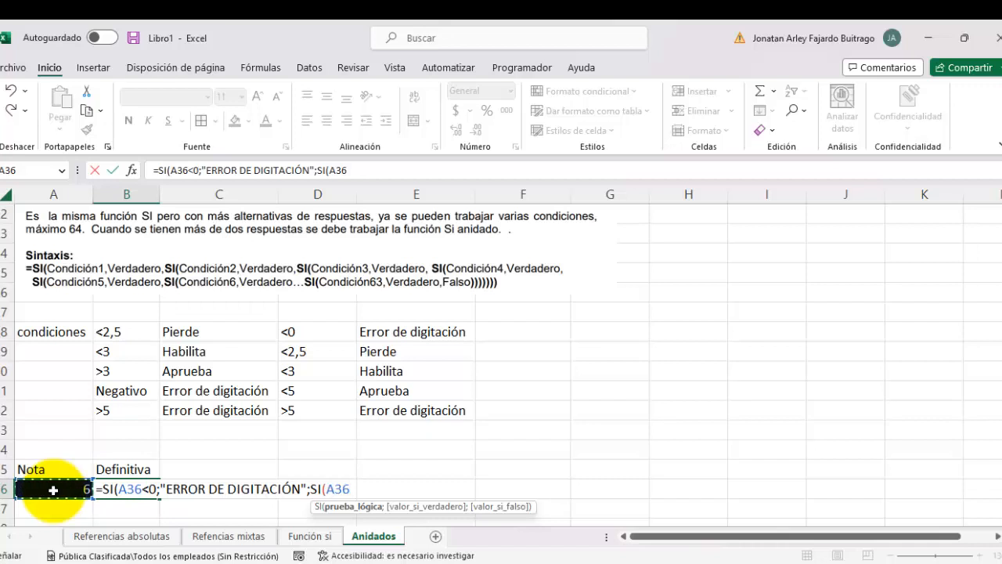
pyautogui.write('<')
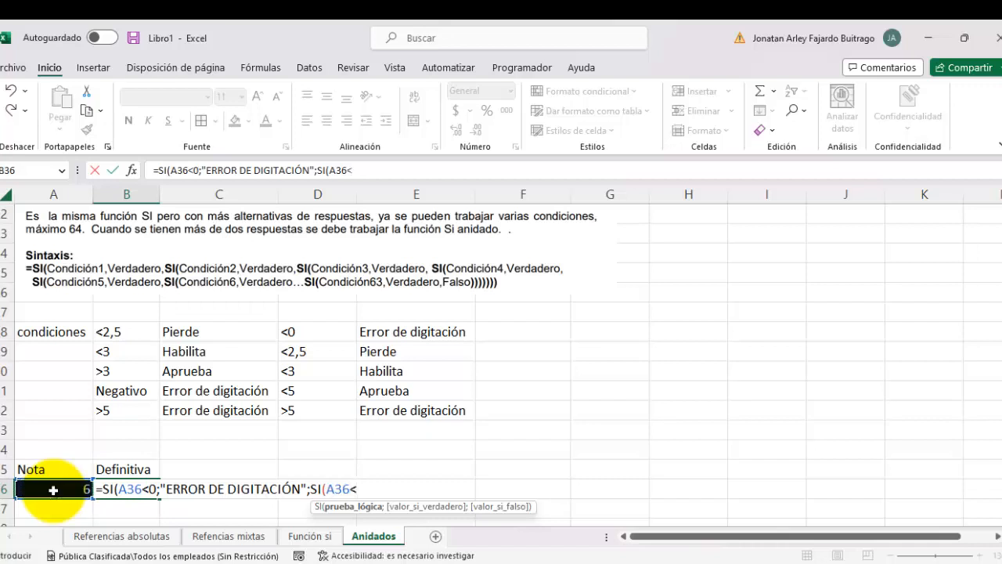
pyautogui.write('2,5;')
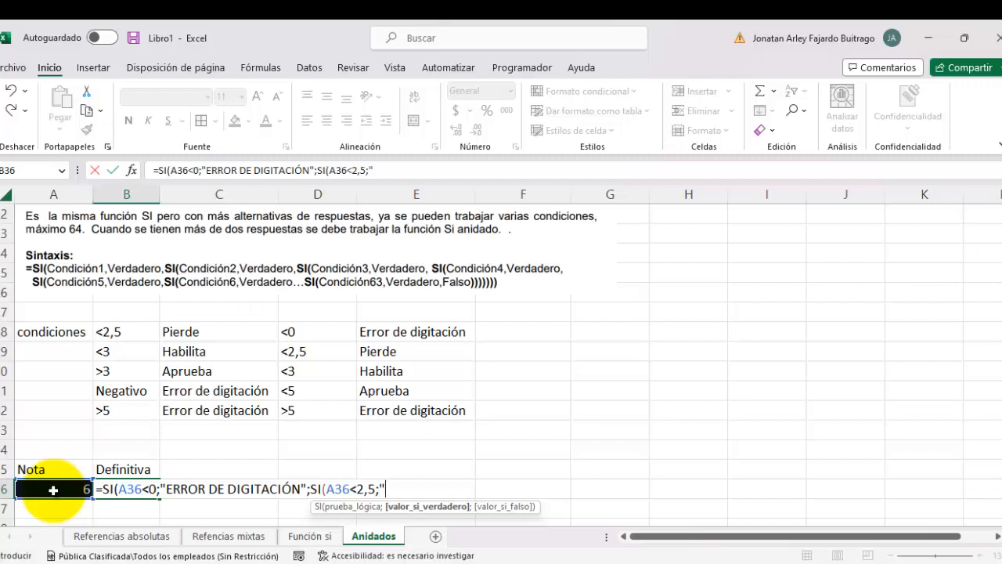
pyautogui.write('"PIERDE"')
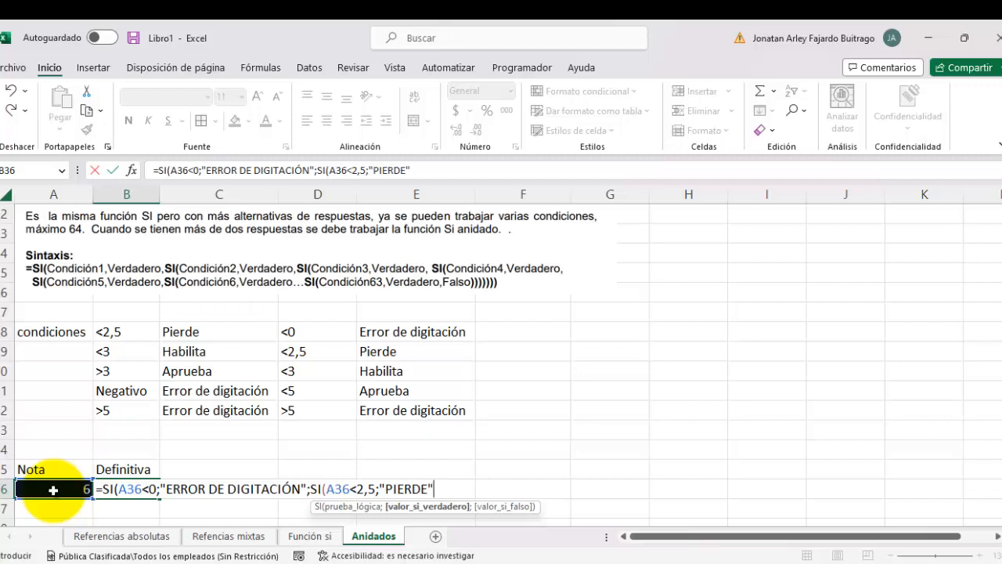
pyautogui.write(';')
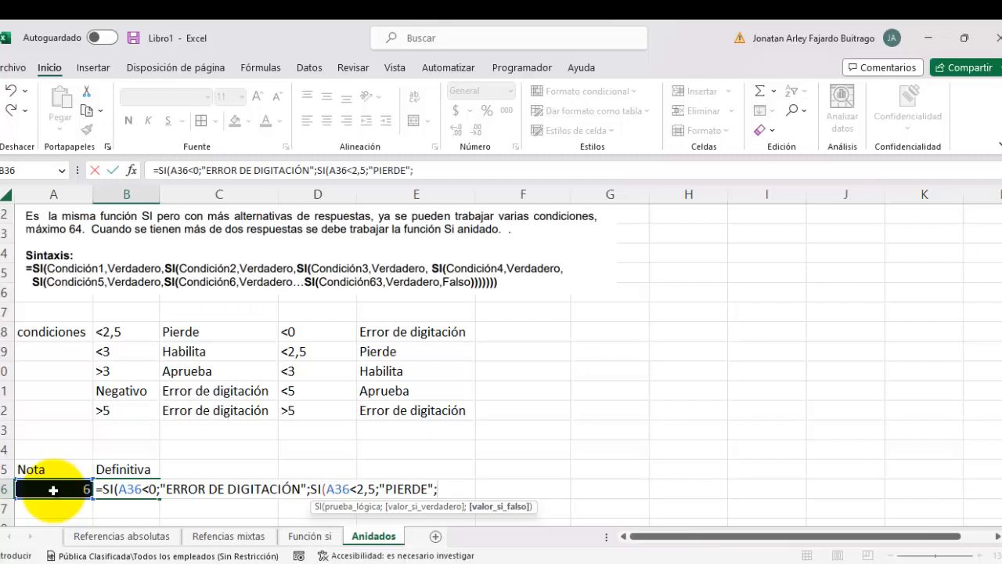
# - Nest a third SI in the B36 formula that returns "PIERDE" when A36<3, and add the name of a fourth SI after it
pyautogui.write('SI')
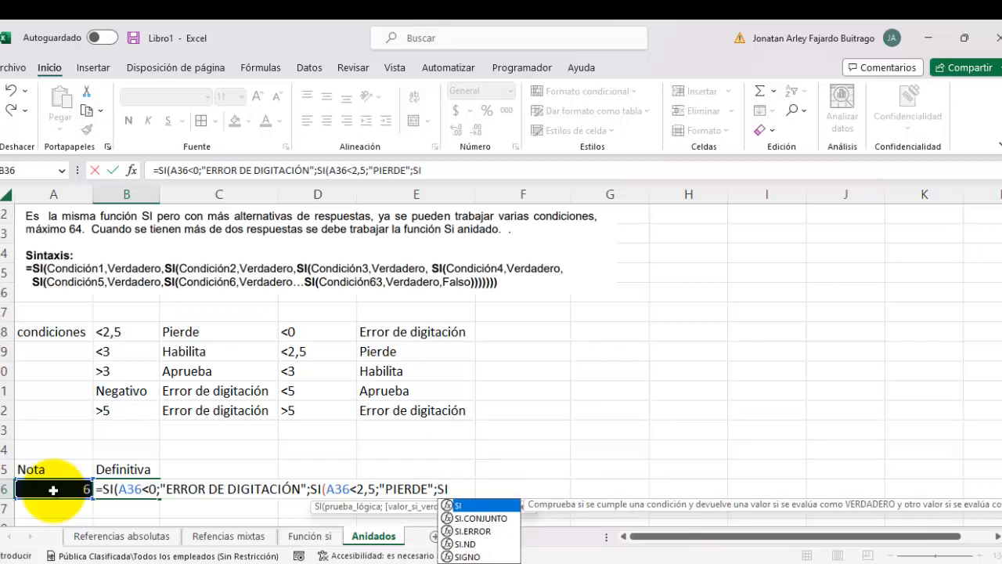
pyautogui.write('(')
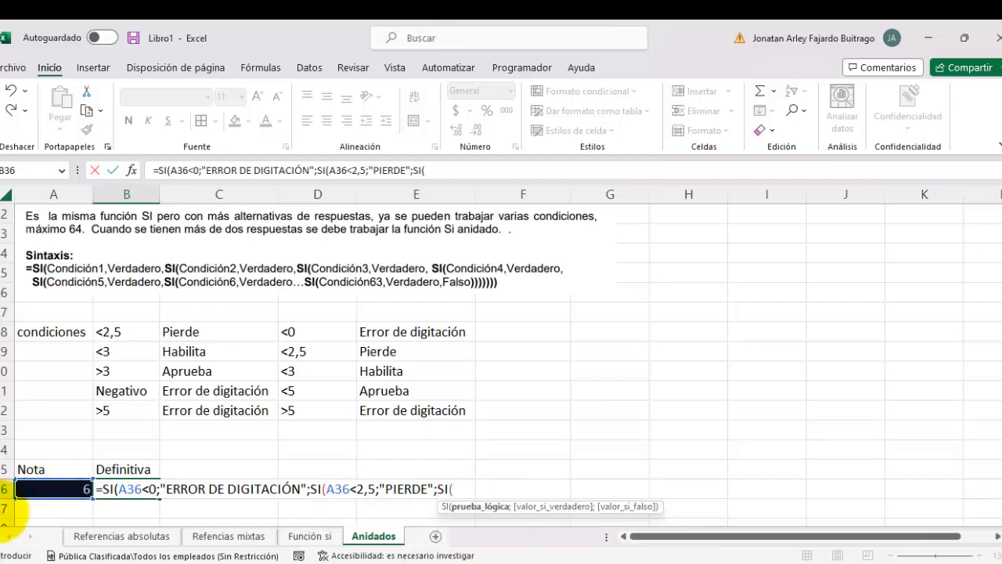
pyautogui.click(58, 485)
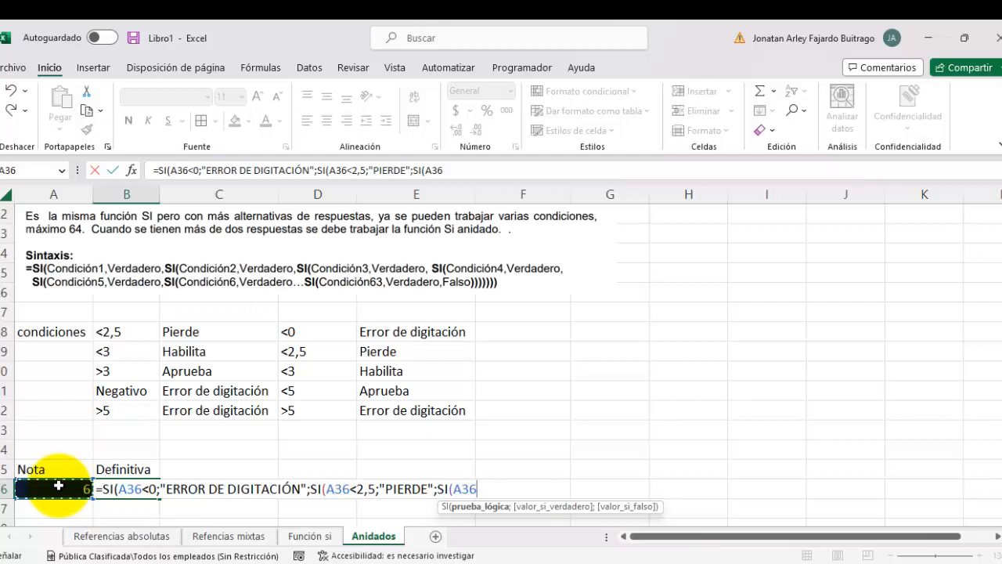
pyautogui.write('<')
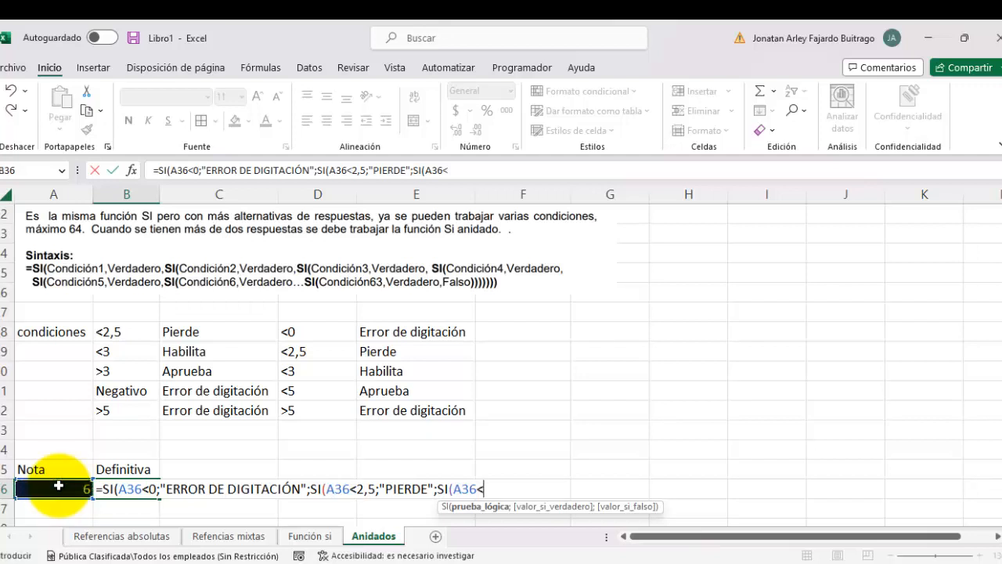
pyautogui.write('3')
pyautogui.write(';"')
pyautogui.write('PIERDE')
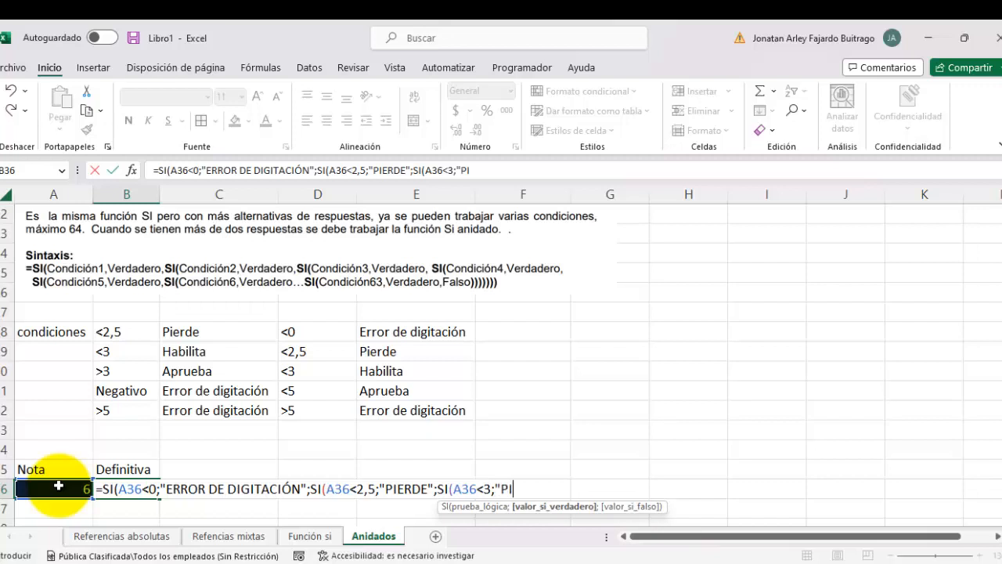
pyautogui.write('"')
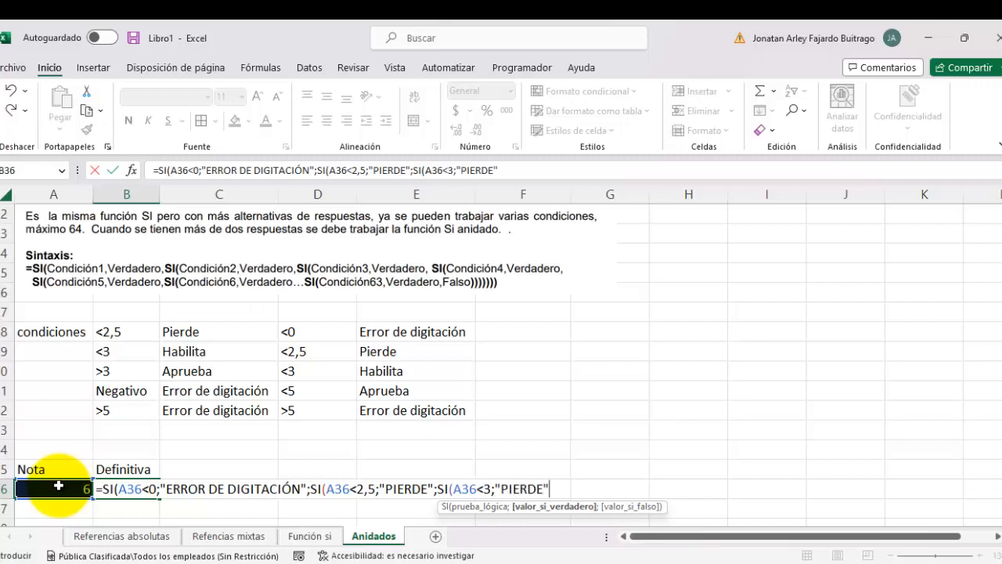
pyautogui.write(';')
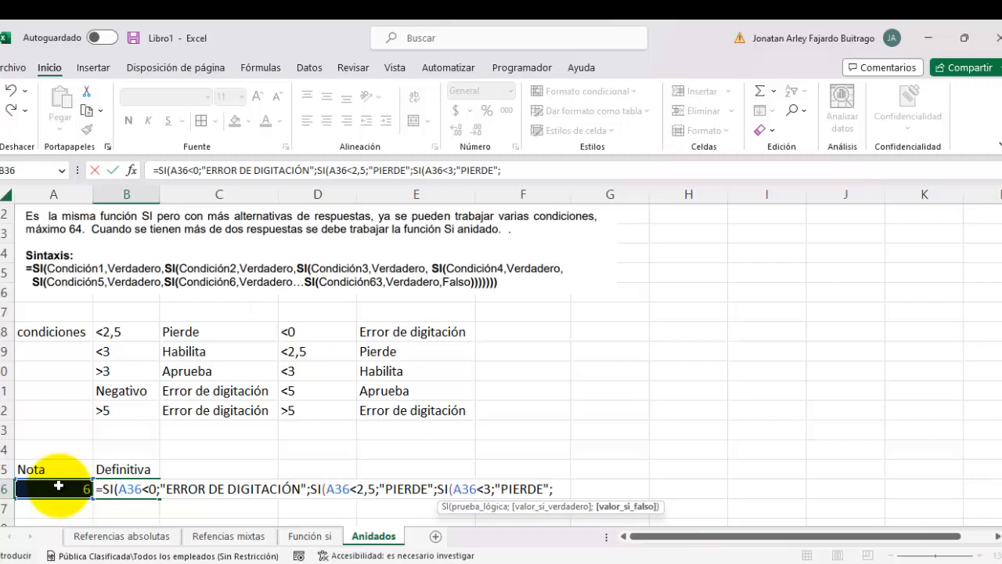
pyautogui.write('SI')
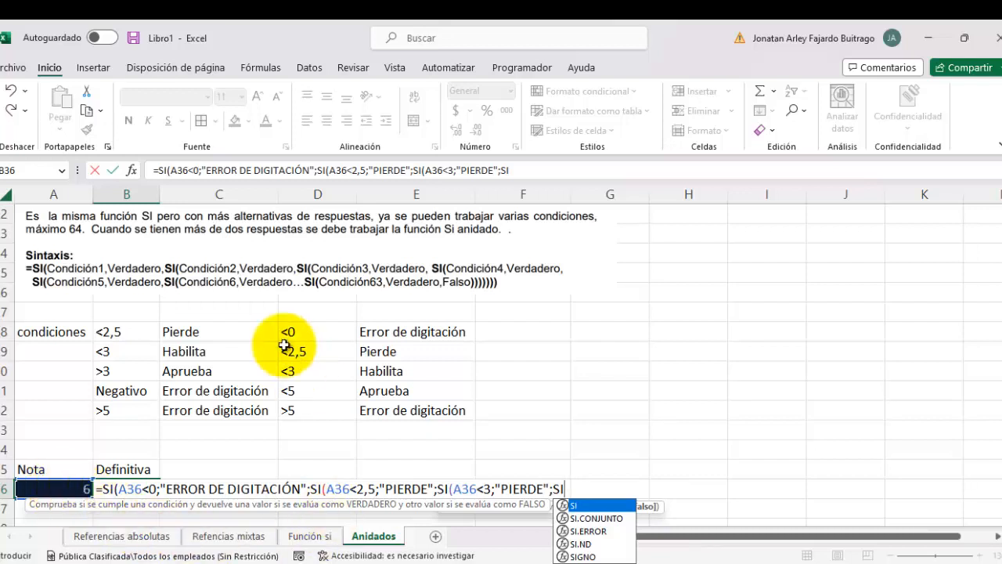
# - Replace the result of the A36<3 condition in the B36 formula with "HABILITA"
pyautogui.click(494, 170)
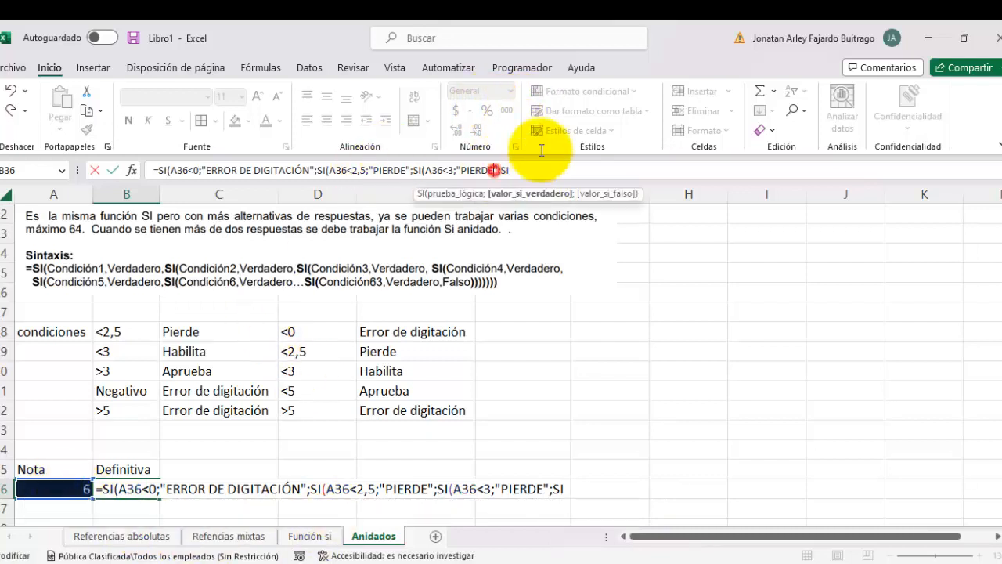
pyautogui.press('BackSpace')
pyautogui.press('BackSpace')
pyautogui.press('BackSpace')
pyautogui.press('BackSpace')
pyautogui.press('BackSpace')
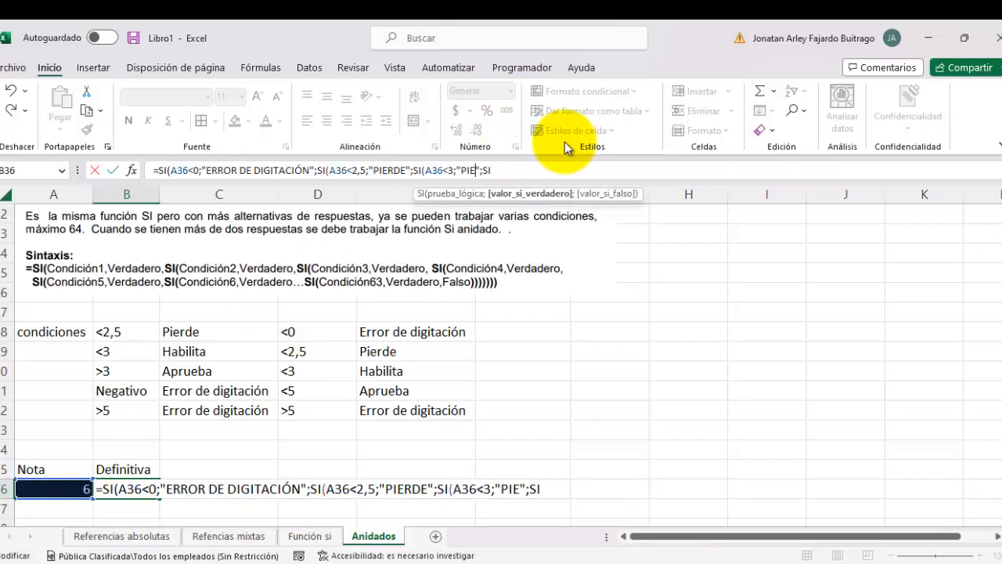
pyautogui.press('BackSpace')
pyautogui.write('HABILIT')
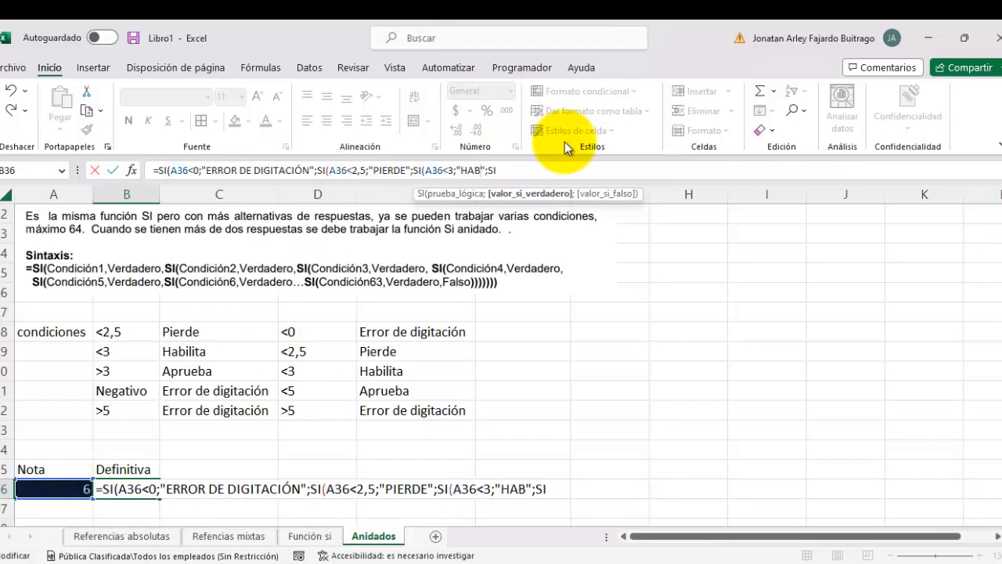
pyautogui.write('A')
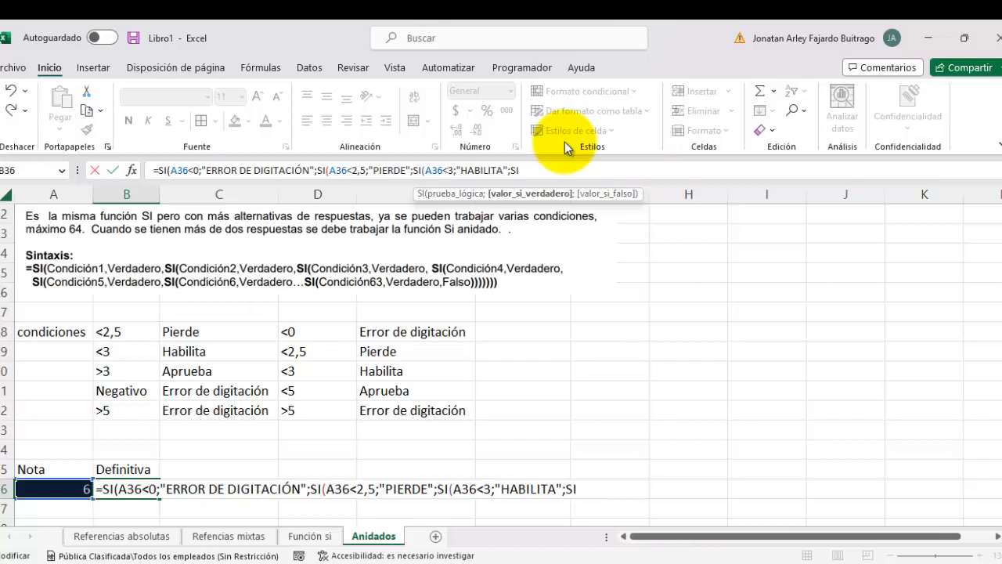
# - Complete the fourth nested SI in the B36 formula so it returns "APRUEBA" when A36<=5
pyautogui.write('";SI')
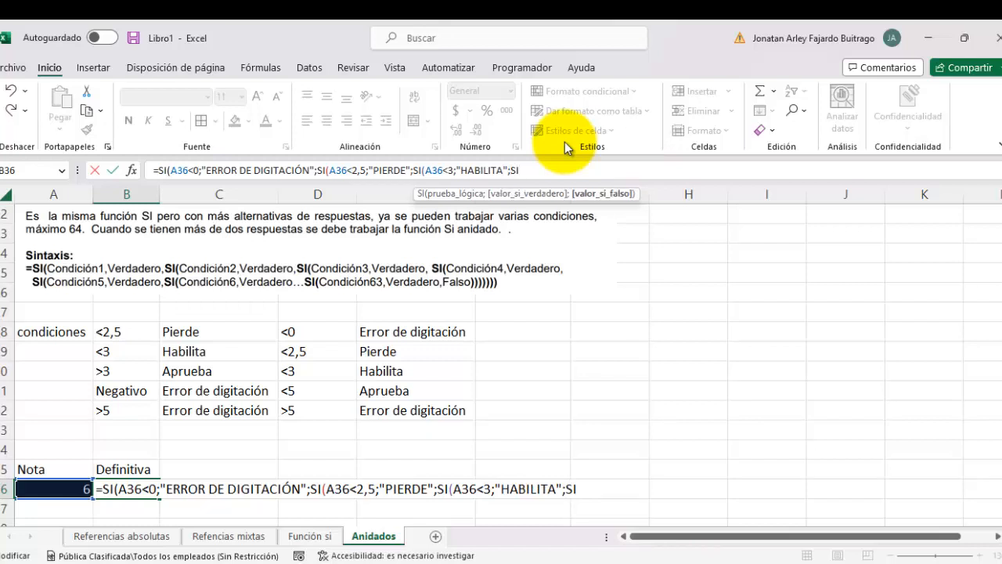
pyautogui.write('(')
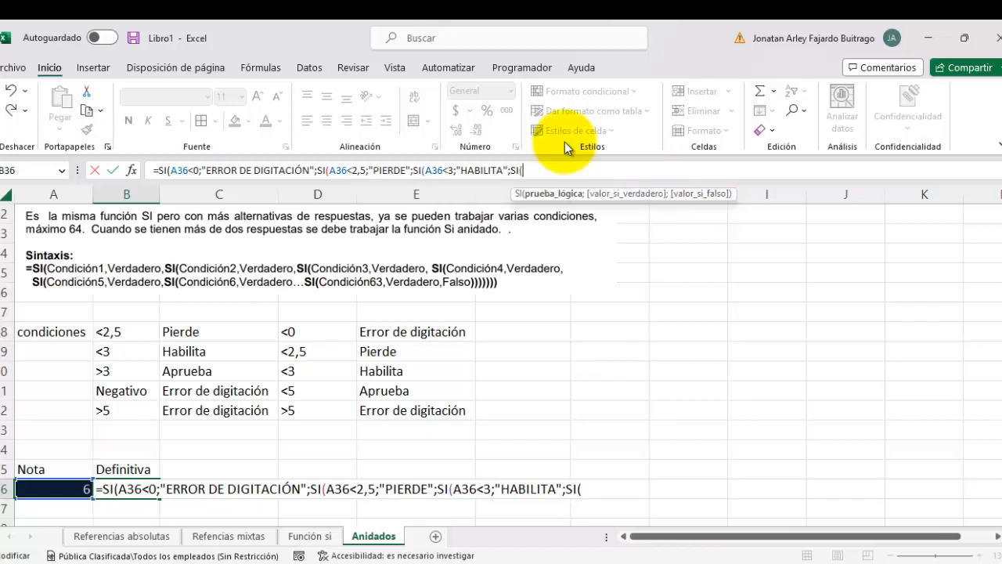
pyautogui.click(70, 491)
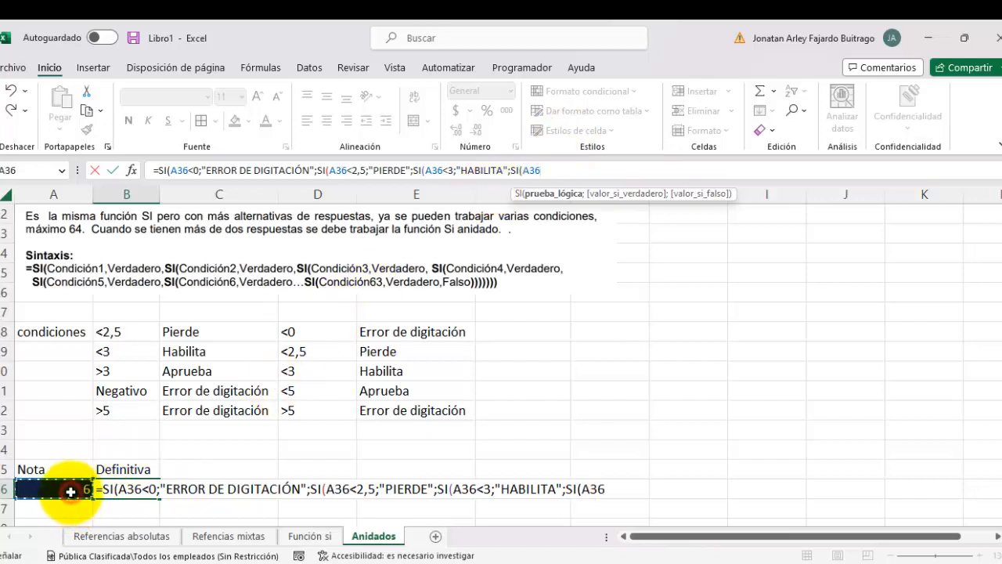
pyautogui.write('<')
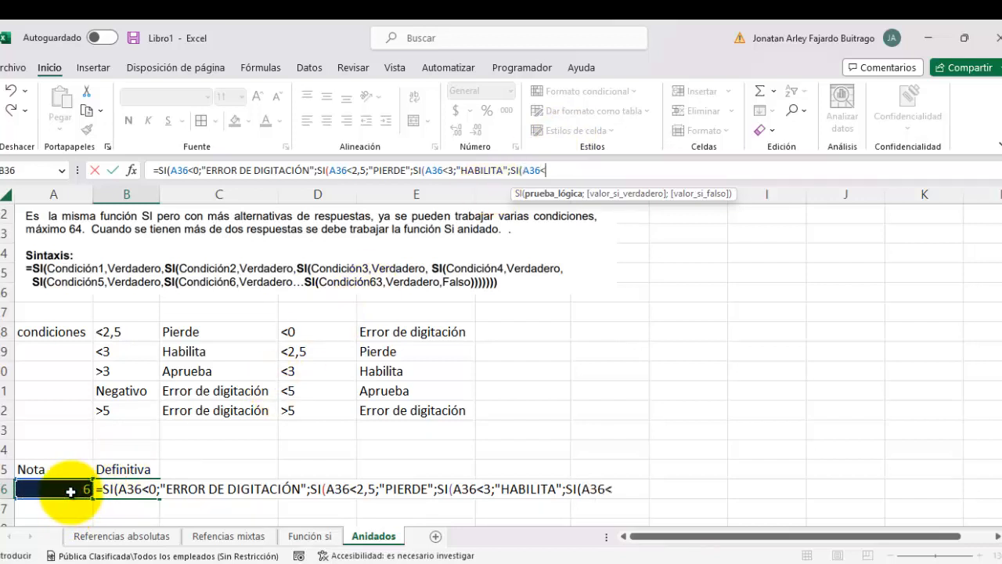
pyautogui.write('5;')
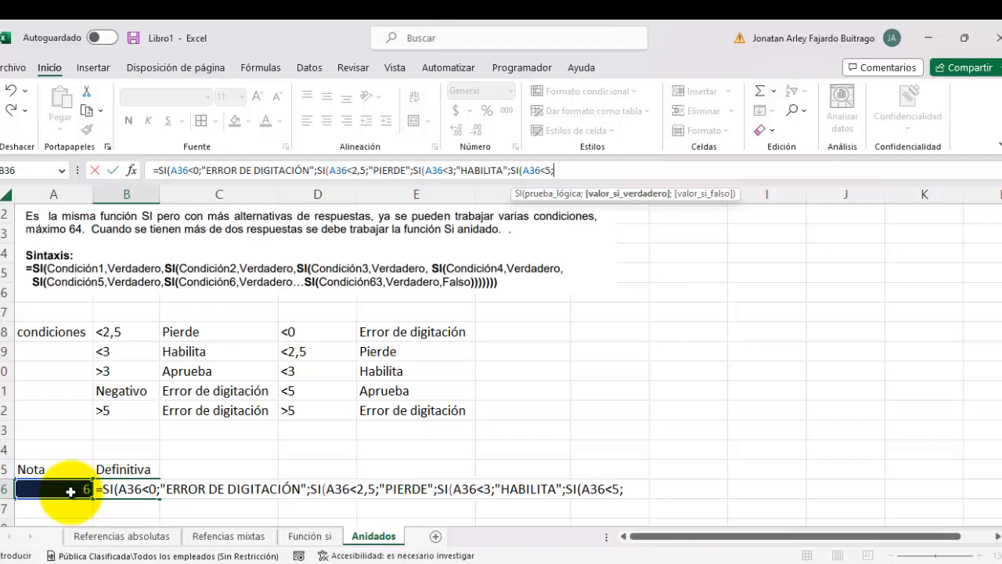
pyautogui.write('"APRUB')
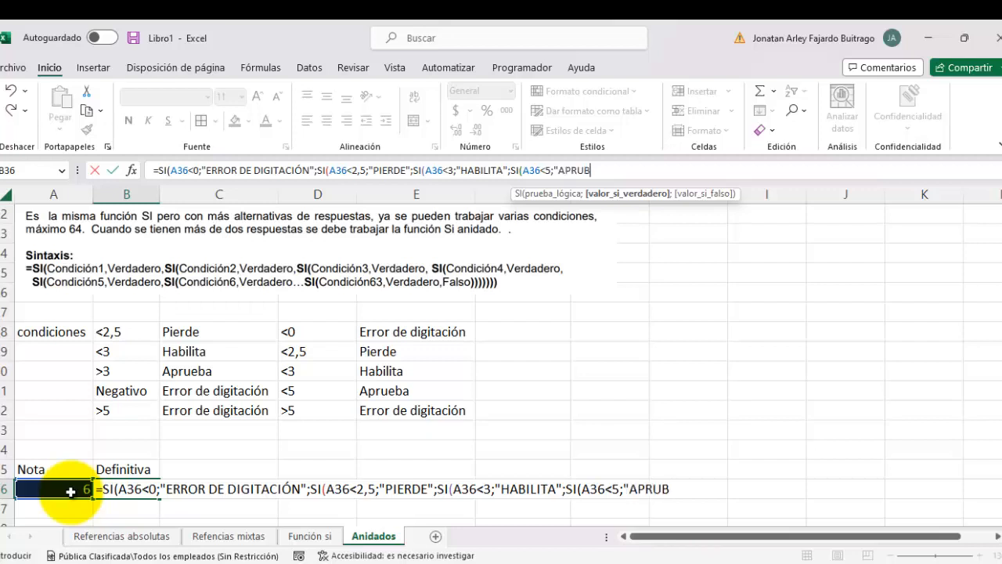
pyautogui.press('BackSpace')
pyautogui.write('EBA"')
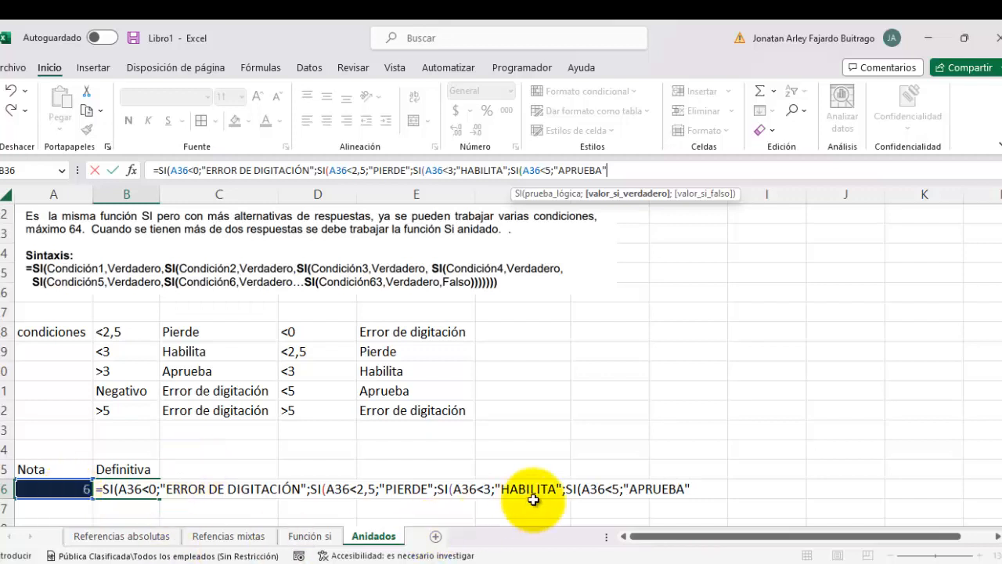
pyautogui.click(614, 488)
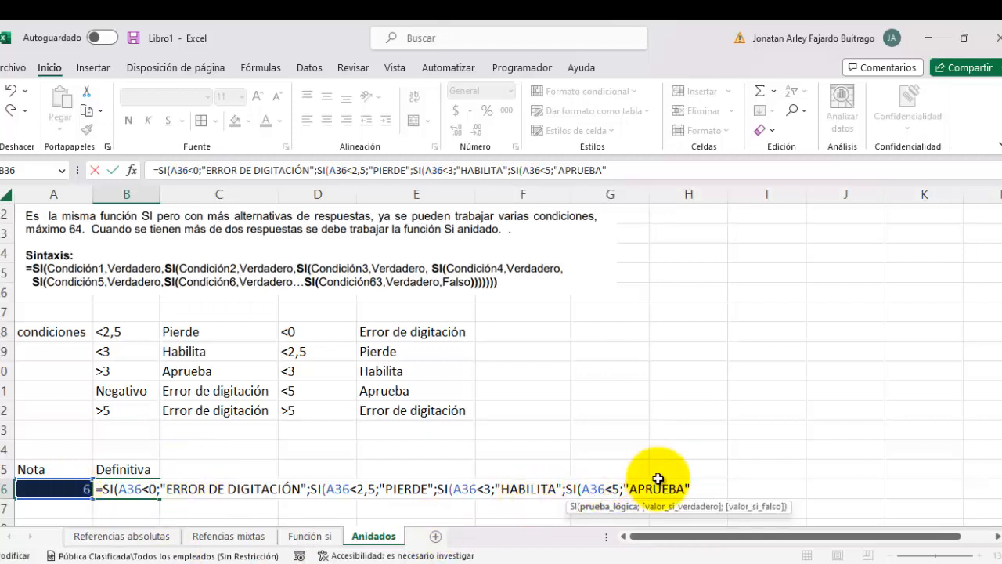
pyautogui.write('=')
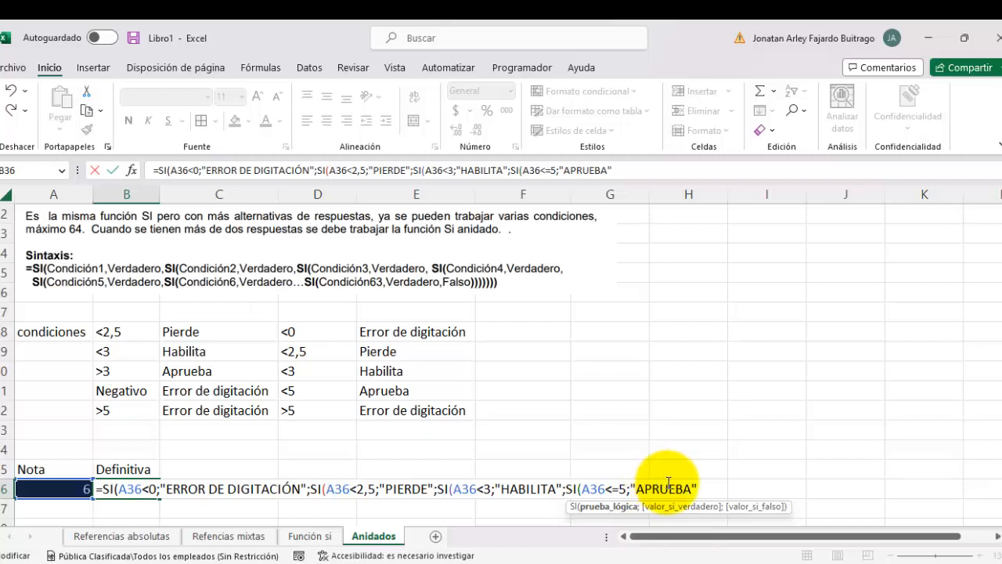
# - Add "ERROR DE DIGITACIÓN" as the false value of the last nested SI in the B36 formula
pyautogui.click(631, 170)
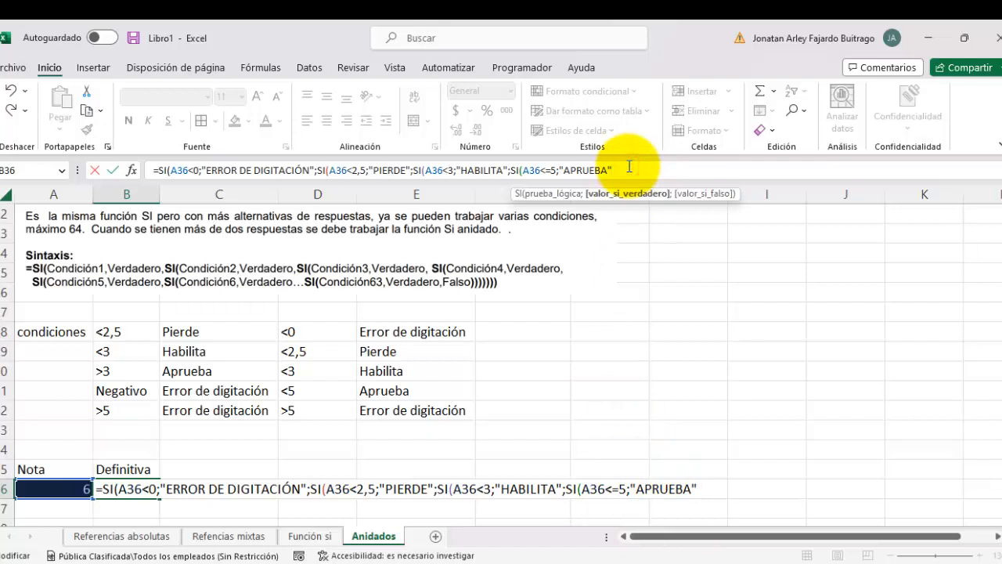
pyautogui.write(';')
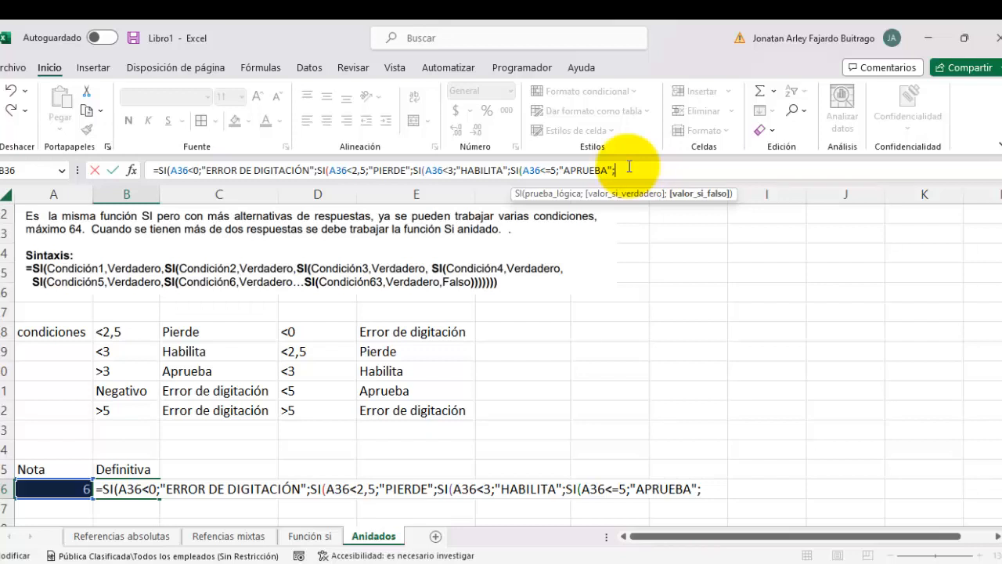
pyautogui.write('ERROR D')
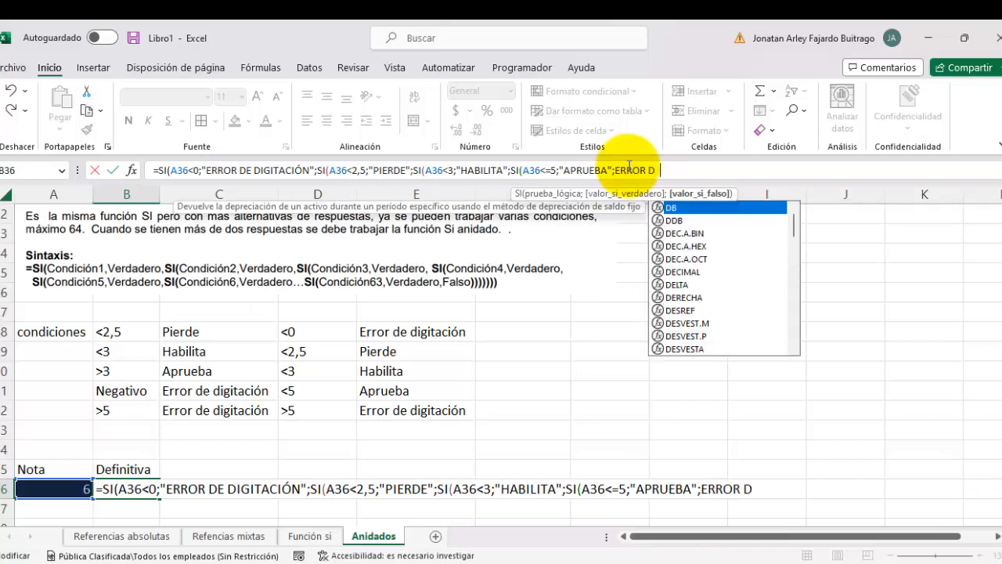
pyautogui.write('E')
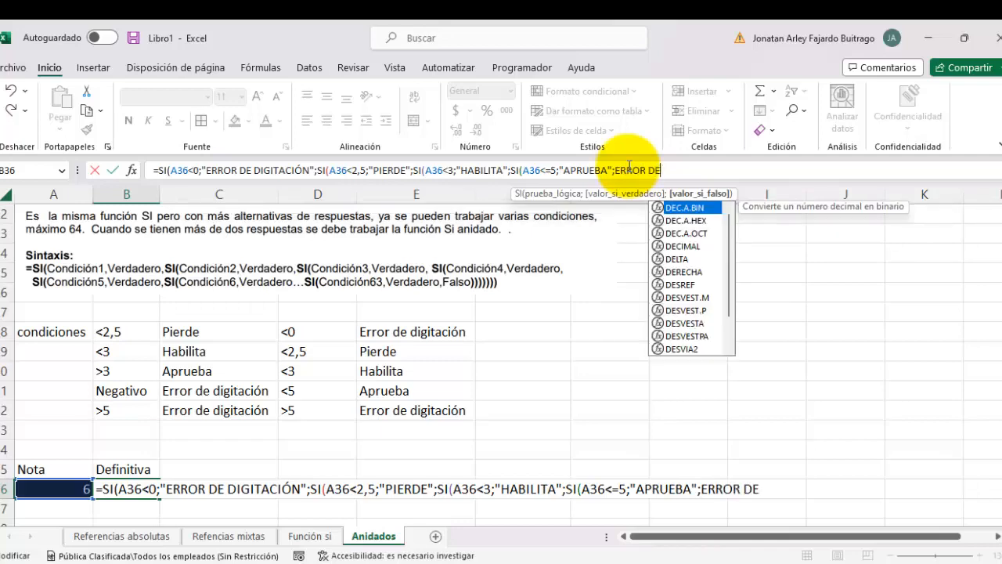
pyautogui.press('BackSpace')
pyautogui.press('BackSpace')
pyautogui.press('BackSpace')
pyautogui.press('BackSpace')
pyautogui.press('BackSpace')
pyautogui.press('BackSpace')
pyautogui.press('BackSpace')
pyautogui.press('BackSpace')
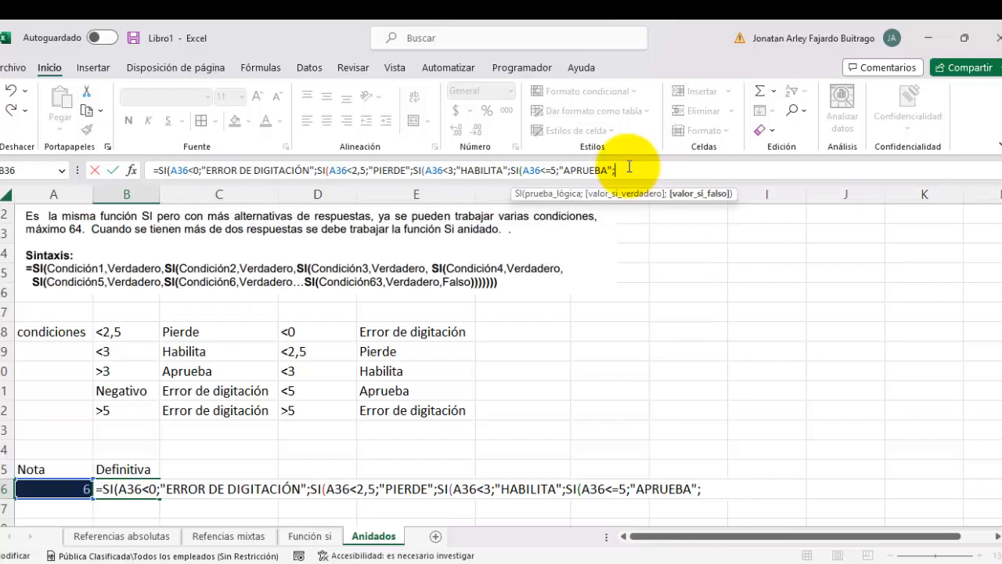
pyautogui.write('ERROR DE DIGITA')
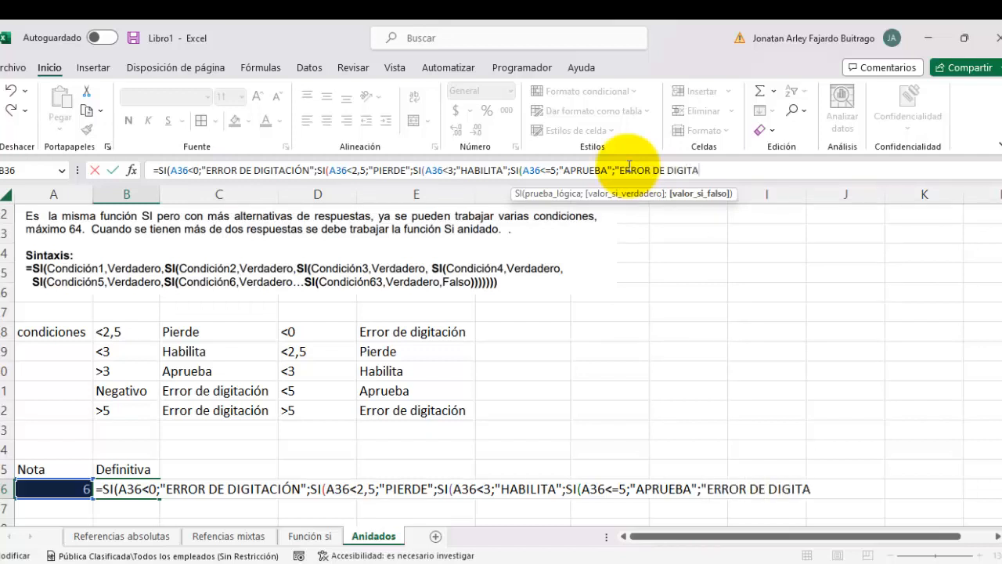
pyautogui.write('CIÓN"')
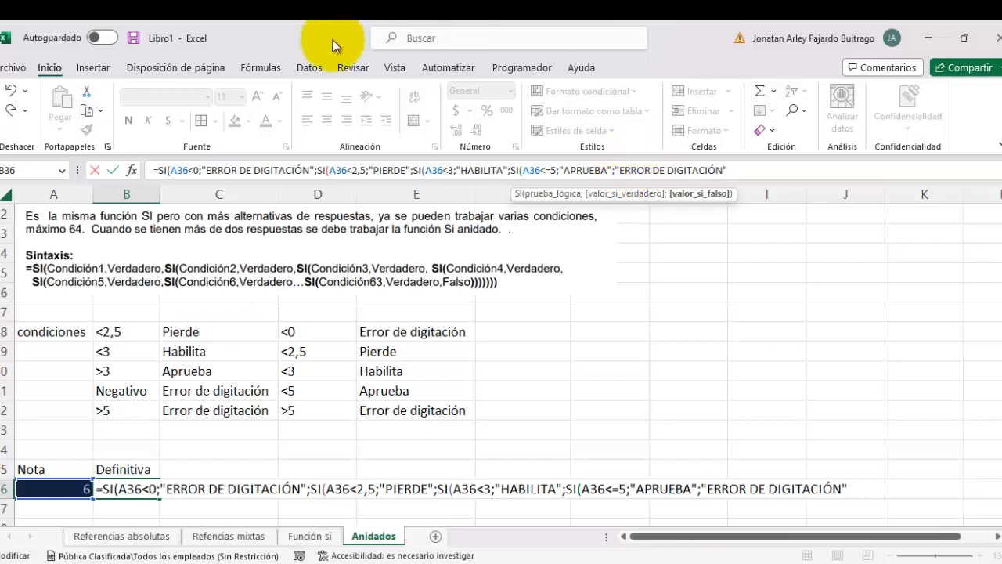
pyautogui.click(167, 170)
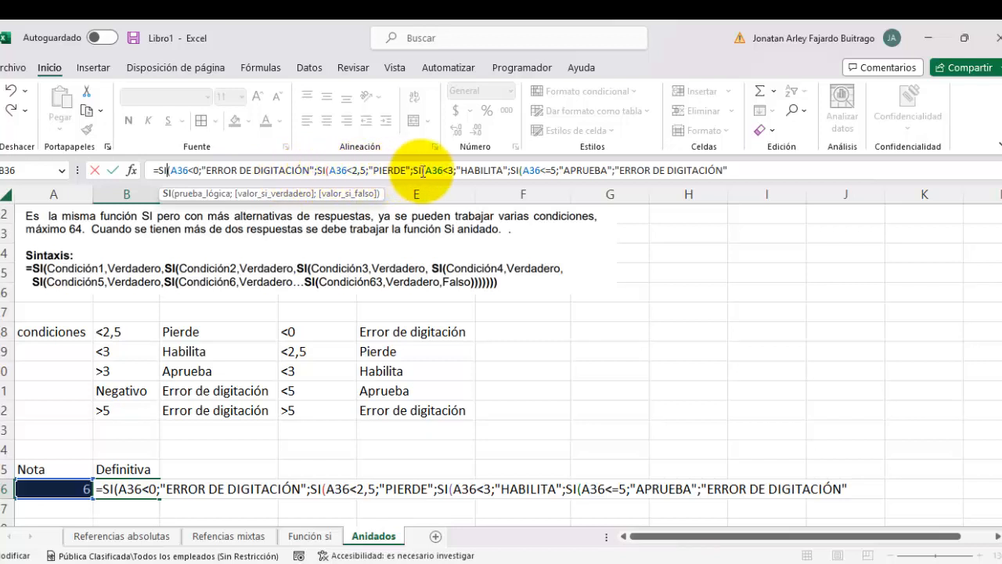
# - Close all four nested SI functions in the B36 formula, enter it, and fit column B to its contents
pyautogui.click(739, 172)
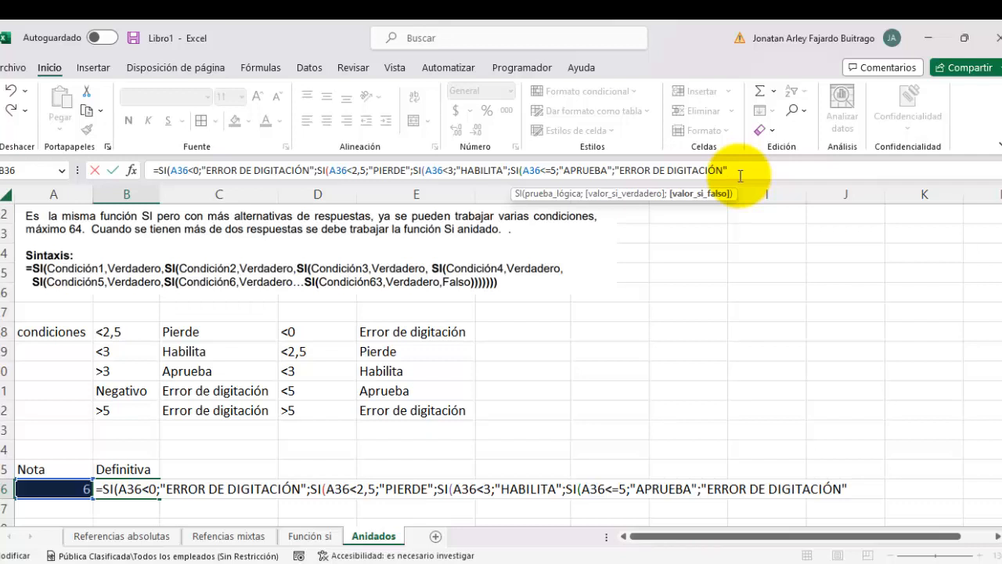
pyautogui.write('))')
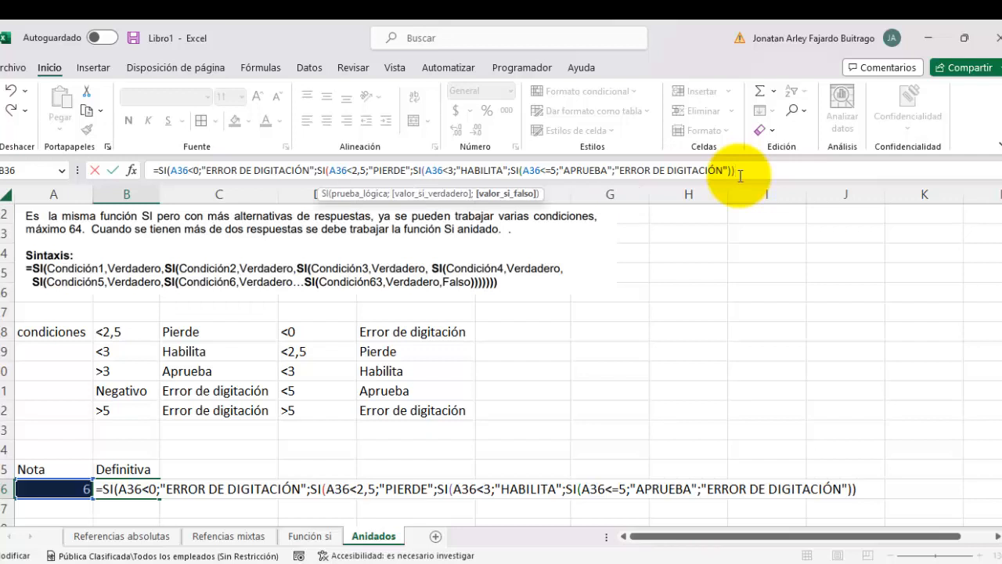
pyautogui.write(')')
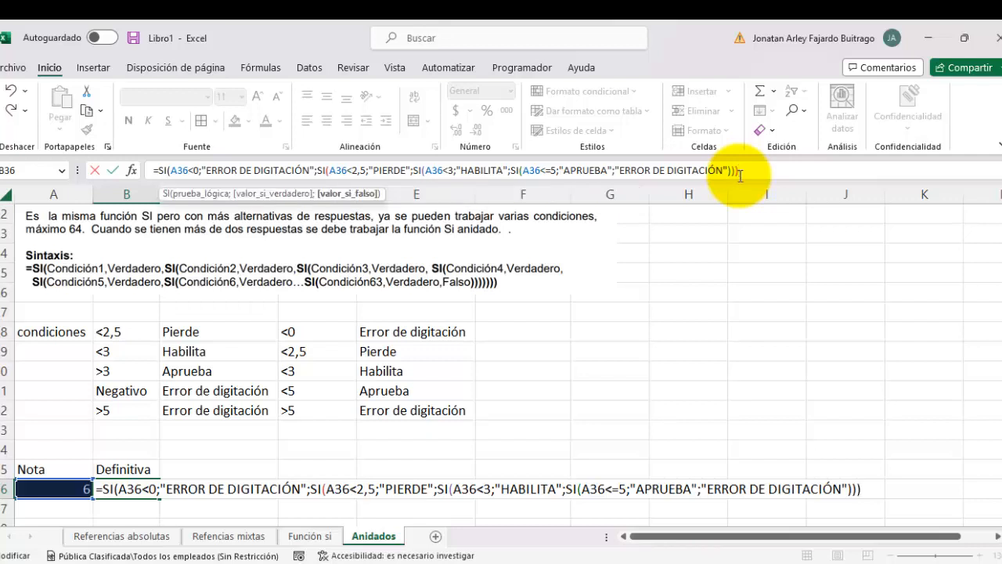
pyautogui.write(')')
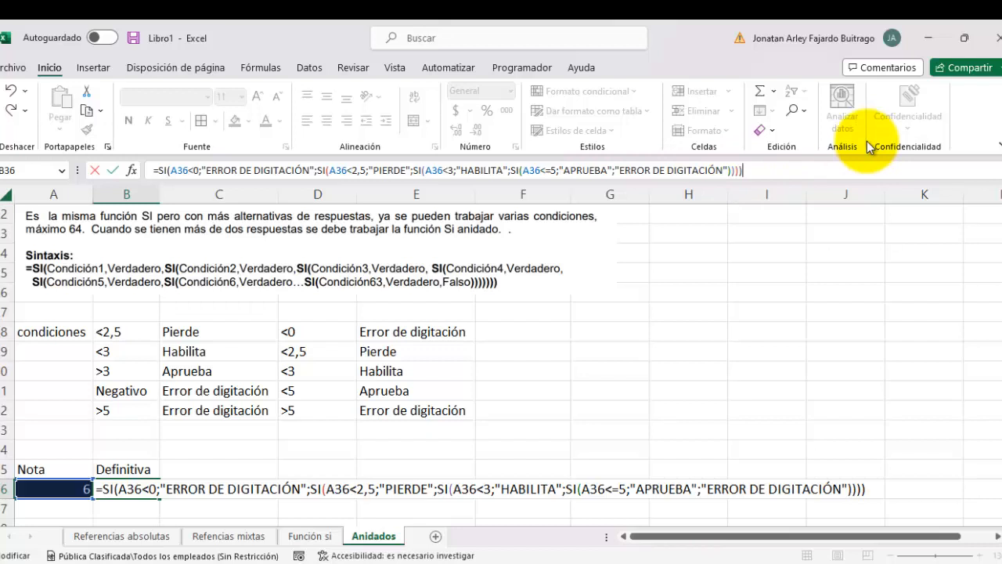
pyautogui.press('Return')
pyautogui.press('Up')
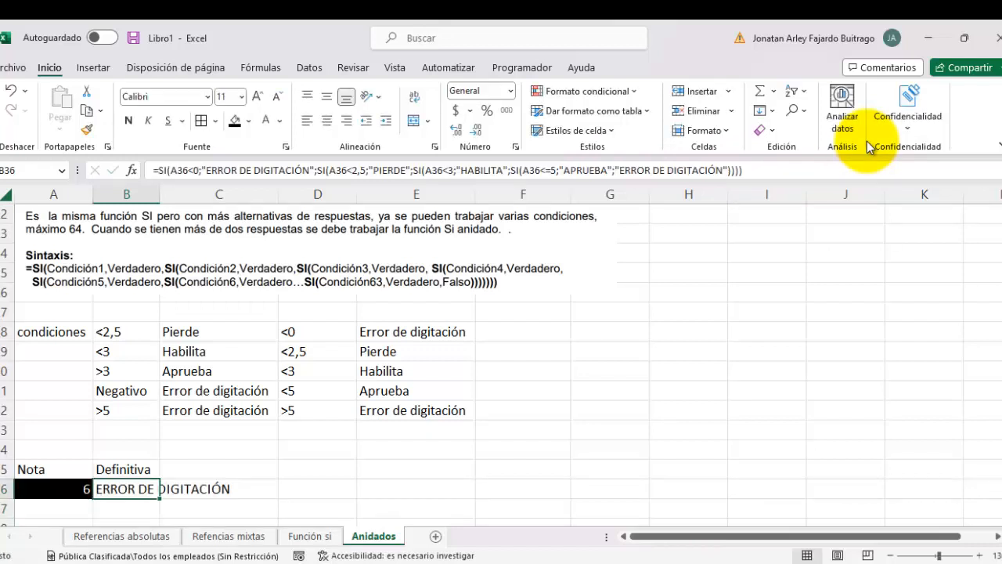
pyautogui.doubleClick(160, 193)
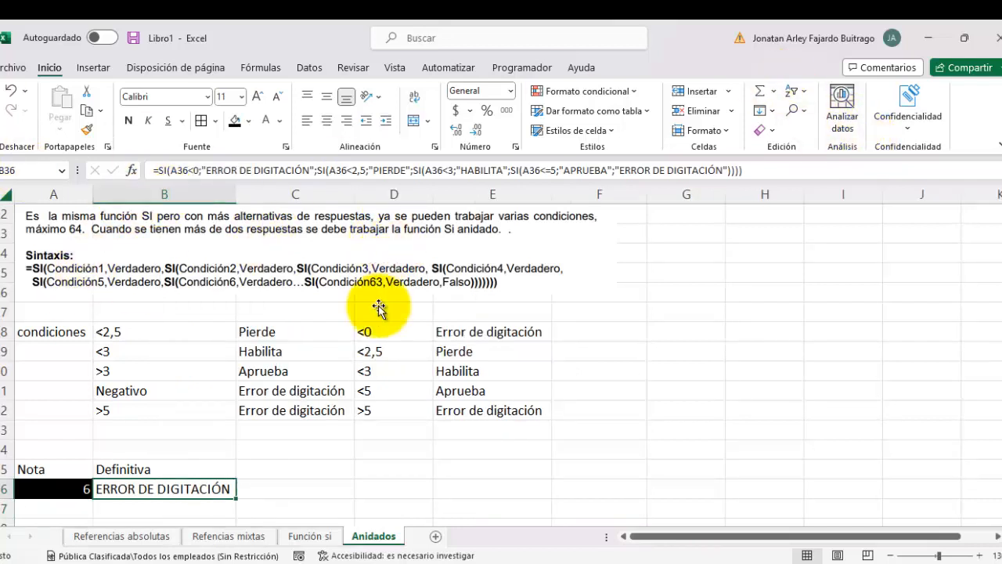
# - Change the Aprueba condition in D31 to <=5
pyautogui.doubleClick(364, 410)
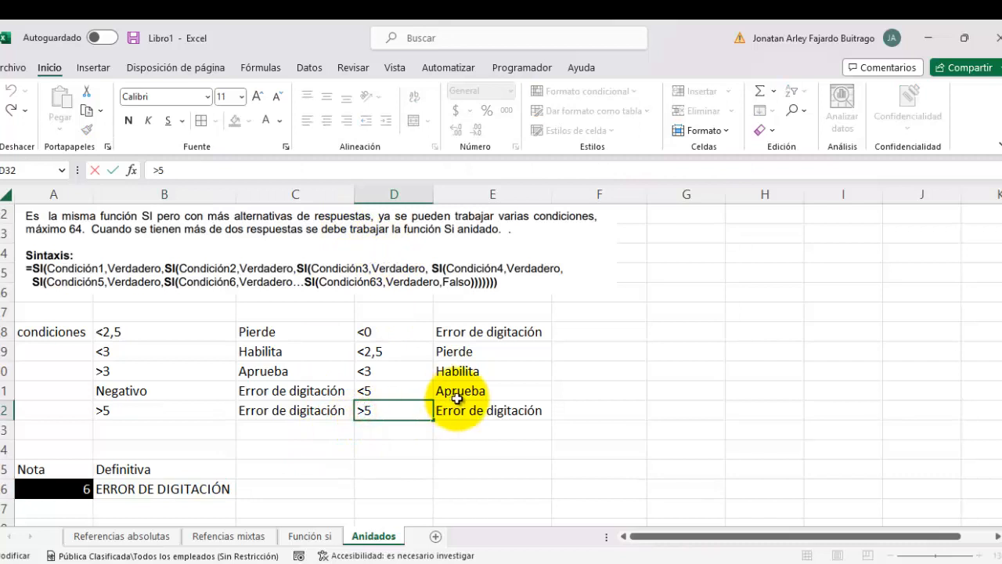
pyautogui.click(366, 390)
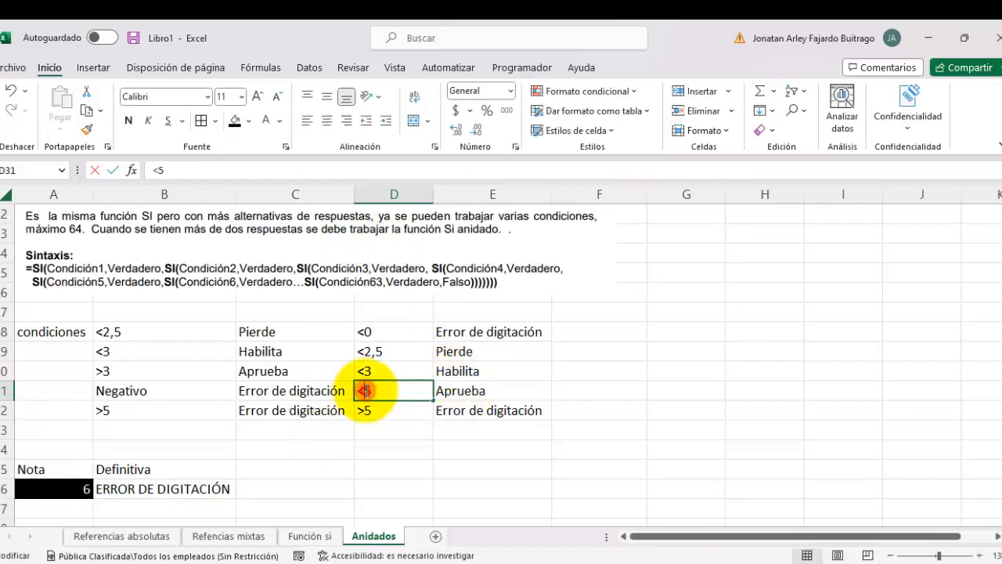
pyautogui.doubleClick(408, 391)
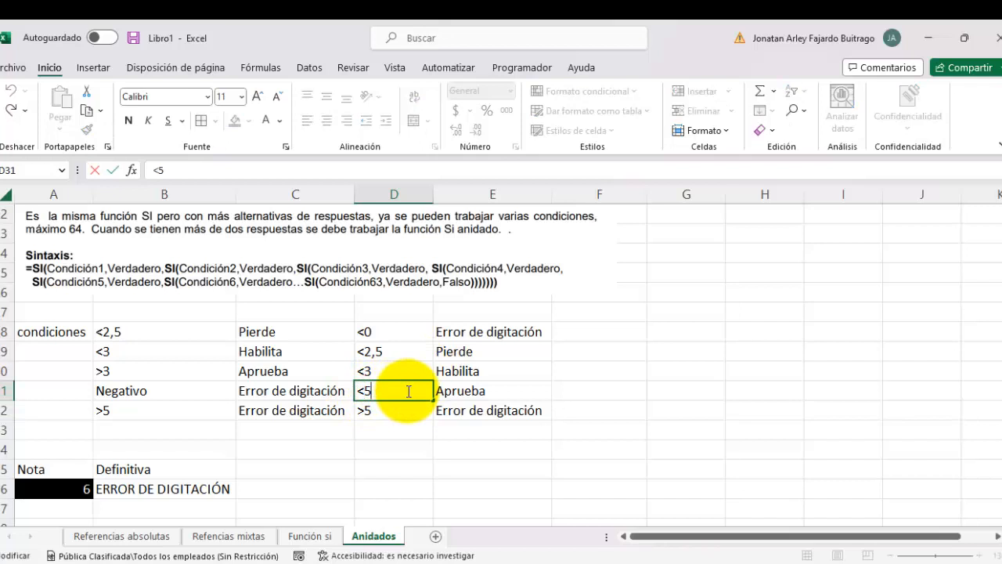
pyautogui.press('Left')
pyautogui.write('=')
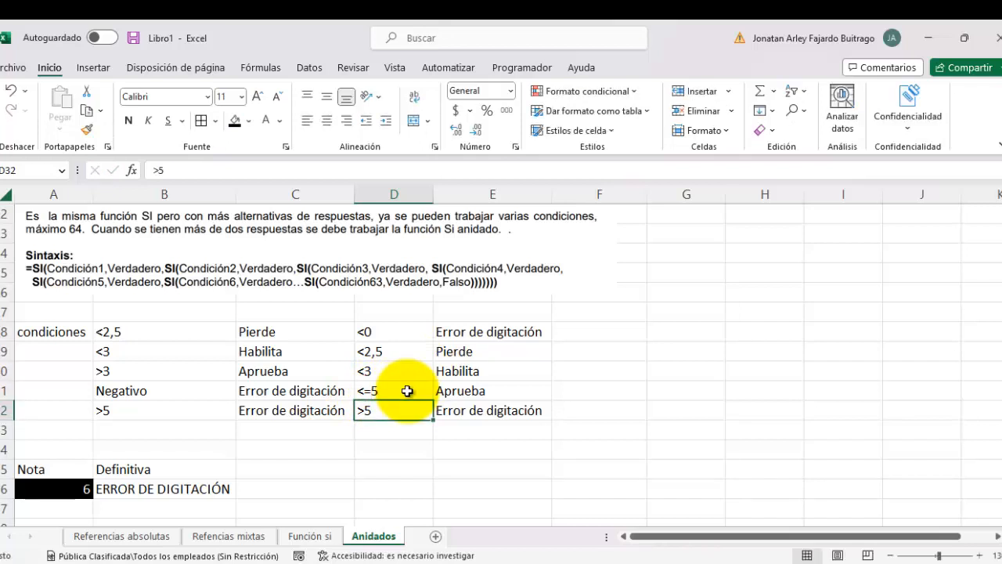
# - Test the nested formula in B36 with a negative grade by entering -3 in A36
pyautogui.press('Left')
pyautogui.press('Left')
pyautogui.press('Down')
pyautogui.press('Down')
pyautogui.press('Down')
pyautogui.press('Down')
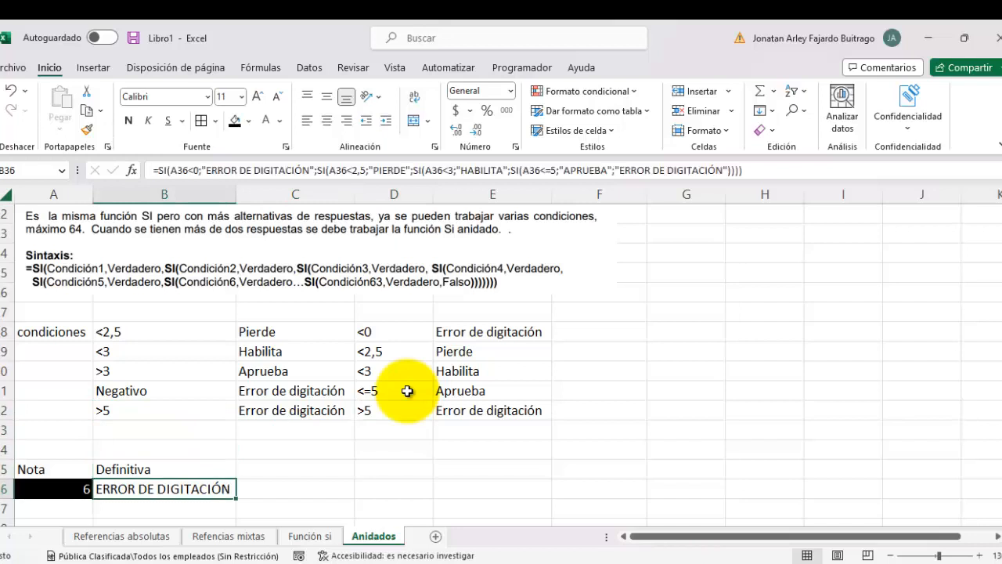
pyautogui.click(43, 489)
pyautogui.write('-')
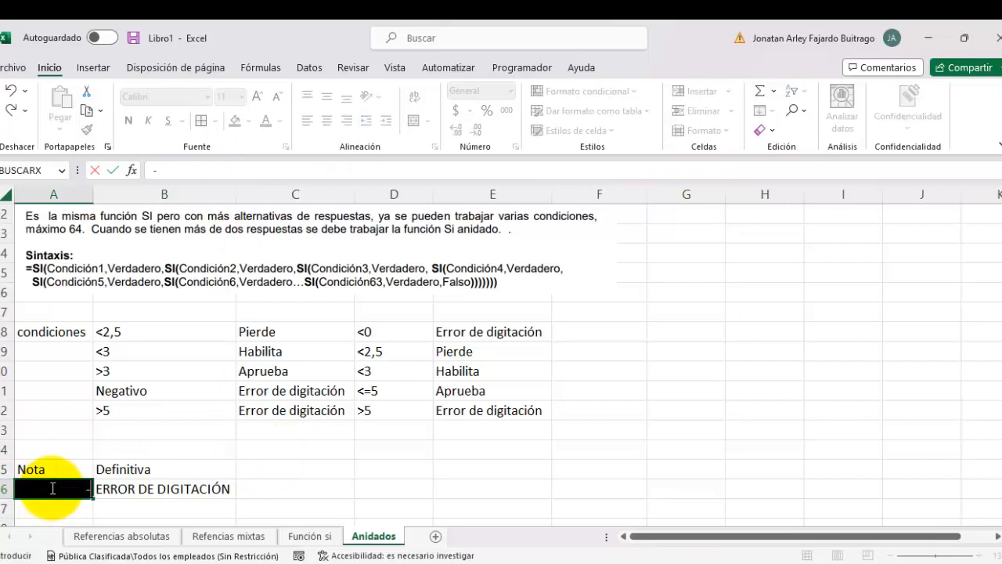
pyautogui.write('3')
pyautogui.press('Return')
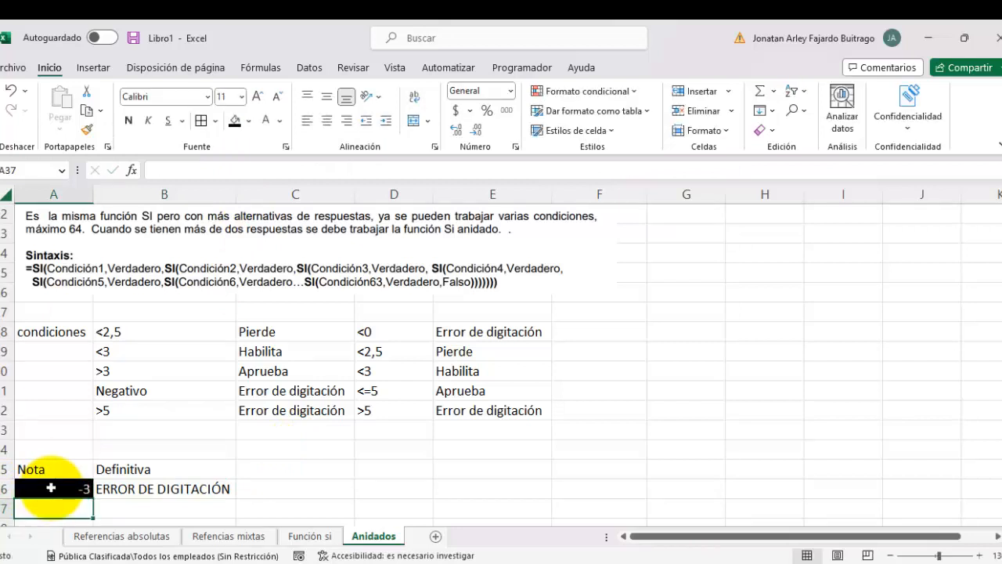
# - Test the Pierde and Habilita conditions by entering the grades 1,5 and 2,75 in A36, one after the other
pyautogui.click(50, 487)
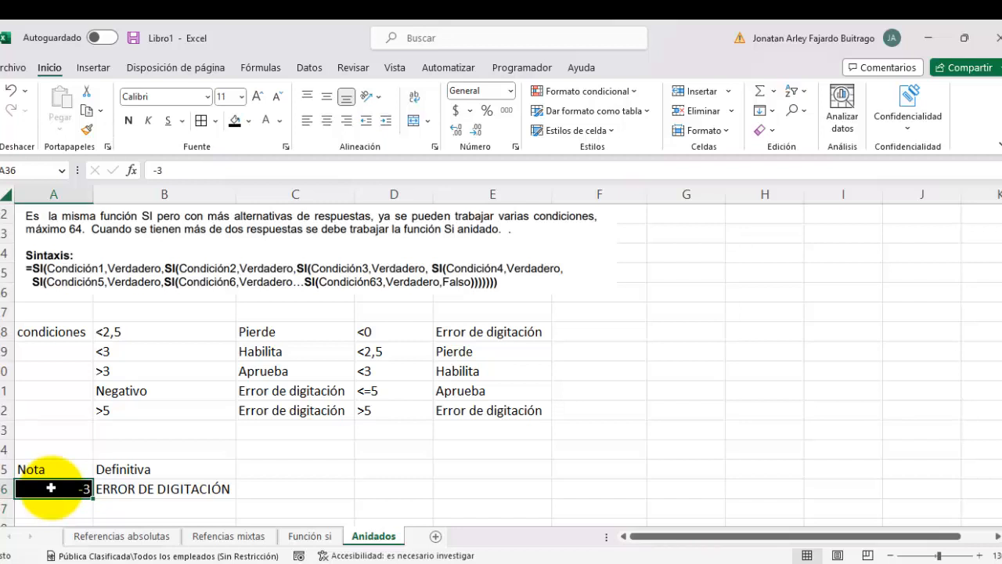
pyautogui.write('1,5')
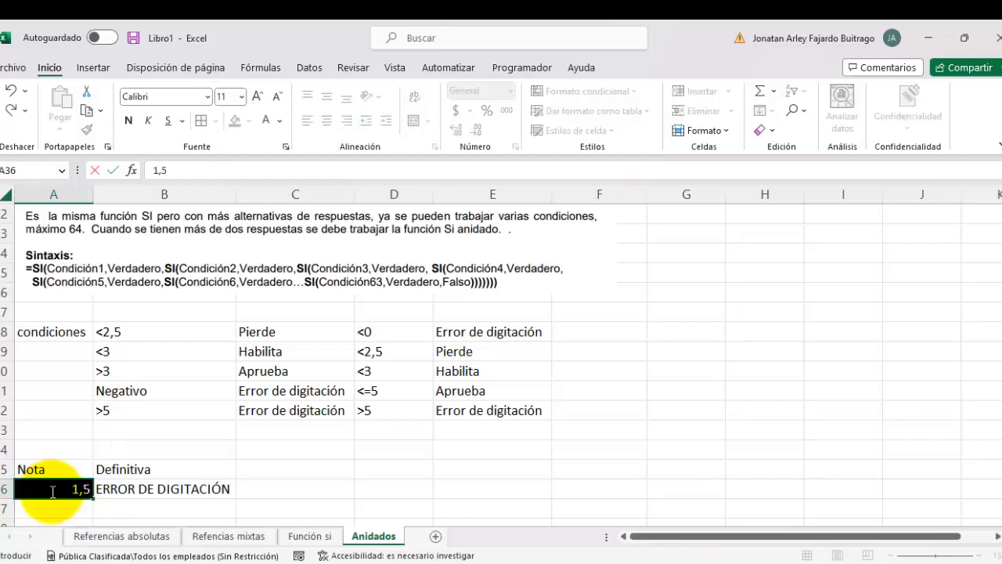
pyautogui.press('Return')
pyautogui.click(50, 491)
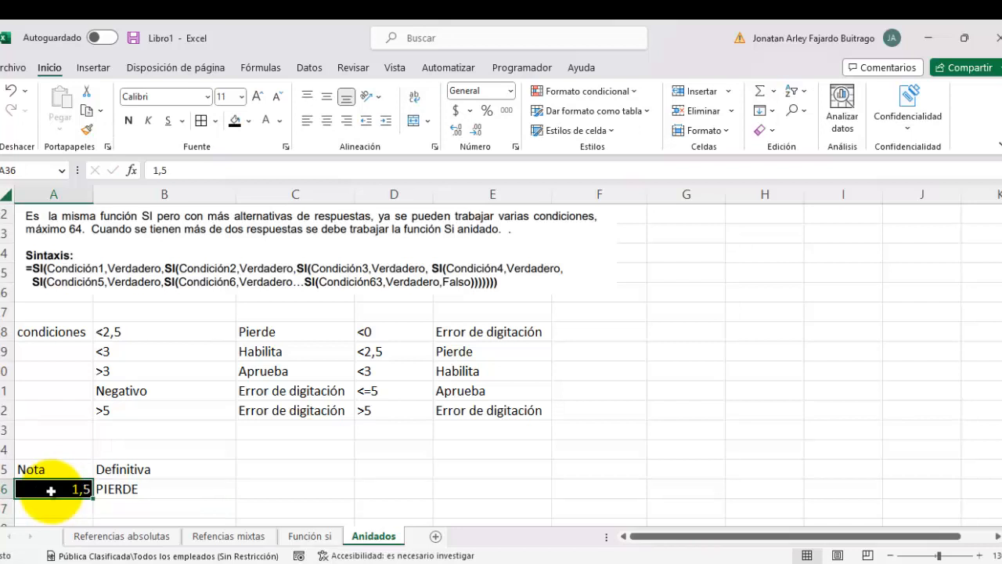
pyautogui.write('2,75')
pyautogui.press('Return')
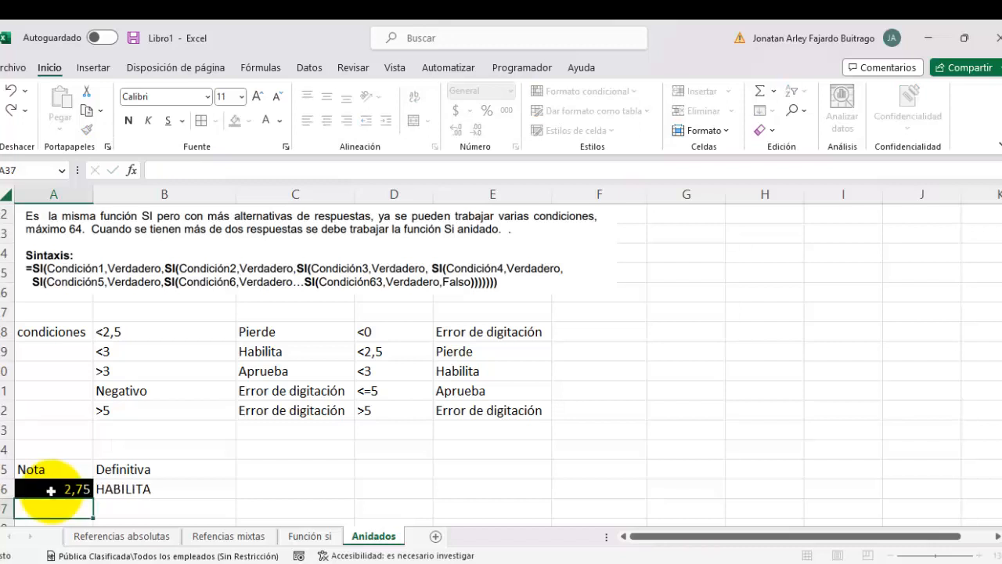
# - Test the Aprueba condition by entering the grades 4 and 5 in A36, one after the other
pyautogui.click(51, 491)
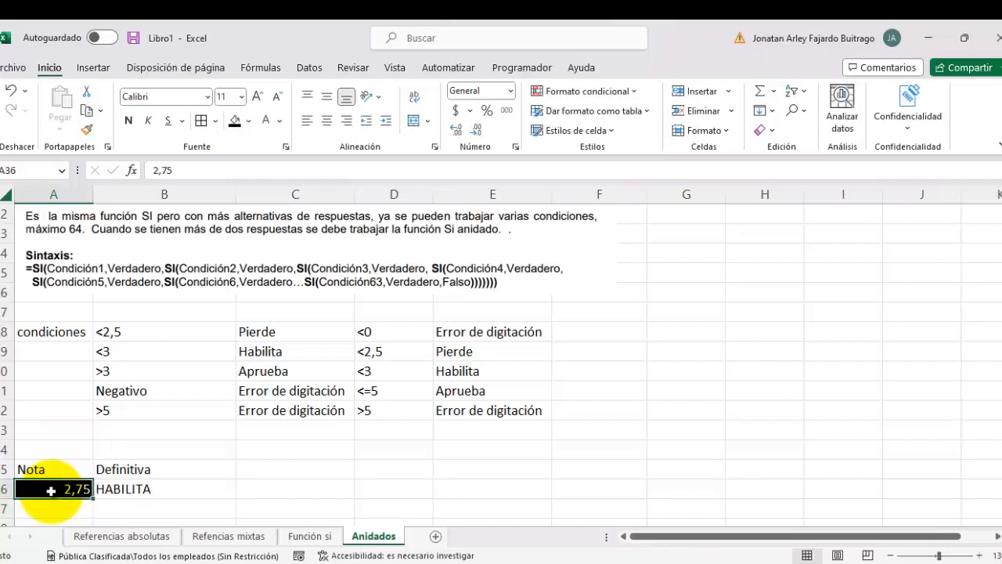
pyautogui.write('4')
pyautogui.press('Return')
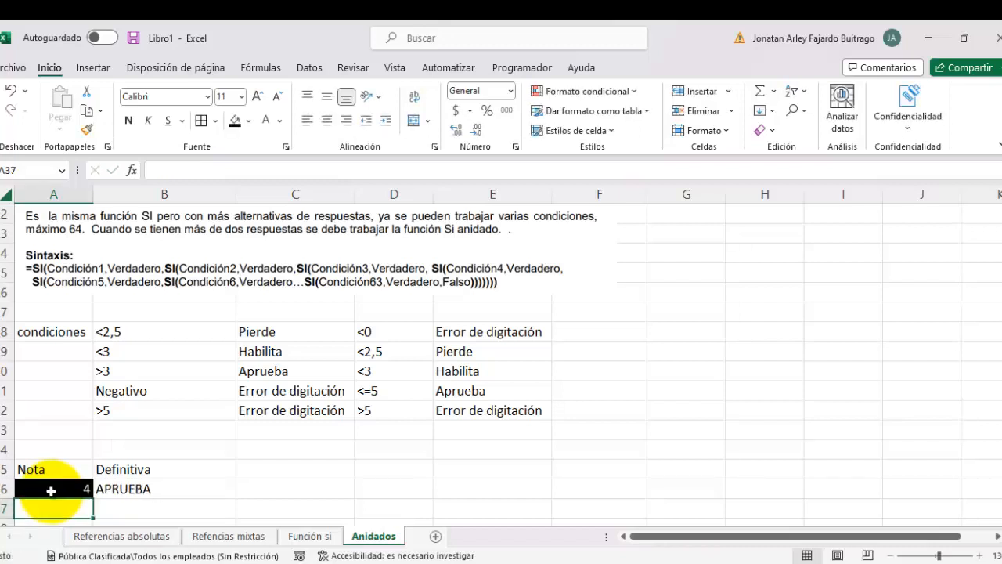
pyautogui.click(51, 490)
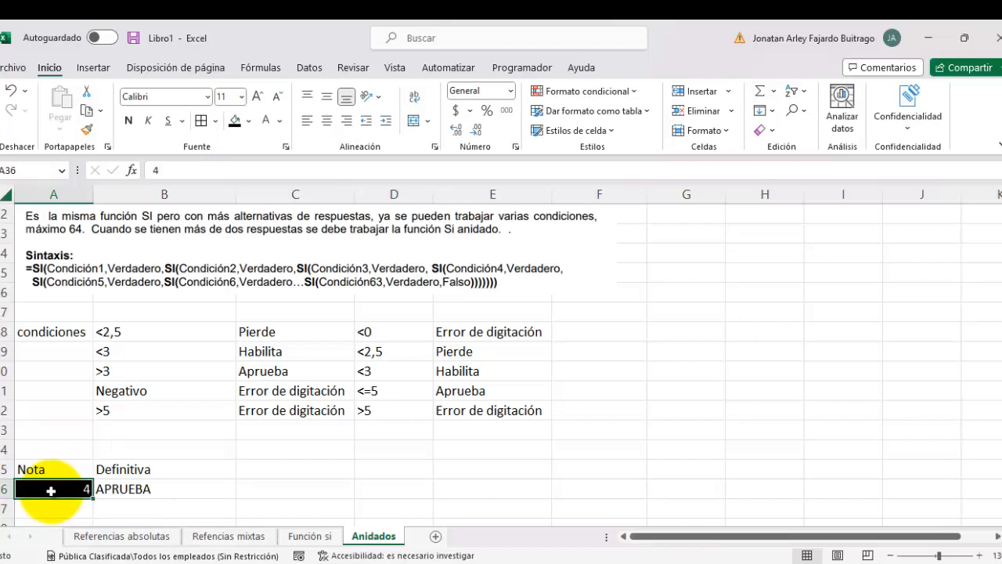
pyautogui.write('5')
pyautogui.press('Return')
# - Set the grade in A36 to 5,1 to test the formula just above the upper limit
pyautogui.click(51, 491)
pyautogui.doubleClick(51, 490)
pyautogui.write(',1')
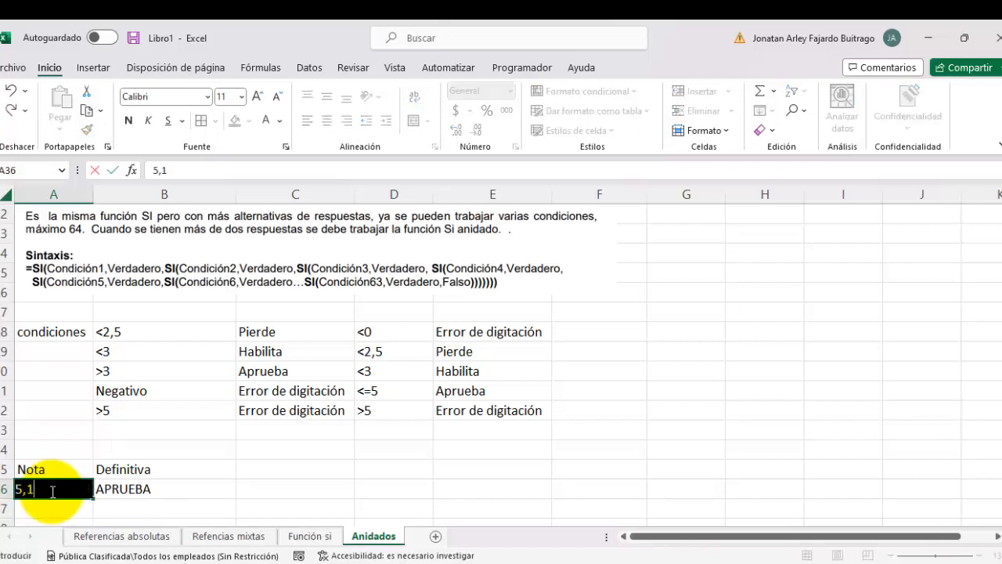
pyautogui.press('Return')
pyautogui.click(51, 491)
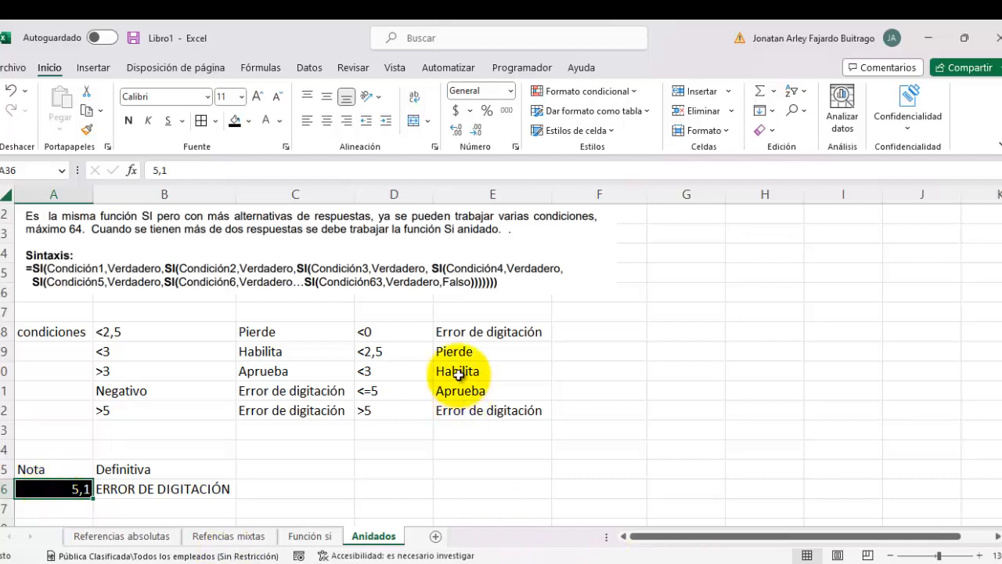
# - Review the modelling agency exercise starting in row 39, including its hiring conditions and the table of candidates
pyautogui.scroll(-5, 458, 374)
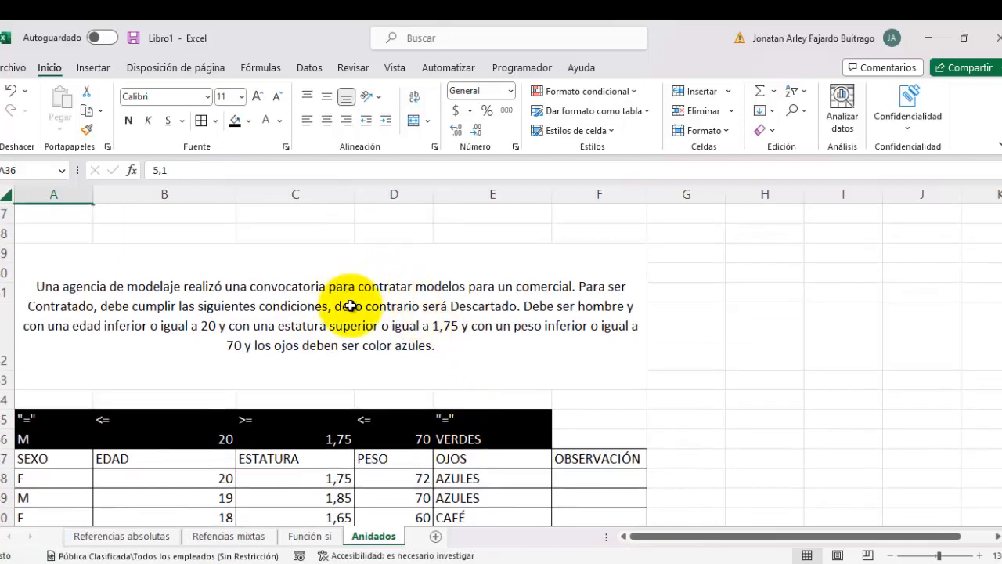
pyautogui.scroll(-1, 351, 306)
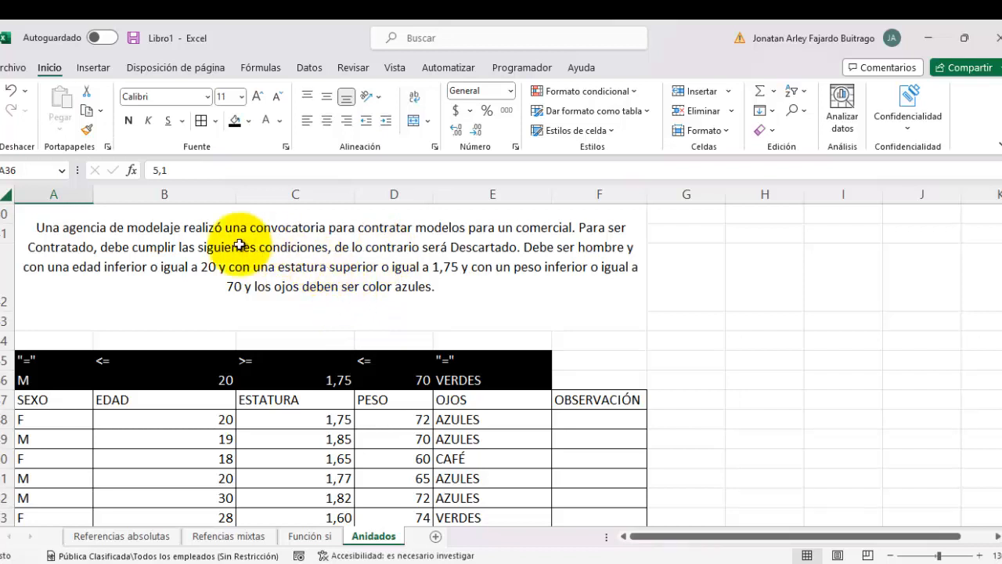
pyautogui.click(200, 250)
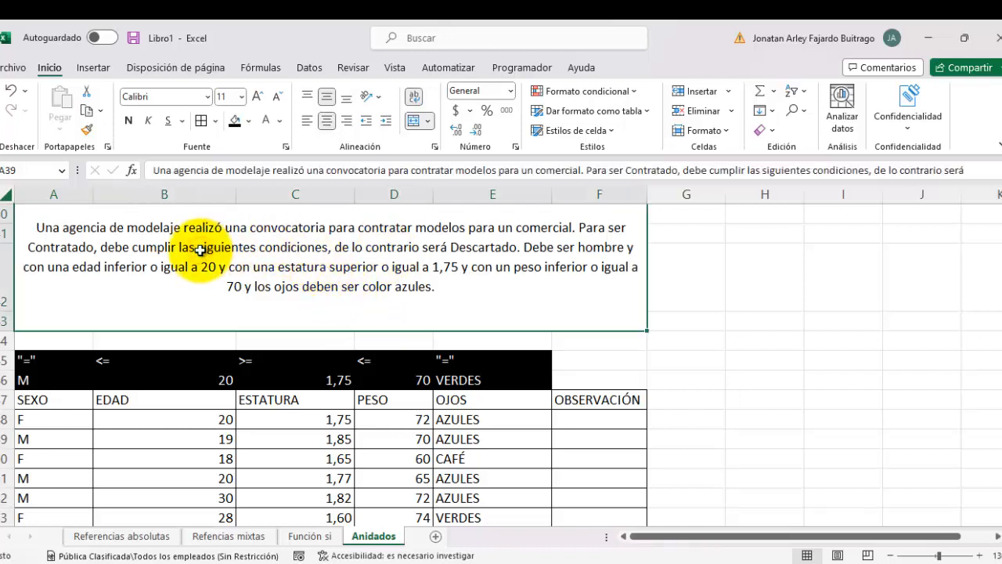
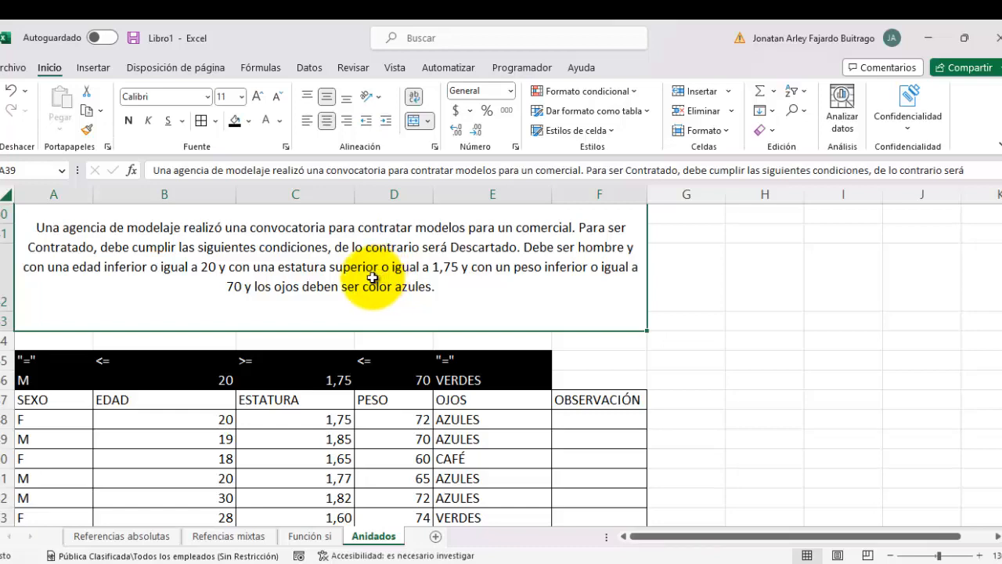
pyautogui.scroll(-1, 372, 276)
pyautogui.moveTo(56, 360); pyautogui.dragTo(519, 470)
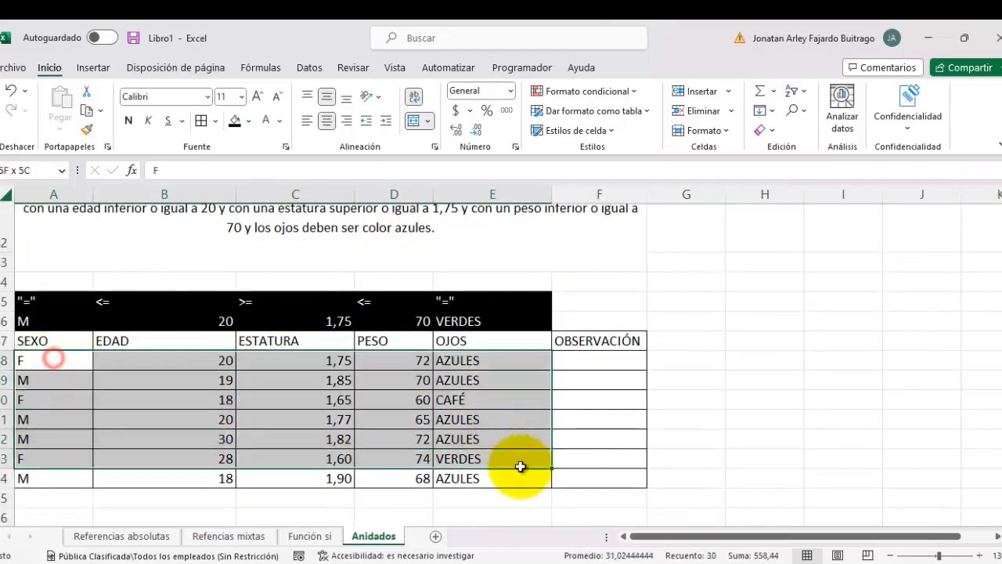
pyautogui.click(486, 379)
pyautogui.click(38, 317)
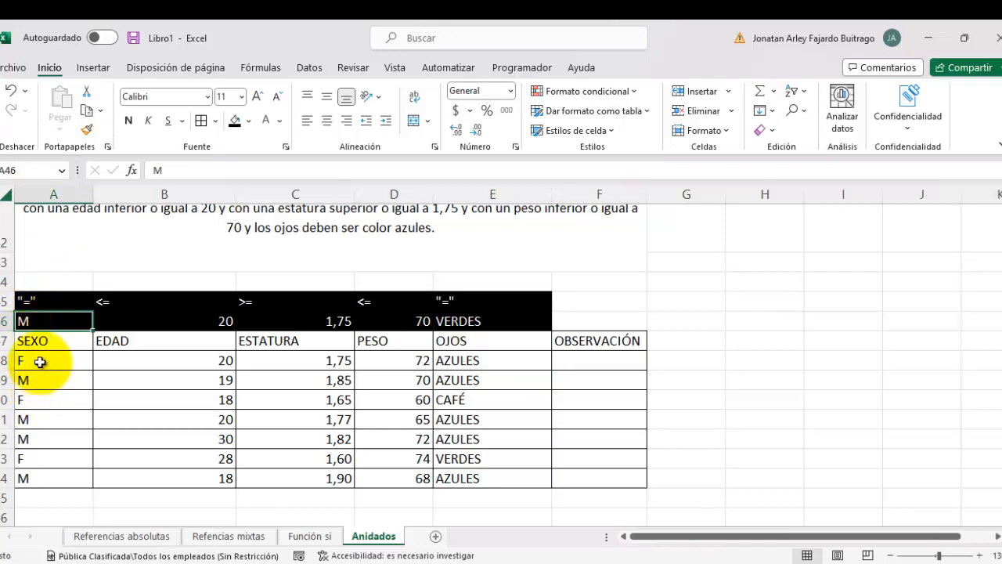
pyautogui.scroll(2, 39, 331)
pyautogui.scroll(-2, 67, 336)
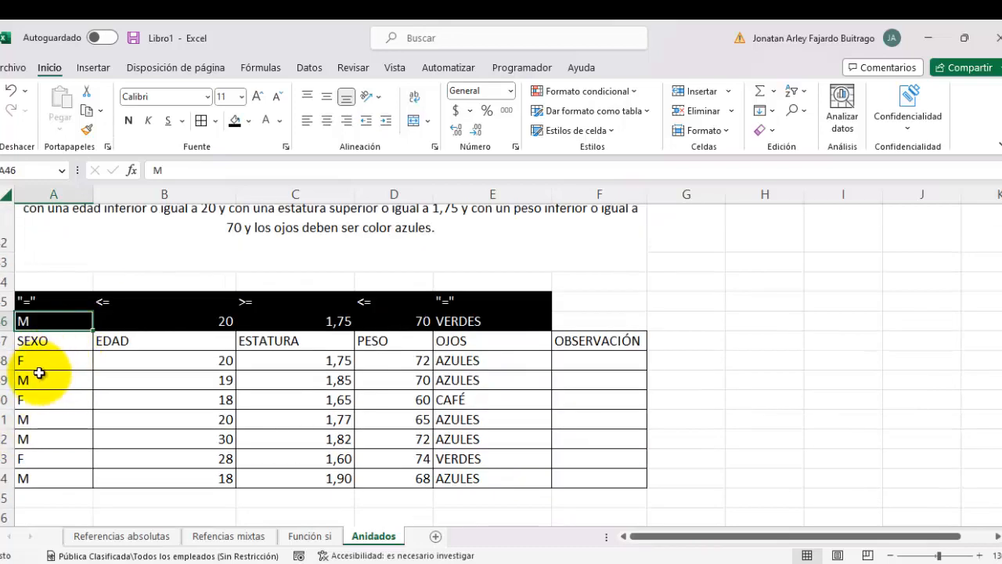
# - Examine the comparison operator and required value for sex, age, height, weight and eye colour in rows 45 and 46
pyautogui.click(38, 298)
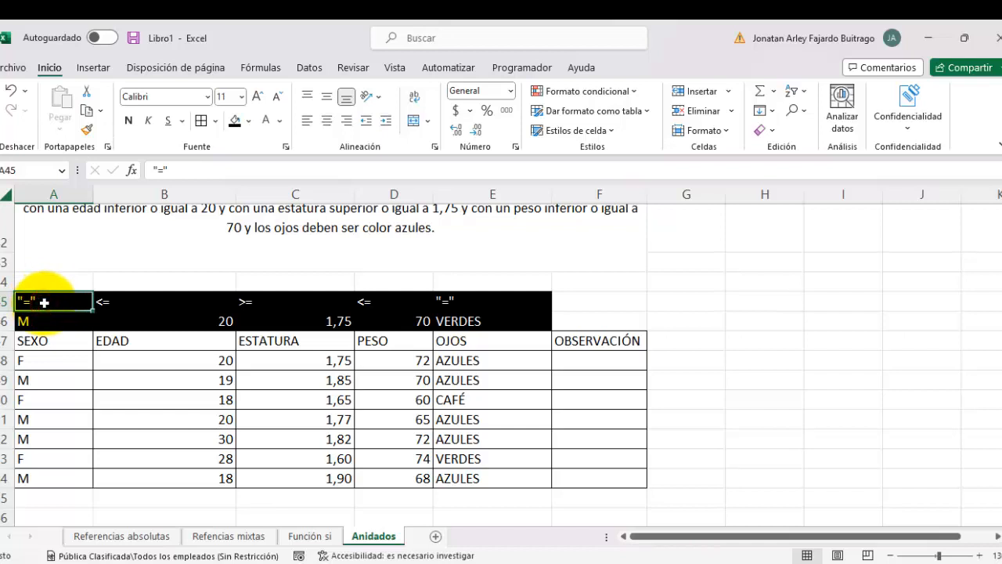
pyautogui.click(43, 323)
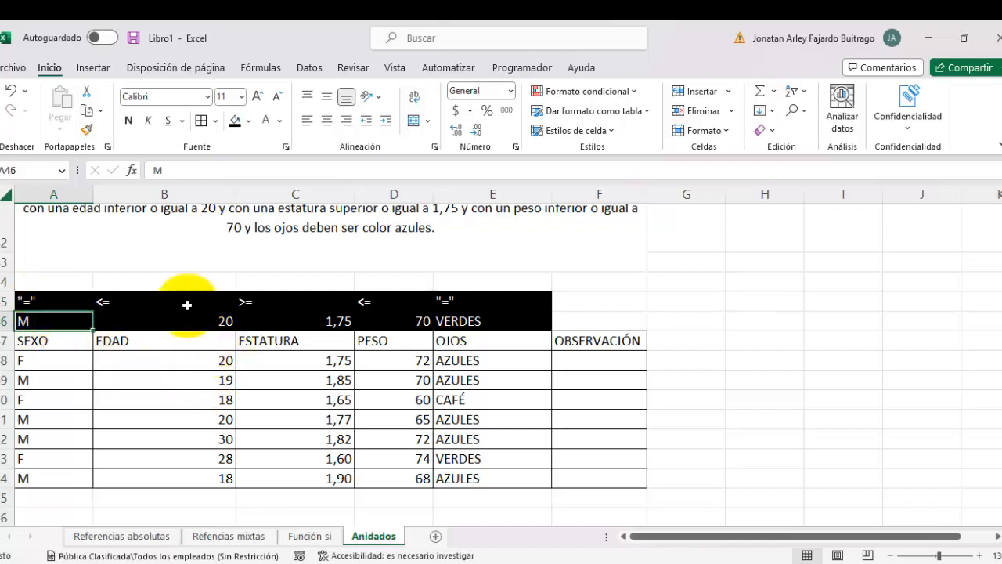
pyautogui.click(151, 302)
pyautogui.click(179, 322)
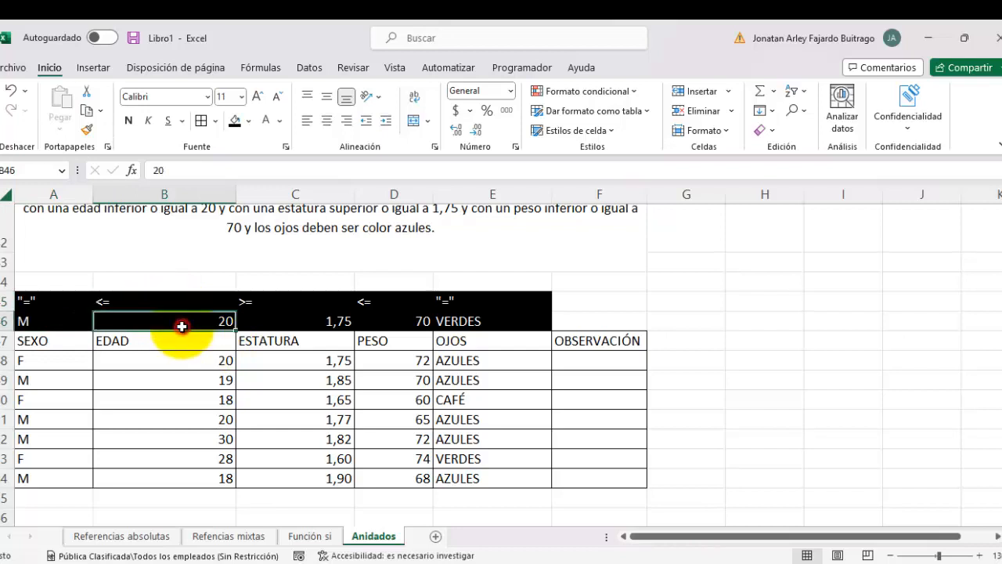
pyautogui.click(277, 300)
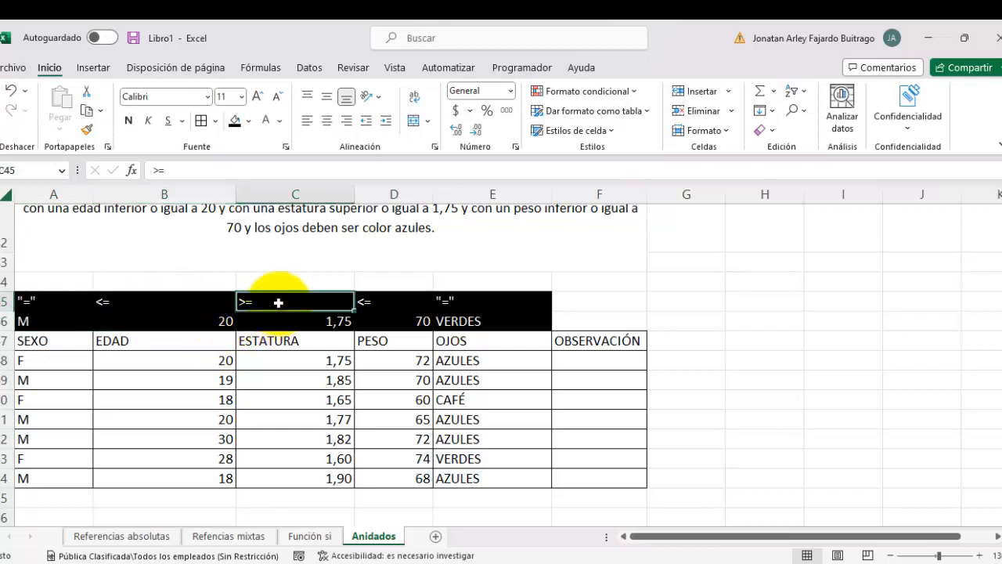
pyautogui.click(304, 327)
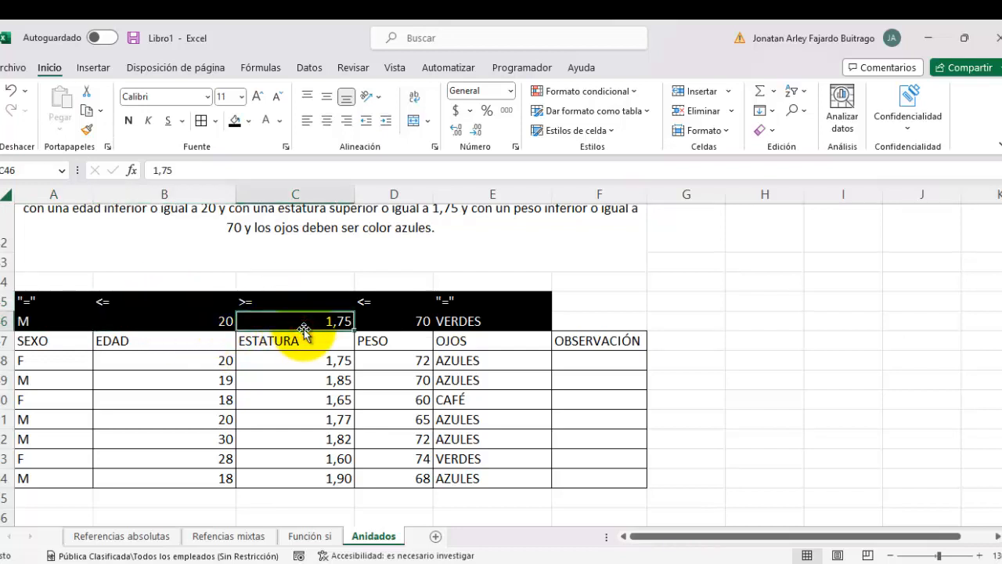
pyautogui.click(385, 301)
pyautogui.click(390, 321)
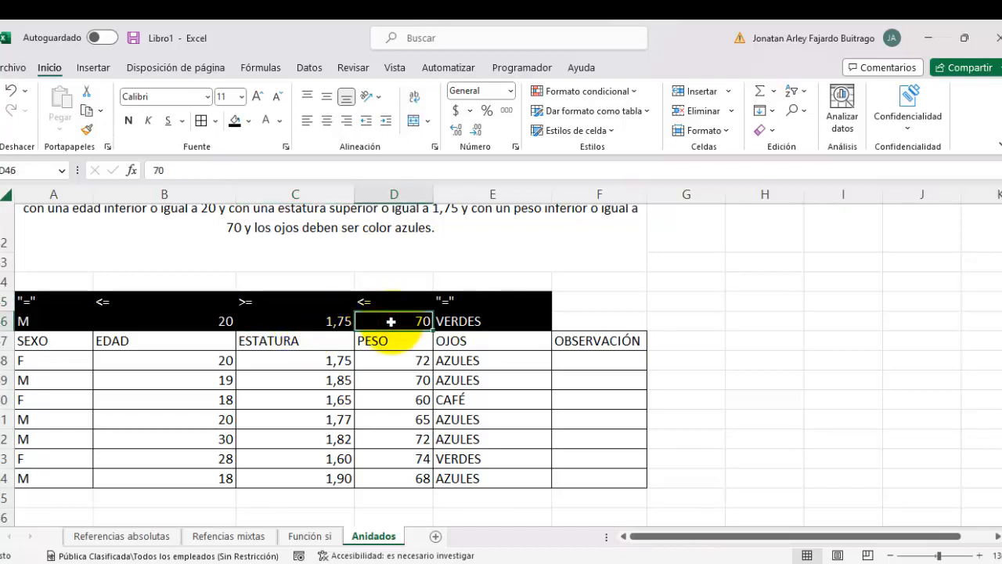
pyautogui.click(460, 300)
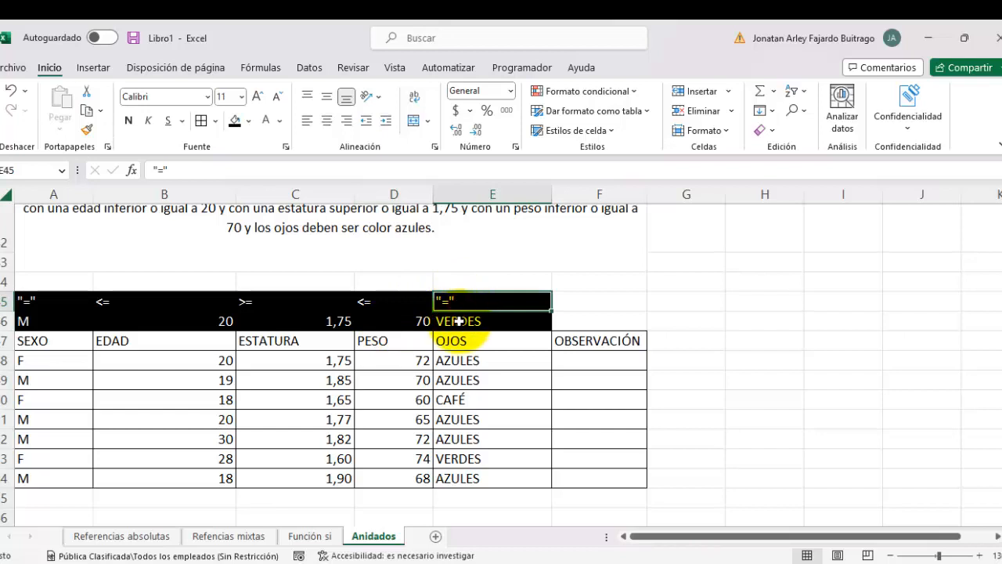
pyautogui.click(459, 321)
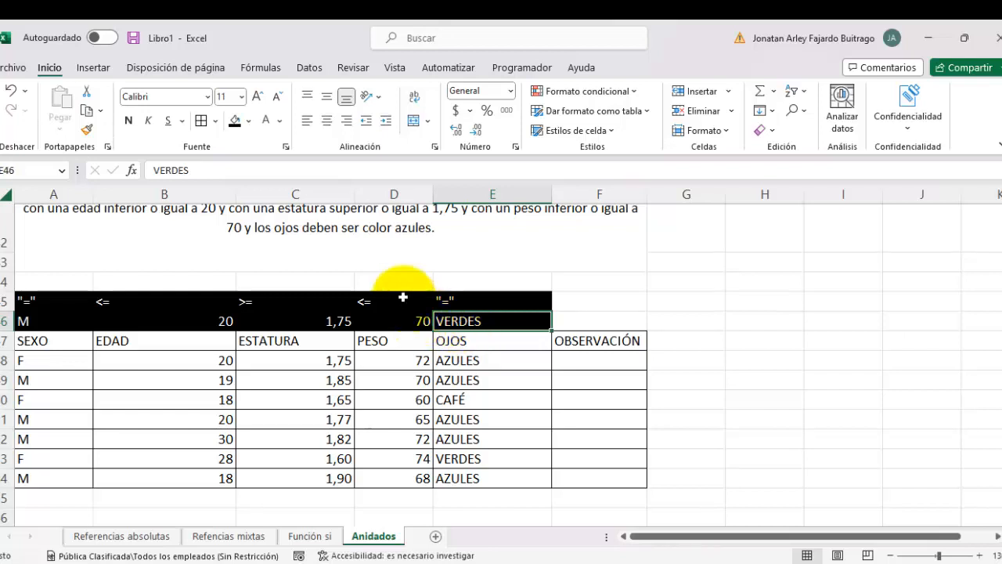
# - Look up the comparison operators allowed in a logical test in the notes on the Función si sheet
pyautogui.click(92, 536)
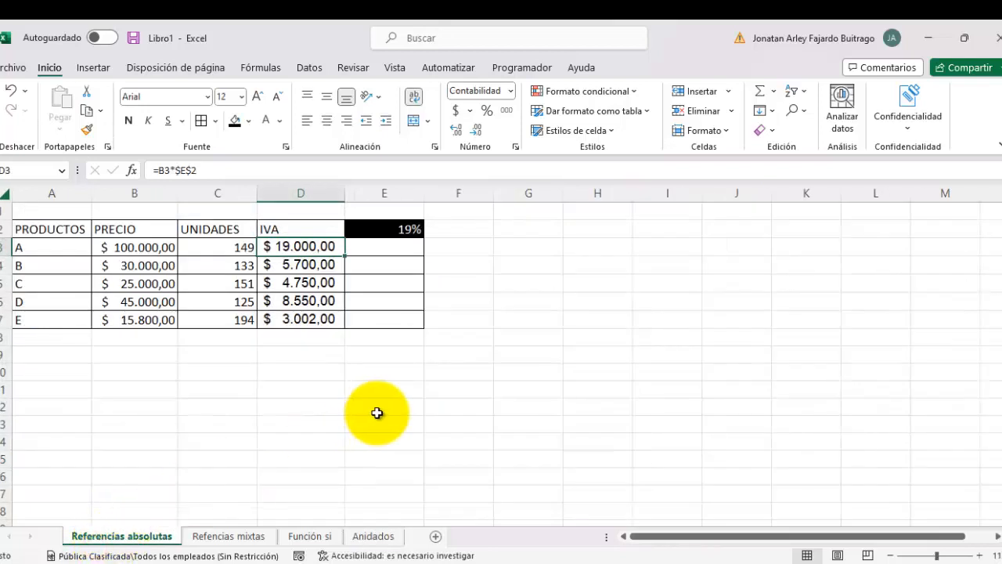
pyautogui.click(223, 537)
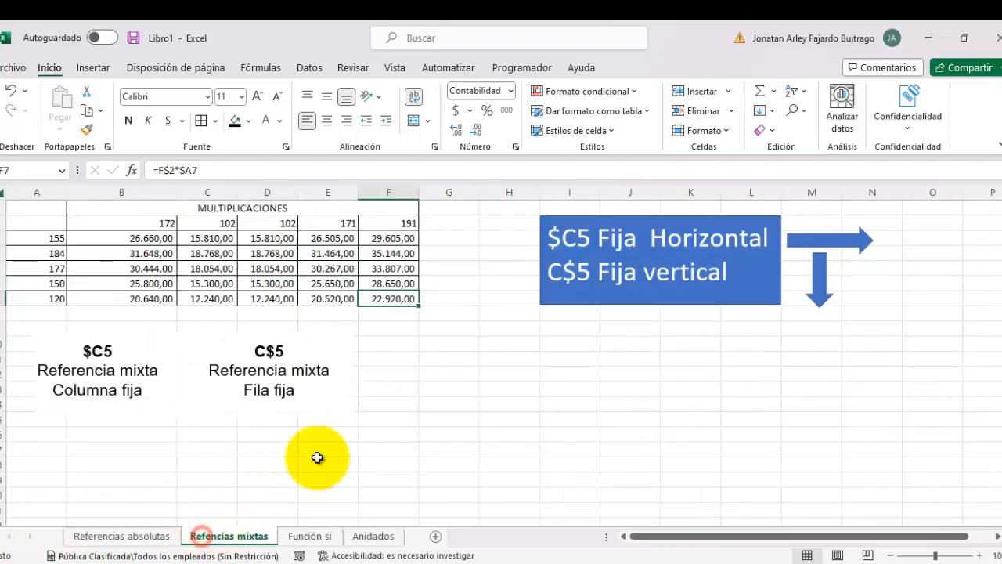
pyautogui.click(129, 536)
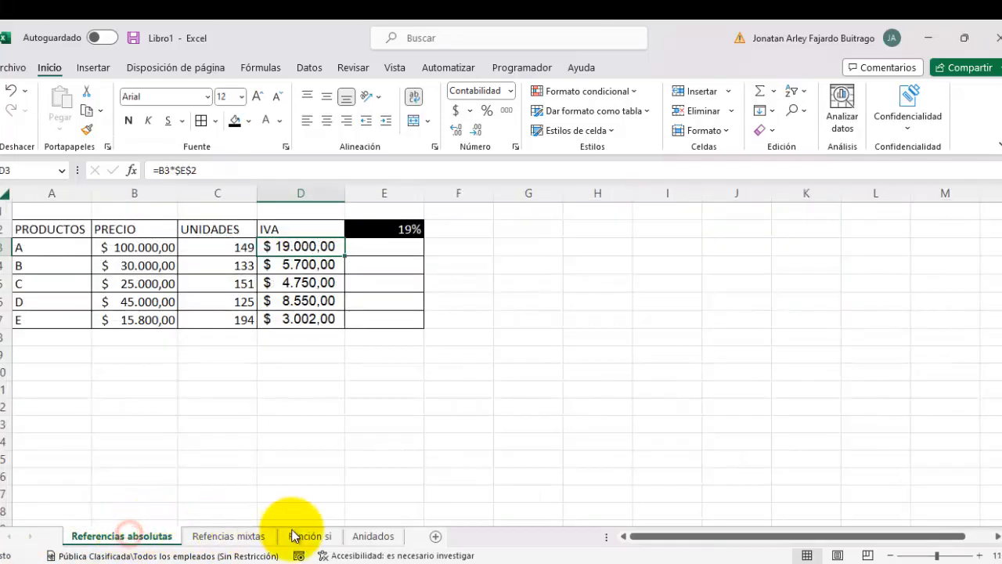
pyautogui.click(309, 535)
pyautogui.scroll(-20, 461, 459)
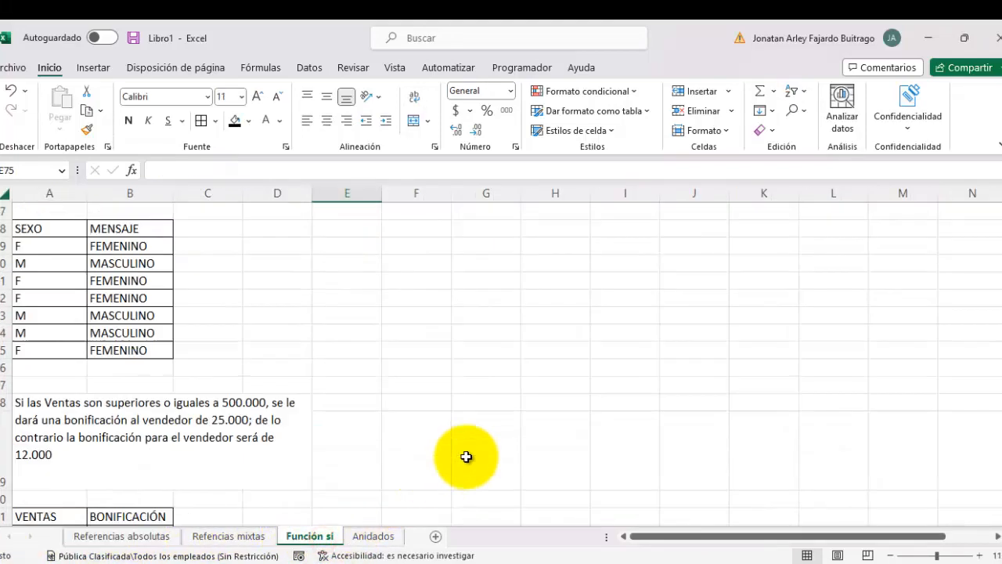
pyautogui.scroll(4, 548, 415)
pyautogui.scroll(-2, 634, 438)
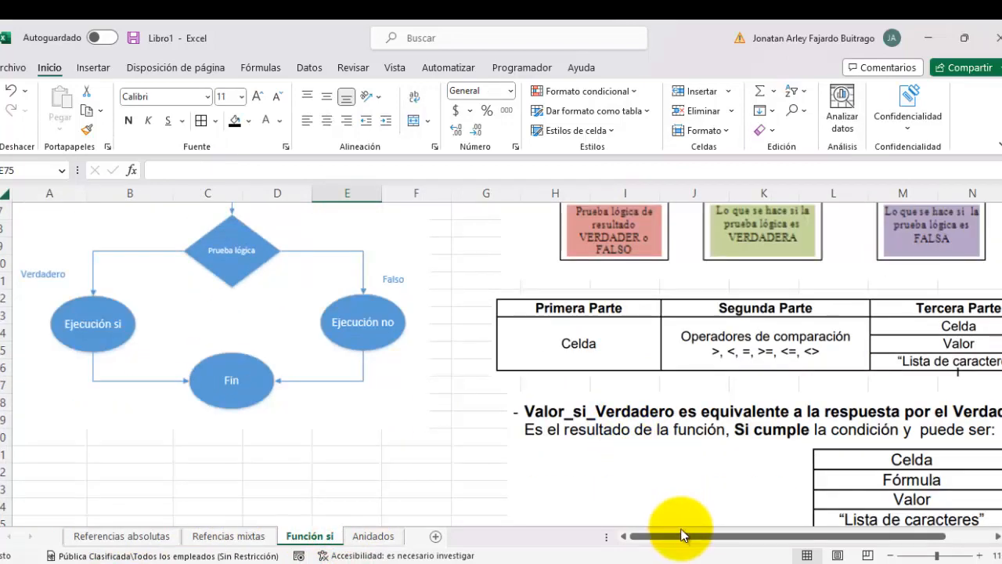
pyautogui.moveTo(682, 535); pyautogui.dragTo(695, 537)
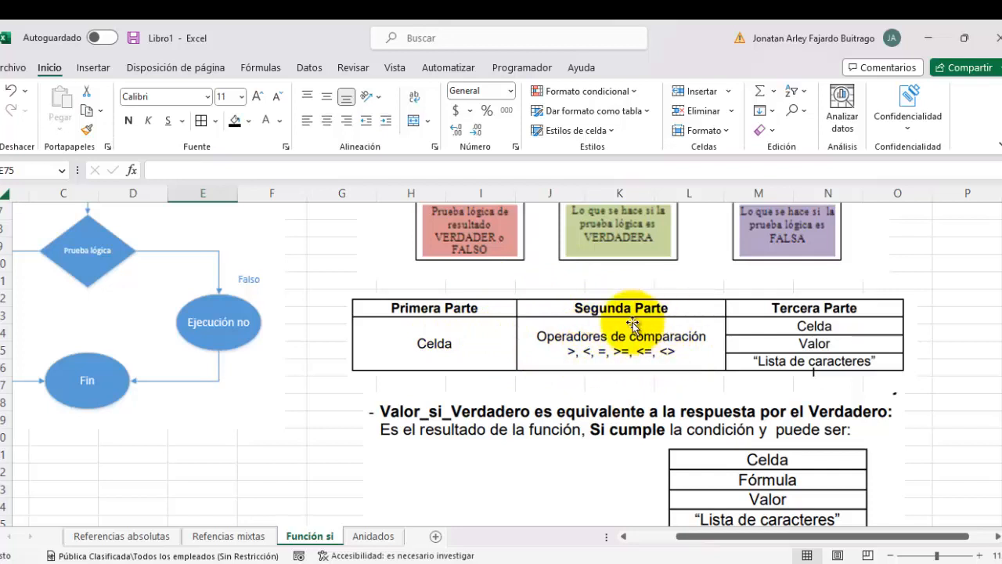
# - Return to the Anidados sheet and check the operator given for each criterion in A45 through E45
pyautogui.click(383, 531)
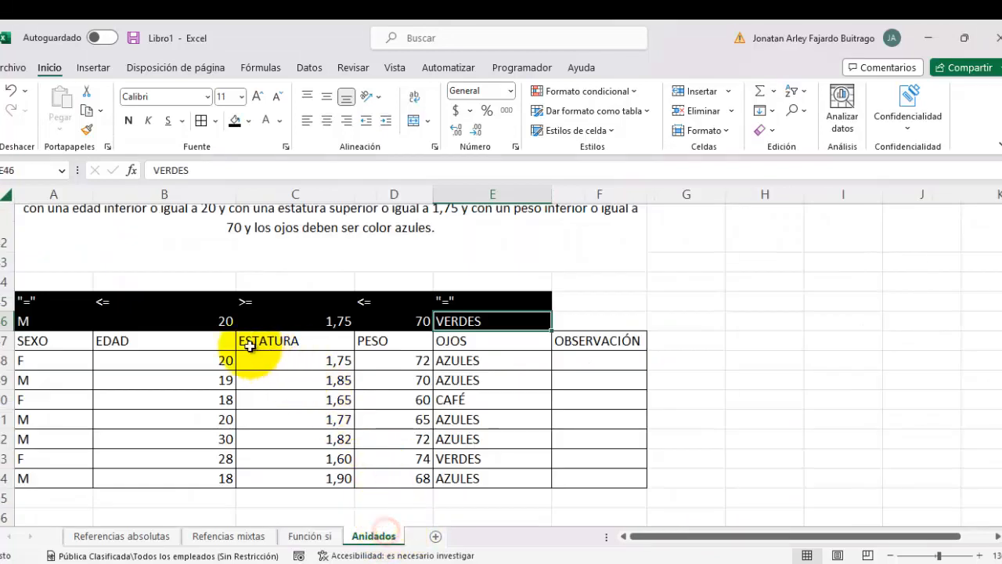
pyautogui.click(39, 300)
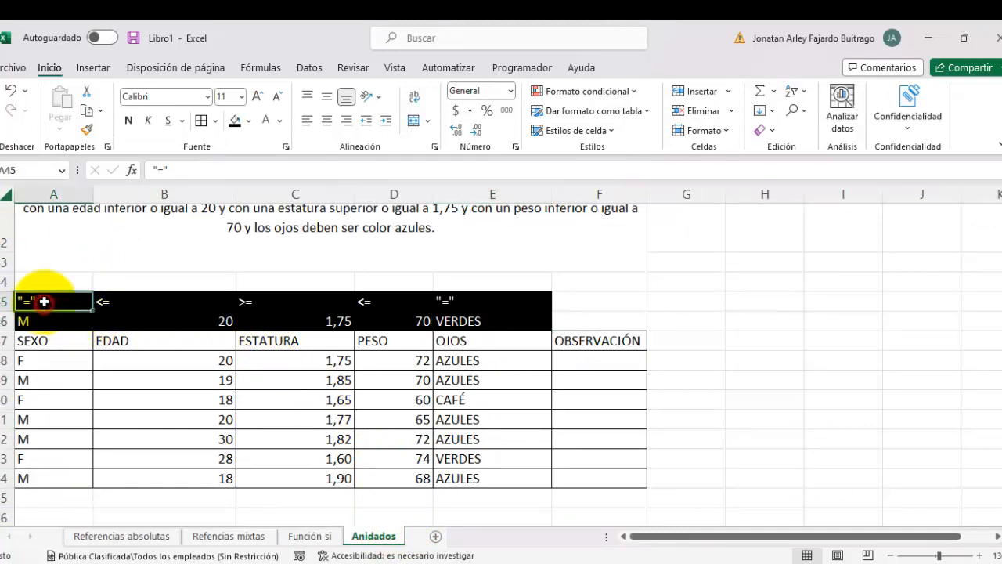
pyautogui.click(110, 302)
pyautogui.click(254, 301)
pyautogui.click(364, 301)
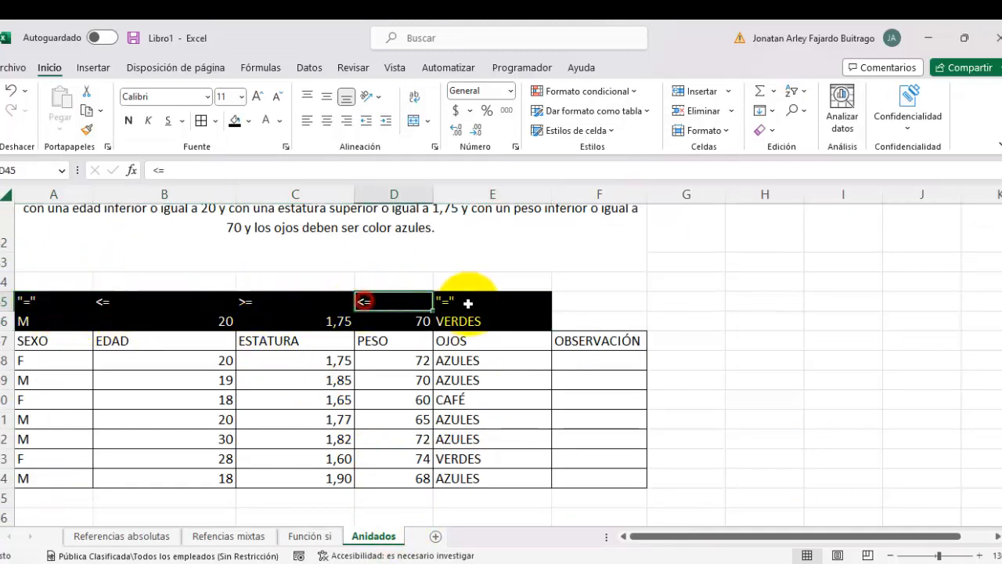
pyautogui.click(468, 302)
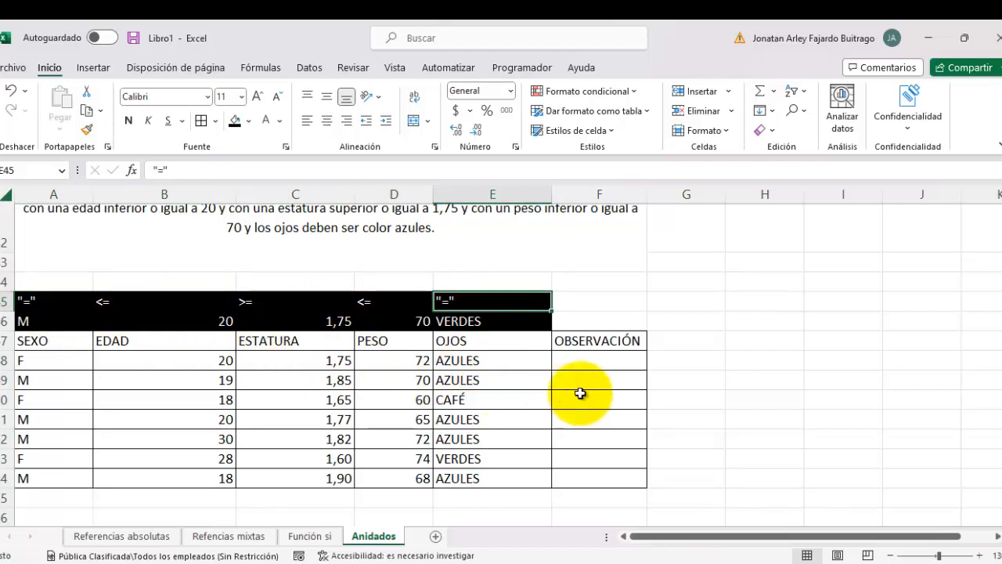
# - Start an SI formula in F48, the first cell of the OBSERVACIÓN column
pyautogui.click(581, 361)
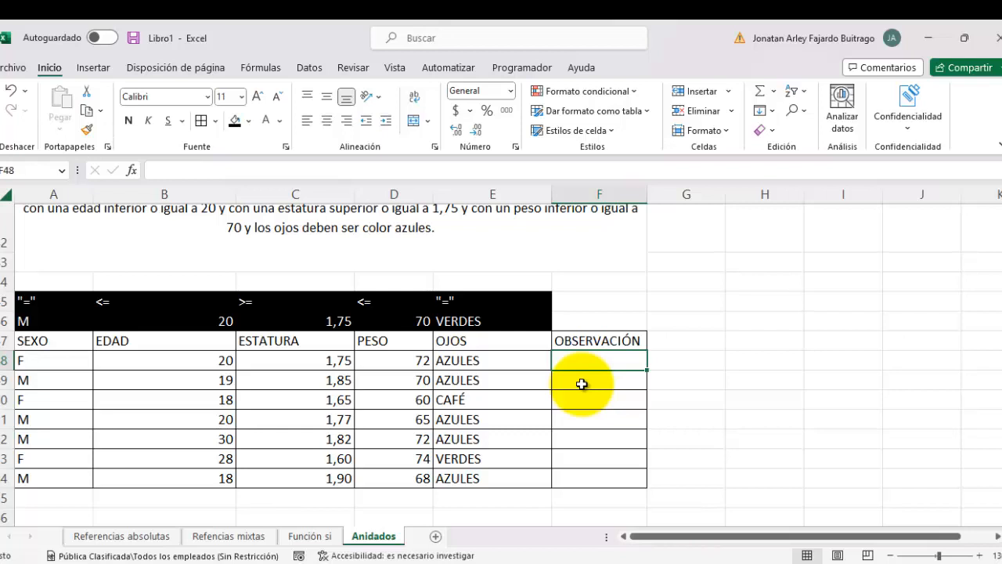
pyautogui.write('=SI')
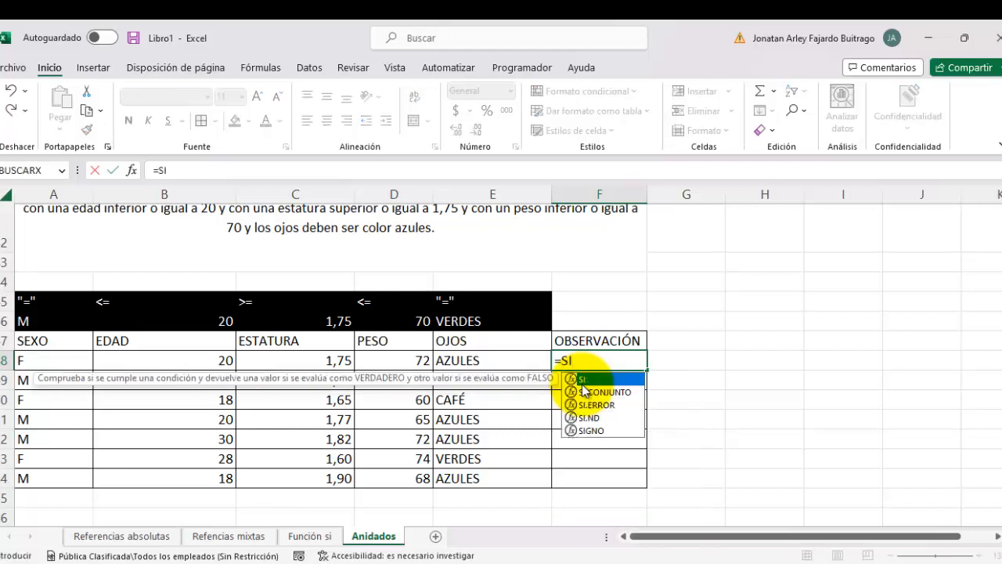
pyautogui.write('(')
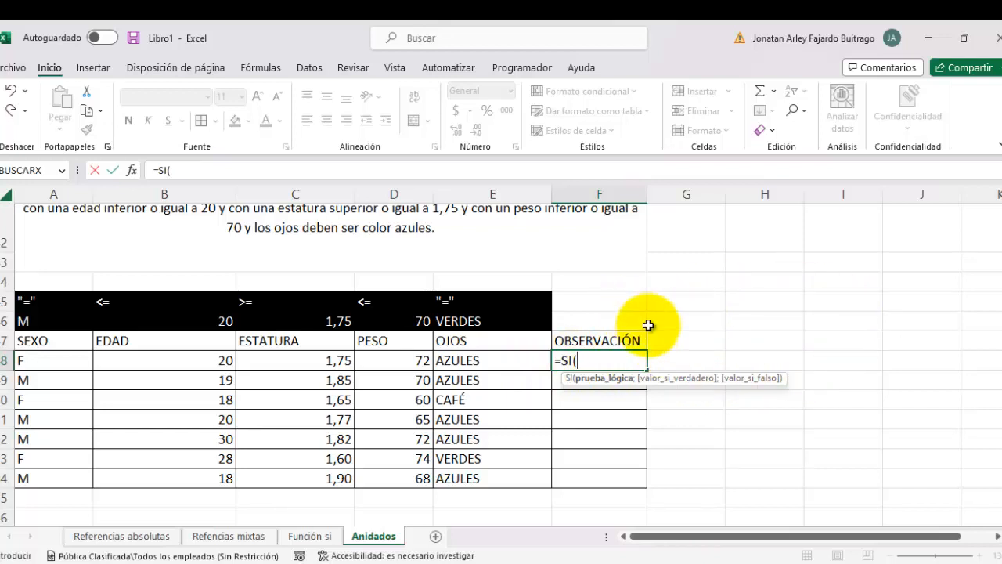
pyautogui.click(40, 356)
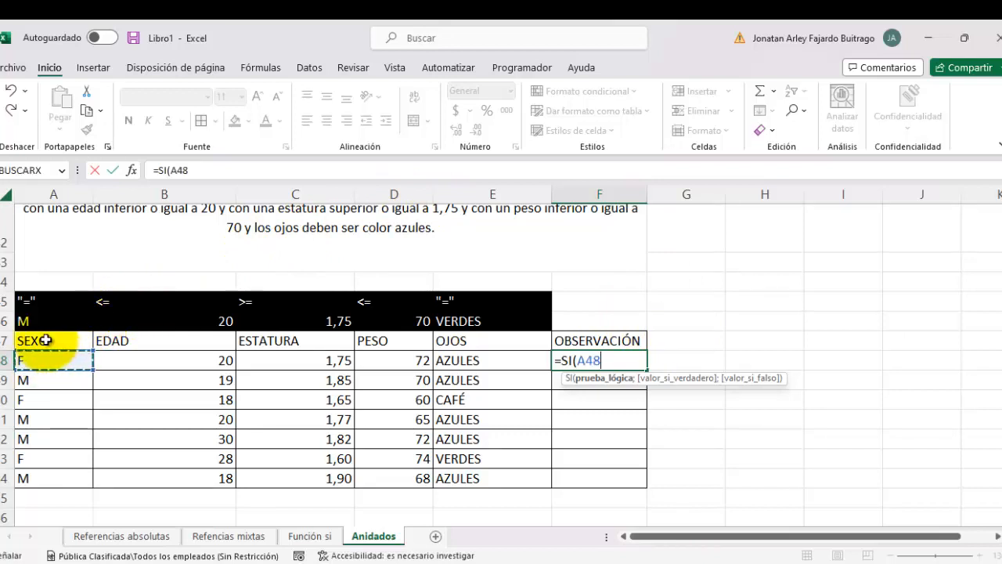
pyautogui.write('=')
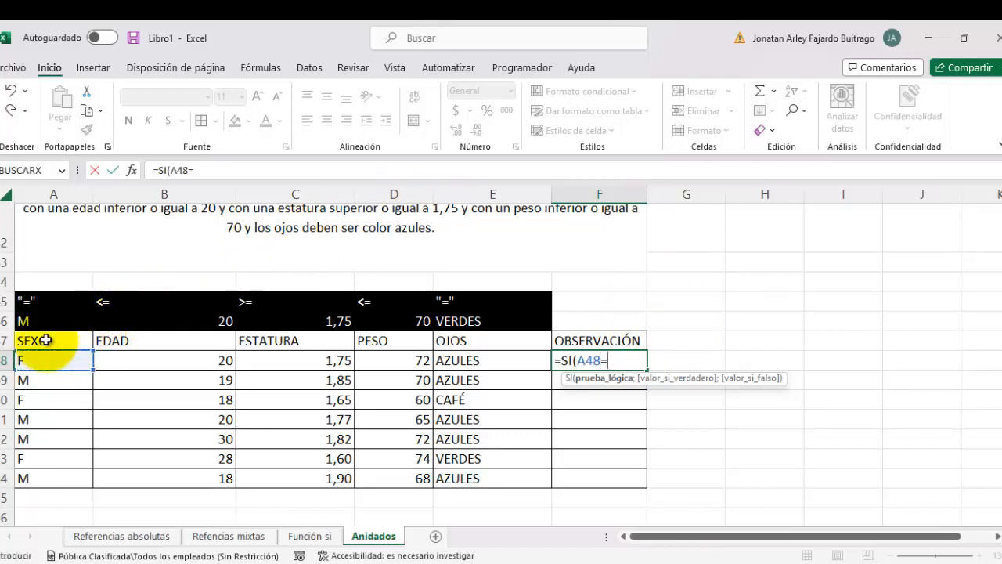
pyautogui.write('"M')
pyautogui.press('BackSpace')
pyautogui.press('BackSpace')
pyautogui.press('BackSpace')
pyautogui.press('BackSpace')
pyautogui.press('BackSpace')
pyautogui.press('BackSpace')
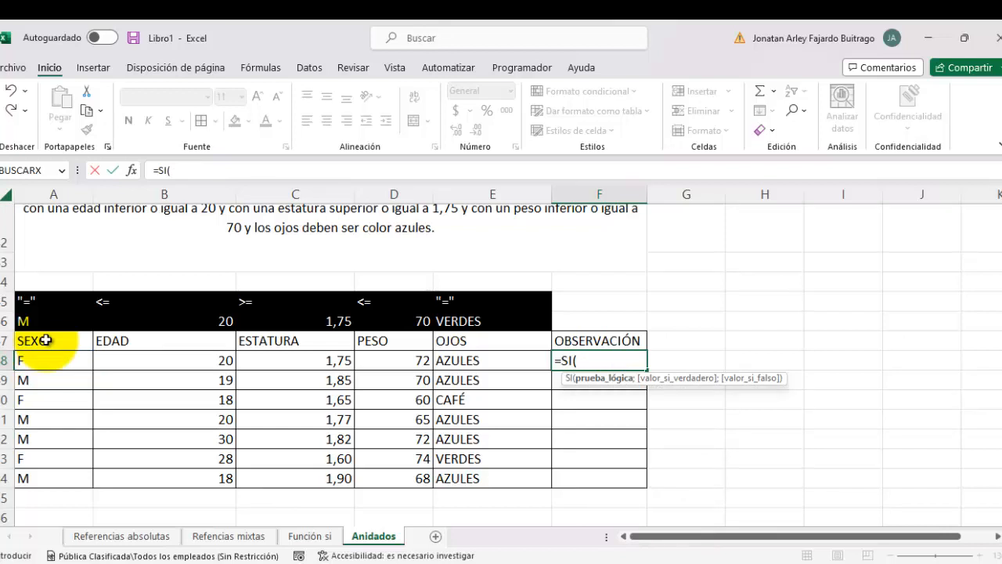
# - Nest a Y function as the logical test of the SI formula in F48, with A48="M" as its first condition
pyautogui.write('Y')
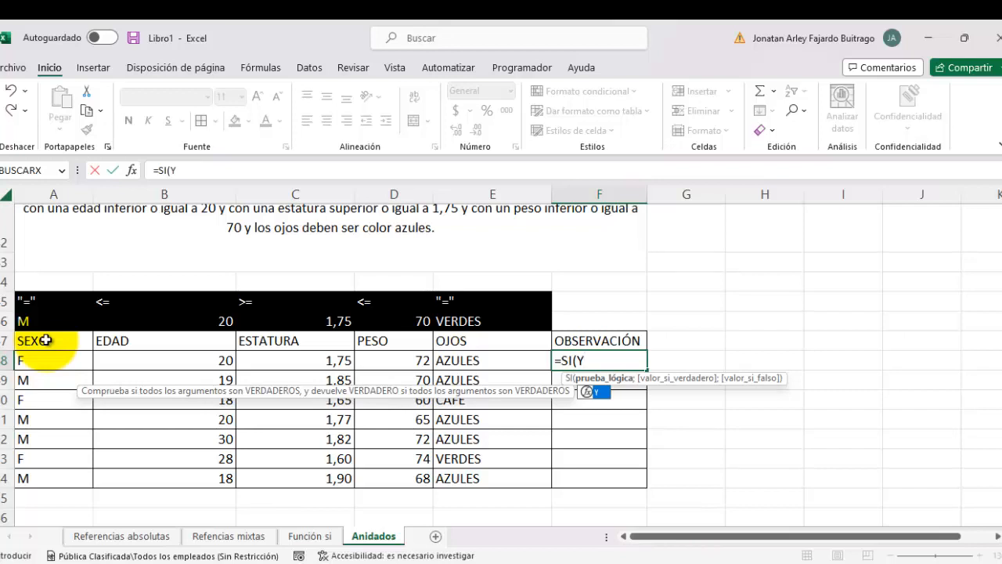
pyautogui.write('(')
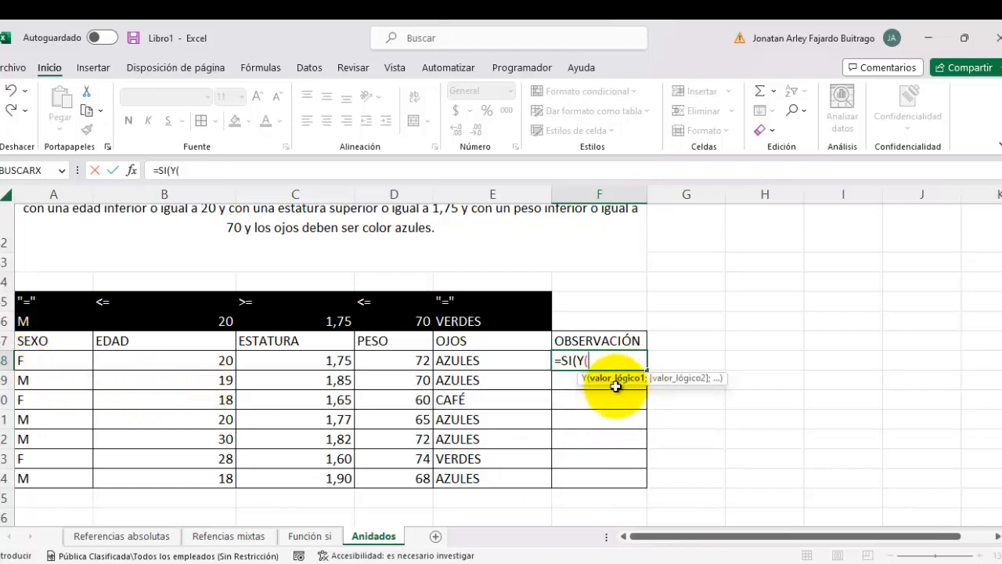
pyautogui.click(35, 359)
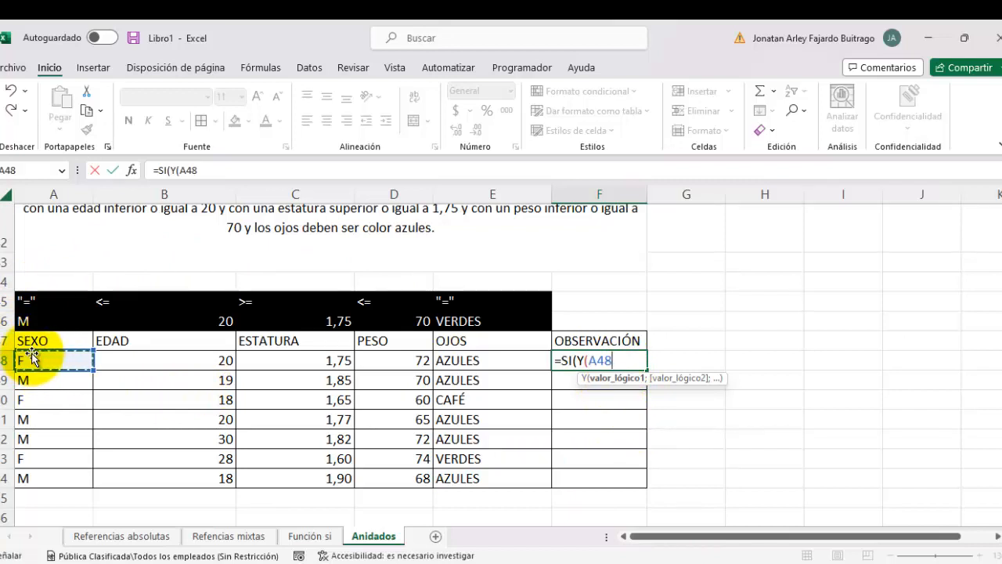
pyautogui.write('="')
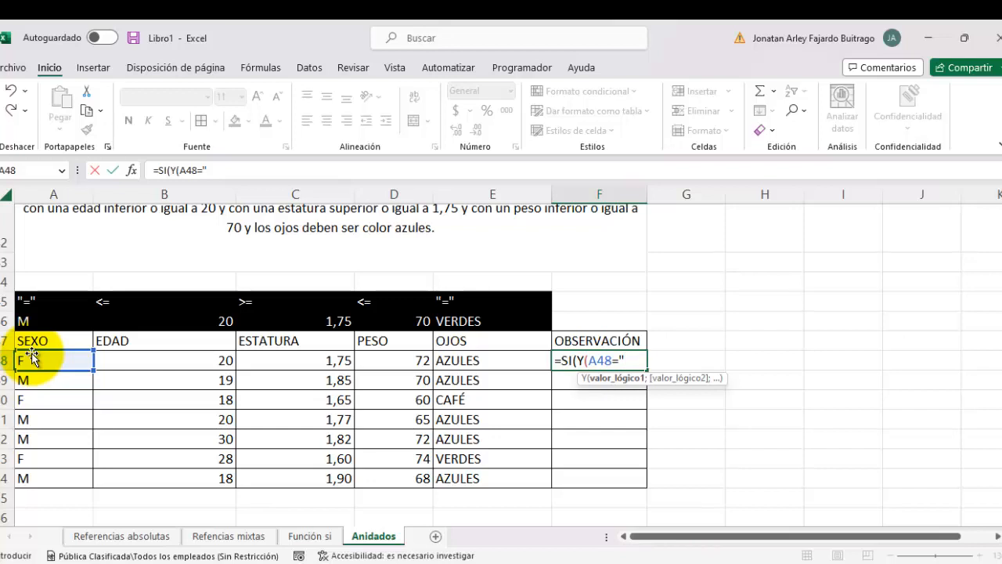
pyautogui.write('M"')
pyautogui.write(';')
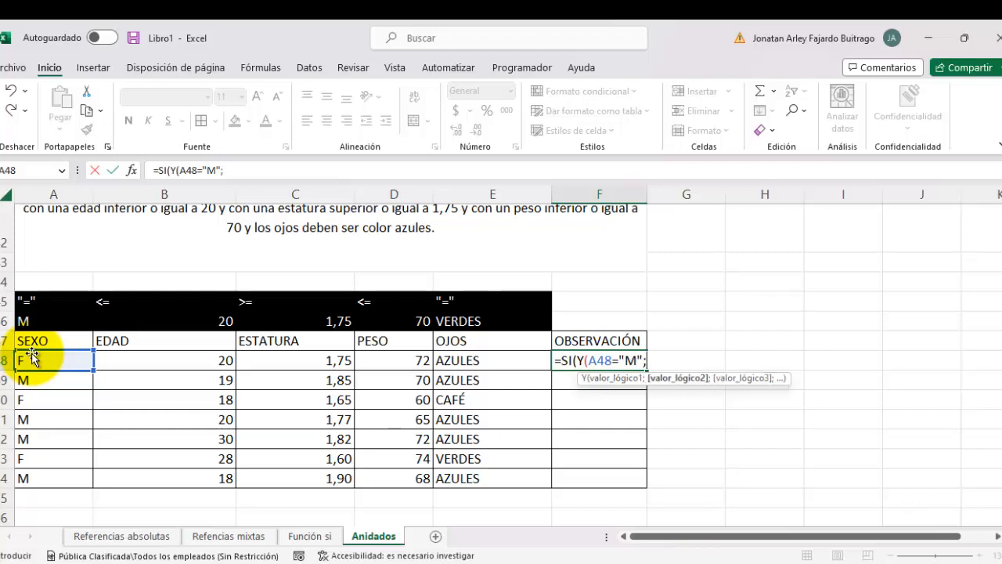
# - Add the age condition B48<=20 and the height condition C48>=1,75 to the Y function
pyautogui.click(187, 361)
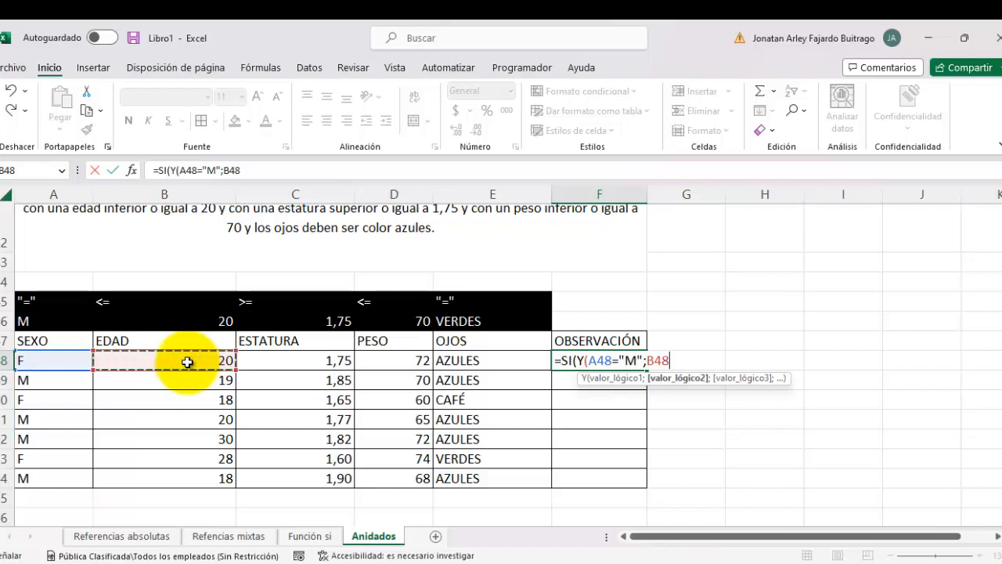
pyautogui.write('<=20')
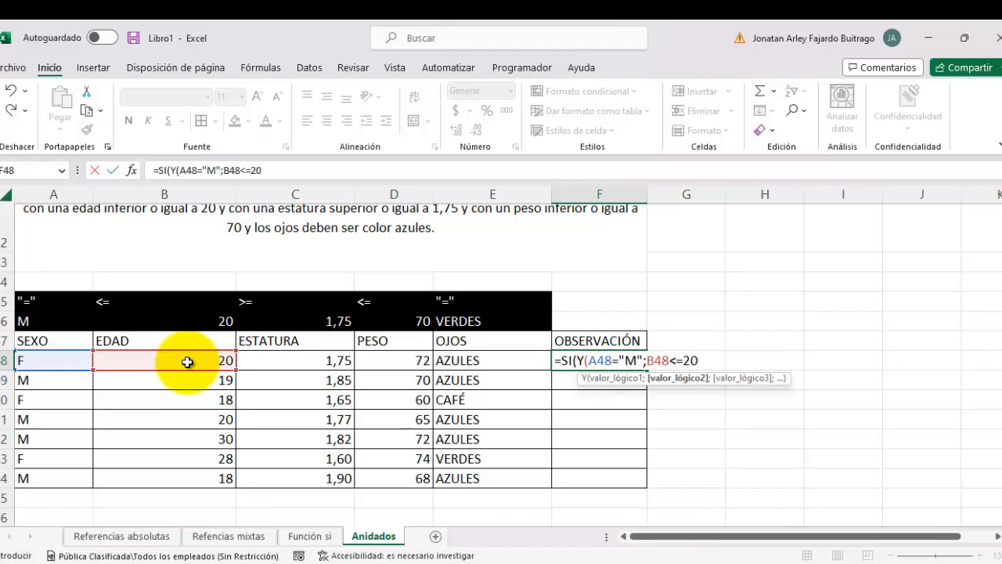
pyautogui.write(';')
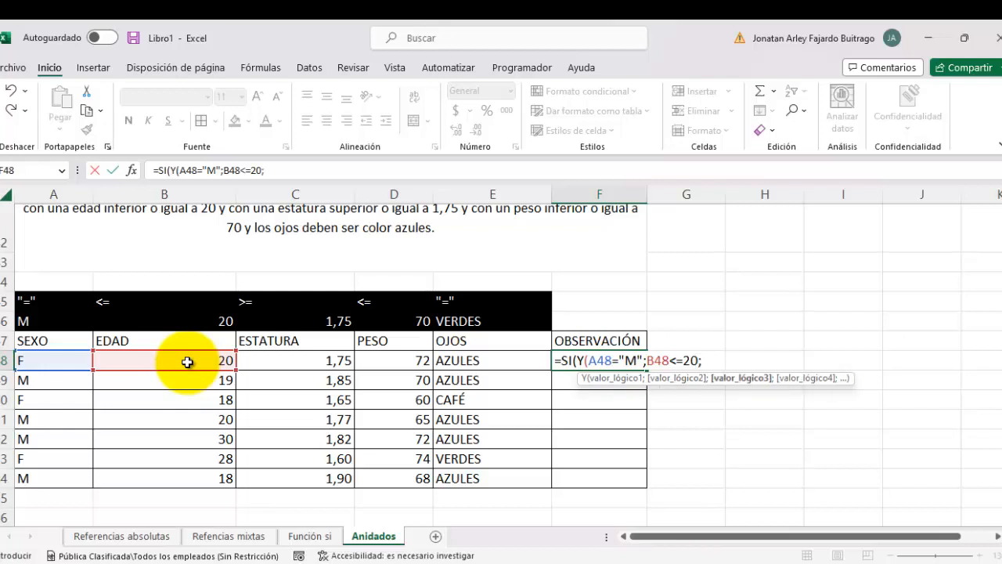
pyautogui.click(305, 361)
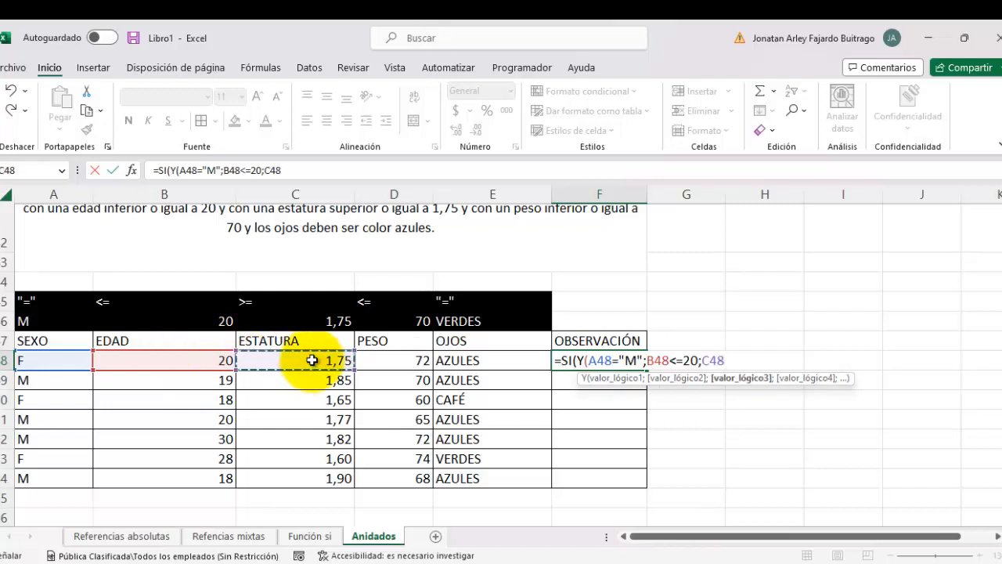
pyautogui.write('>')
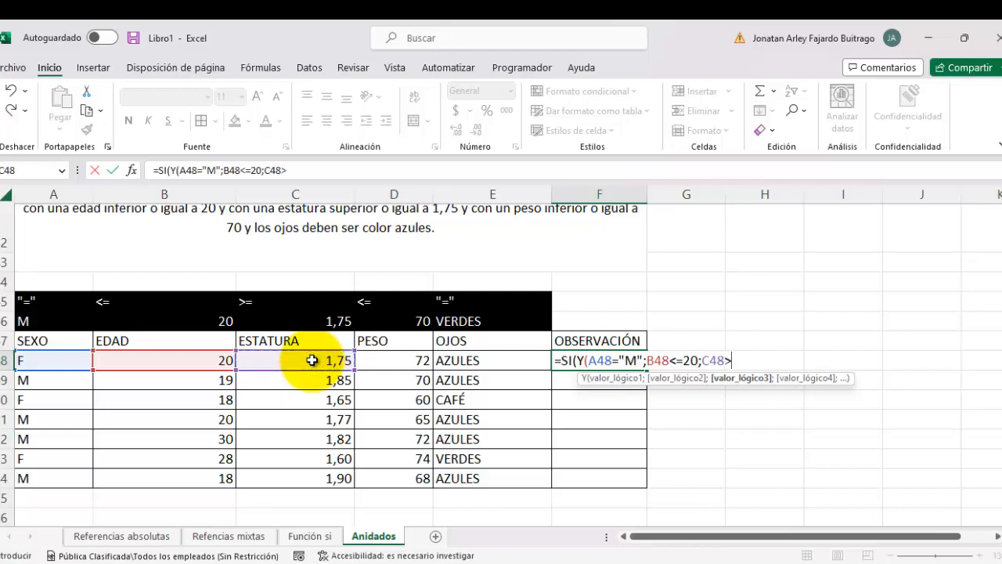
pyautogui.write('=1,75')
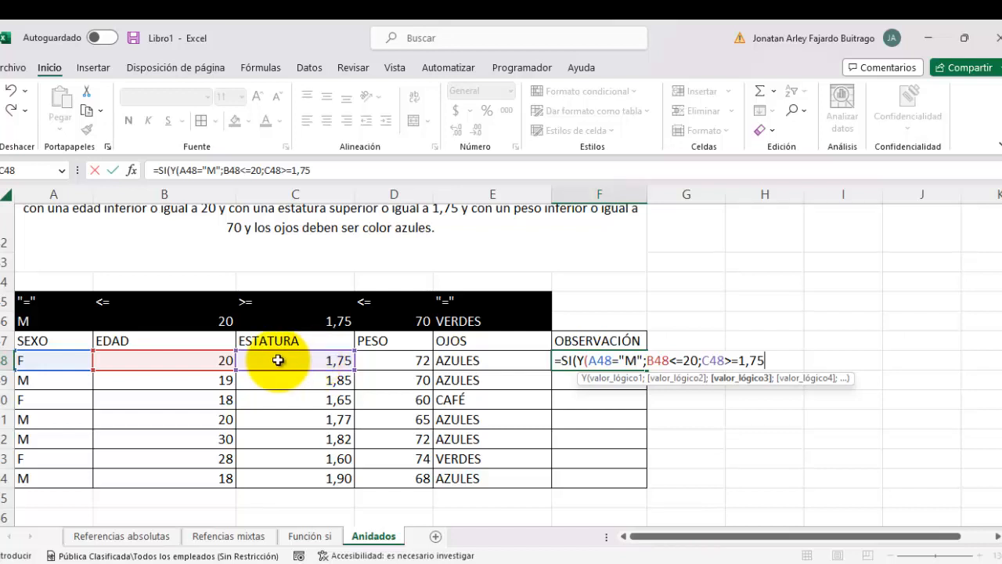
# - Add the weight condition D48<=70 and the eye colour condition E48="AZULES" to the Y function, and close it
pyautogui.write(';')
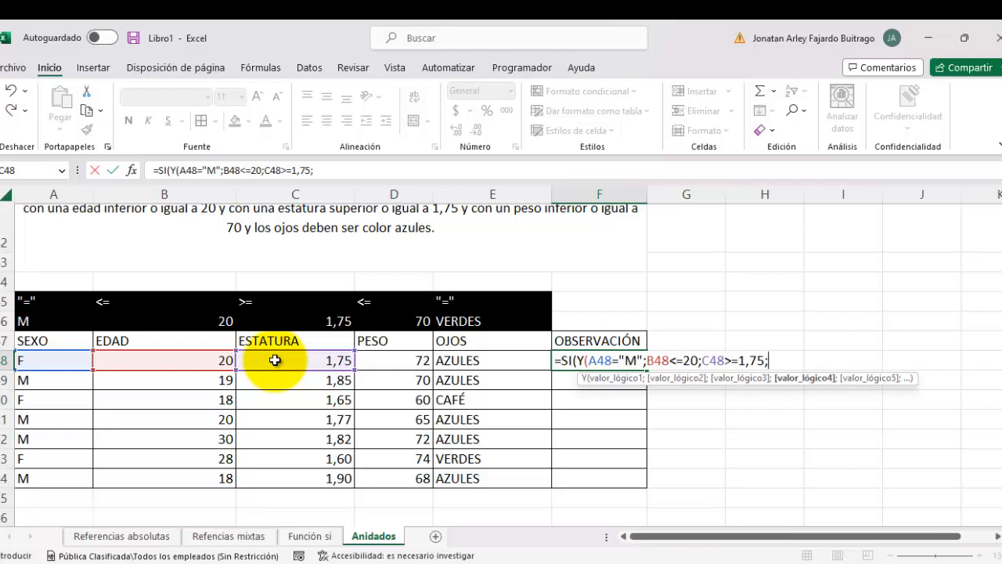
pyautogui.click(414, 360)
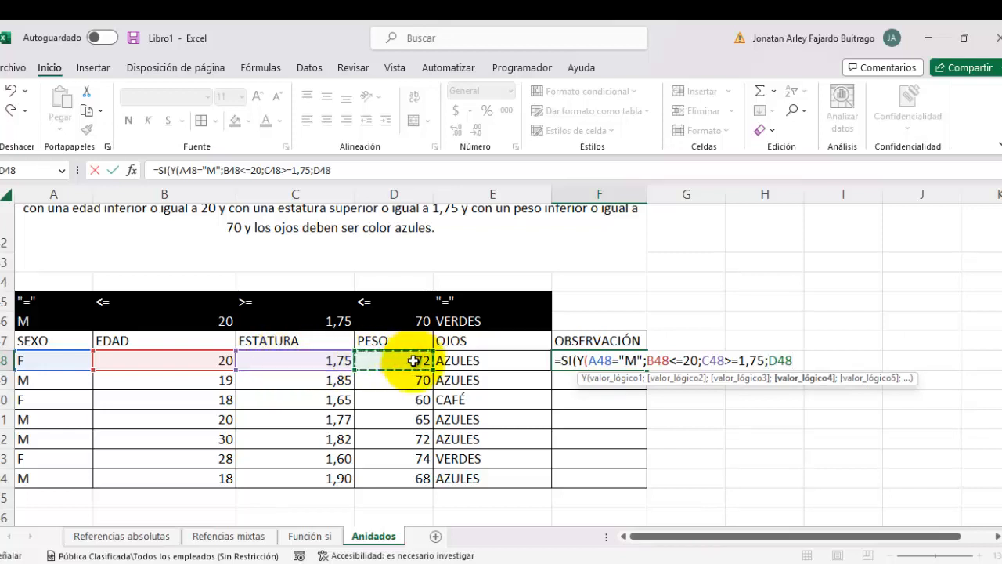
pyautogui.write('<=70')
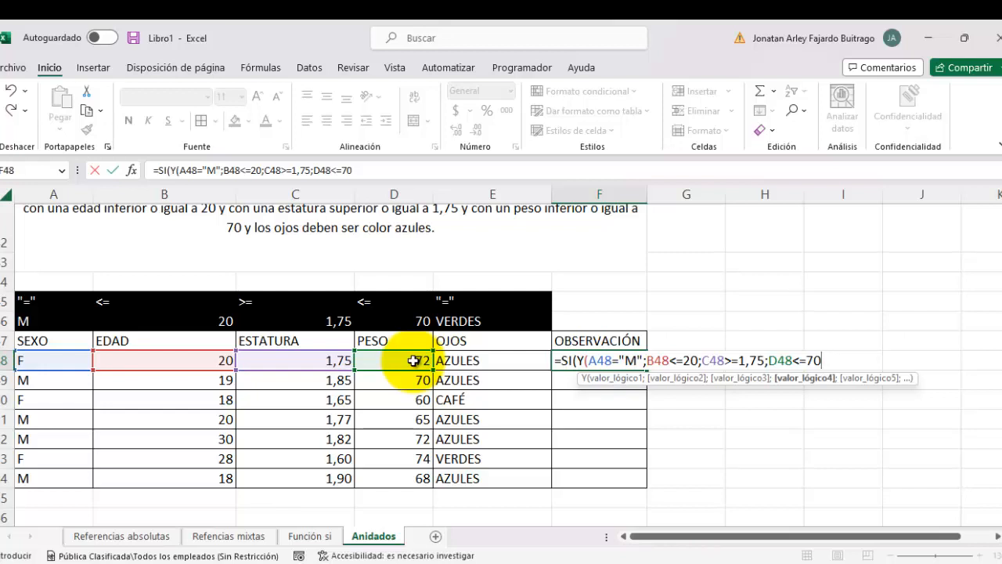
pyautogui.write(';')
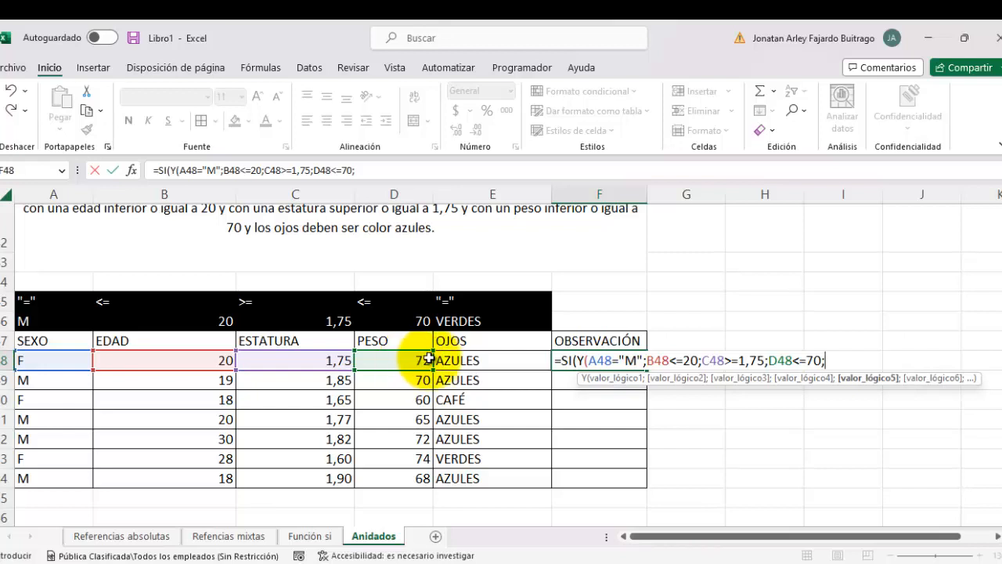
pyautogui.click(468, 359)
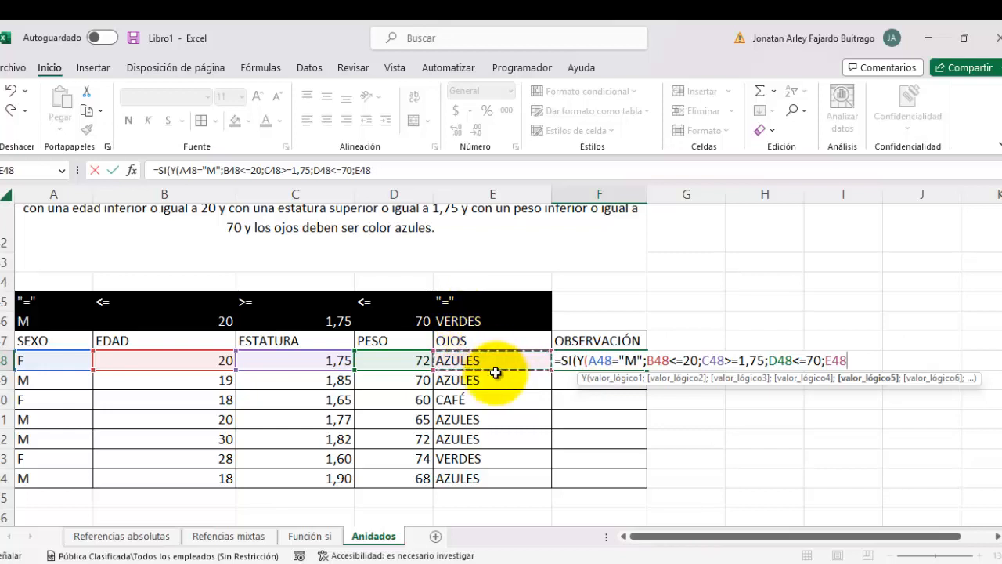
pyautogui.write('=')
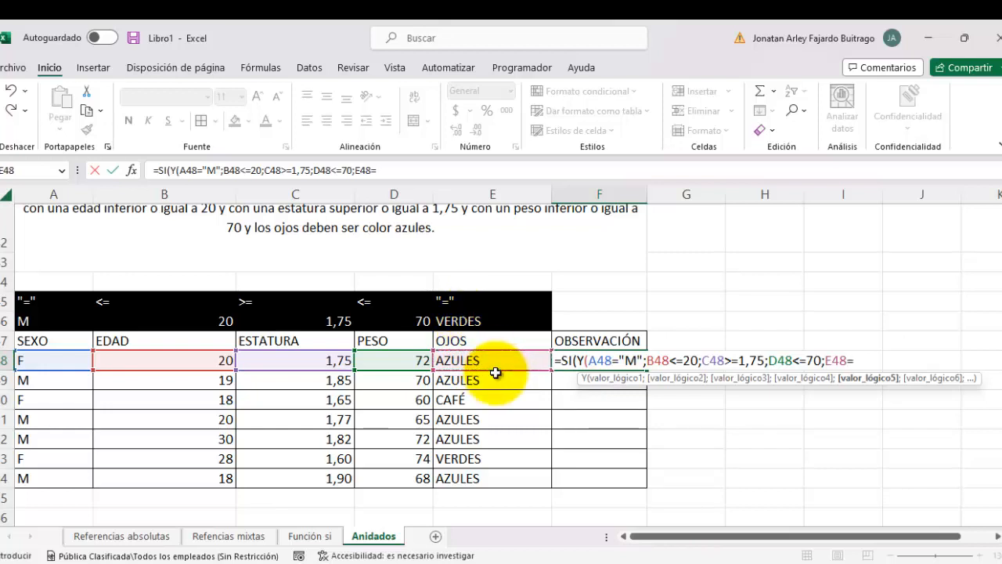
pyautogui.write('"AZULES"')
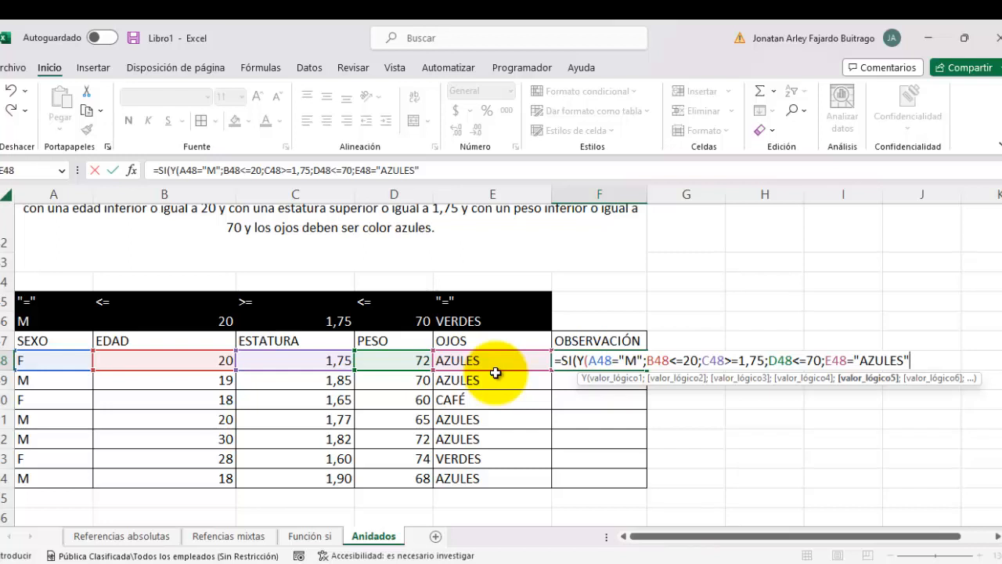
pyautogui.write(')')
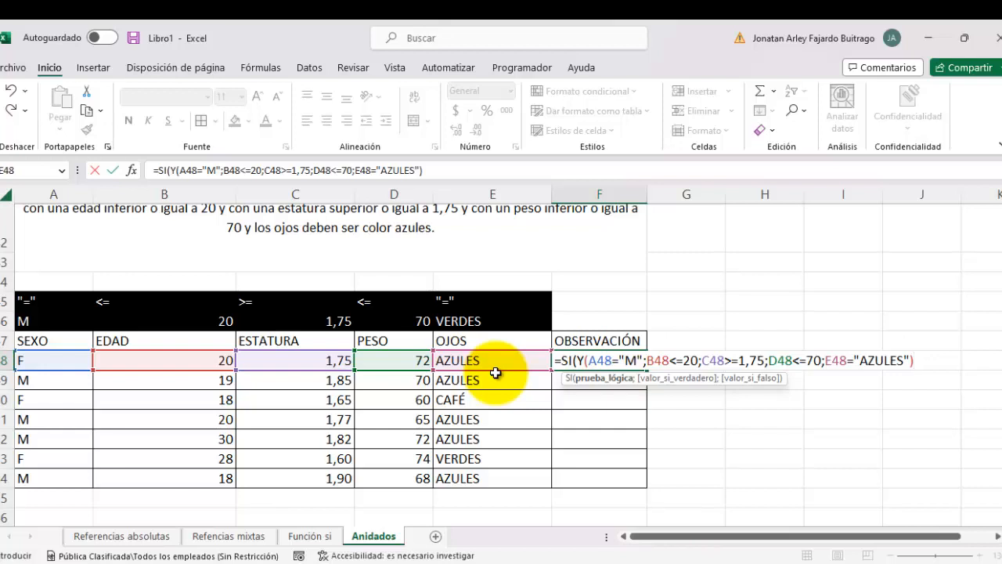
# - Complete the SI formula in F48 with "CONTRATADO" as the true value and "DESCARTADO" as the false value, and enter it
pyautogui.write(';')
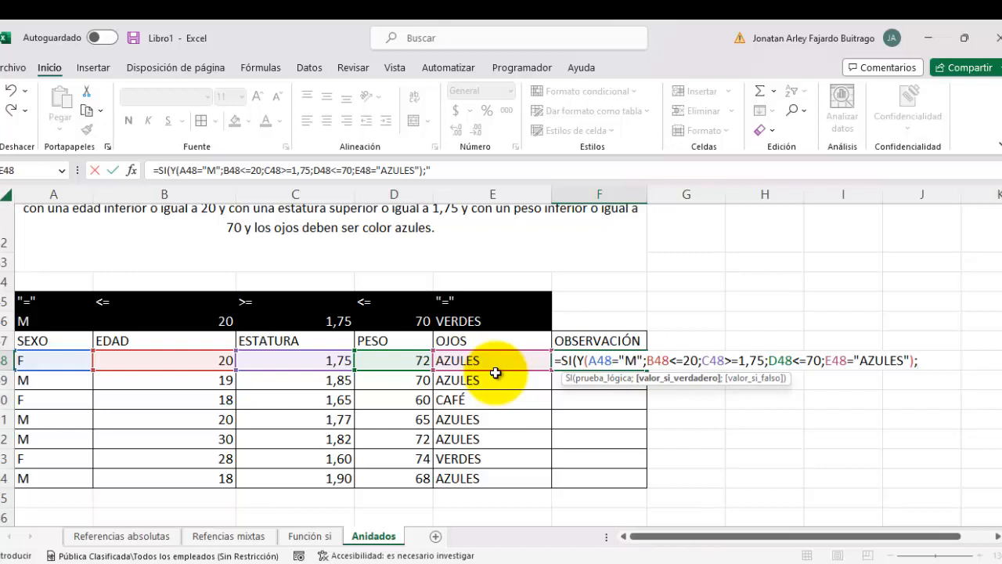
pyautogui.write('"CONSTRATADO')
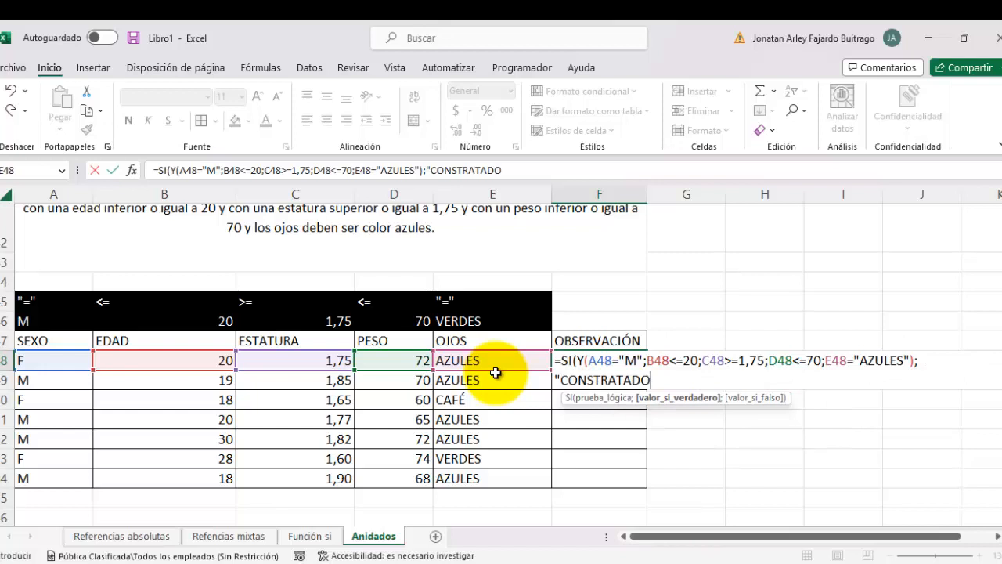
pyautogui.press('BackSpace')
pyautogui.press('BackSpace')
pyautogui.press('BackSpace')
pyautogui.press('BackSpace')
pyautogui.press('BackSpace')
pyautogui.press('BackSpace')
pyautogui.press('BackSpace')
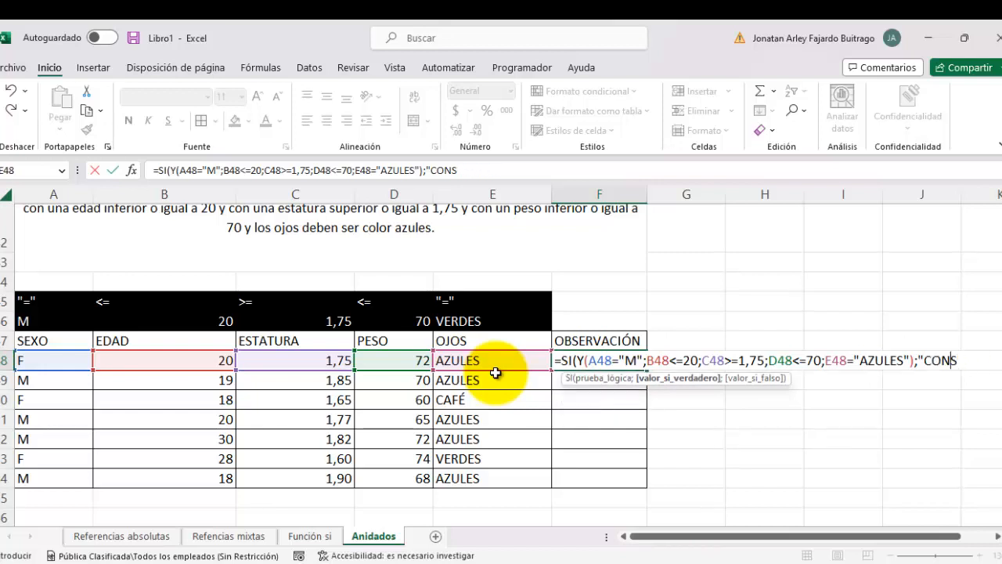
pyautogui.press('BackSpace')
pyautogui.write('TRATADO')
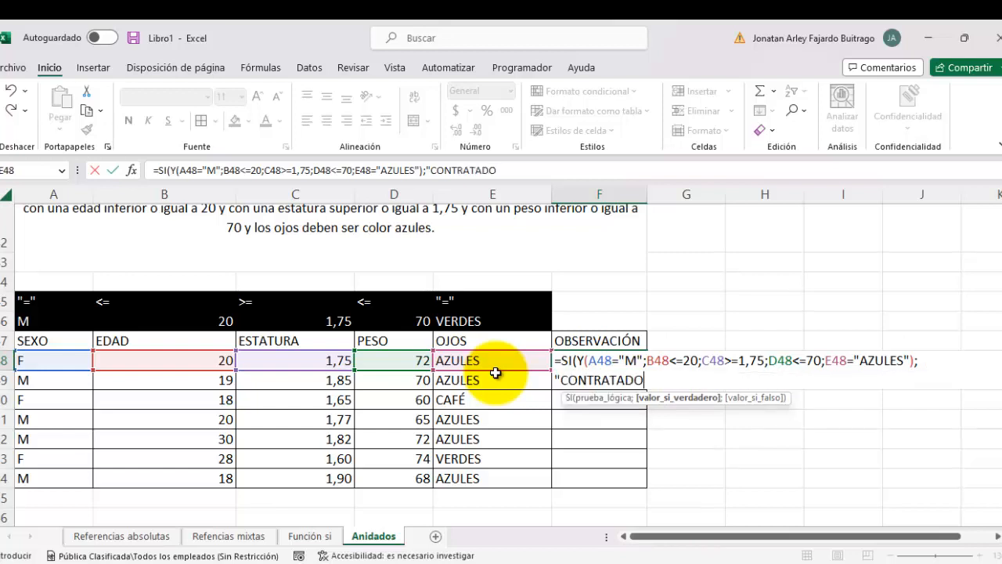
pyautogui.write('";')
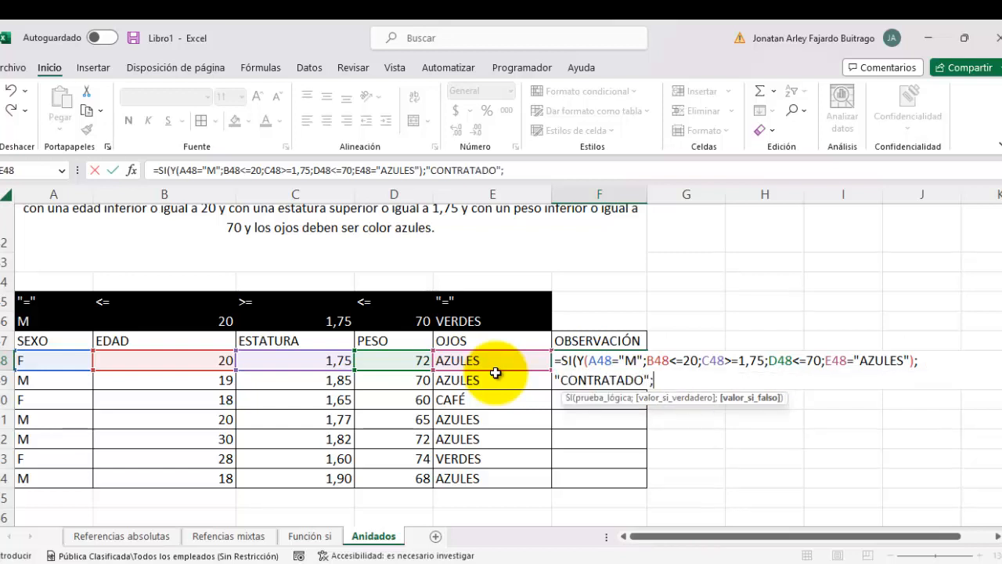
pyautogui.write('"DESCARTADO')
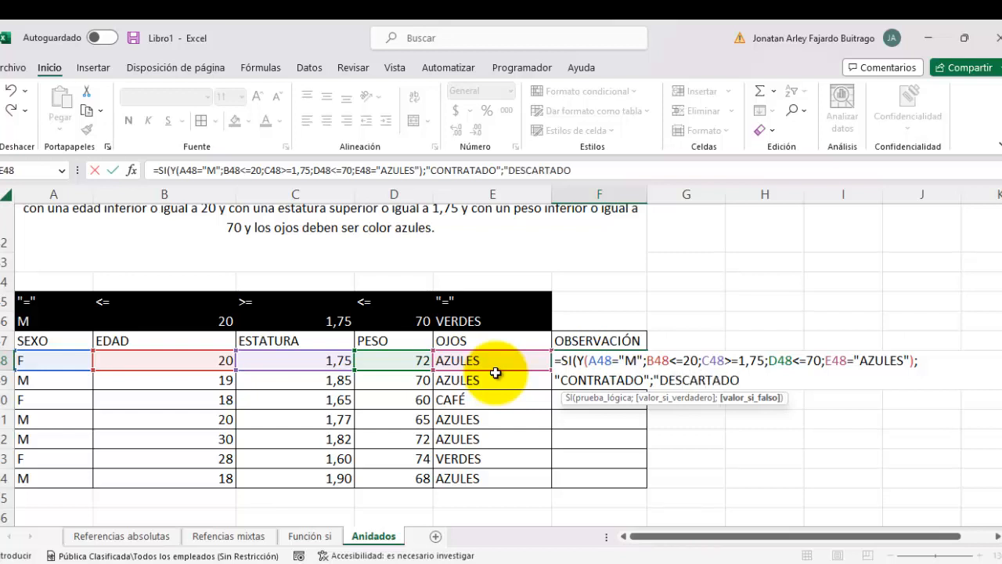
pyautogui.write('")')
pyautogui.hotkey('ctrl', 'Return')
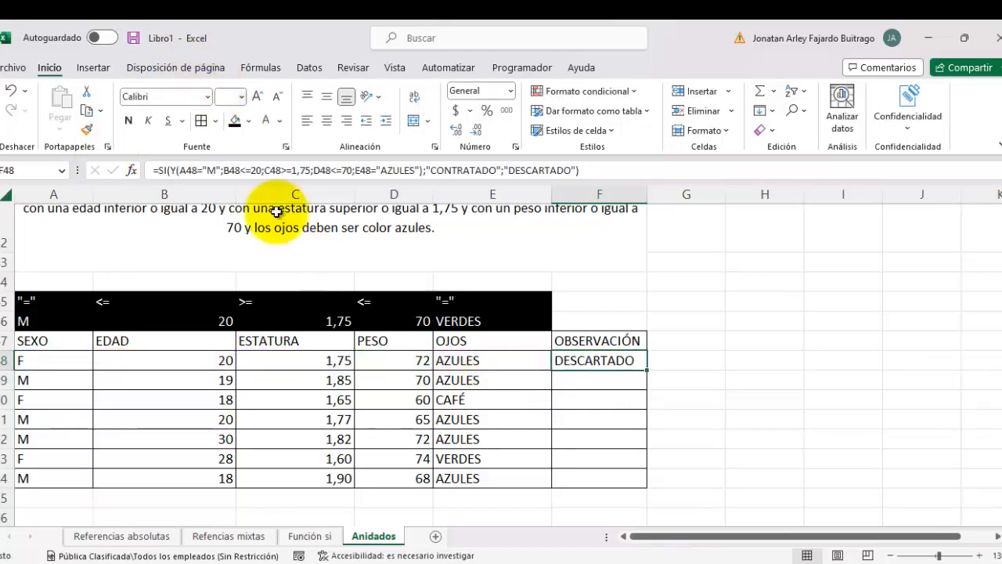
# - Change the eye colour criterion in E46 to AZULES
pyautogui.click(470, 321)
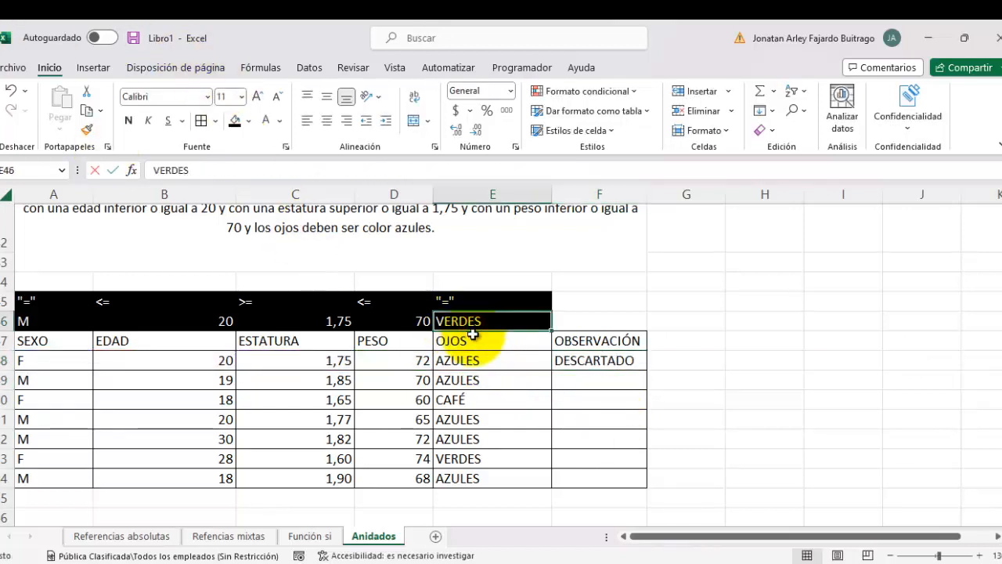
pyautogui.write('AZULES')
pyautogui.press('Return')
# - Fill the SI formula from F48 down the OBSERVACIÓN column to F54
pyautogui.press('Right')
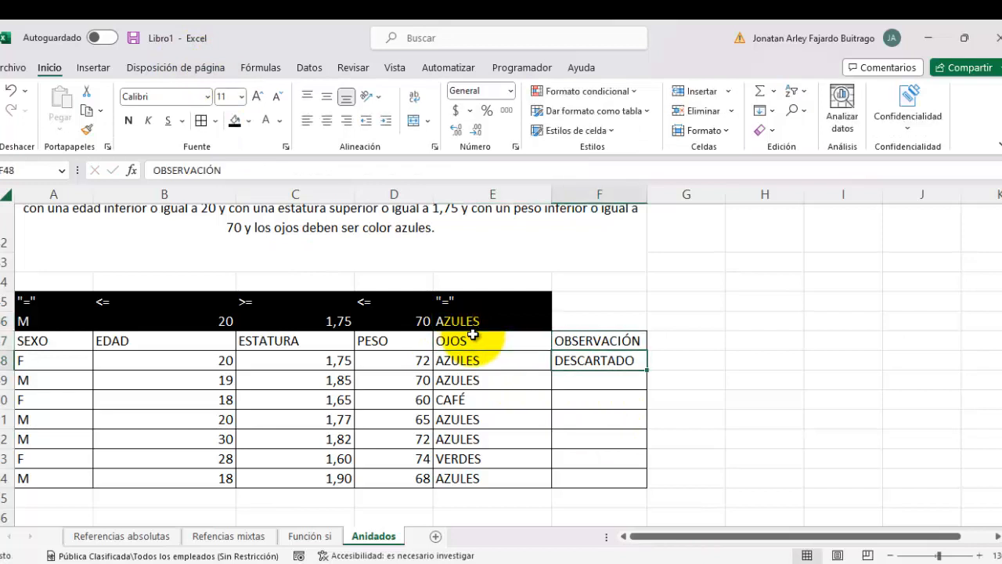
pyautogui.press('Down')
pyautogui.press('Down')
pyautogui.press('Up')
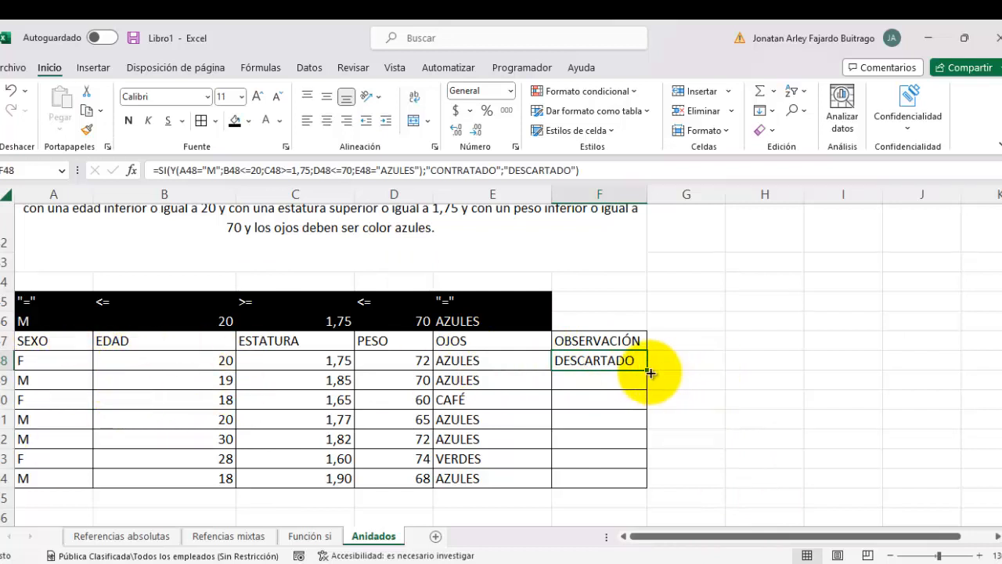
pyautogui.moveTo(646, 370); pyautogui.dragTo(636, 479)
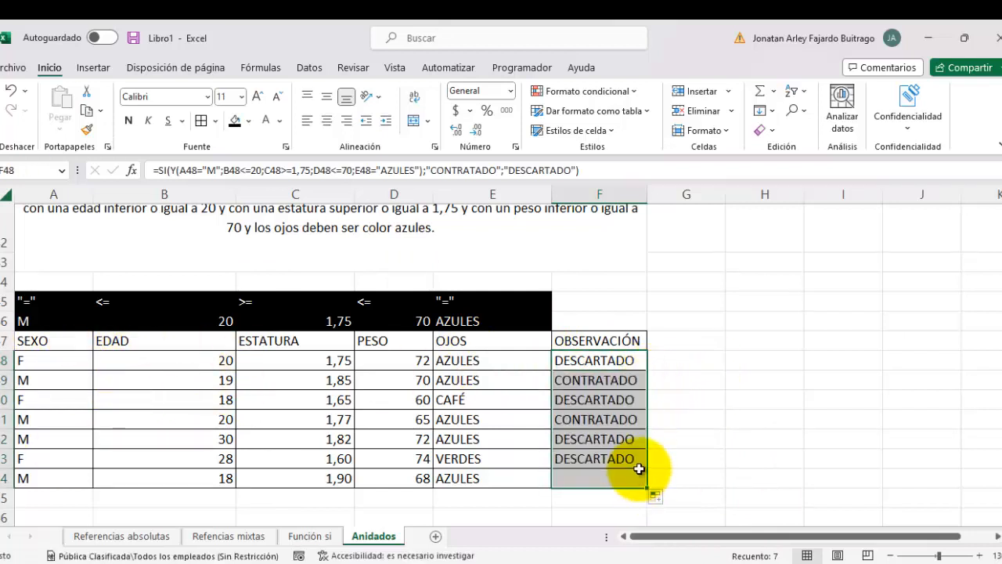
# - Check the results in F49, F51 and F54, and compare the candidate data in row 51 with the criteria
pyautogui.click(577, 381)
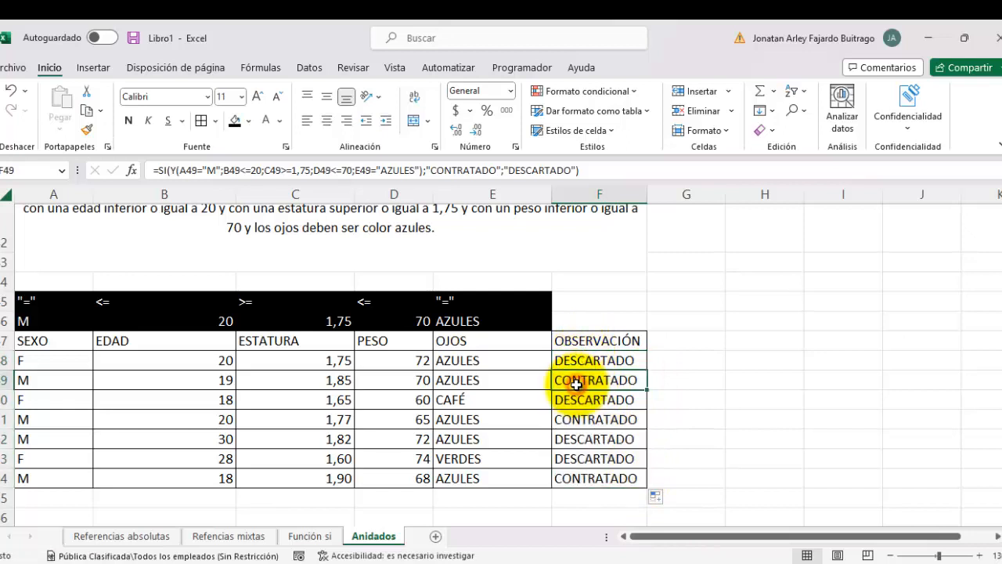
pyautogui.click(573, 420)
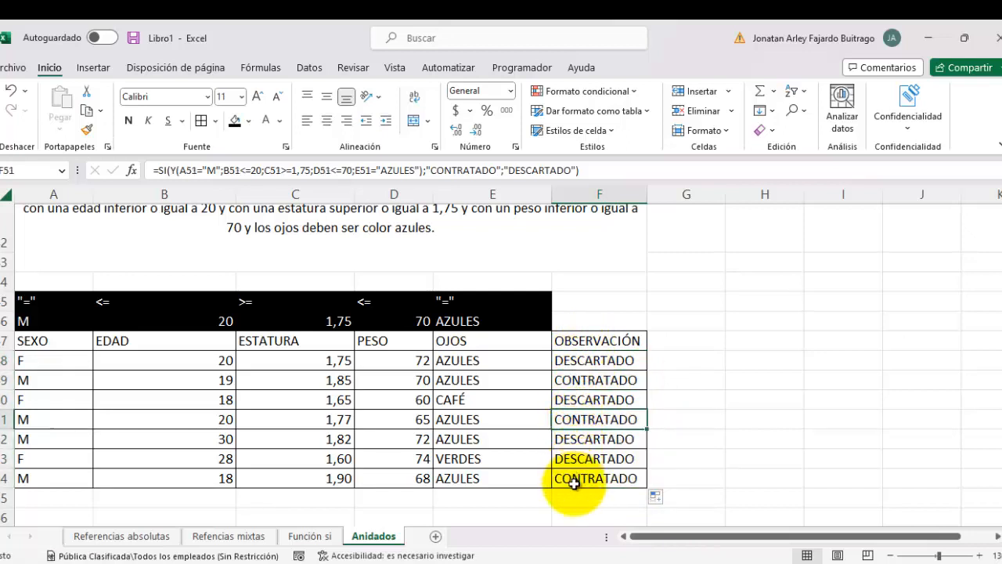
pyautogui.click(576, 478)
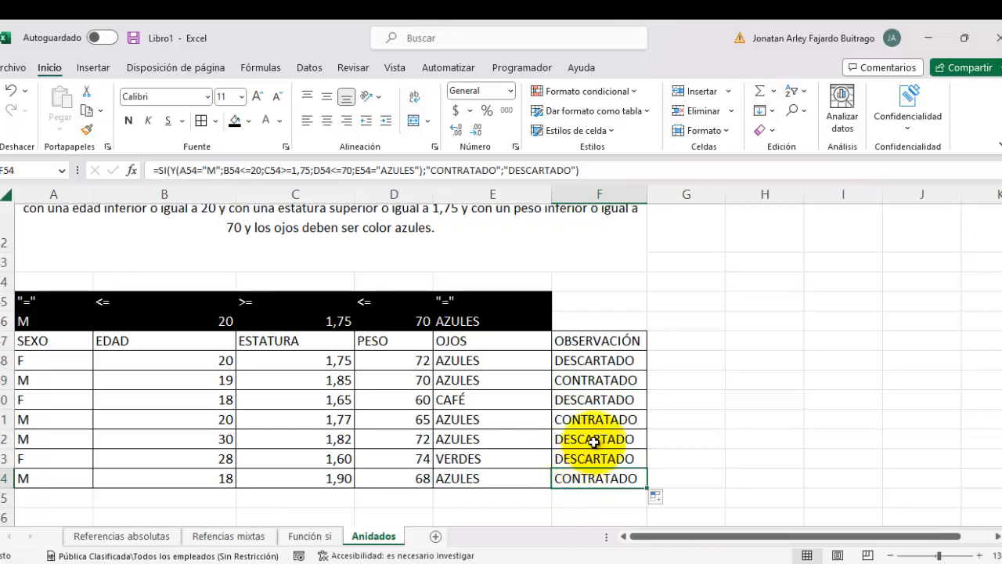
pyautogui.moveTo(613, 420); pyautogui.dragTo(21, 418)
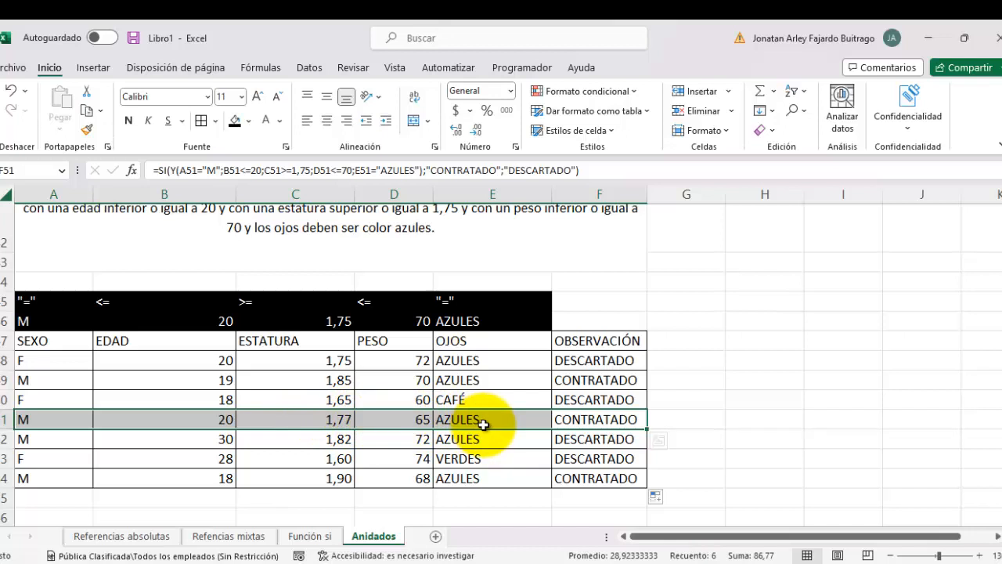
pyautogui.click(588, 459)
# - Test the formula by changing the eye colour in E51 to CAFÉ, and undo that change
pyautogui.click(490, 418)
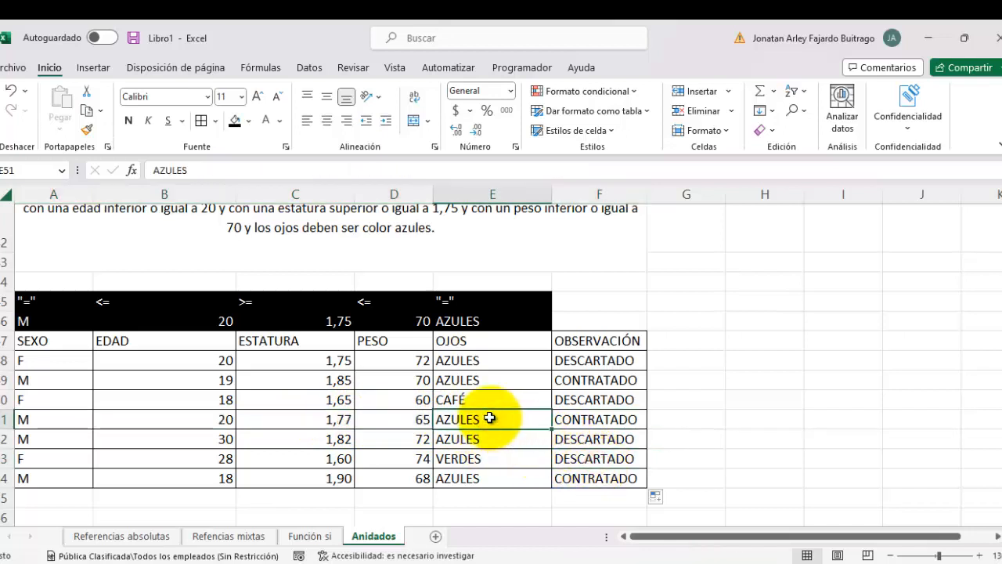
pyautogui.write('CAFE')
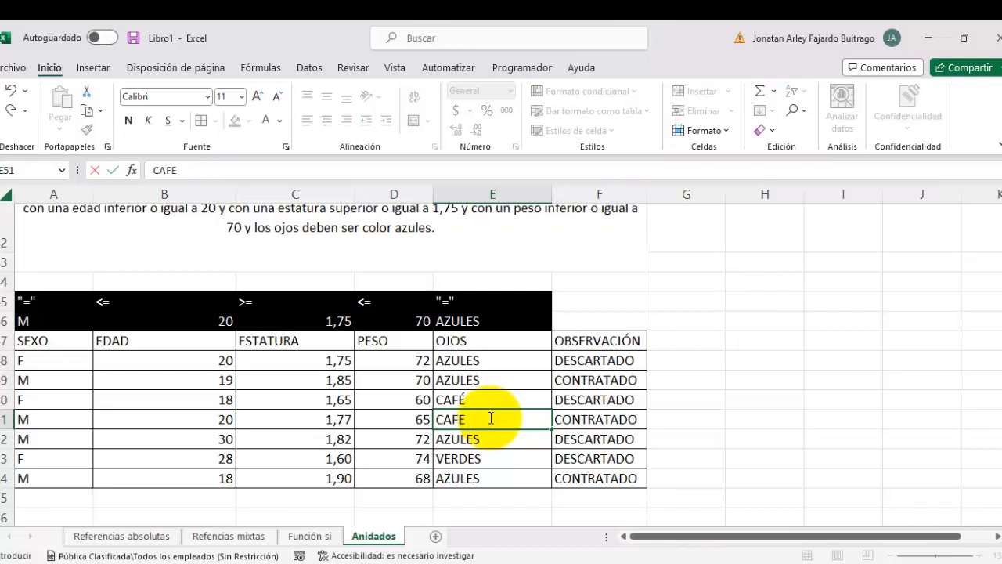
pyautogui.press('Return')
pyautogui.click(490, 418)
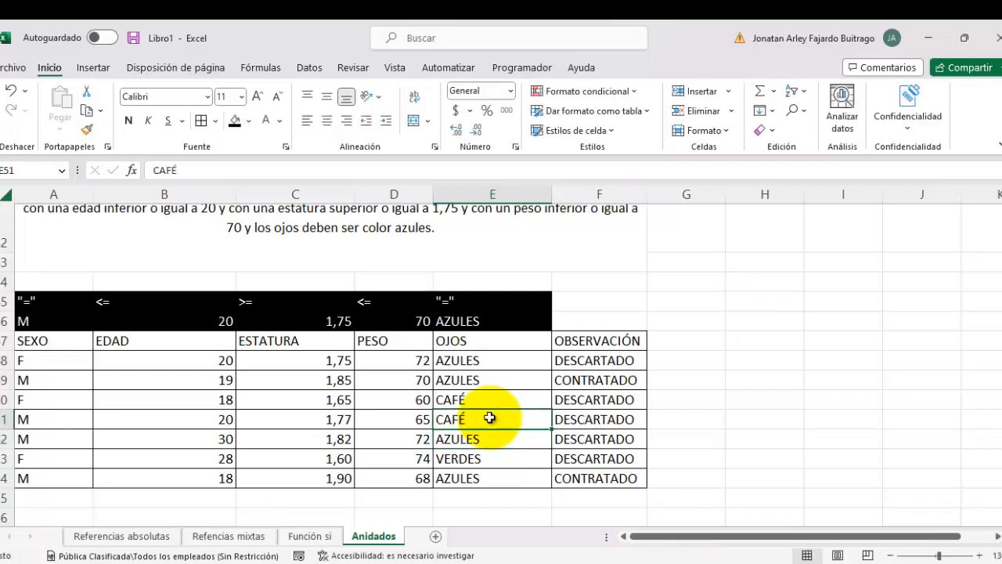
pyautogui.hotkey('ctrl', 'z')
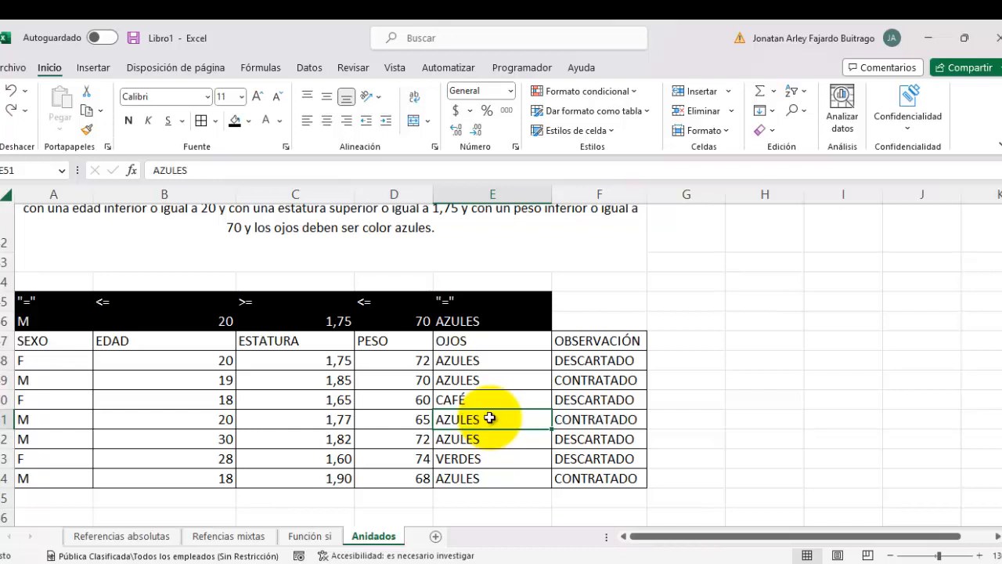